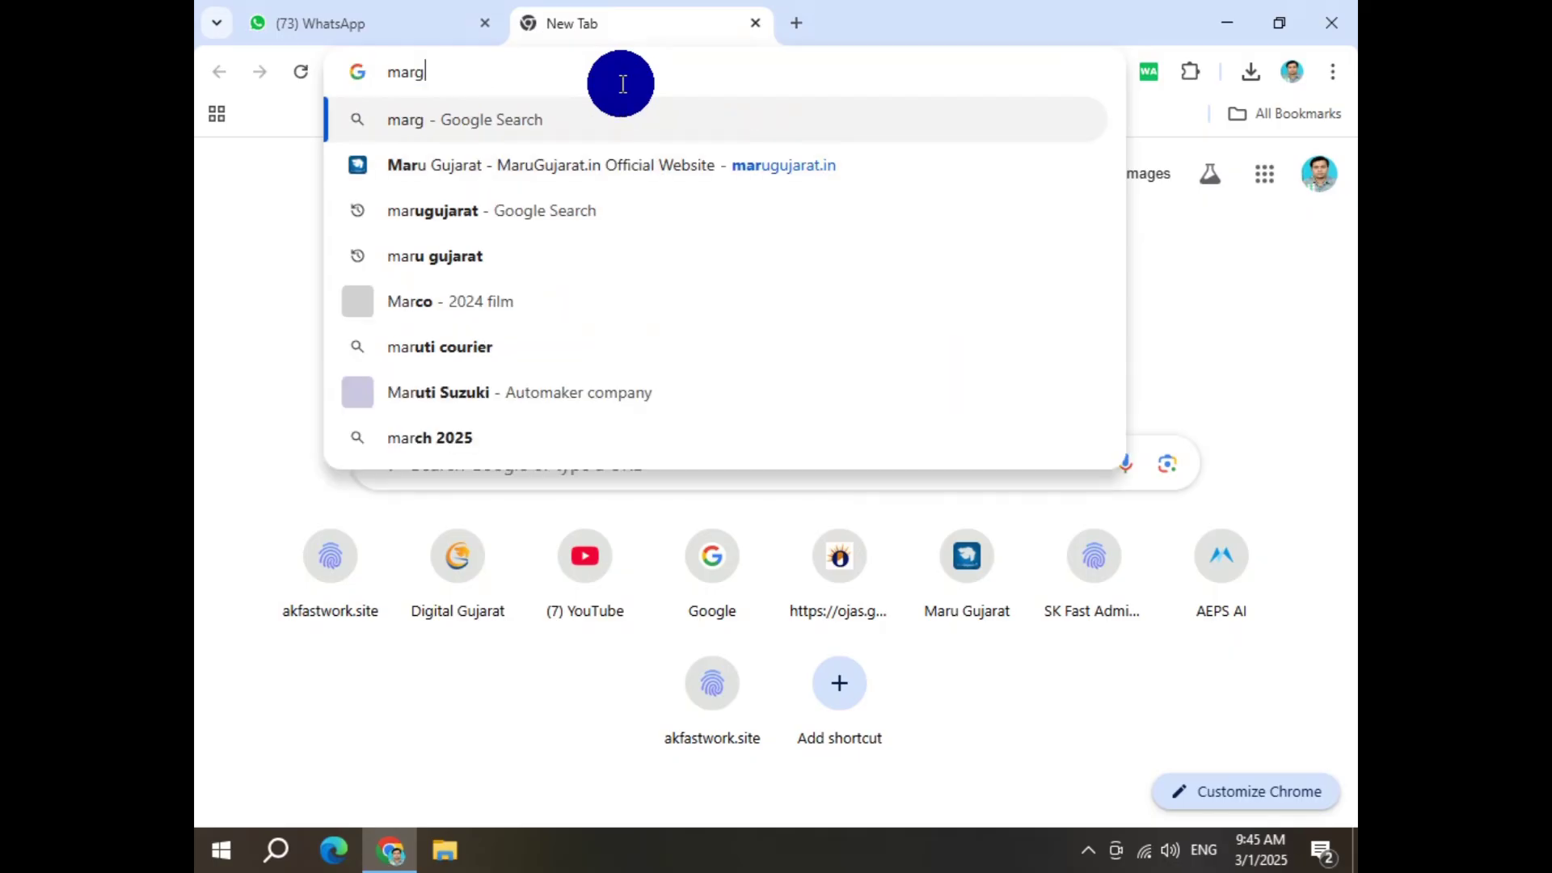
Load marugujarat.in and scroll down to its All Latest Important Updates list
key(BackSpace)
text(ugujarat.i)
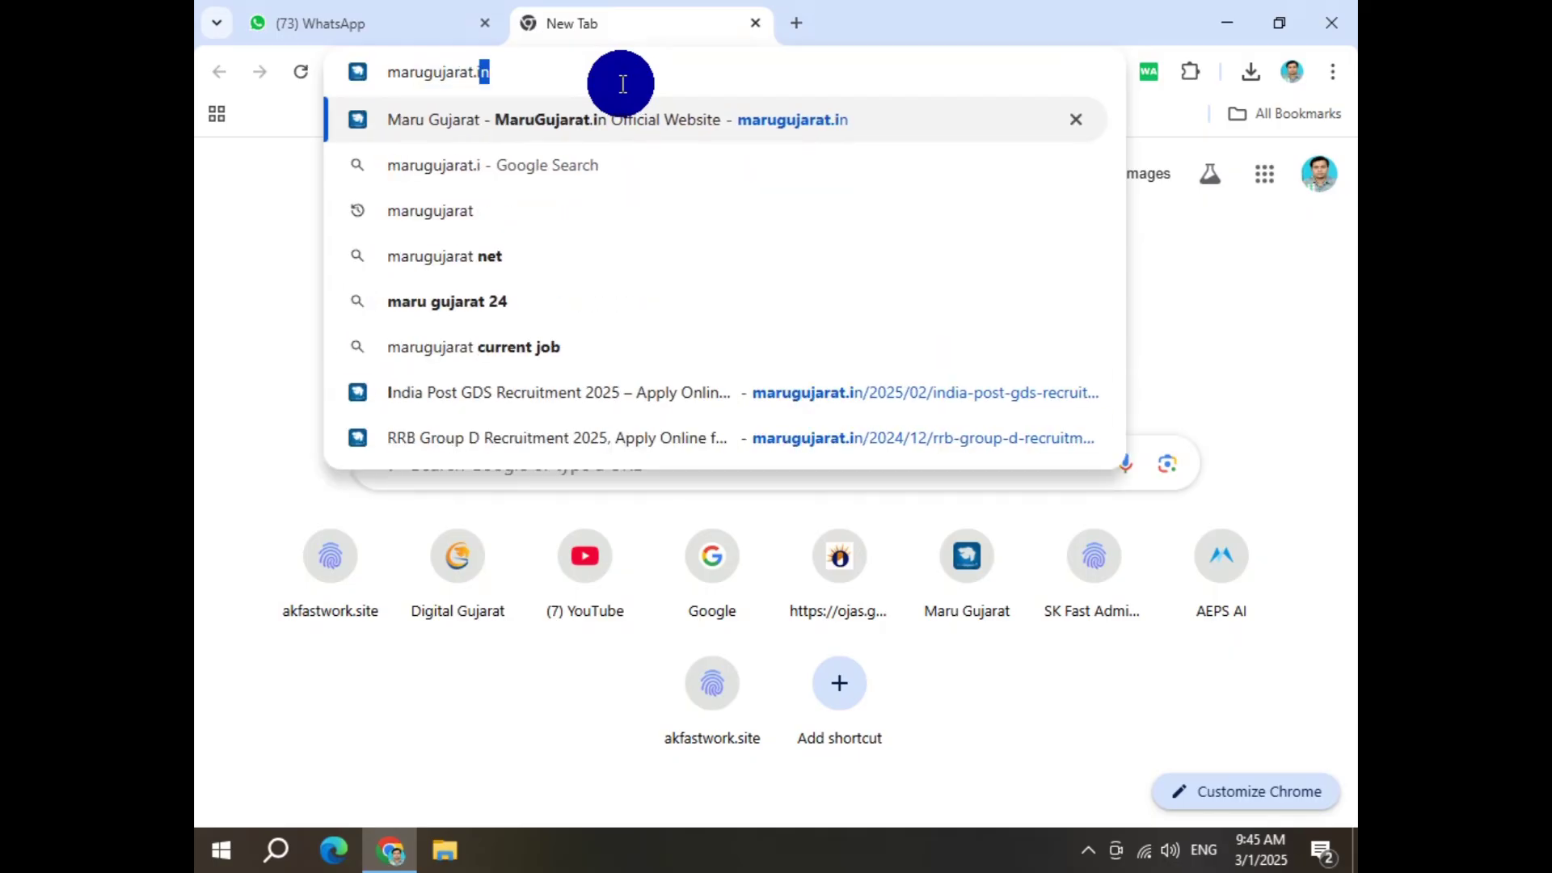
key(Return)
scroll(385, 320, down, 2)
scroll(386, 322, down, 13)
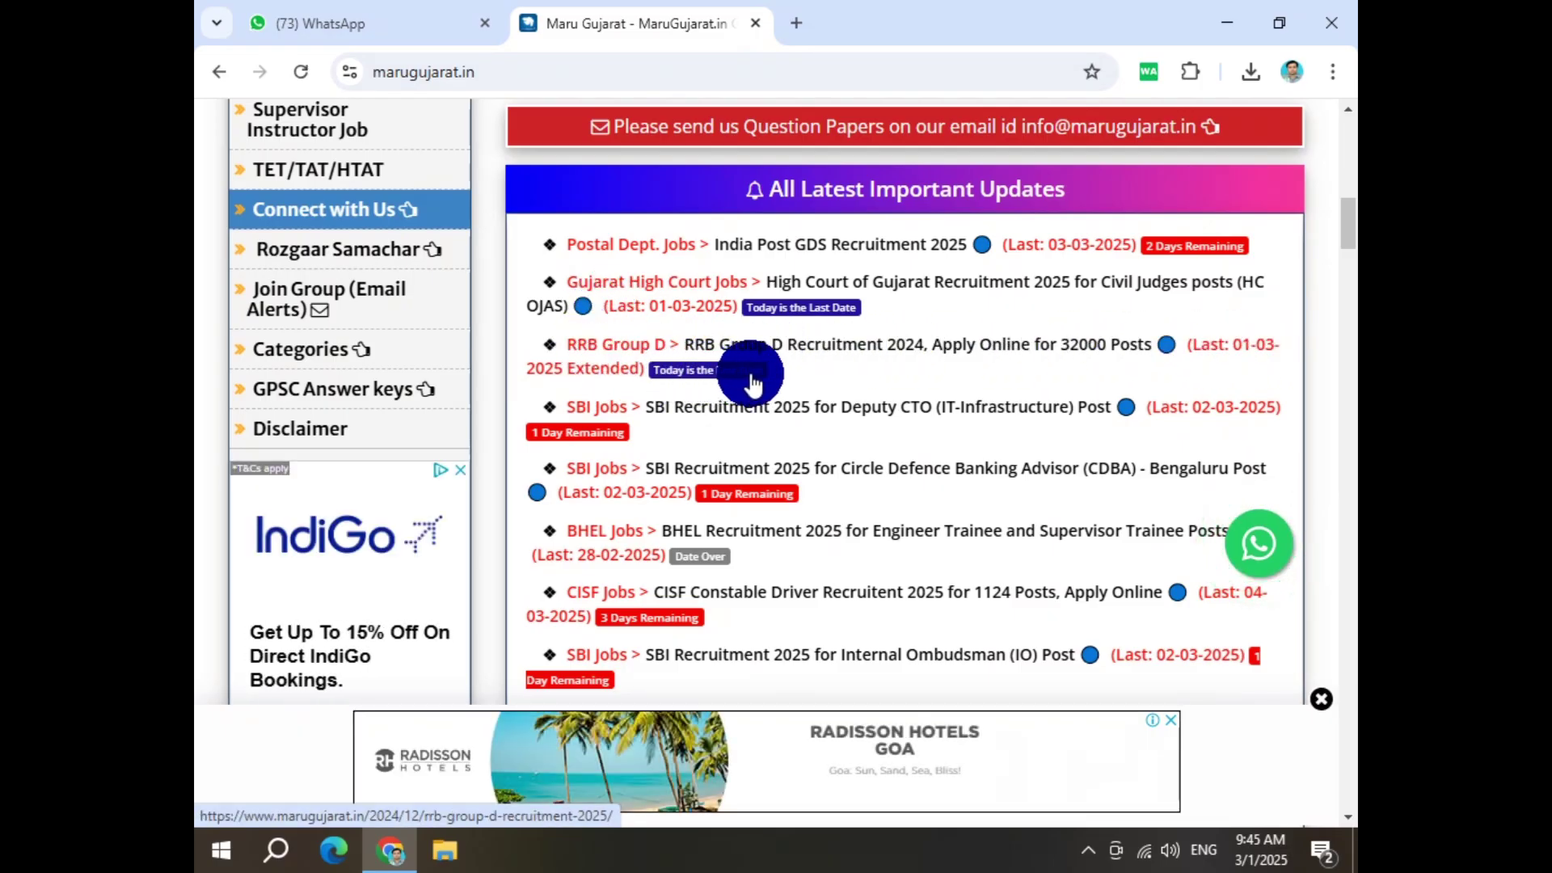
Open the RRB Group D Recruitment 2025 post and follow its Apply Online link
click(731, 346)
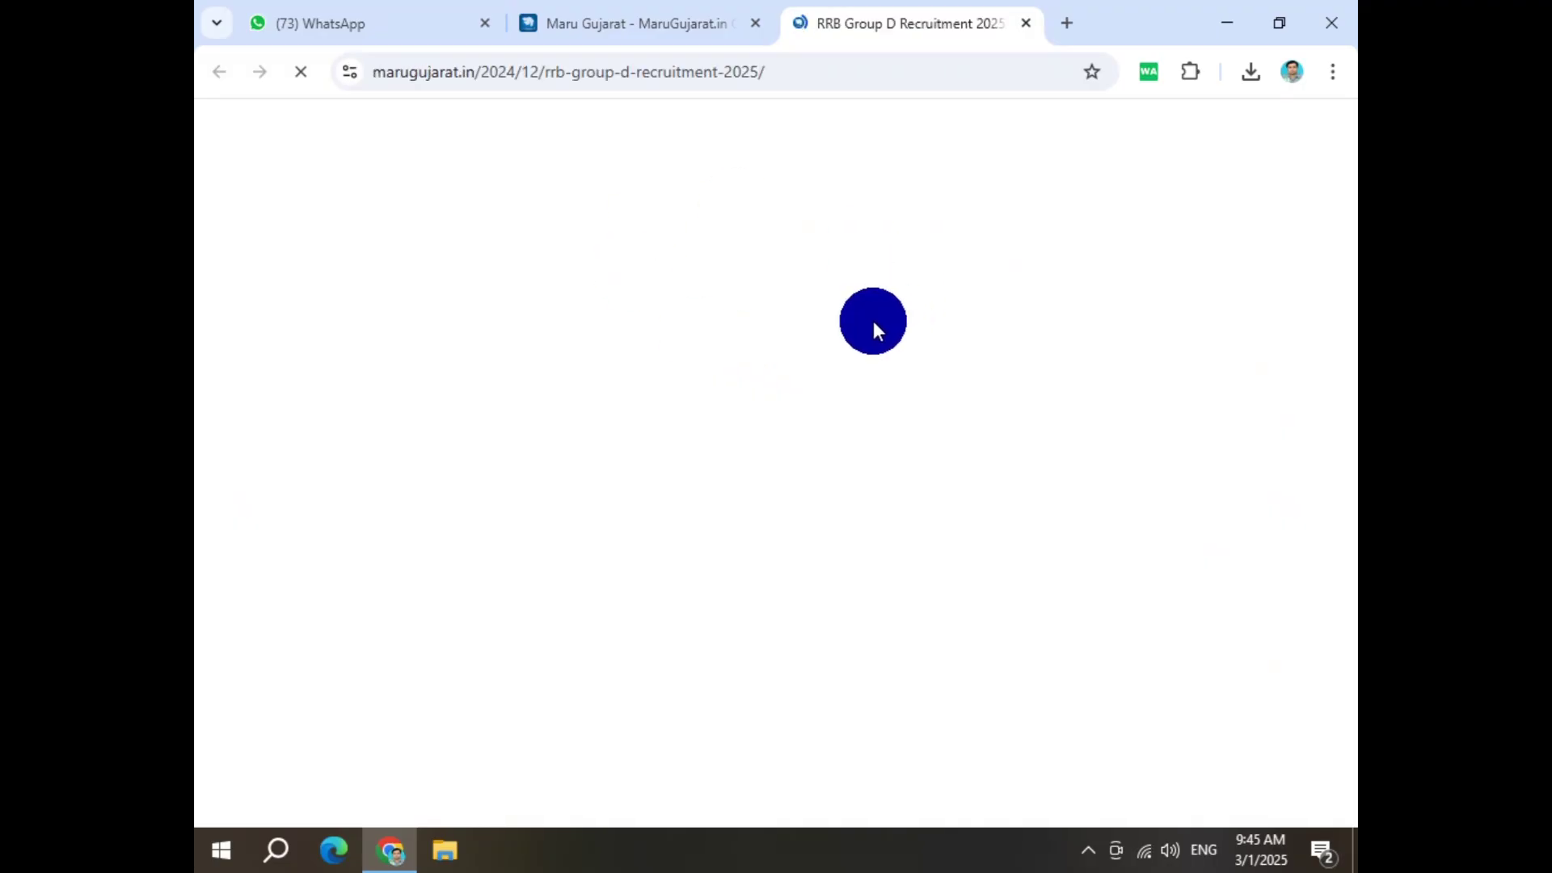
scroll(635, 404, down, 7)
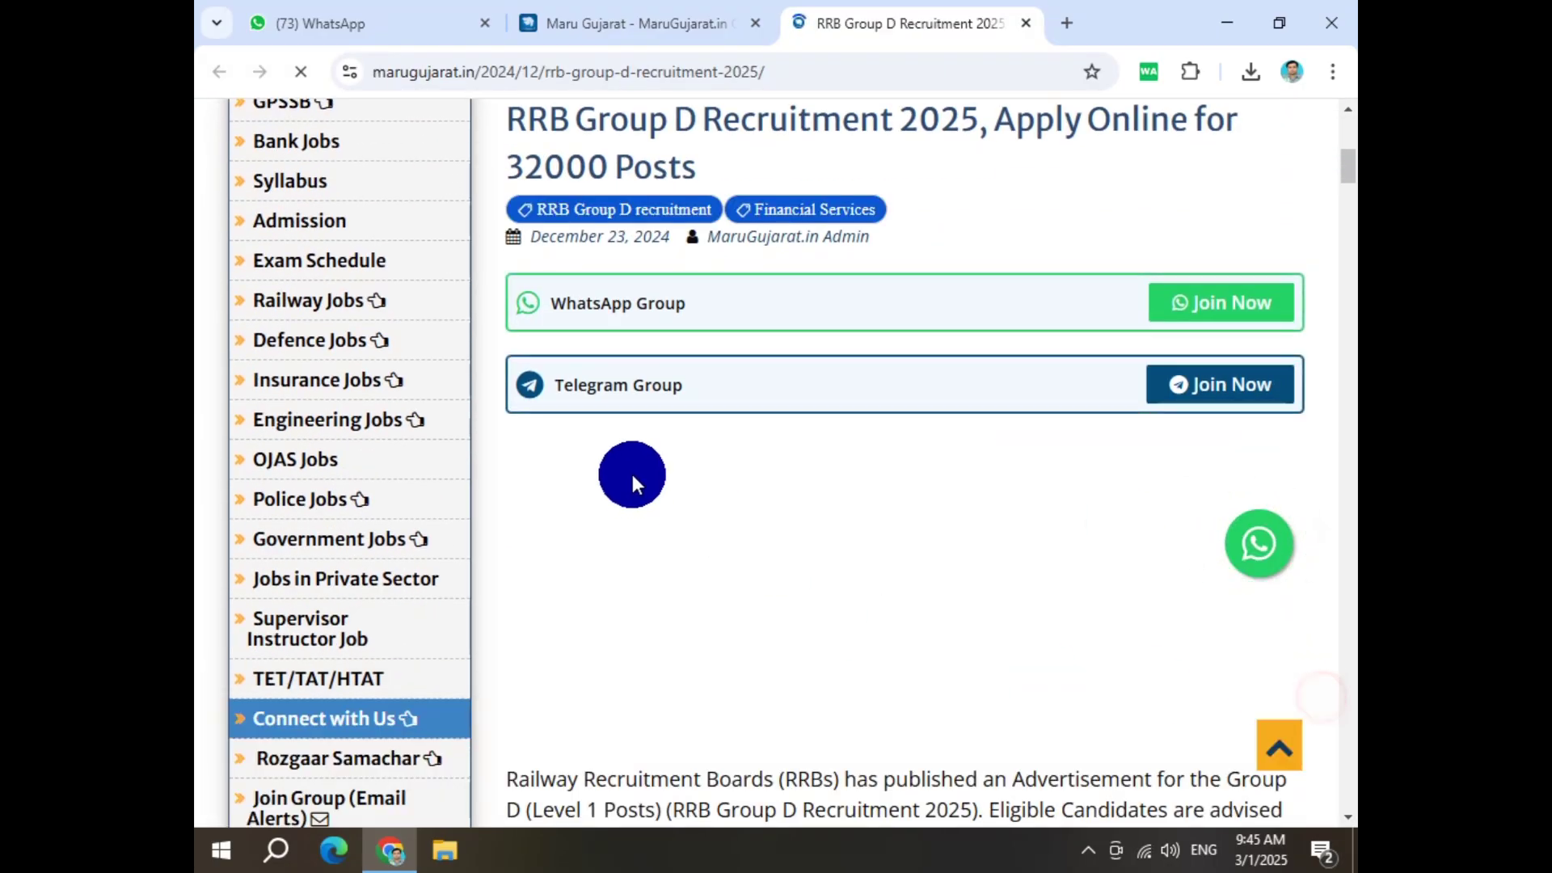
scroll(813, 477, down, 15)
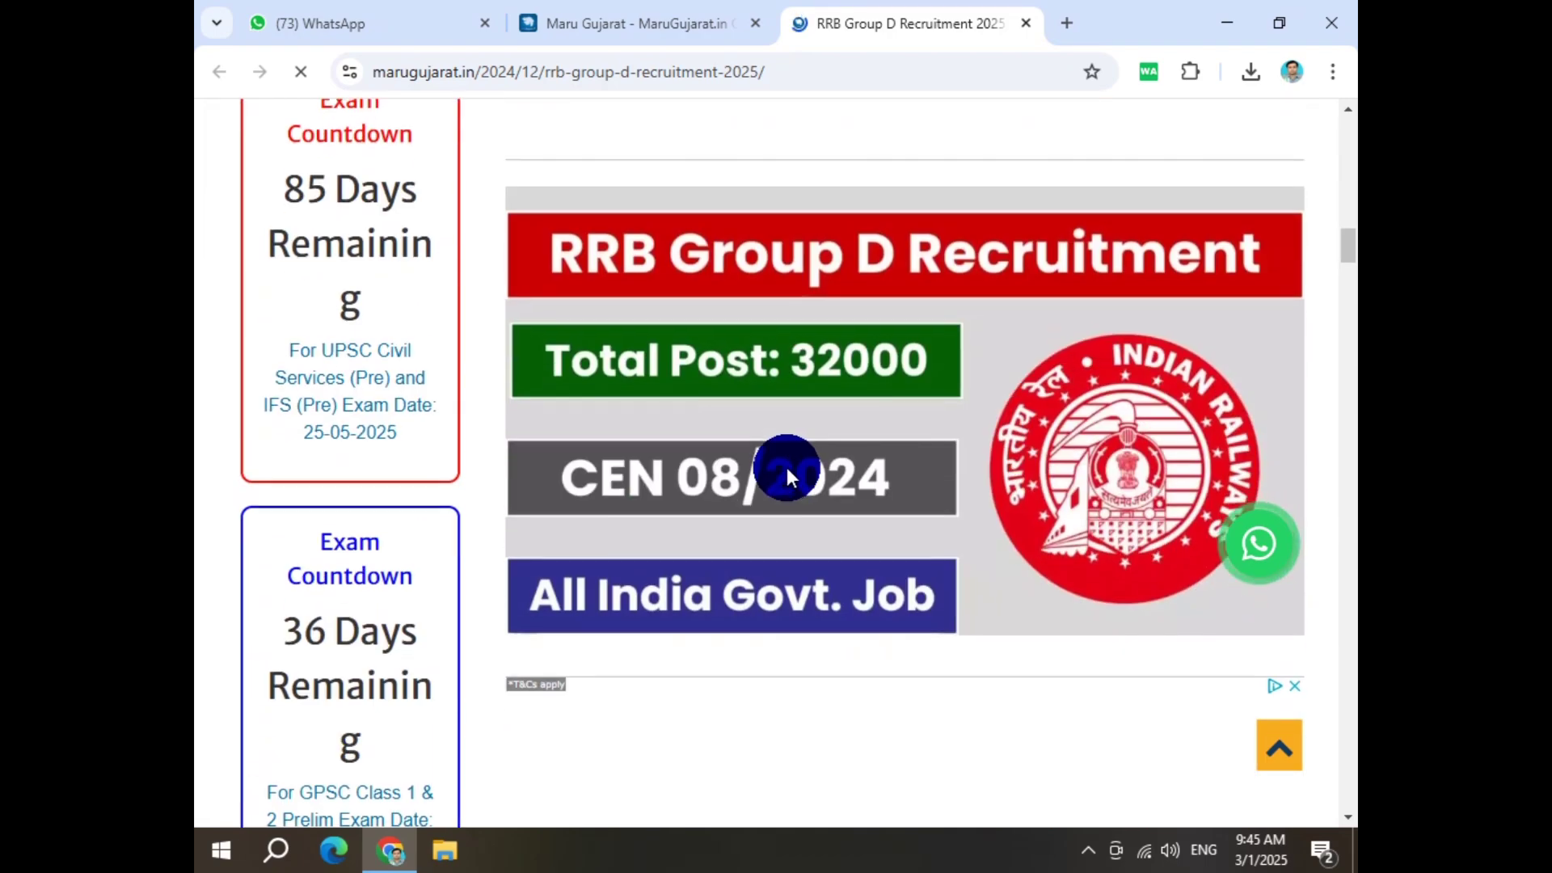
scroll(781, 467, down, 18)
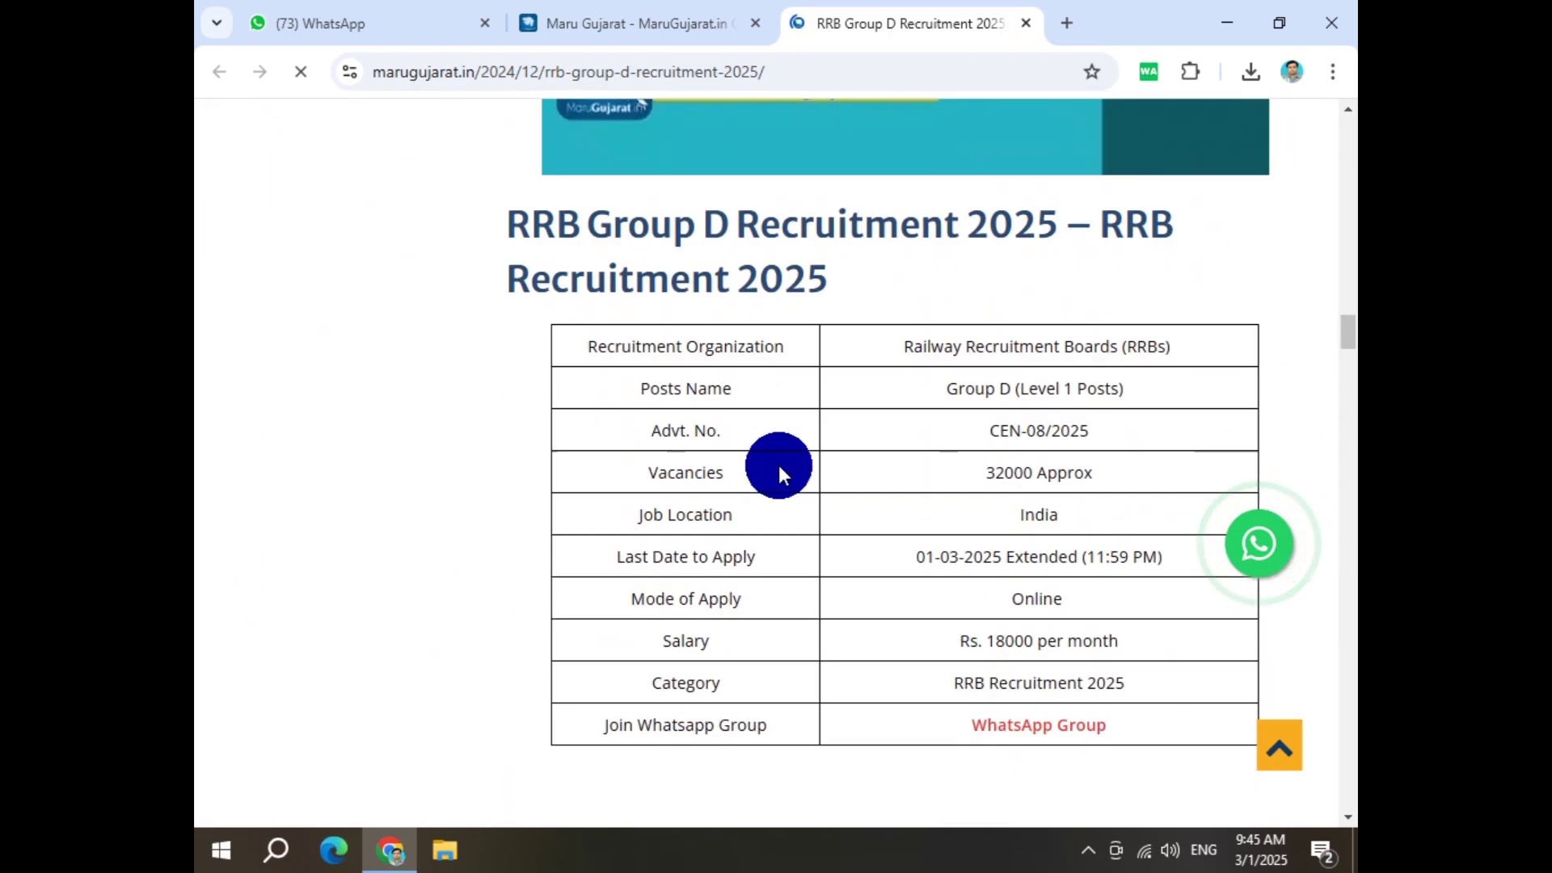
scroll(873, 397, up, 1)
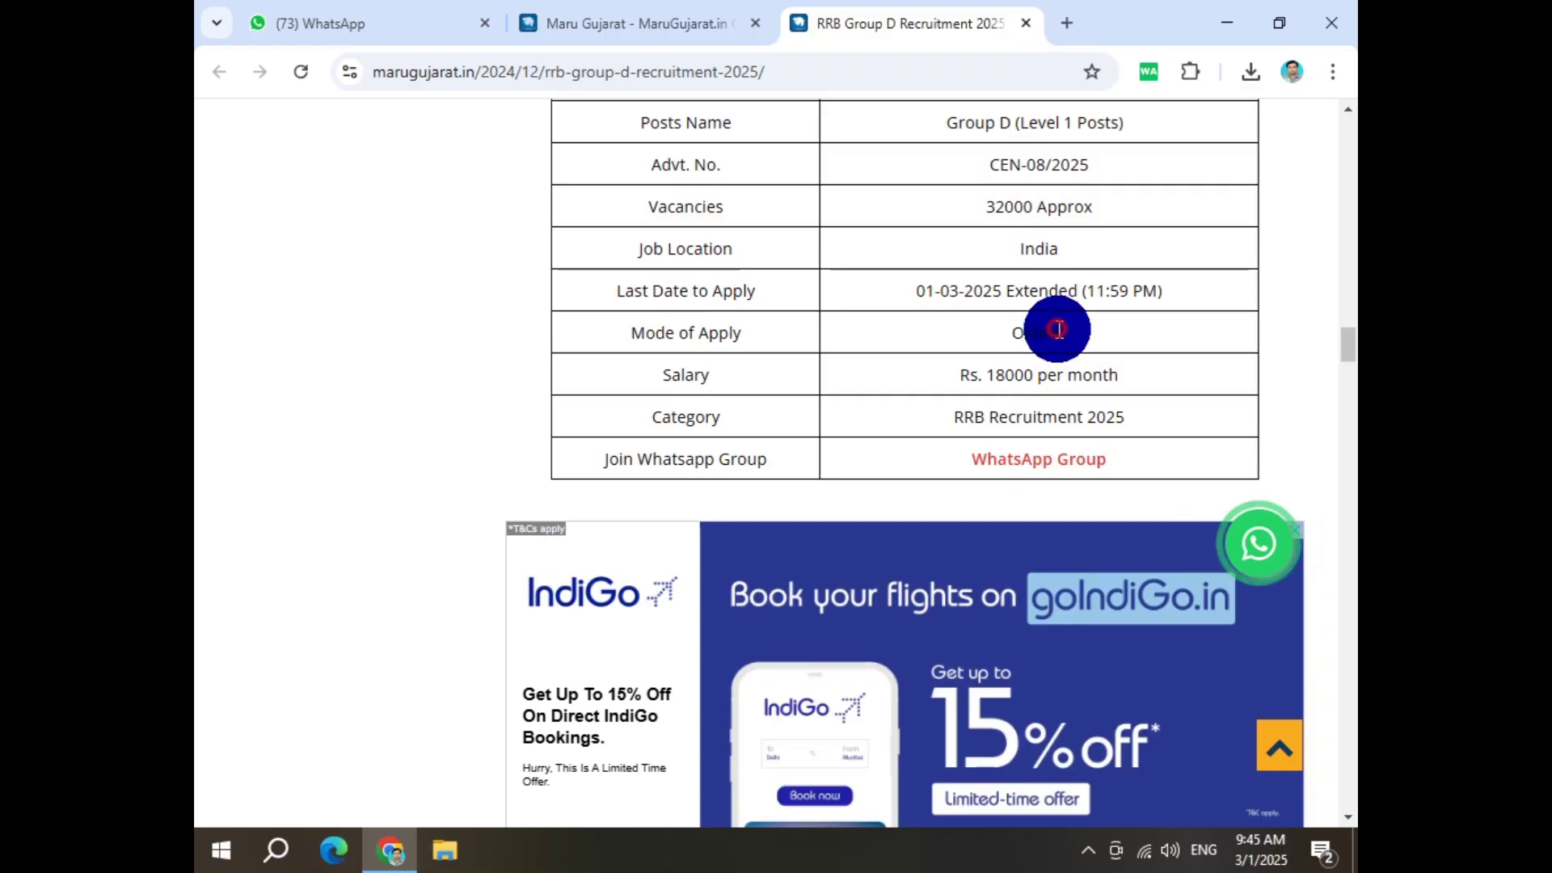
scroll(1054, 326, down, 5)
scroll(942, 388, down, 20)
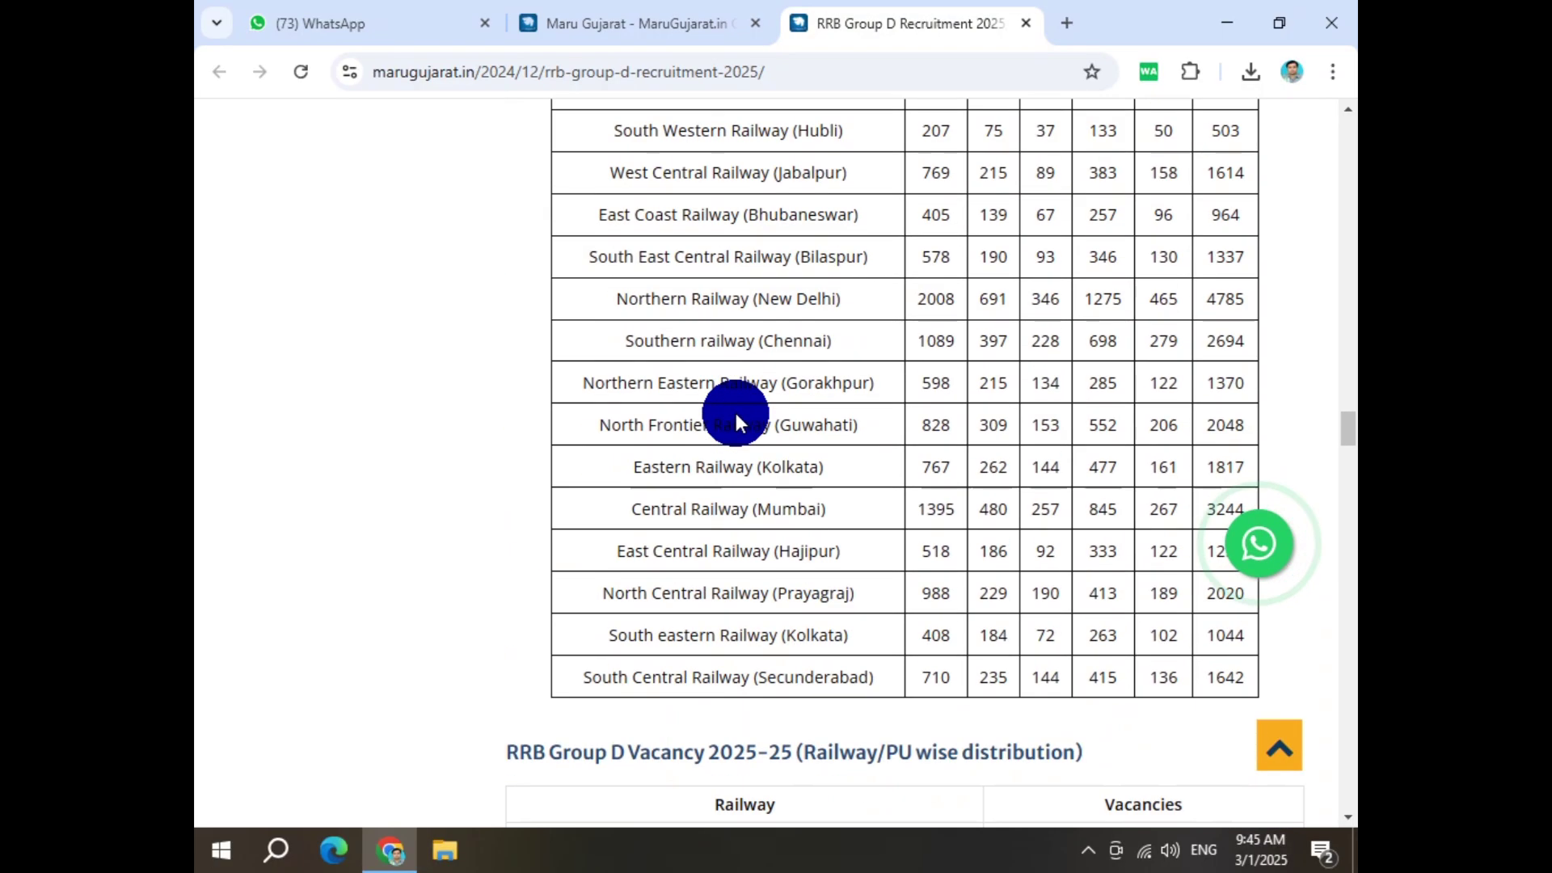
scroll(737, 415, down, 20)
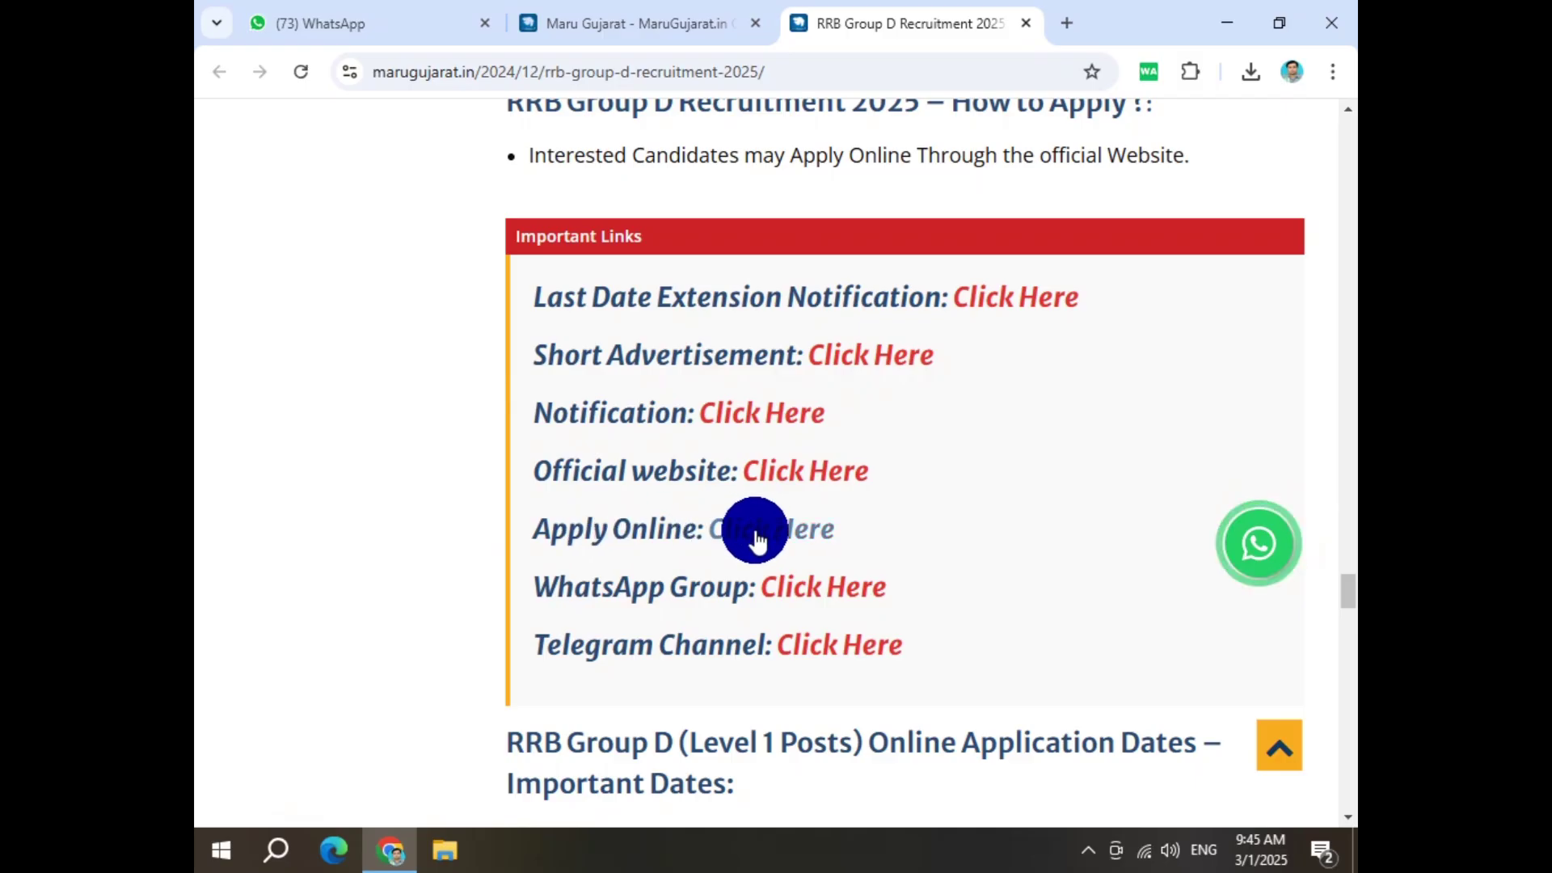
click(753, 531)
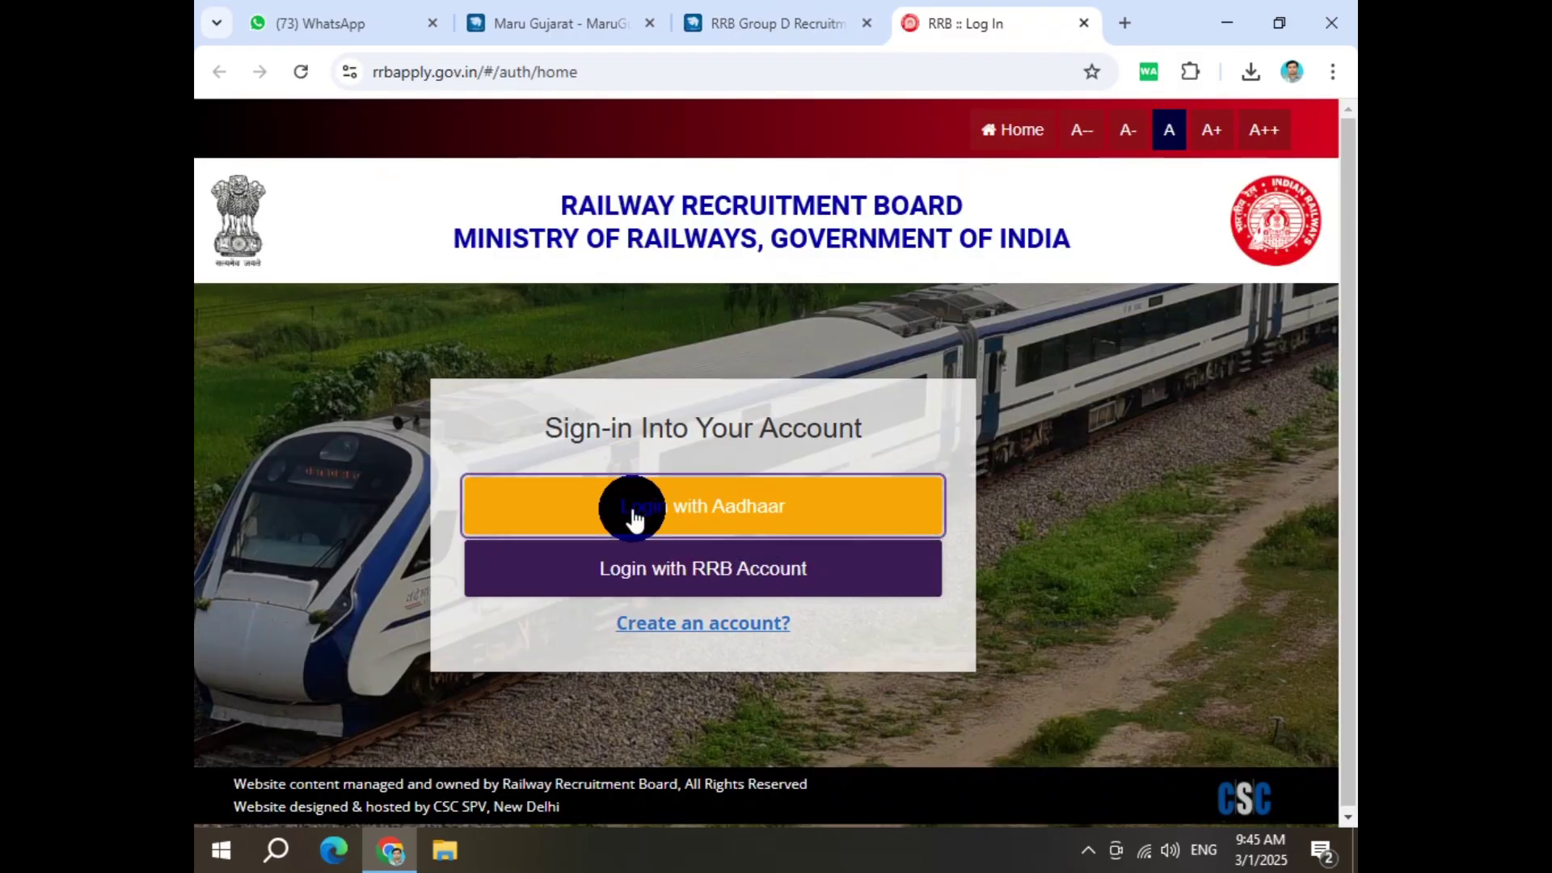
Choose Login with Aadhaar and enter the applicant's Aadhaar number
click(633, 516)
click(605, 435)
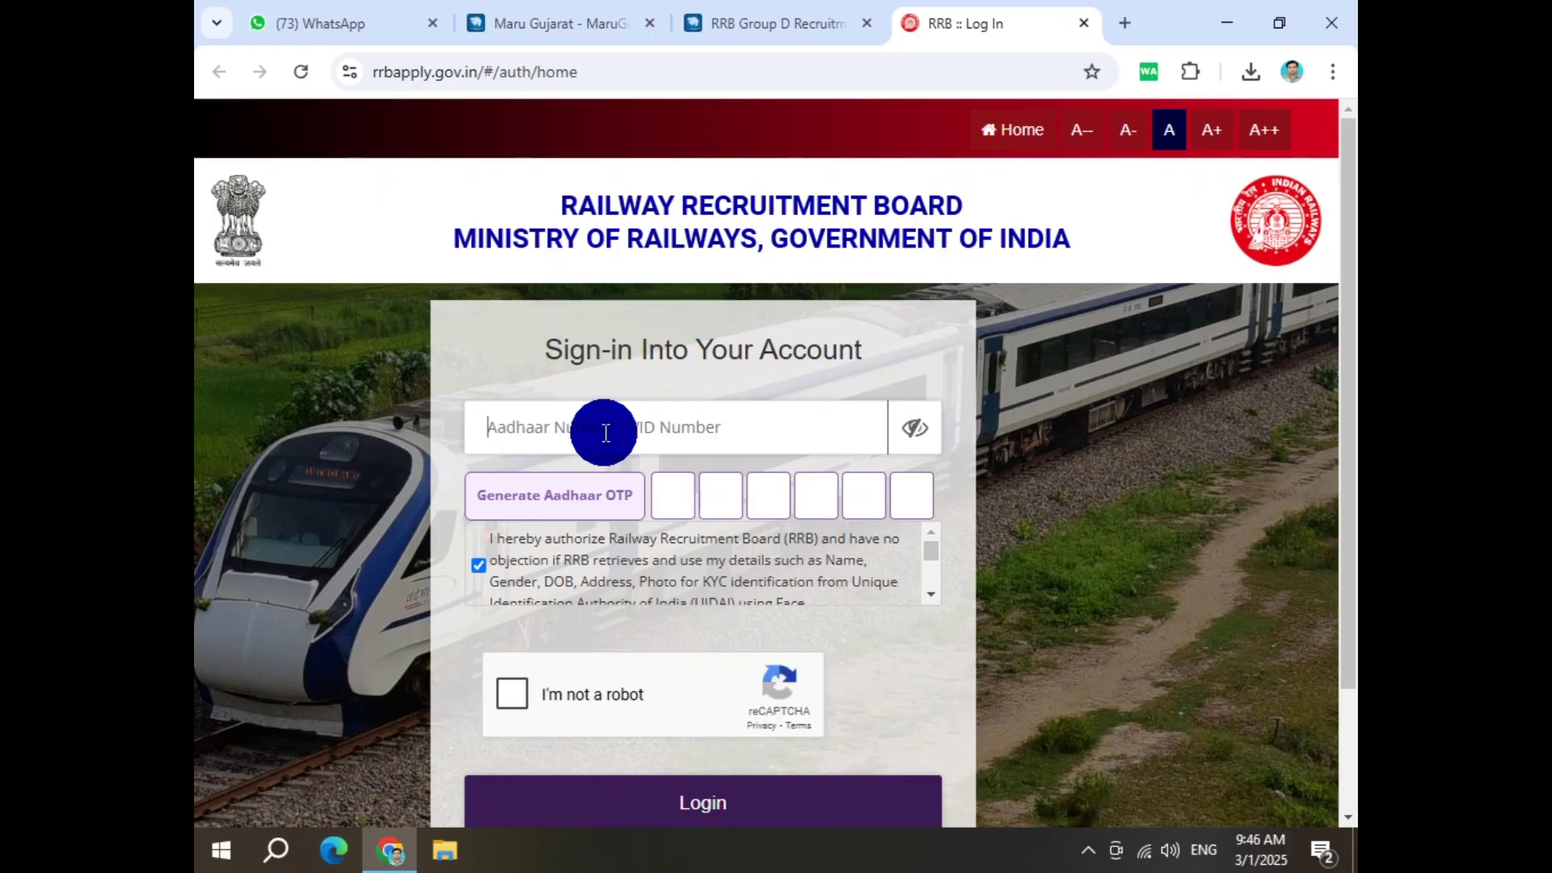
text(••)
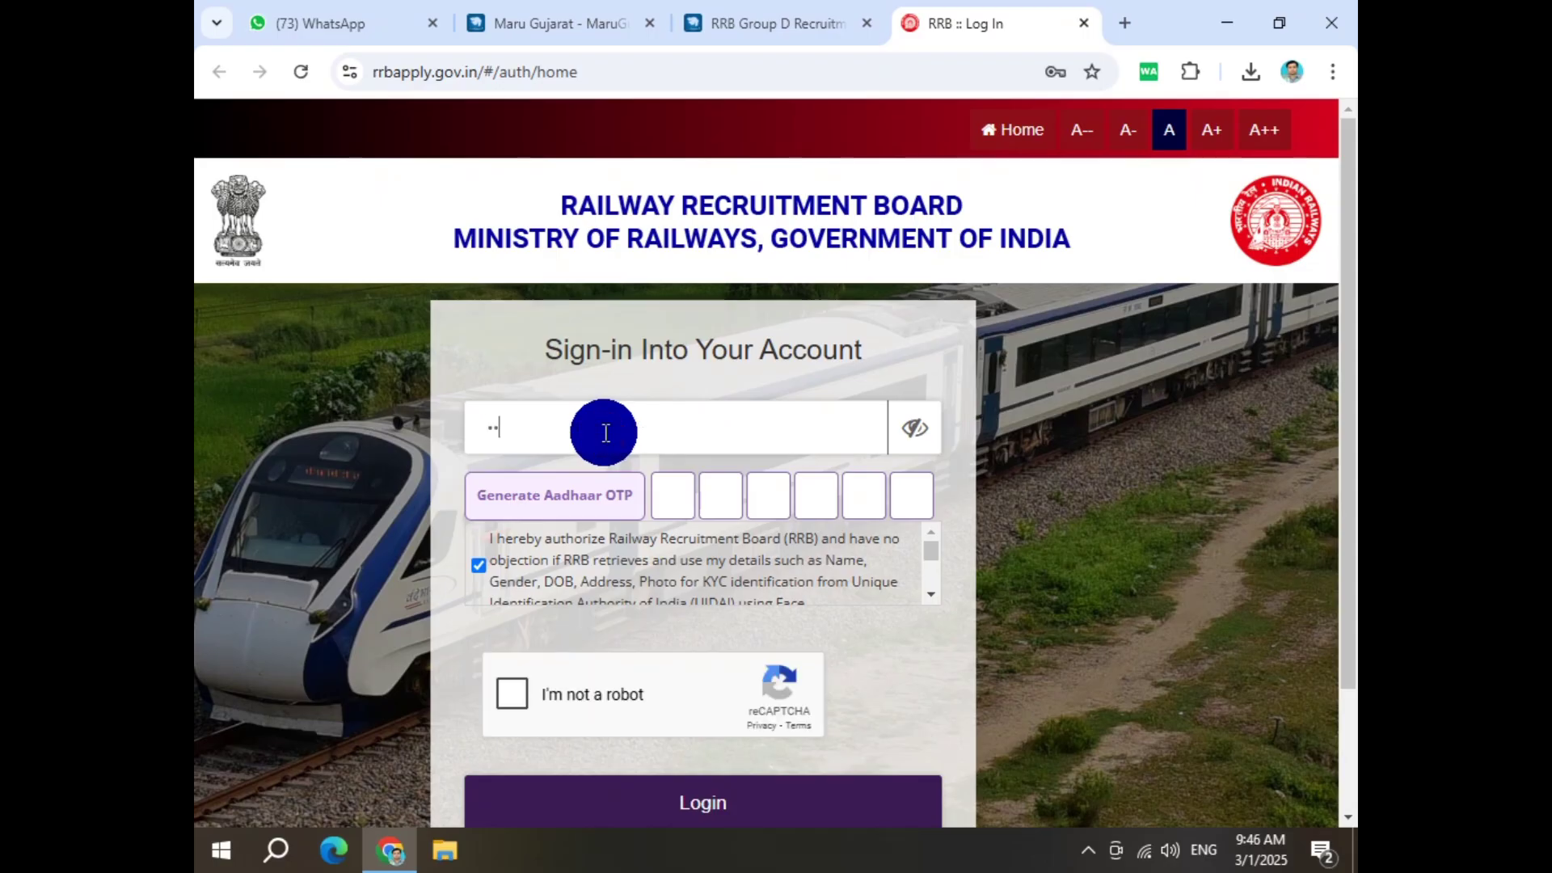
text(••••••••)
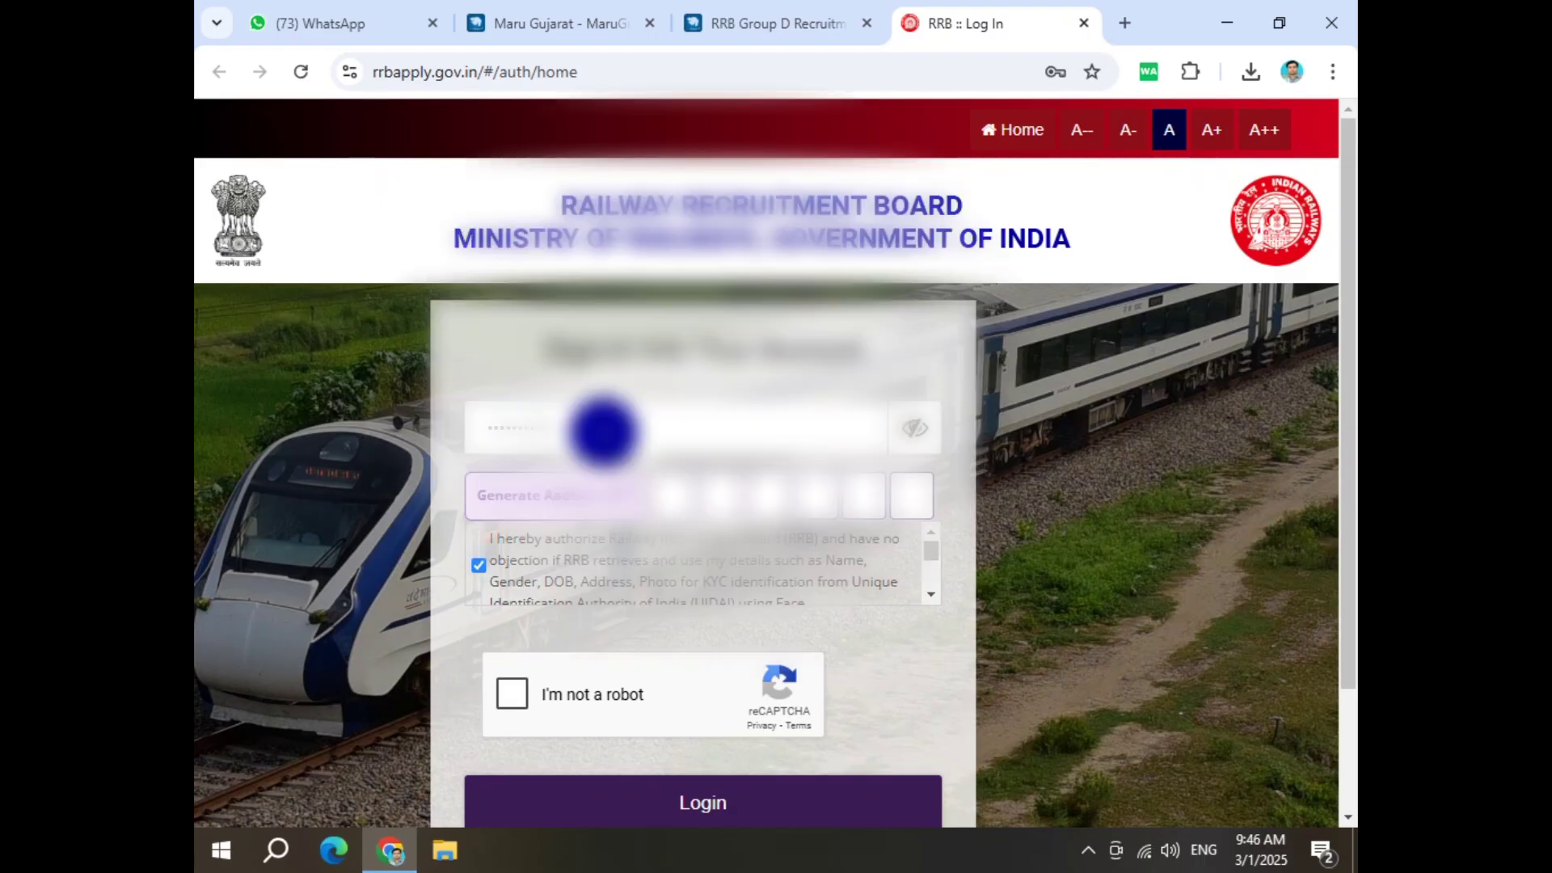
key(ctrl+a)
key(BackSpace)
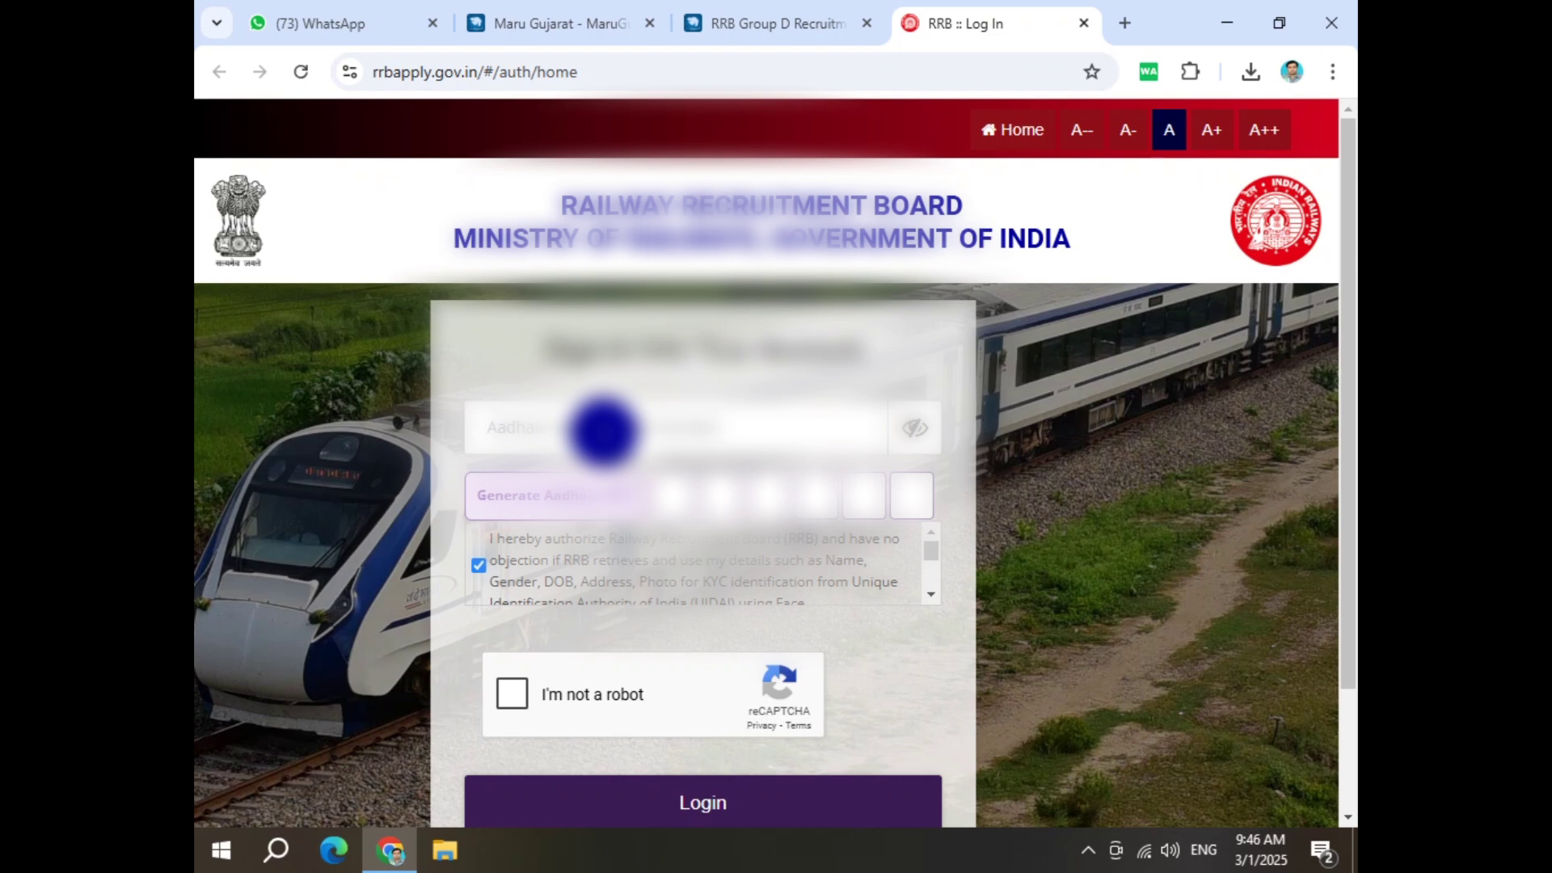
text(••)
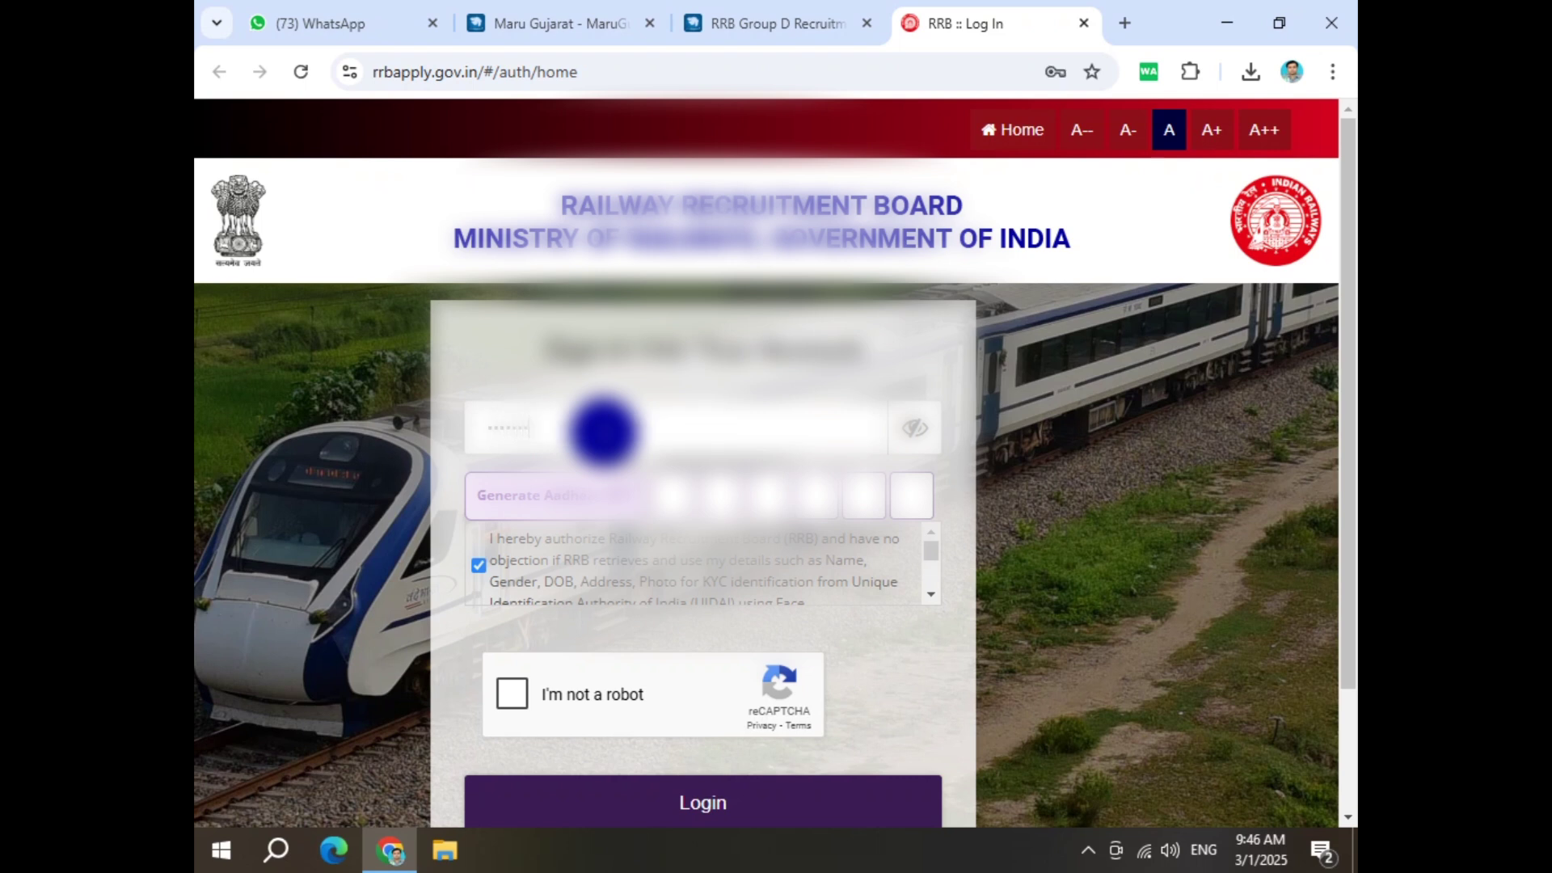
text(••••••••)
Generate and enter the Aadhaar OTP, then log in; the portal rejects it, so go to Create an Account
click(542, 506)
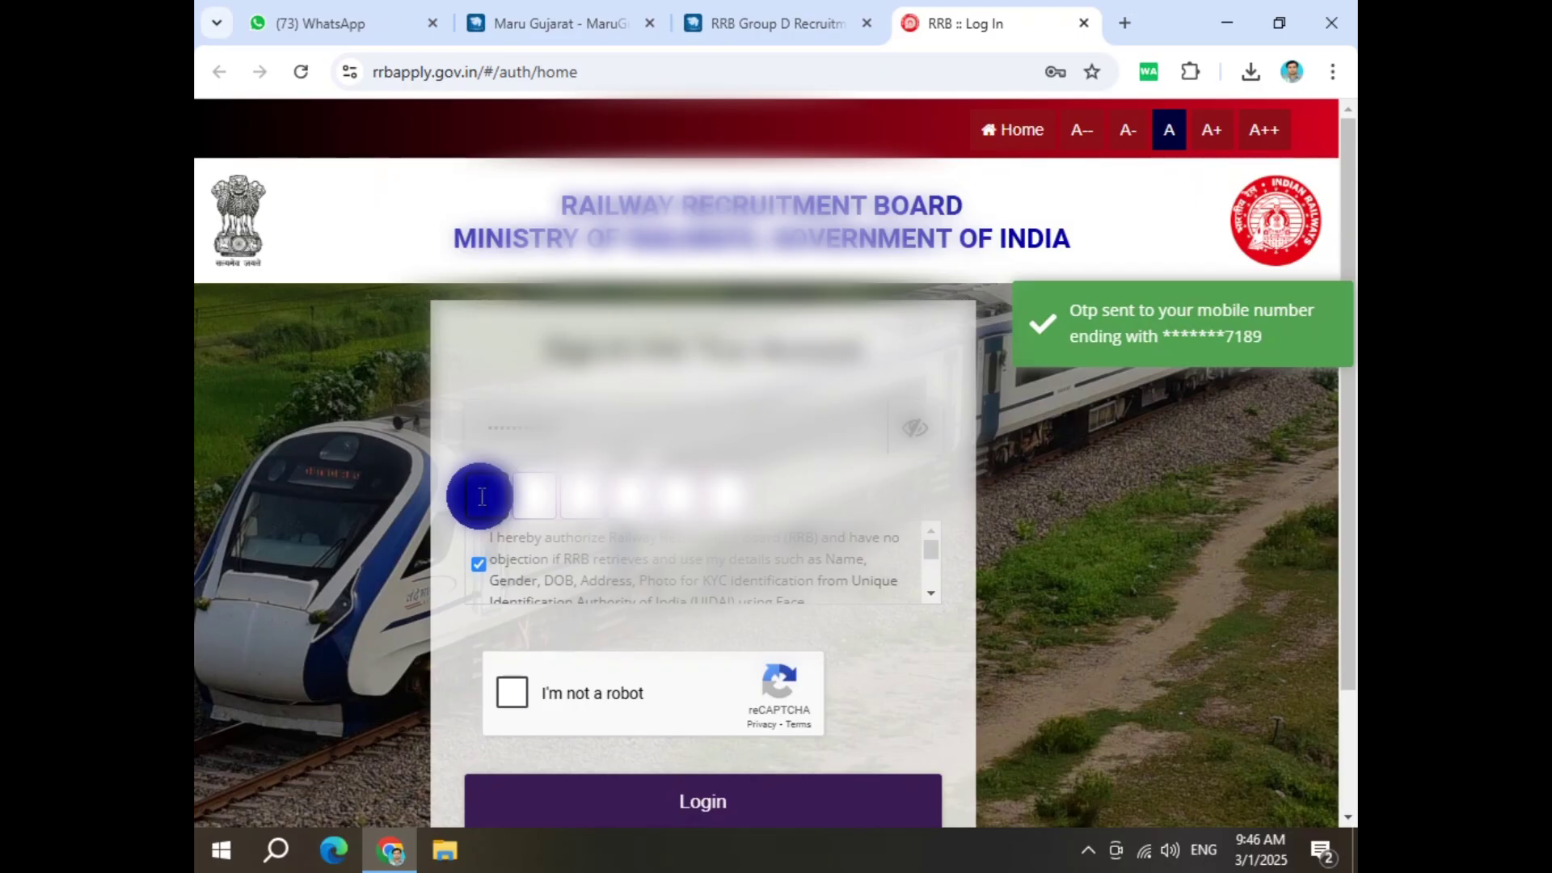
text(41)
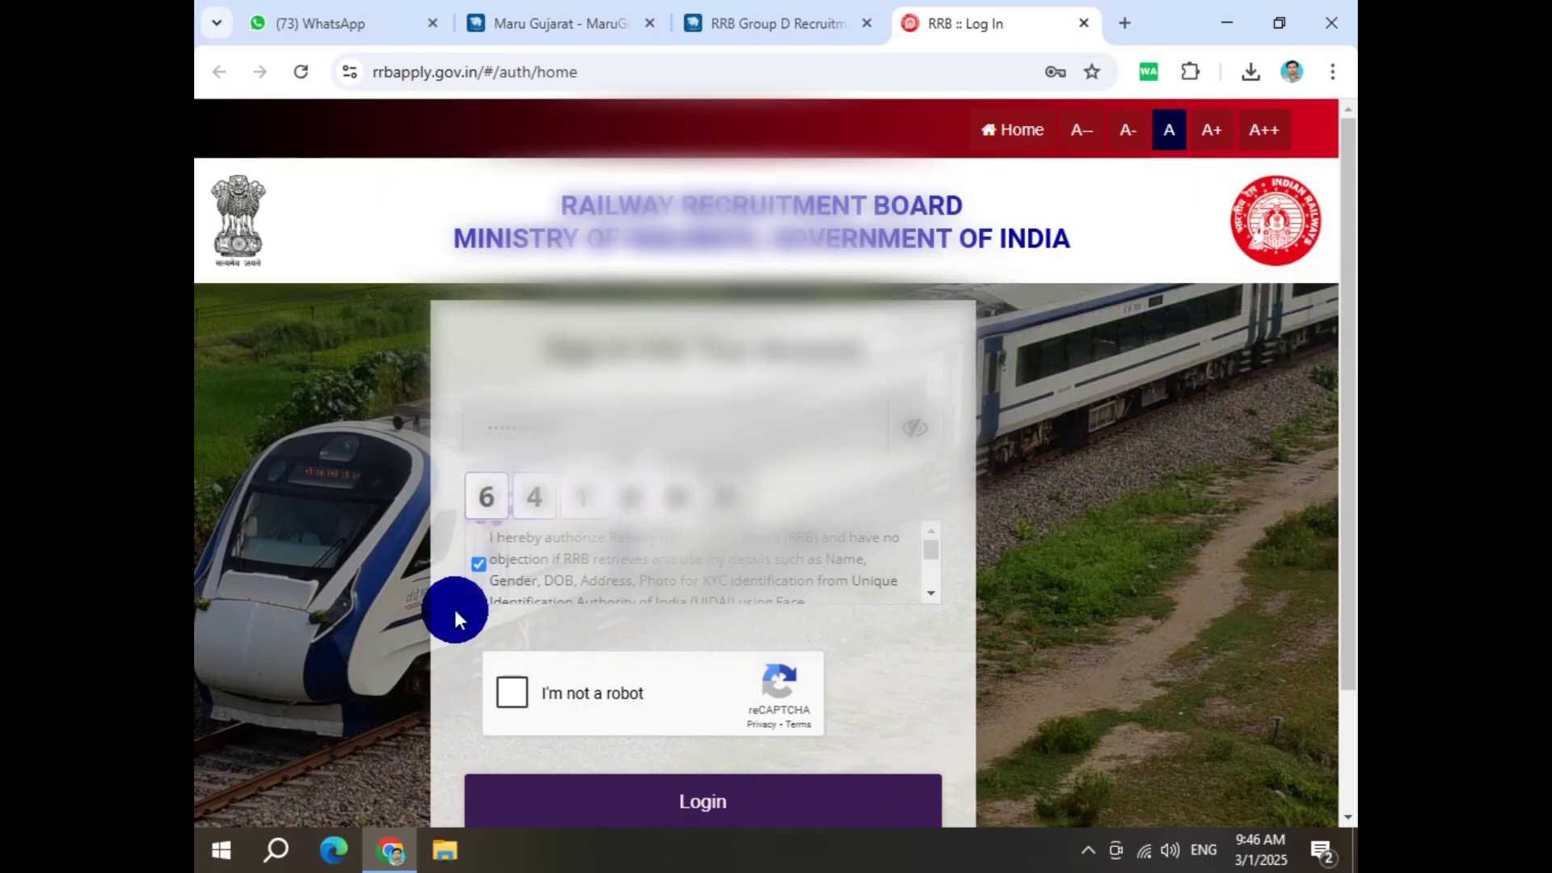
click(506, 686)
scroll(532, 680, down, 2)
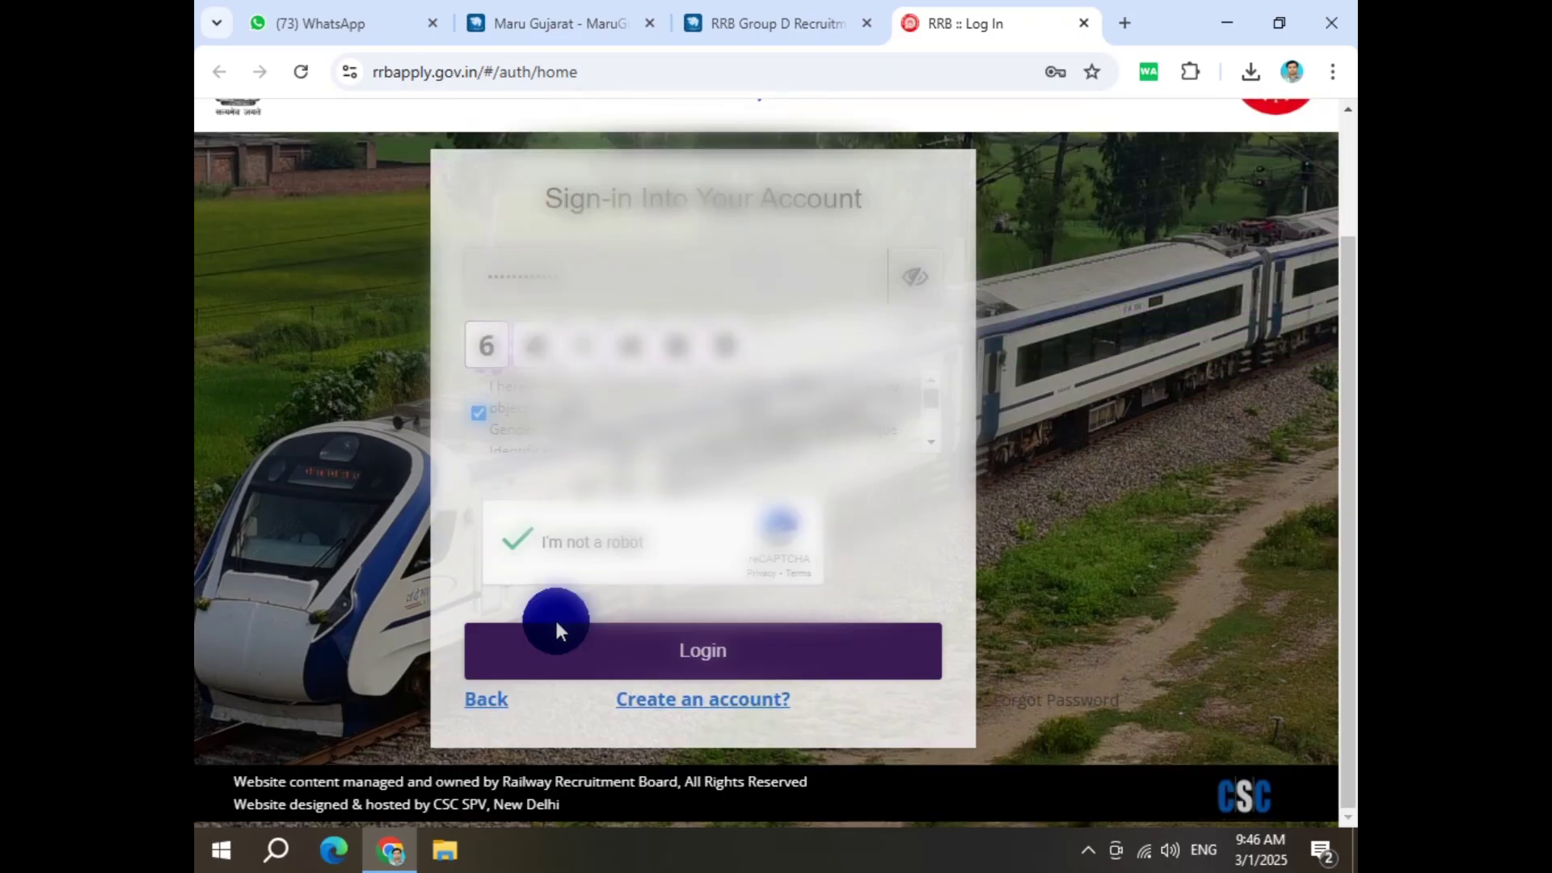
click(710, 656)
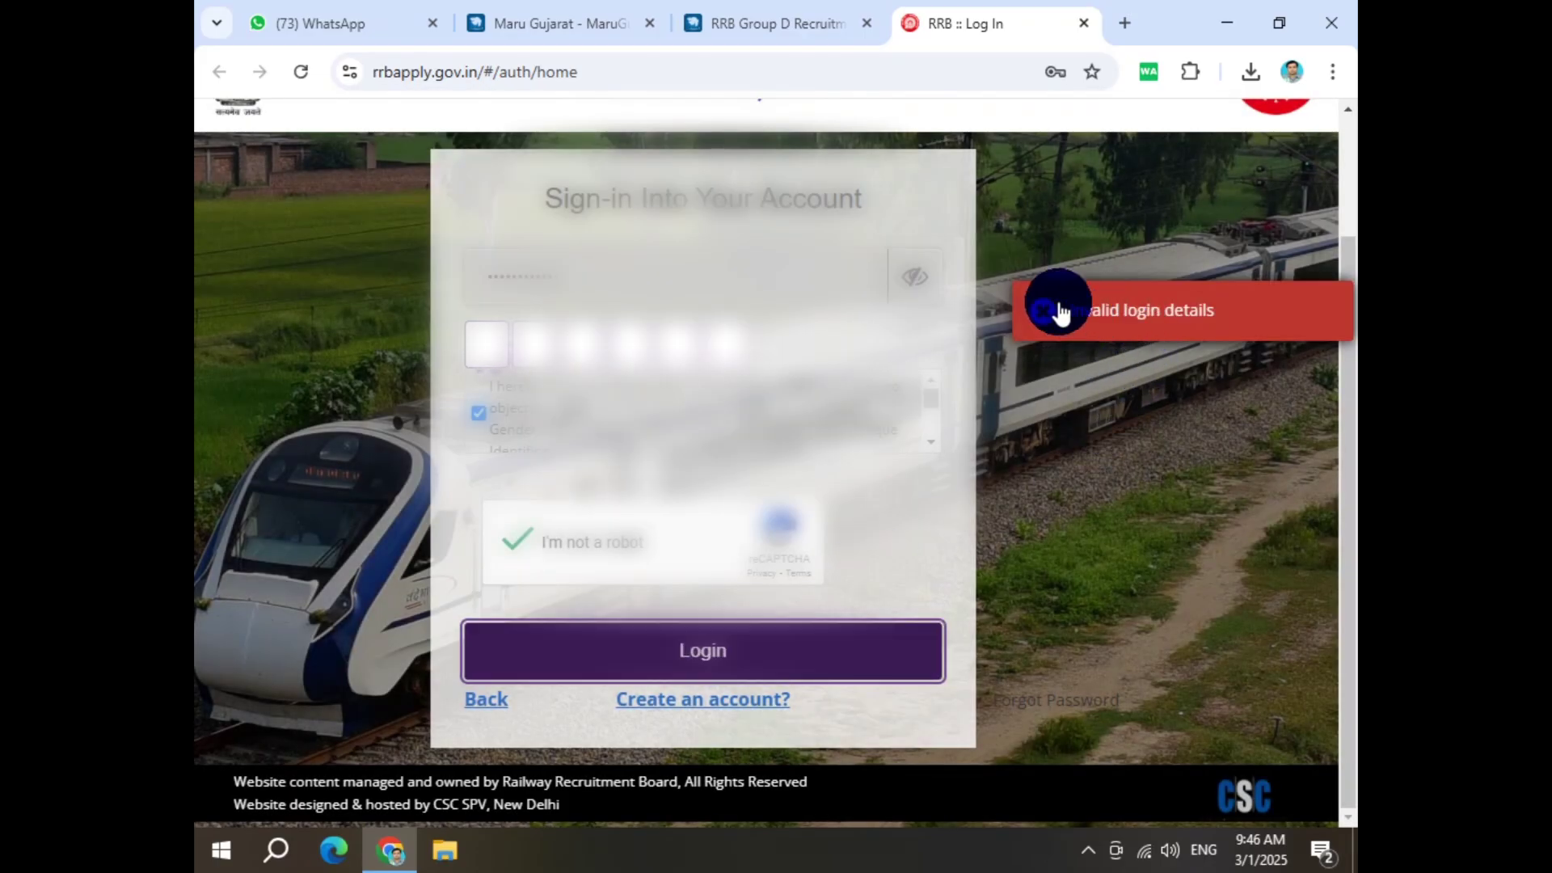
drag(1059, 309, 1219, 312)
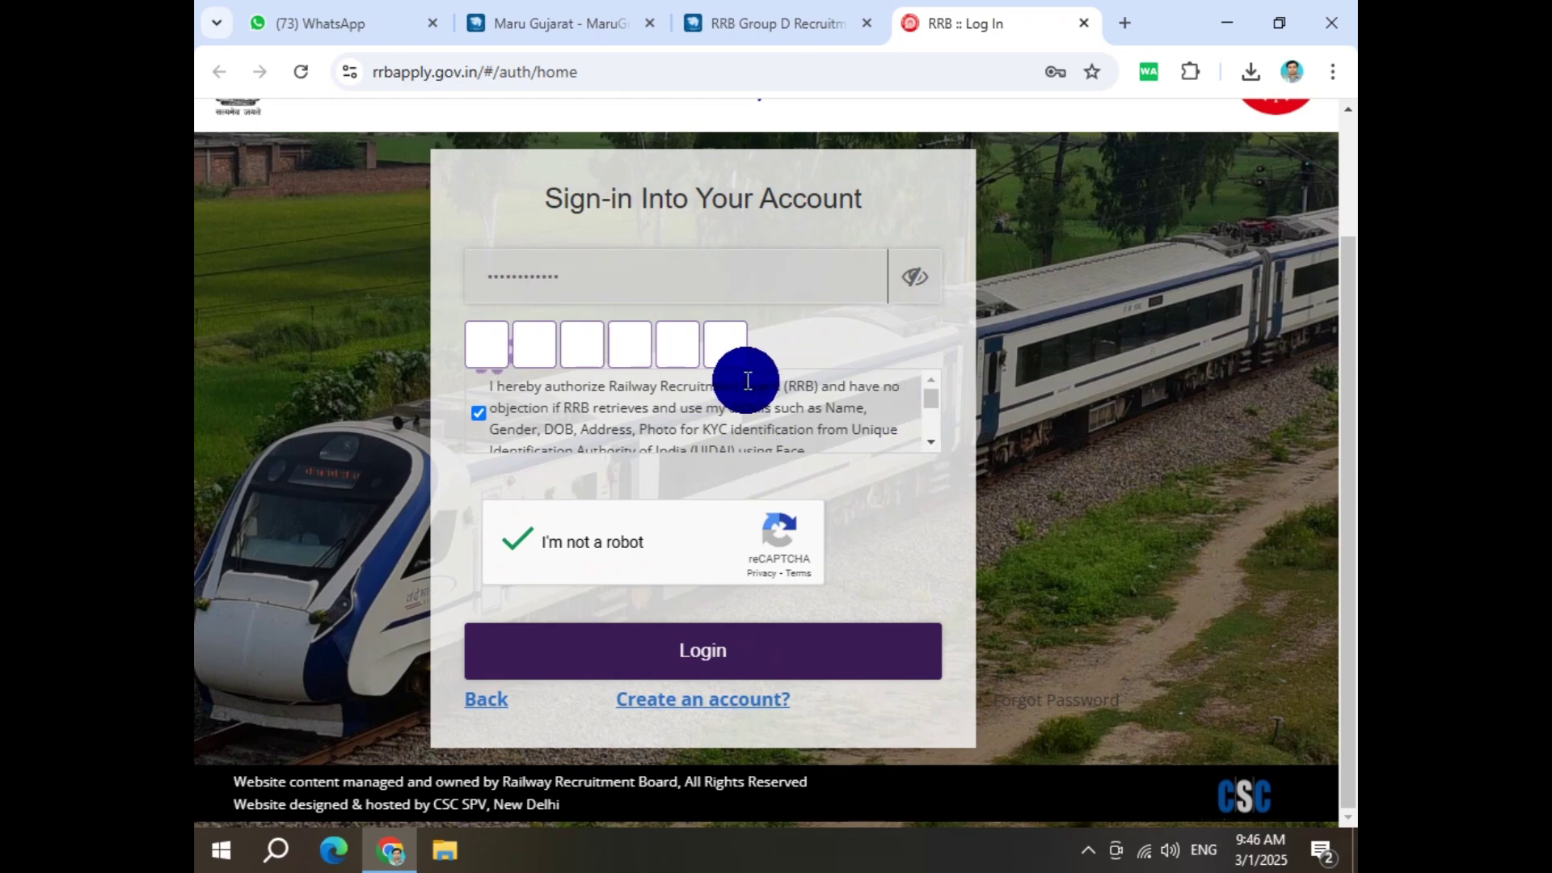
click(479, 413)
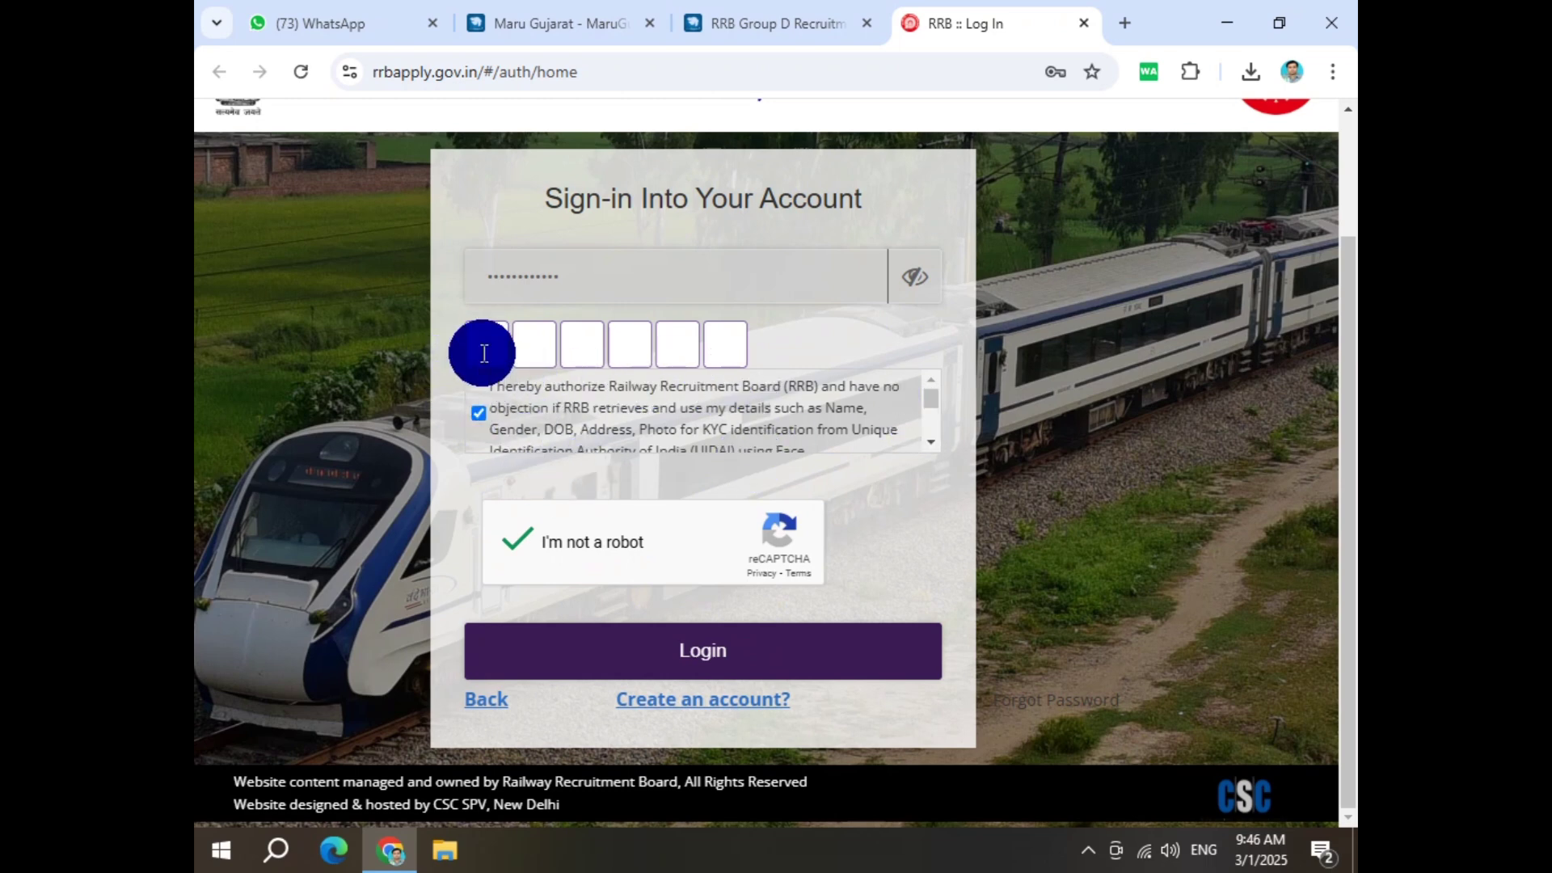
click(675, 698)
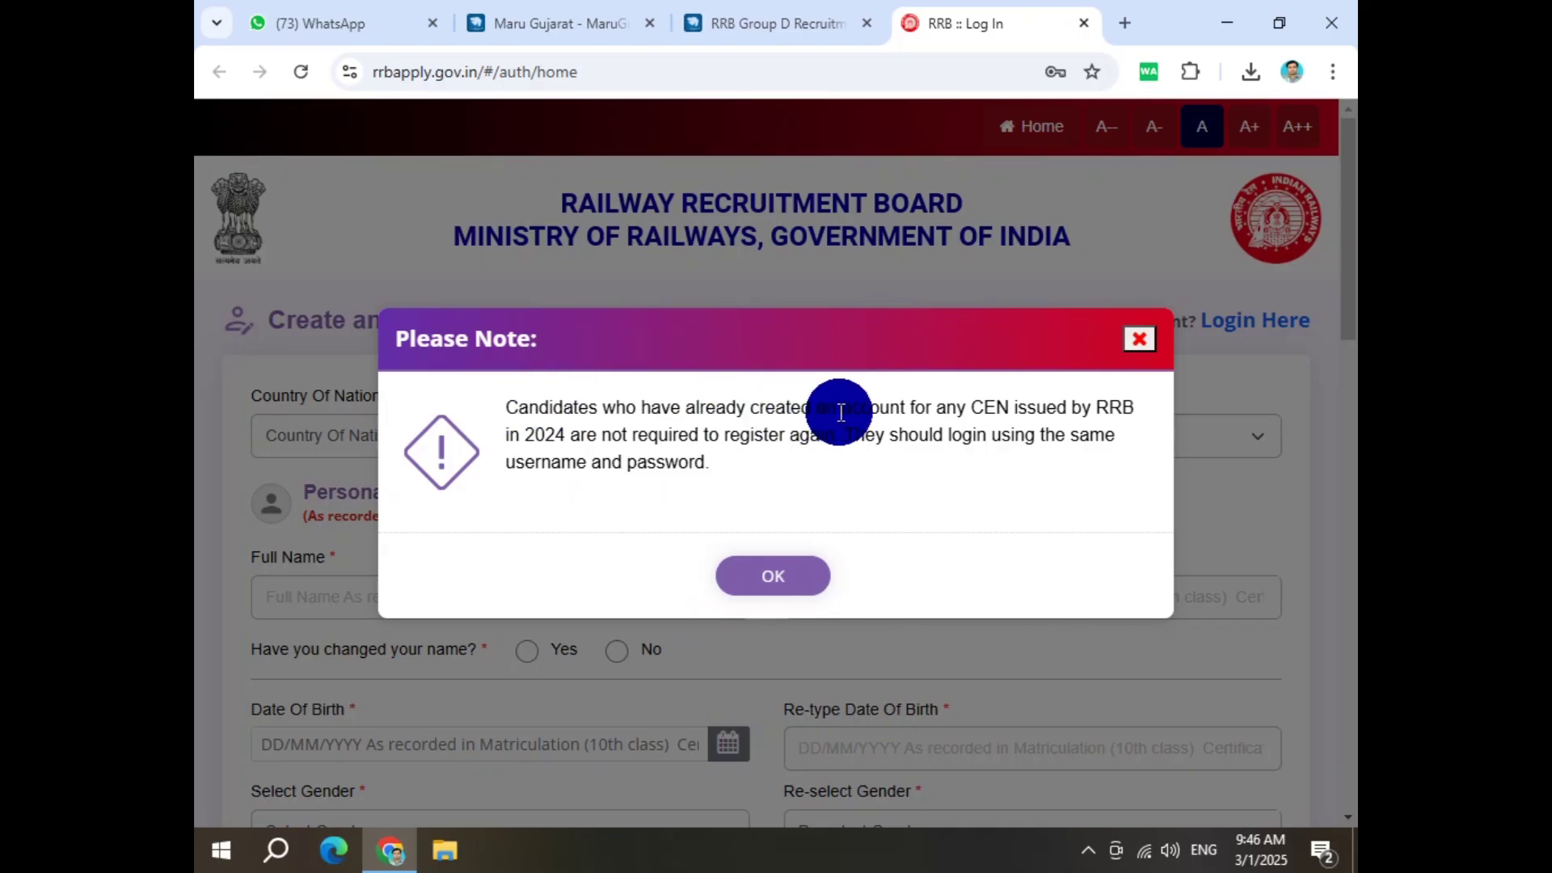
Dismiss the existing-account note, set nationality to India, and enter the applicant's full name
click(809, 576)
click(335, 437)
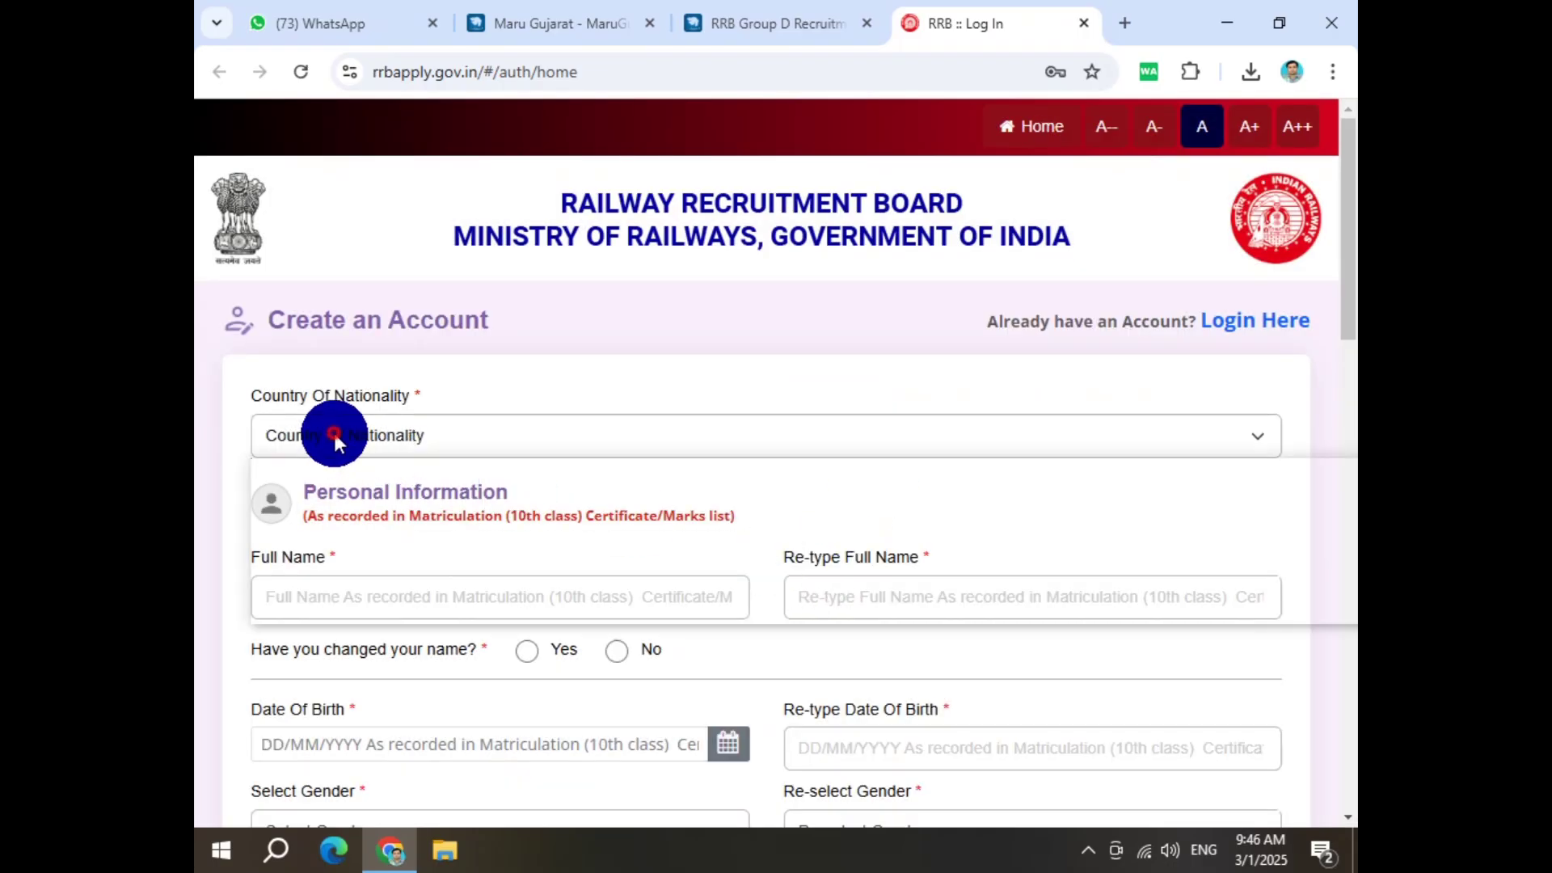
click(296, 498)
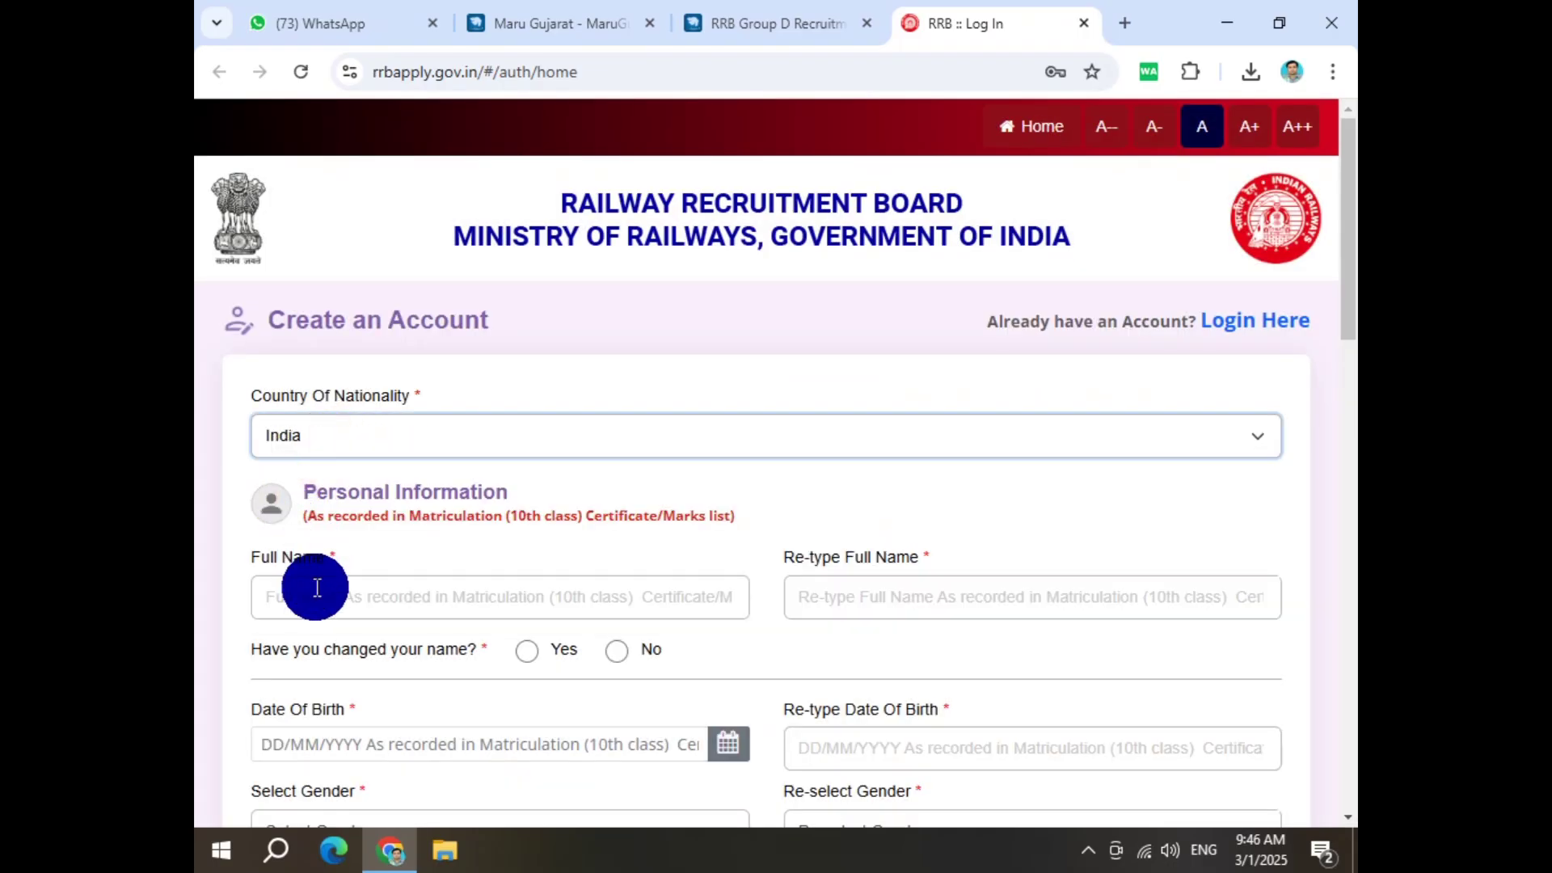
click(317, 588)
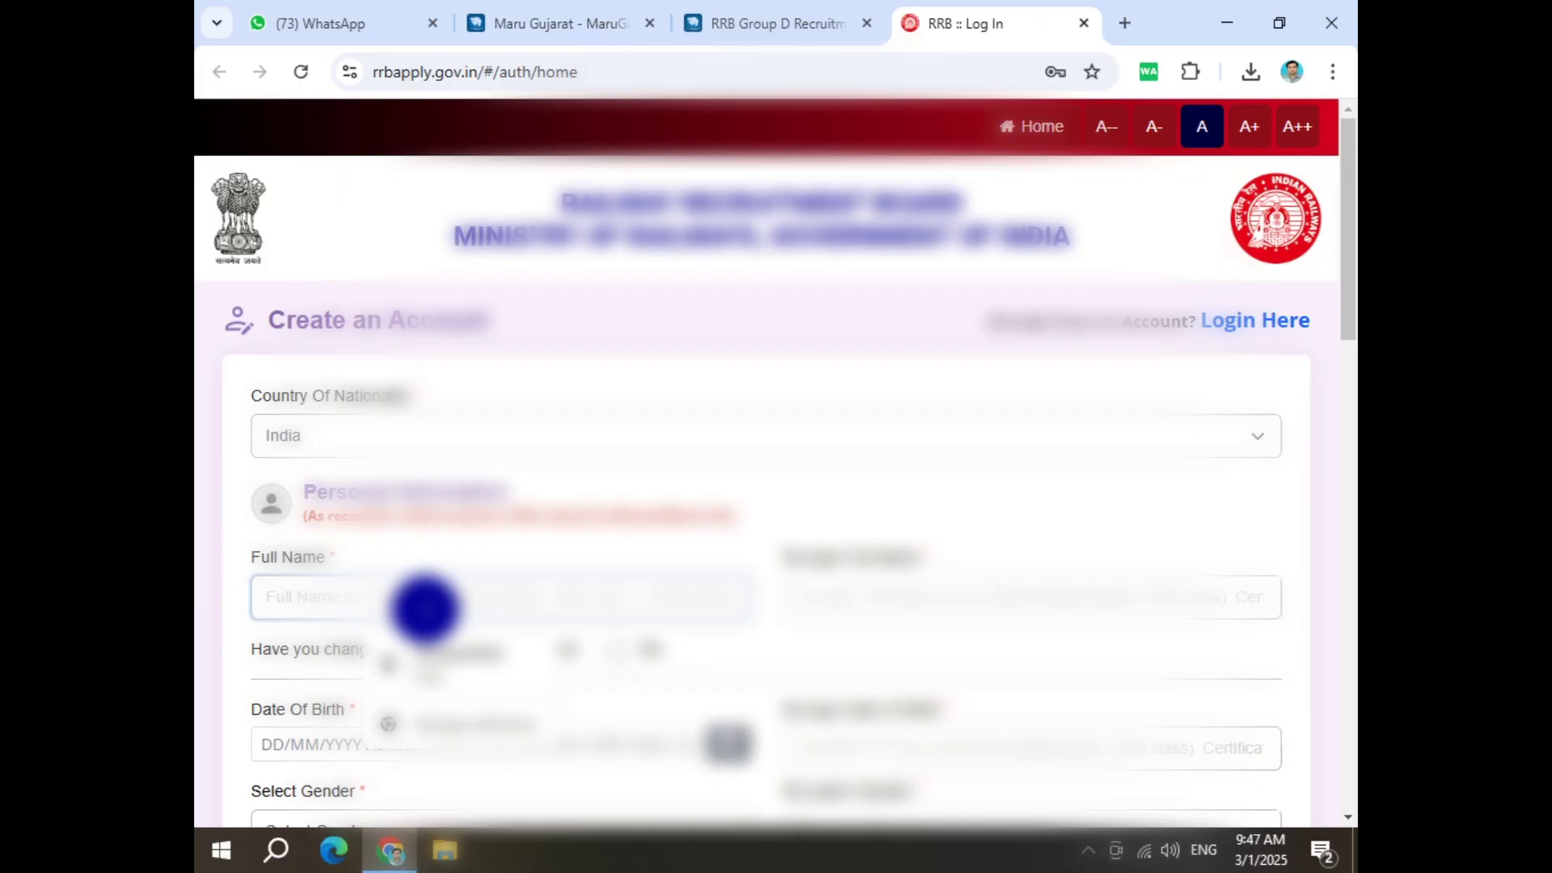
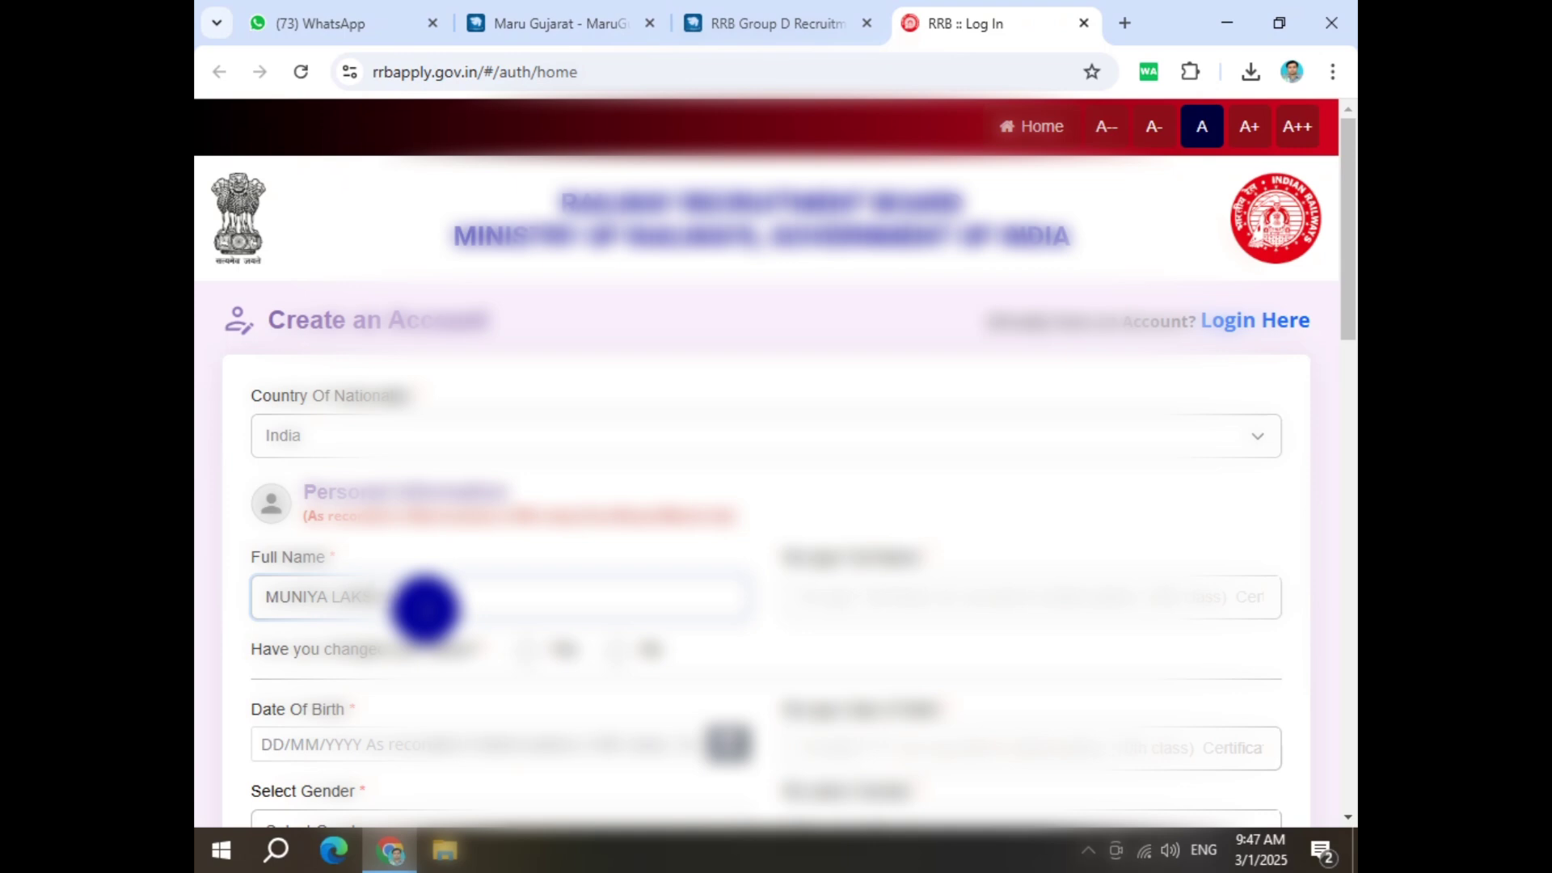
key(Tab)
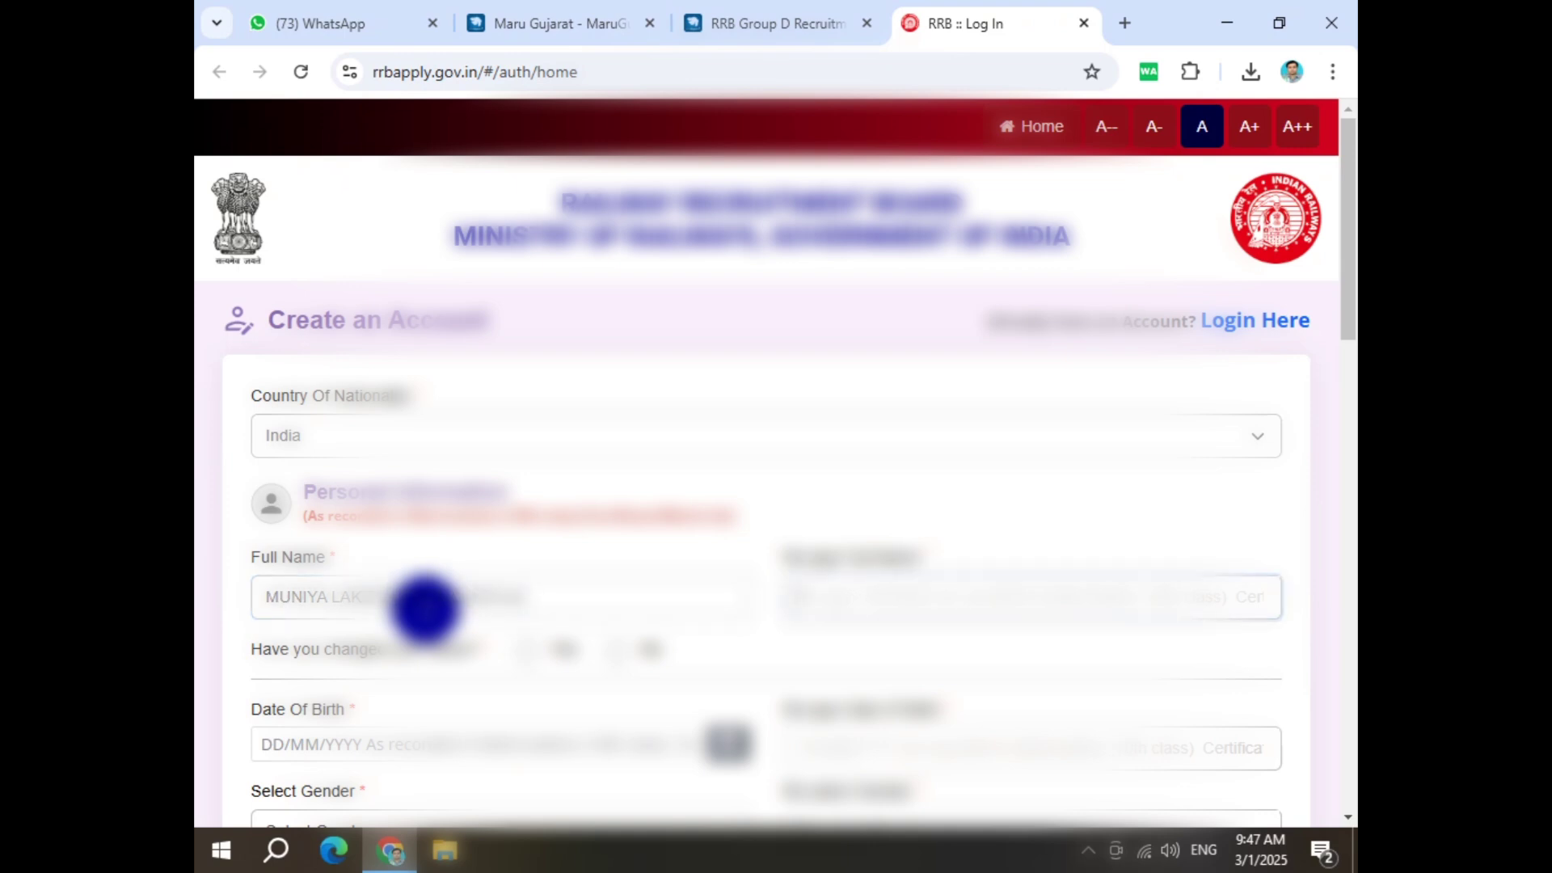
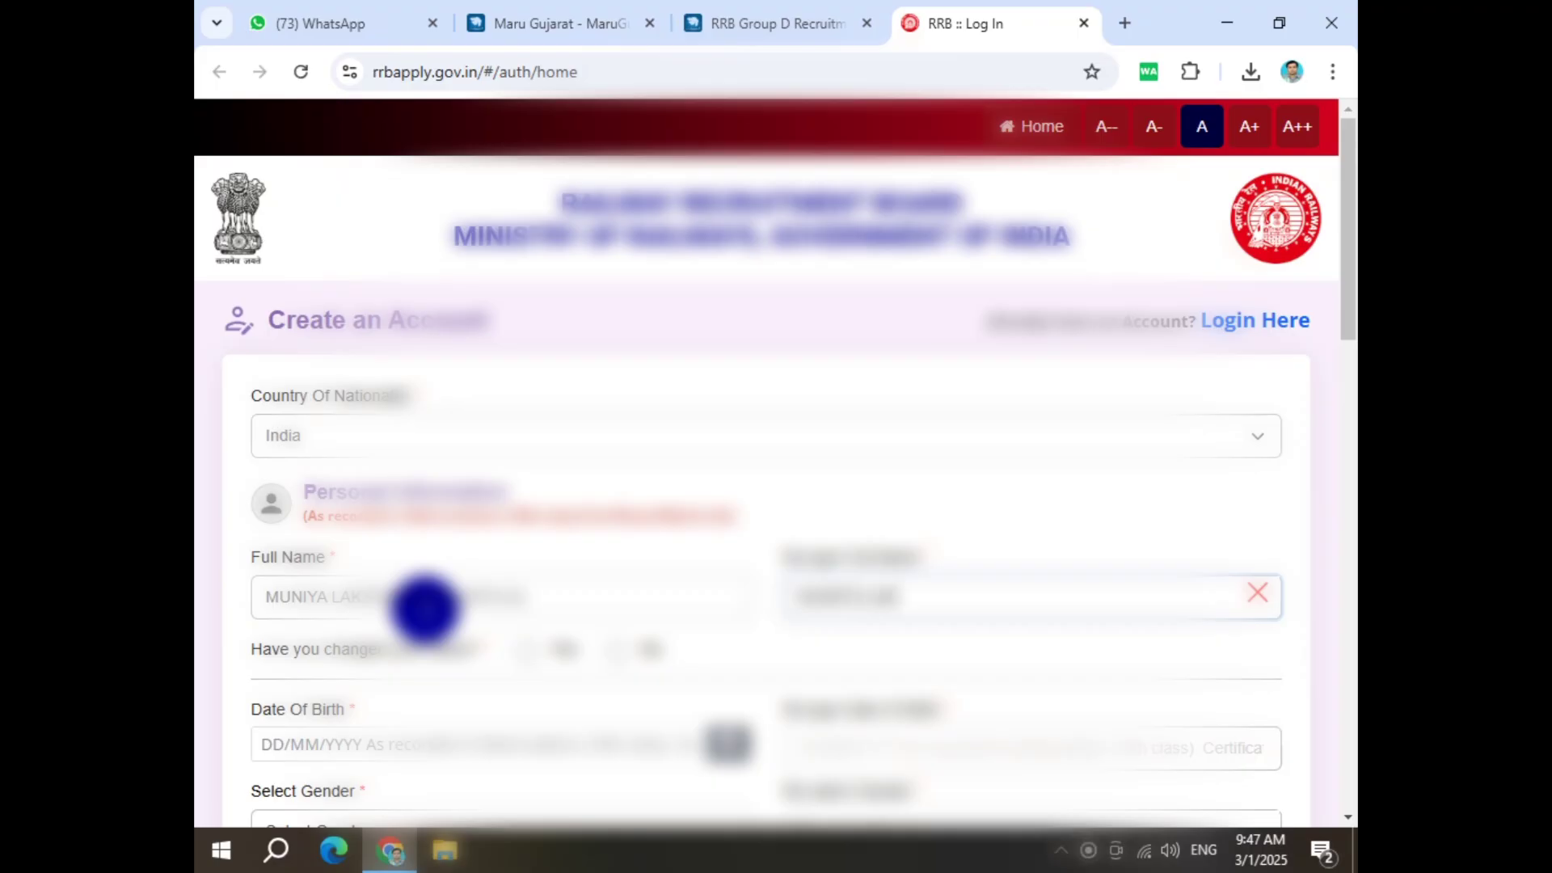
Re-type the applicant's full name in the confirmation field, correcting typos until it matches
text(BHAI)
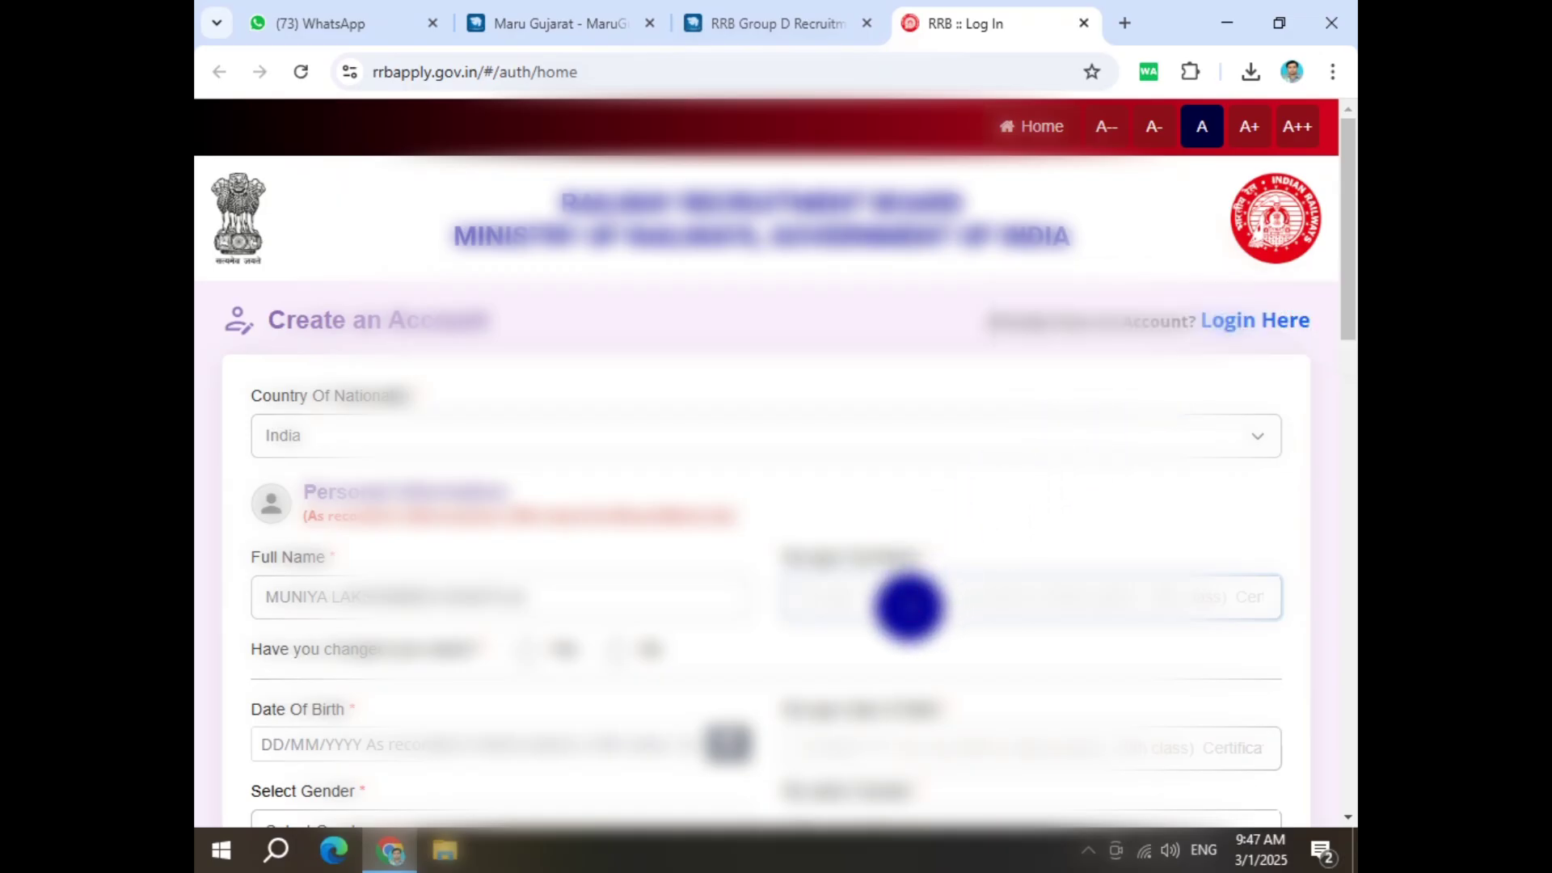
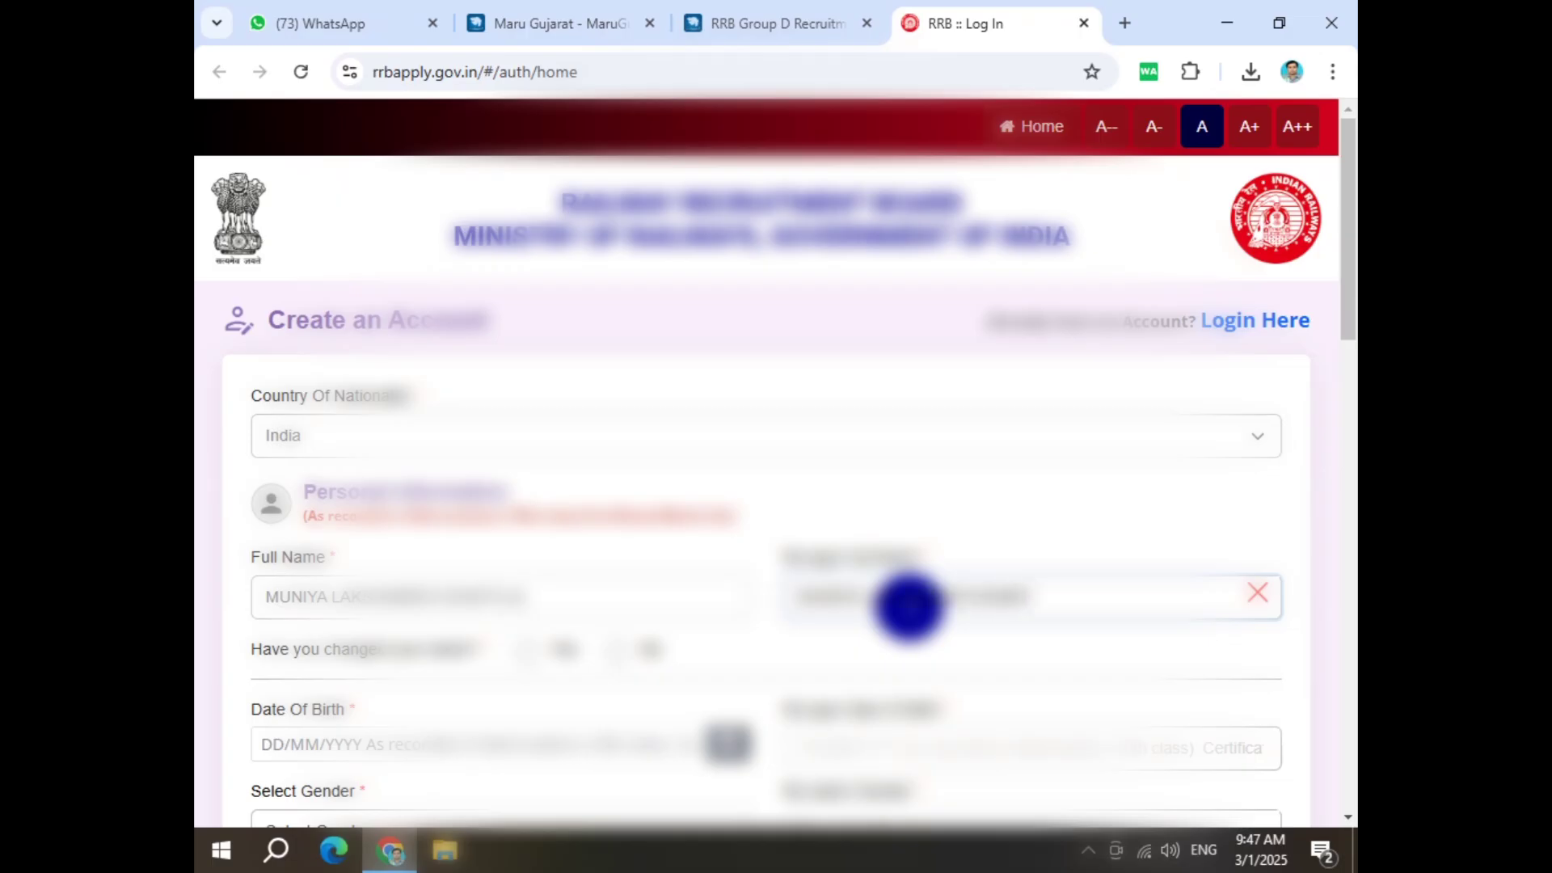
text(HAI)
key(Tab)
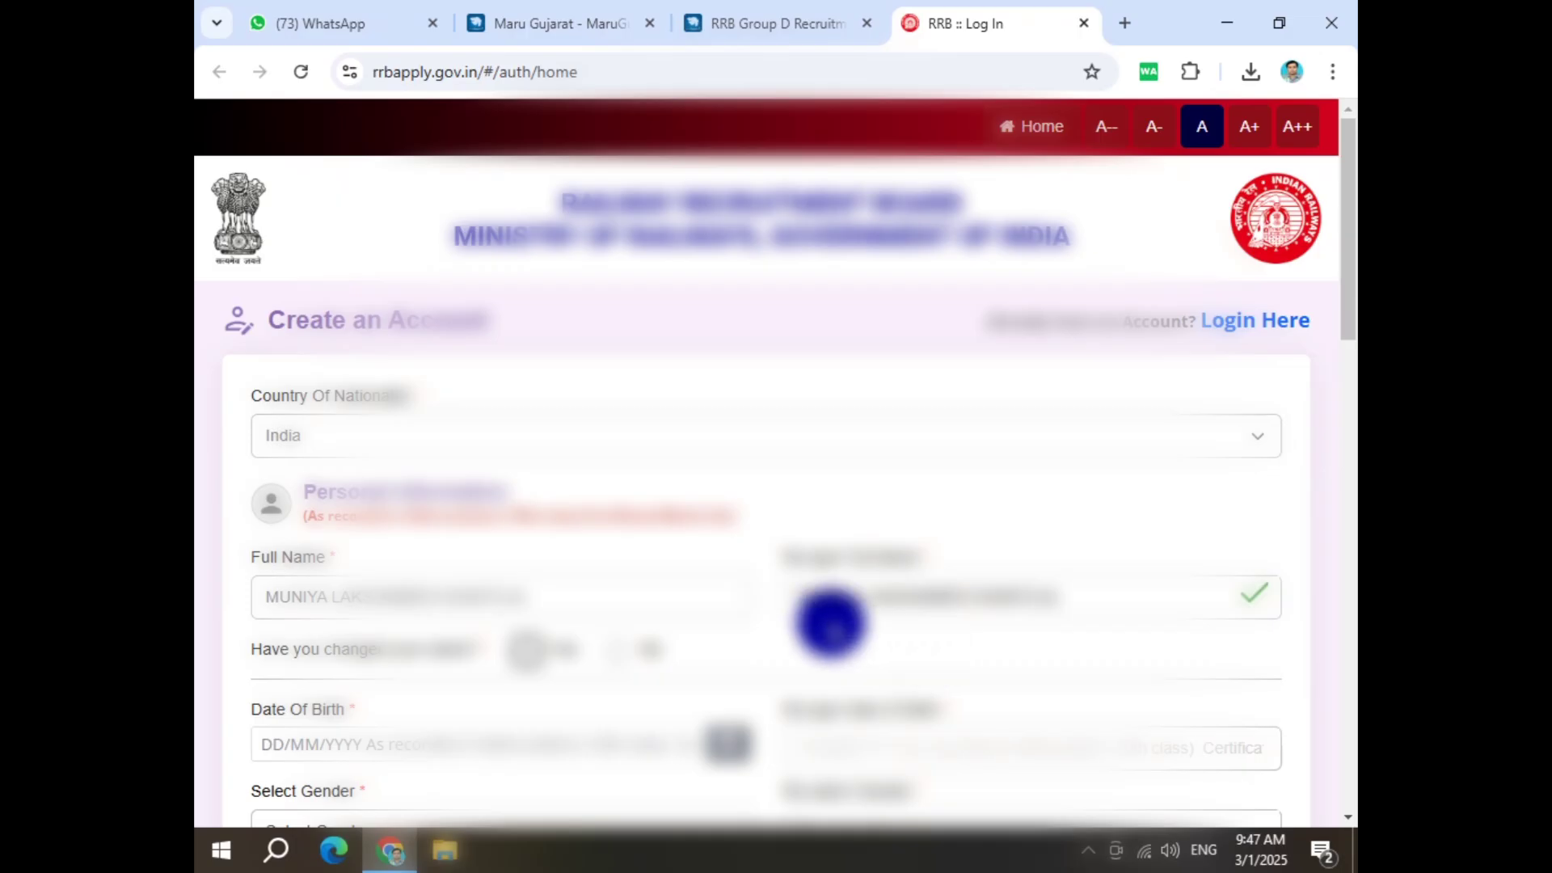
Answer Yes to 'Have you changed your name?' and dismiss the information notice
click(616, 649)
scroll(553, 618, down, 3)
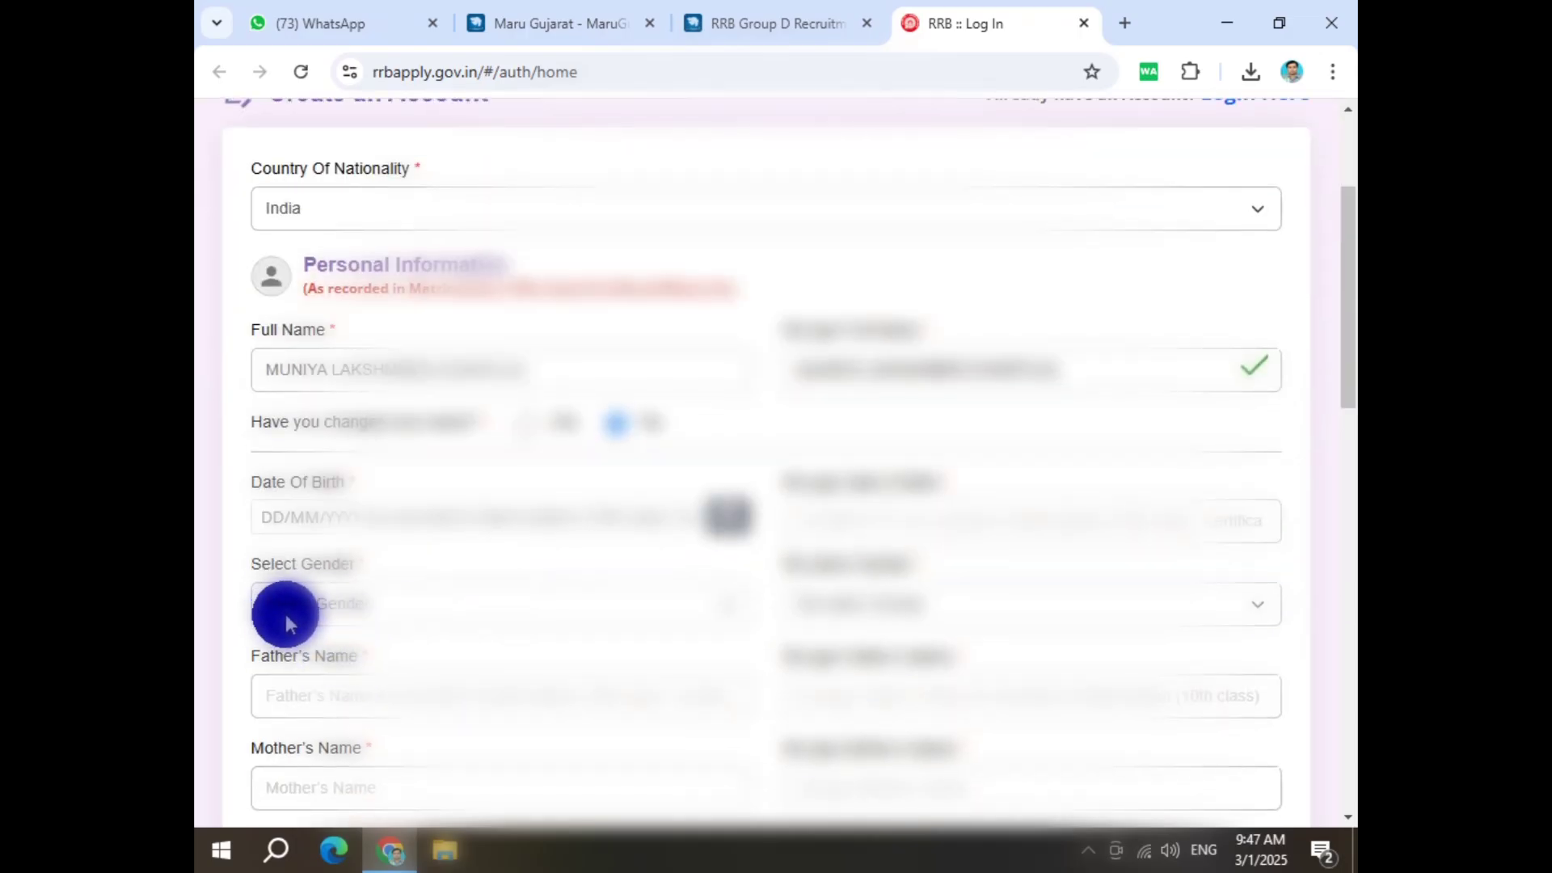
click(310, 518)
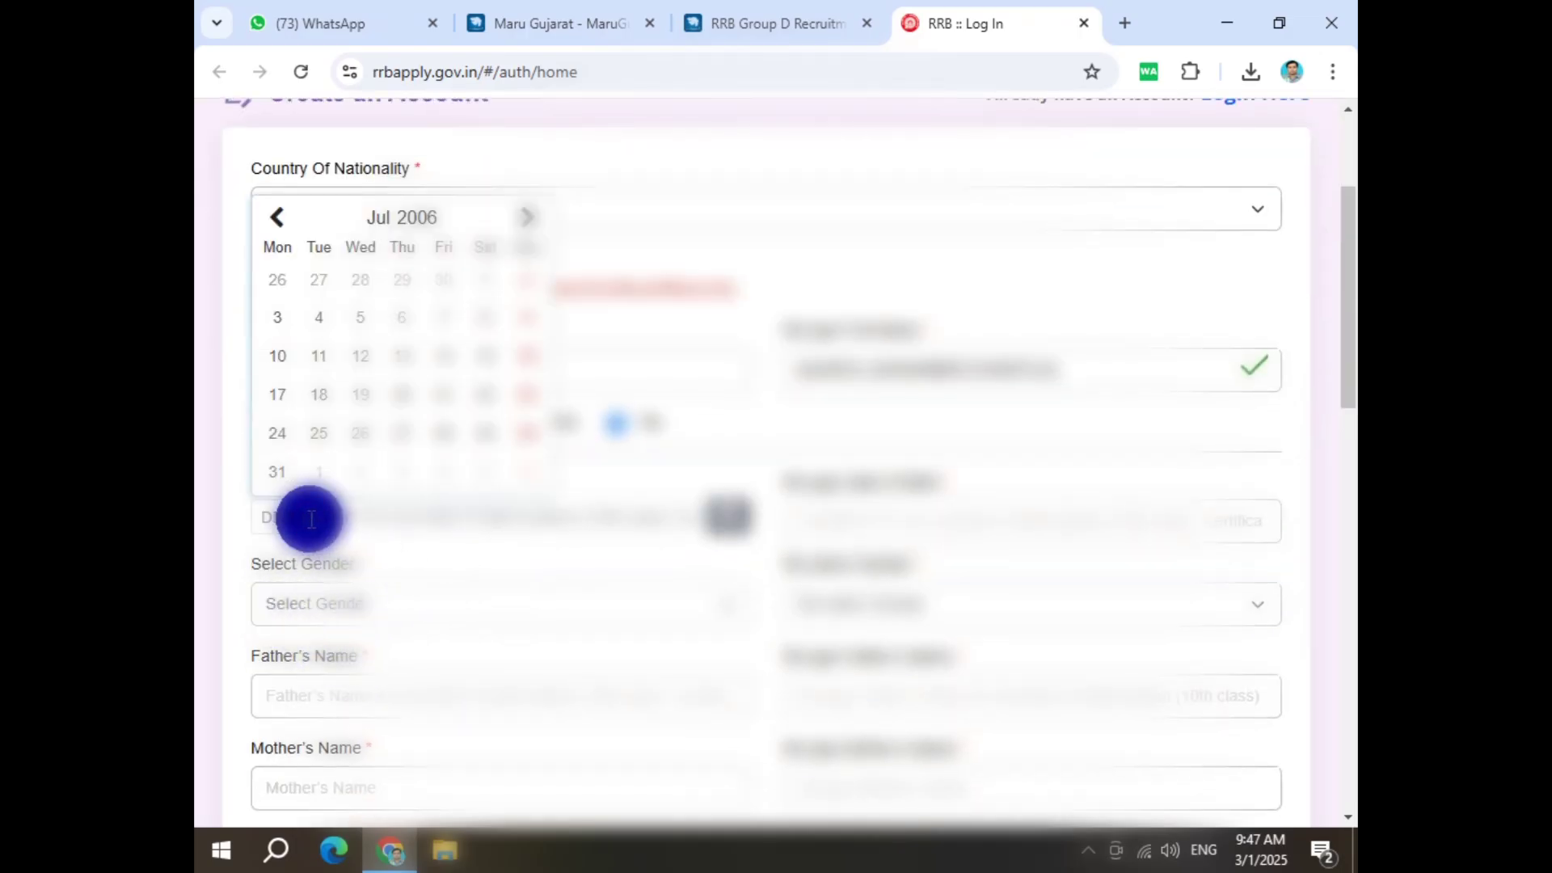
click(724, 416)
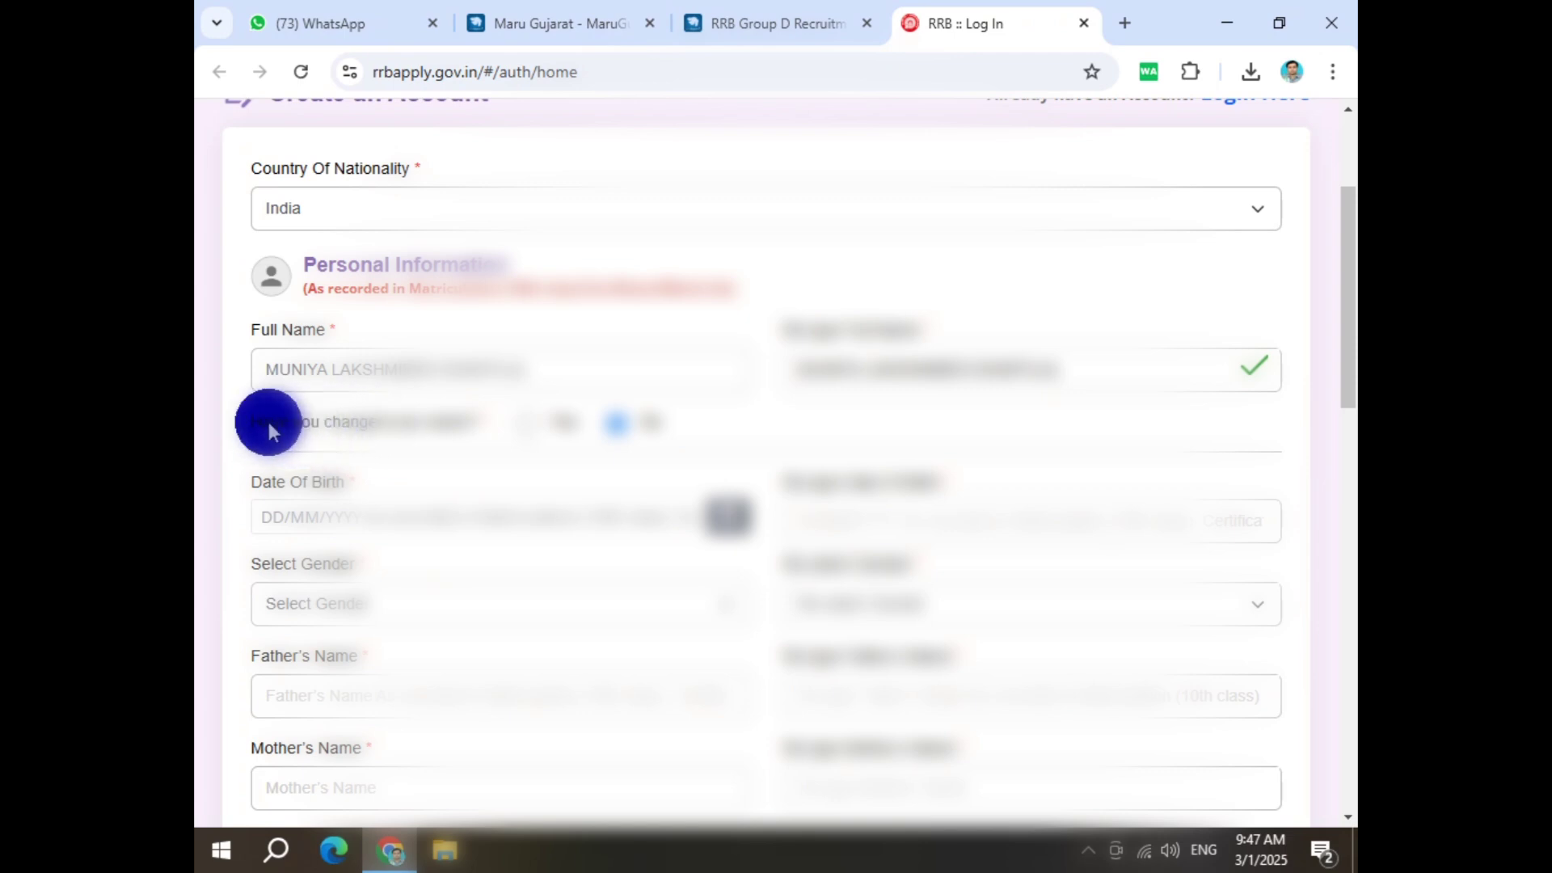
click(527, 421)
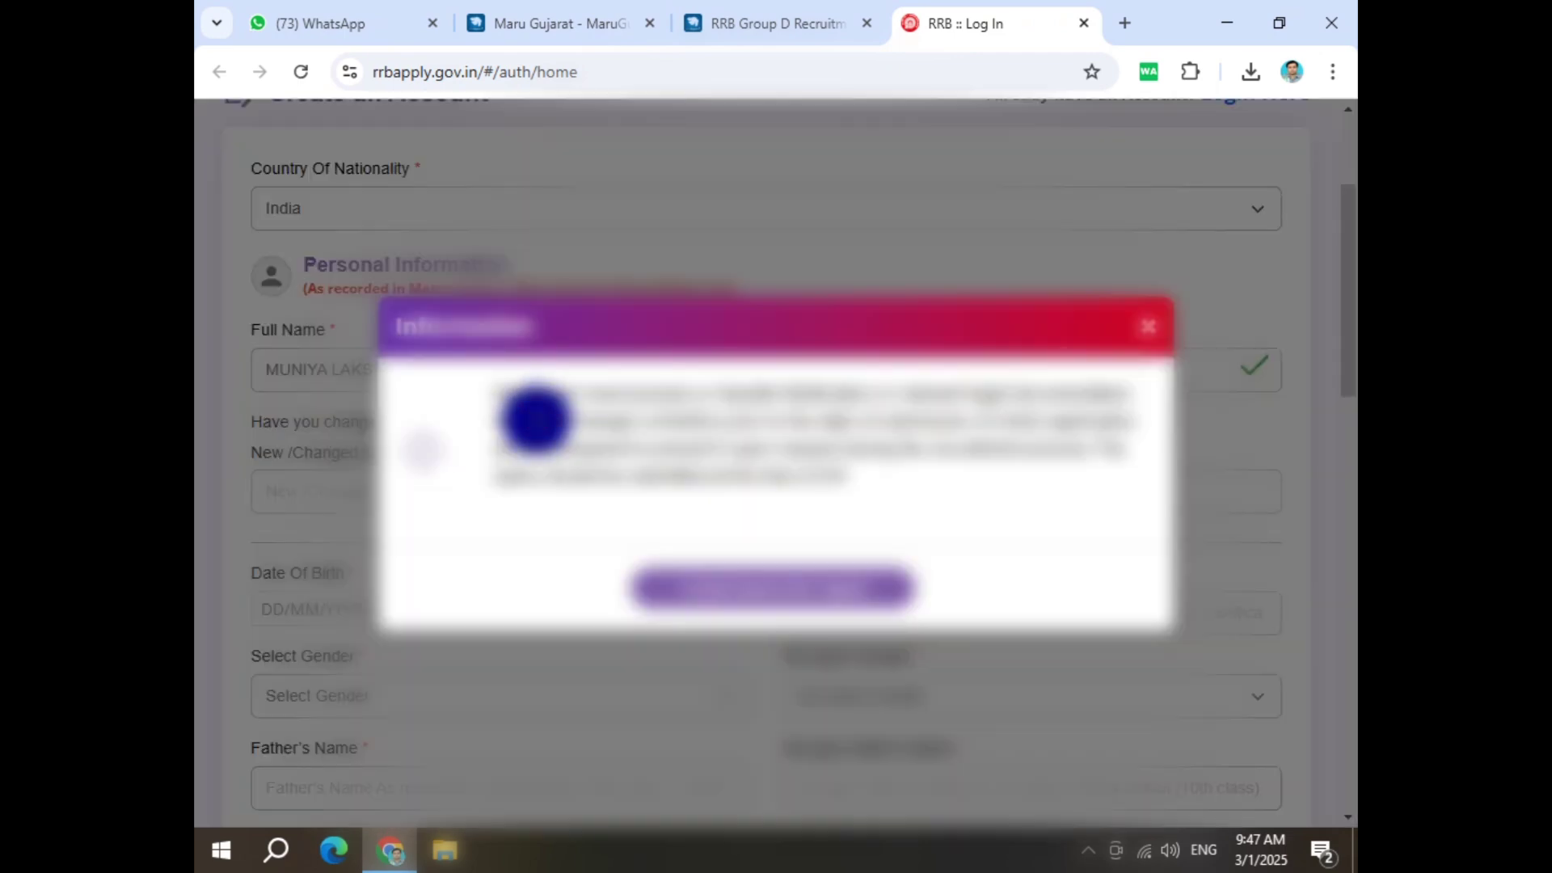
click(821, 582)
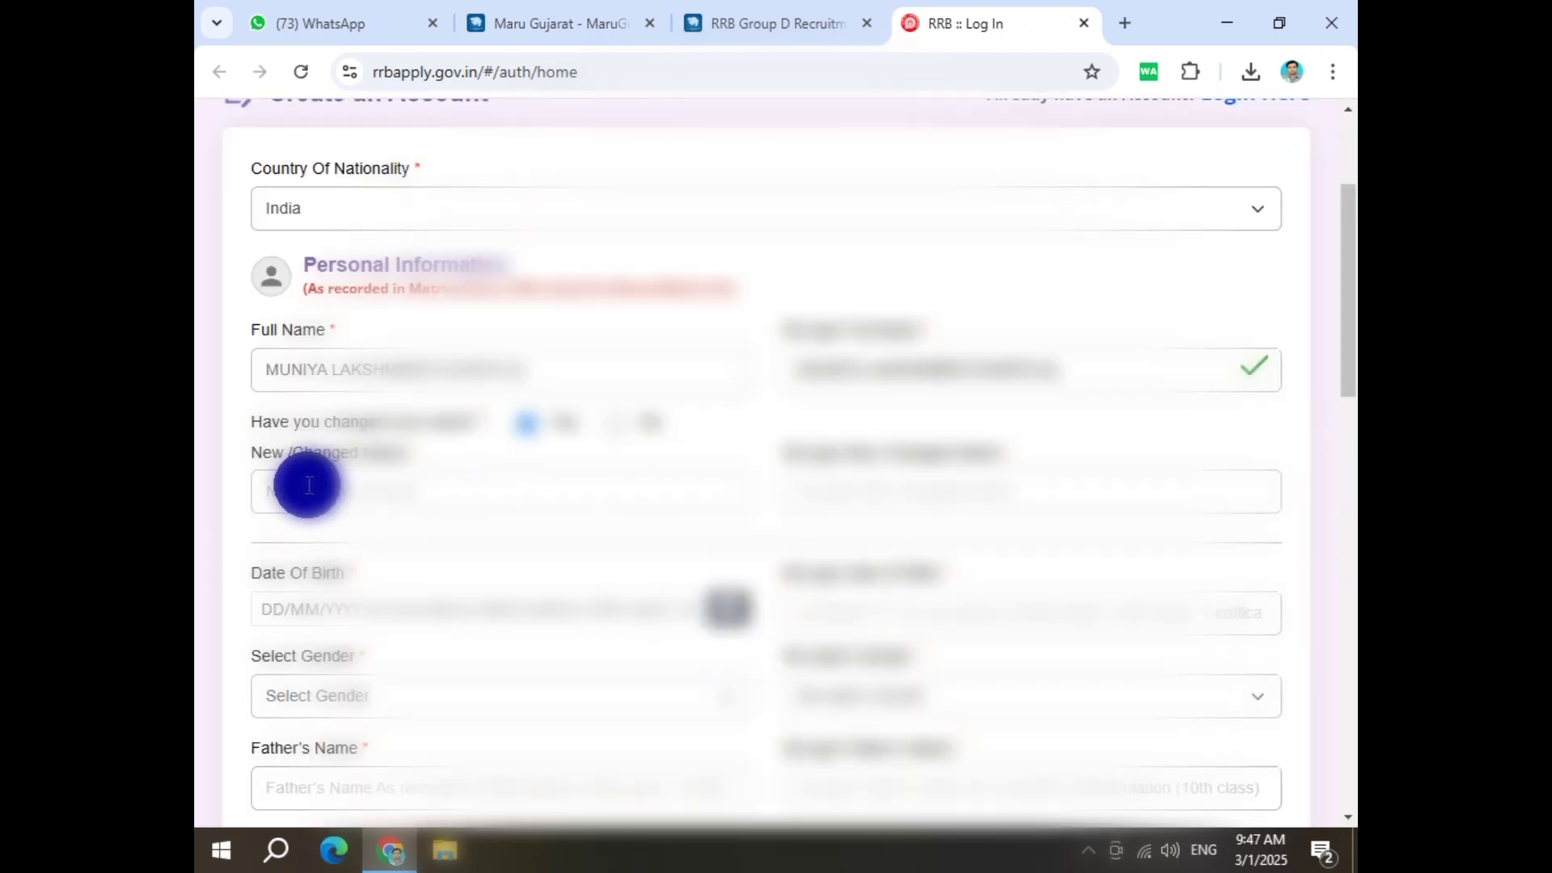
Enter the applicant's new name and its matching confirmation
click(340, 493)
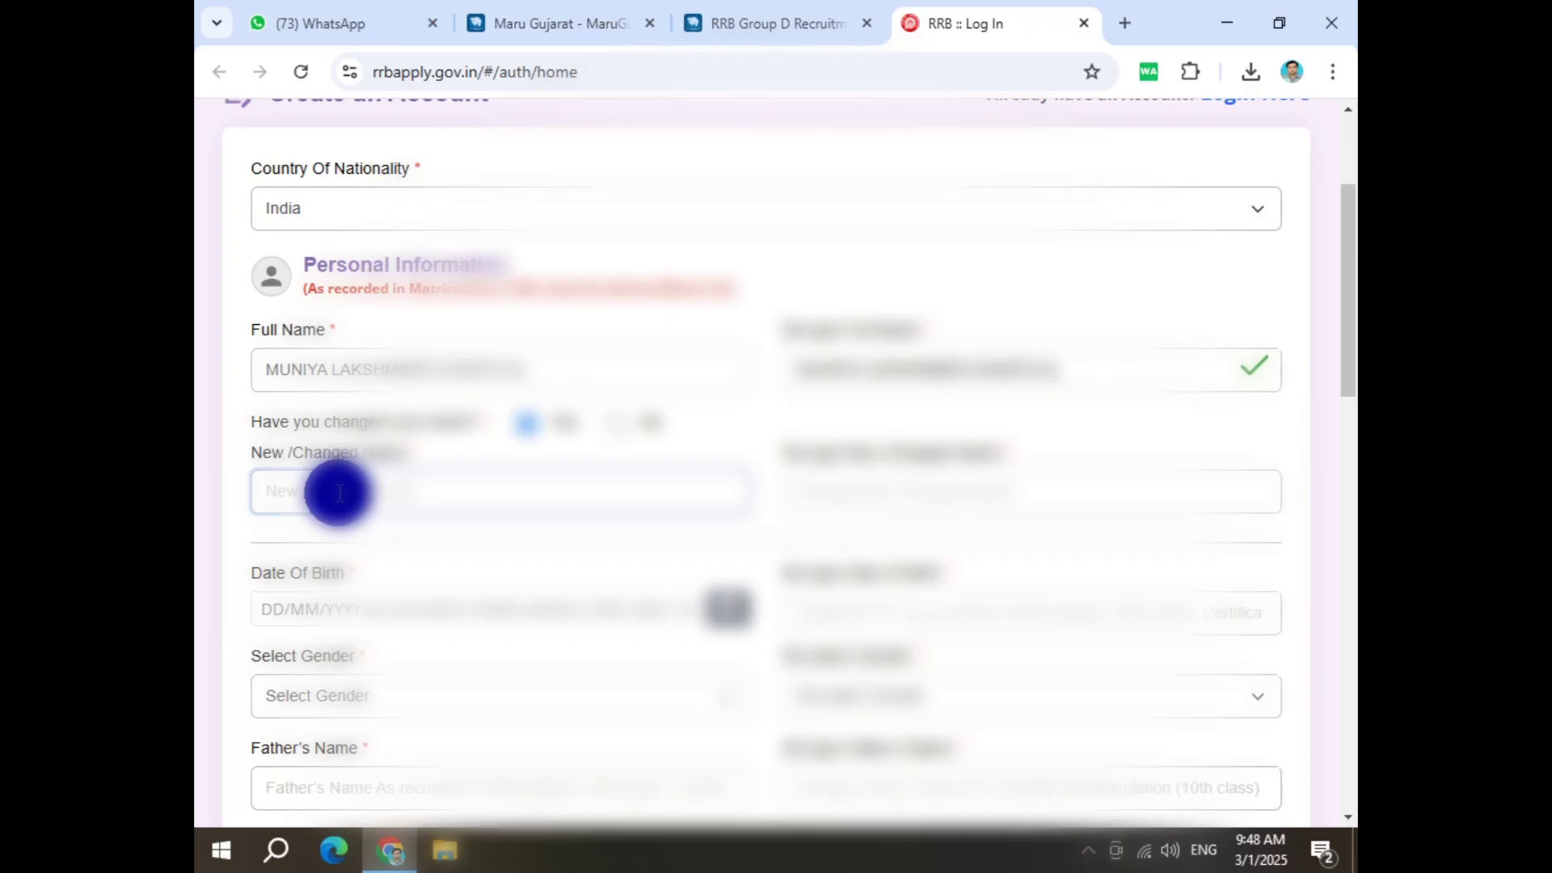
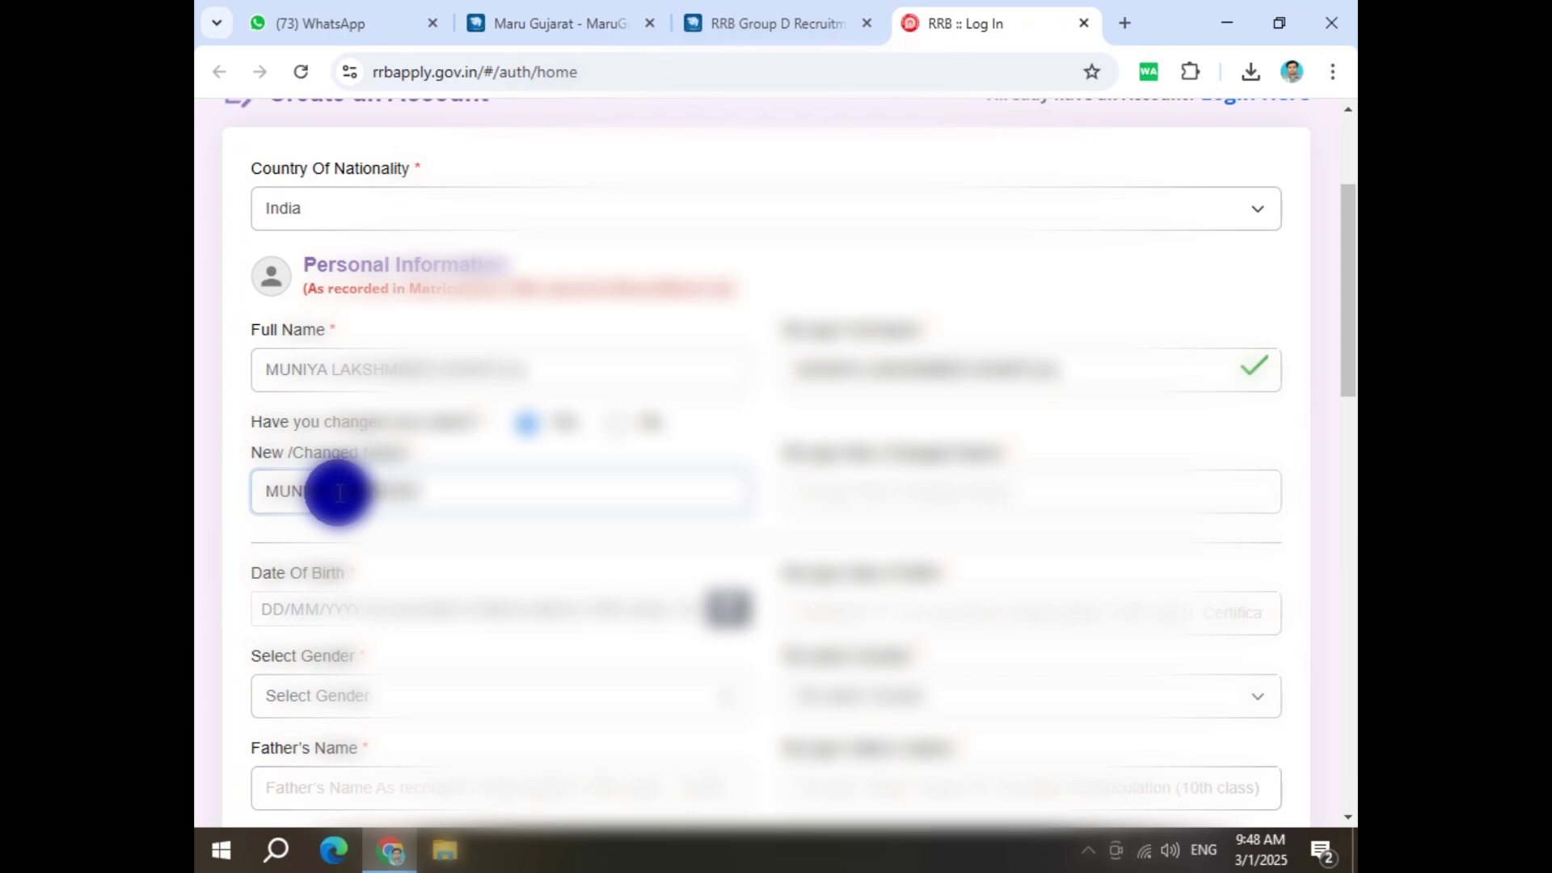
key(Tab)
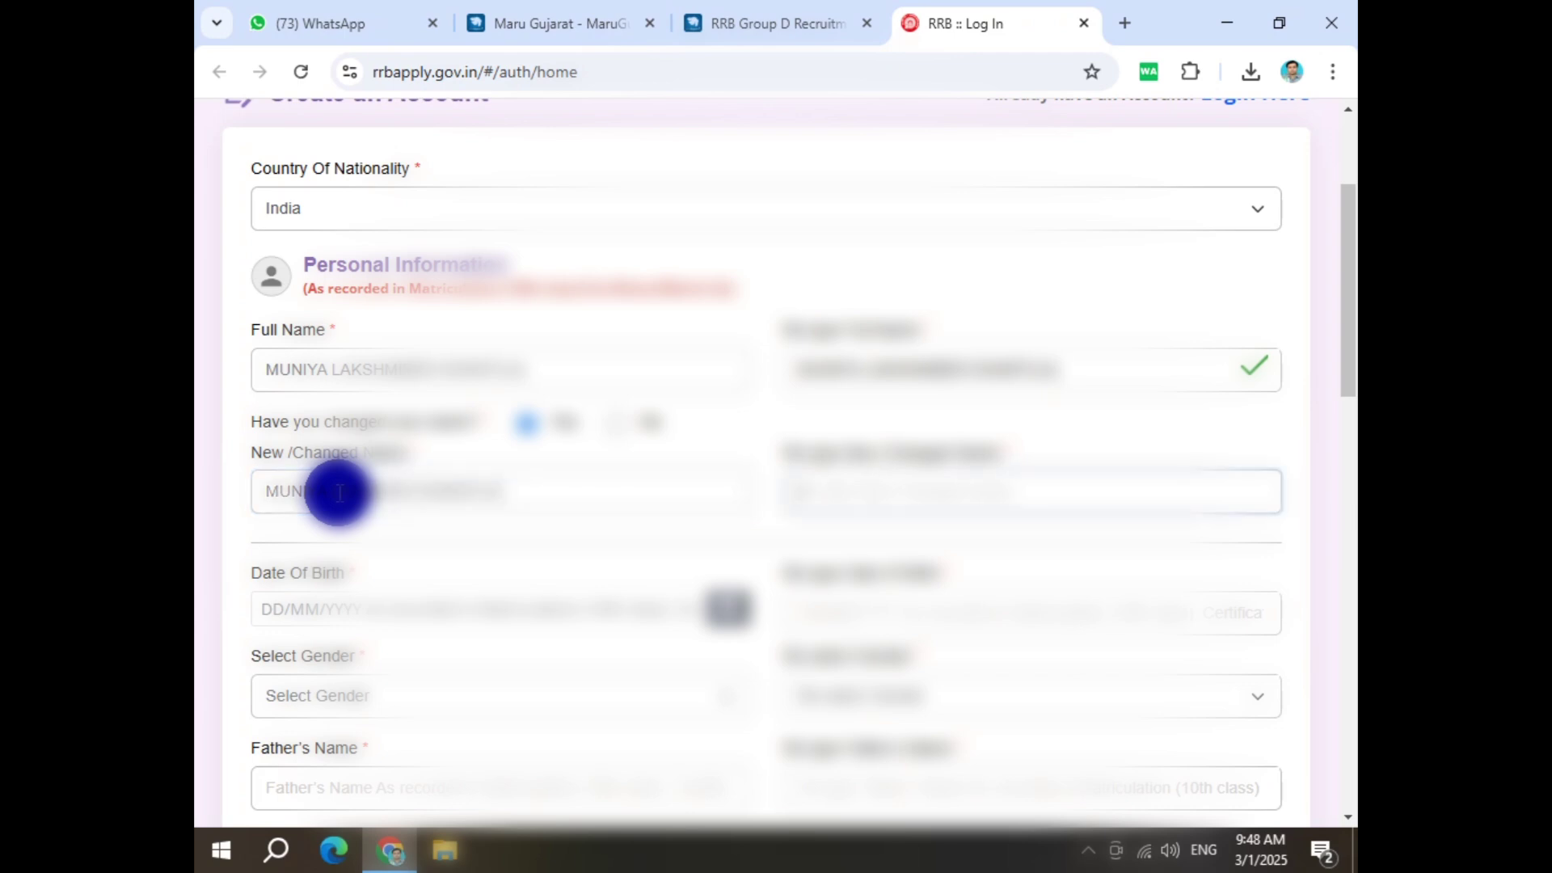
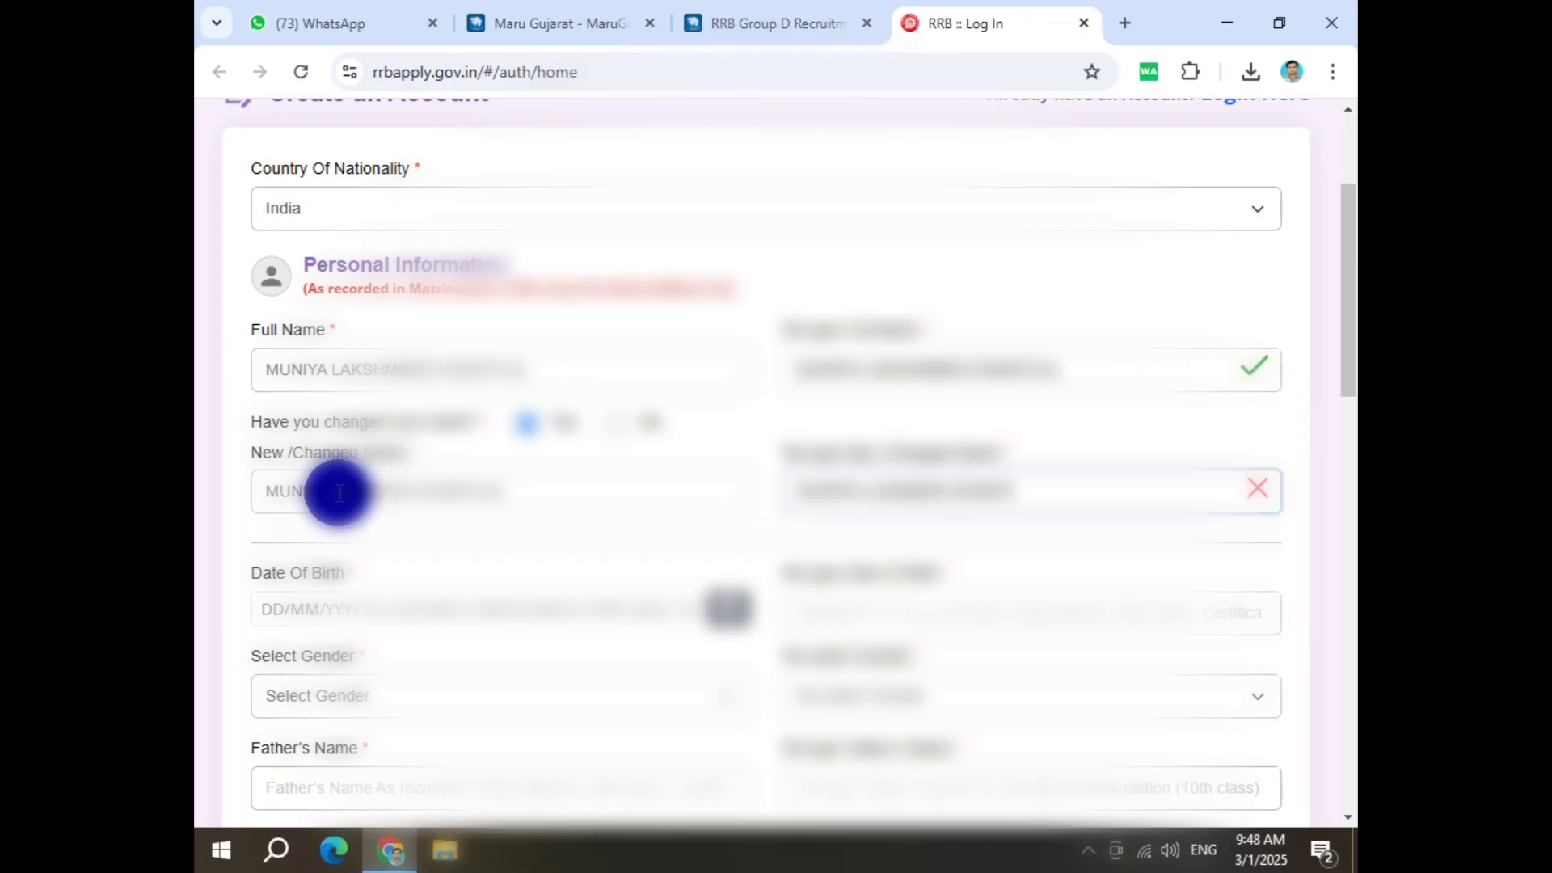
key(Tab)
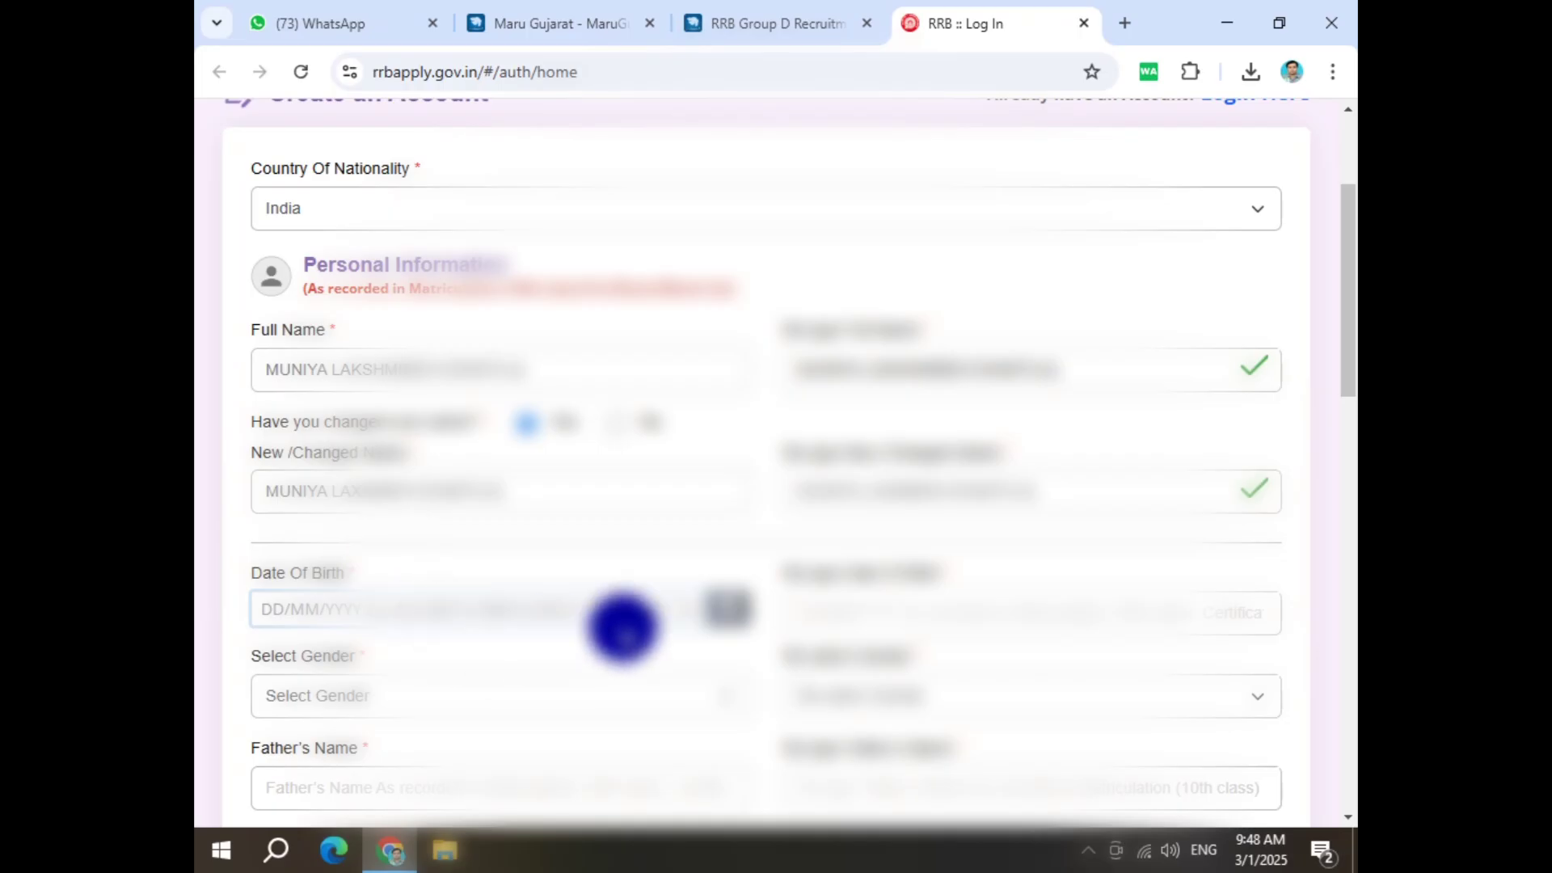
Pick a date of birth from the calendar, first getting 03/05/2003 and then 11/07/2006
click(623, 621)
click(403, 312)
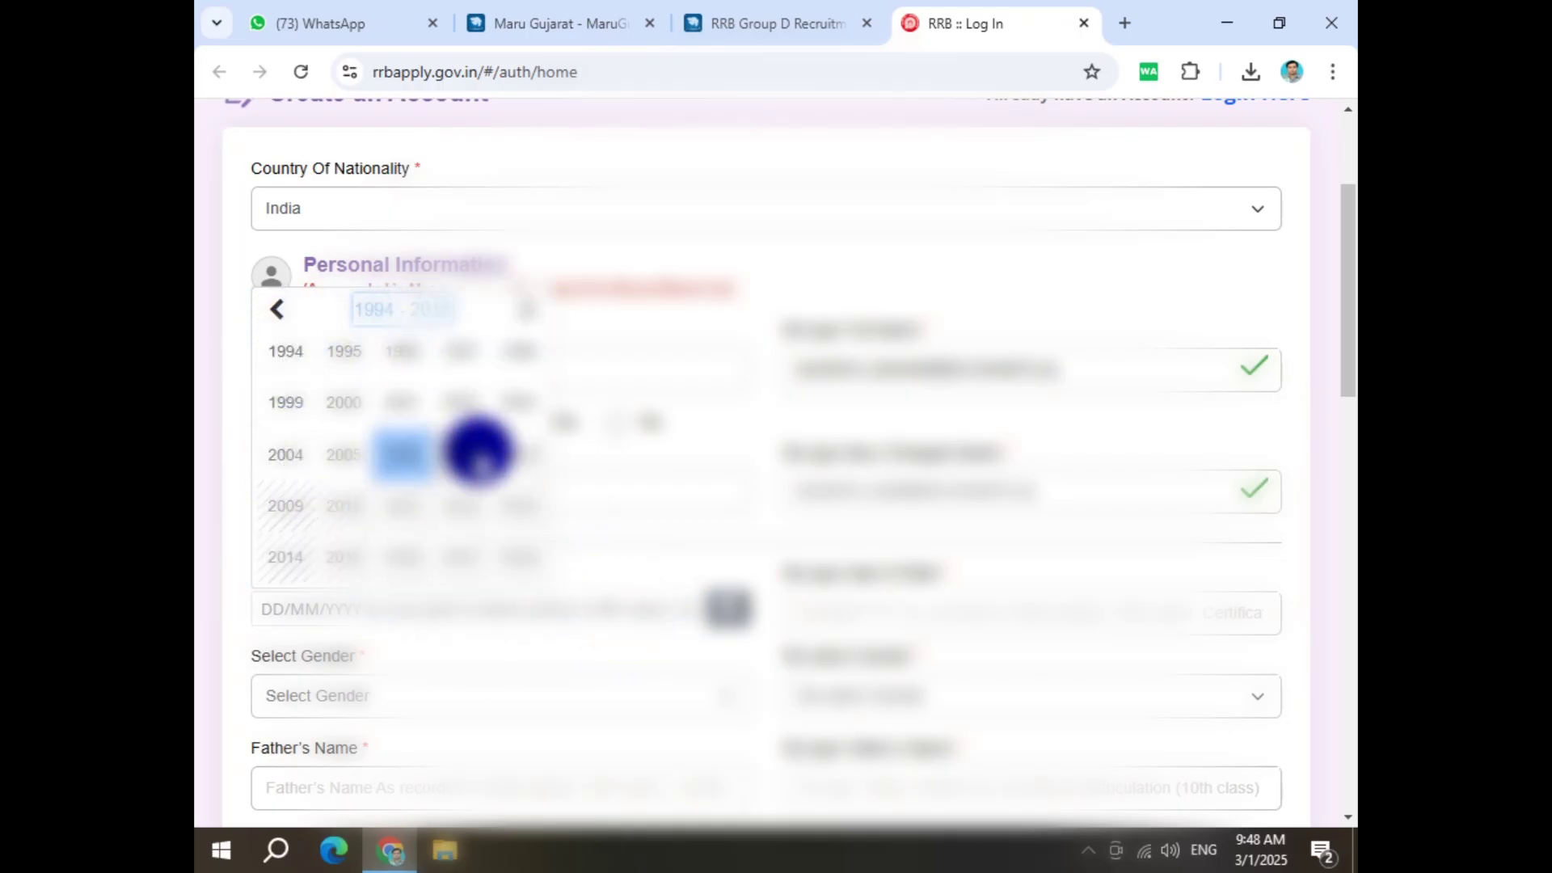
click(384, 394)
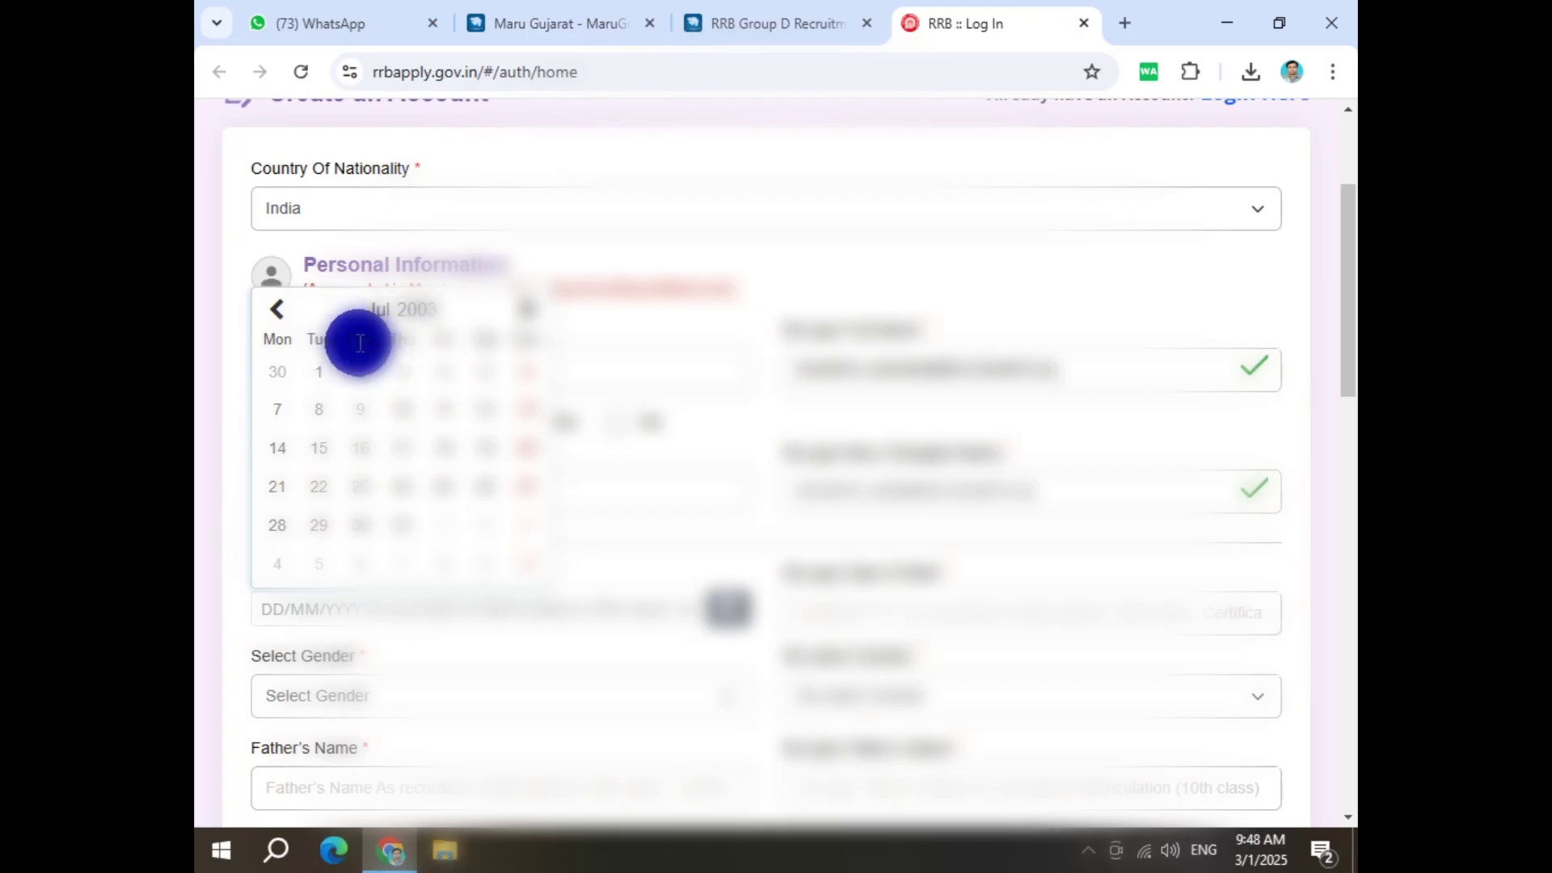
click(378, 308)
click(404, 429)
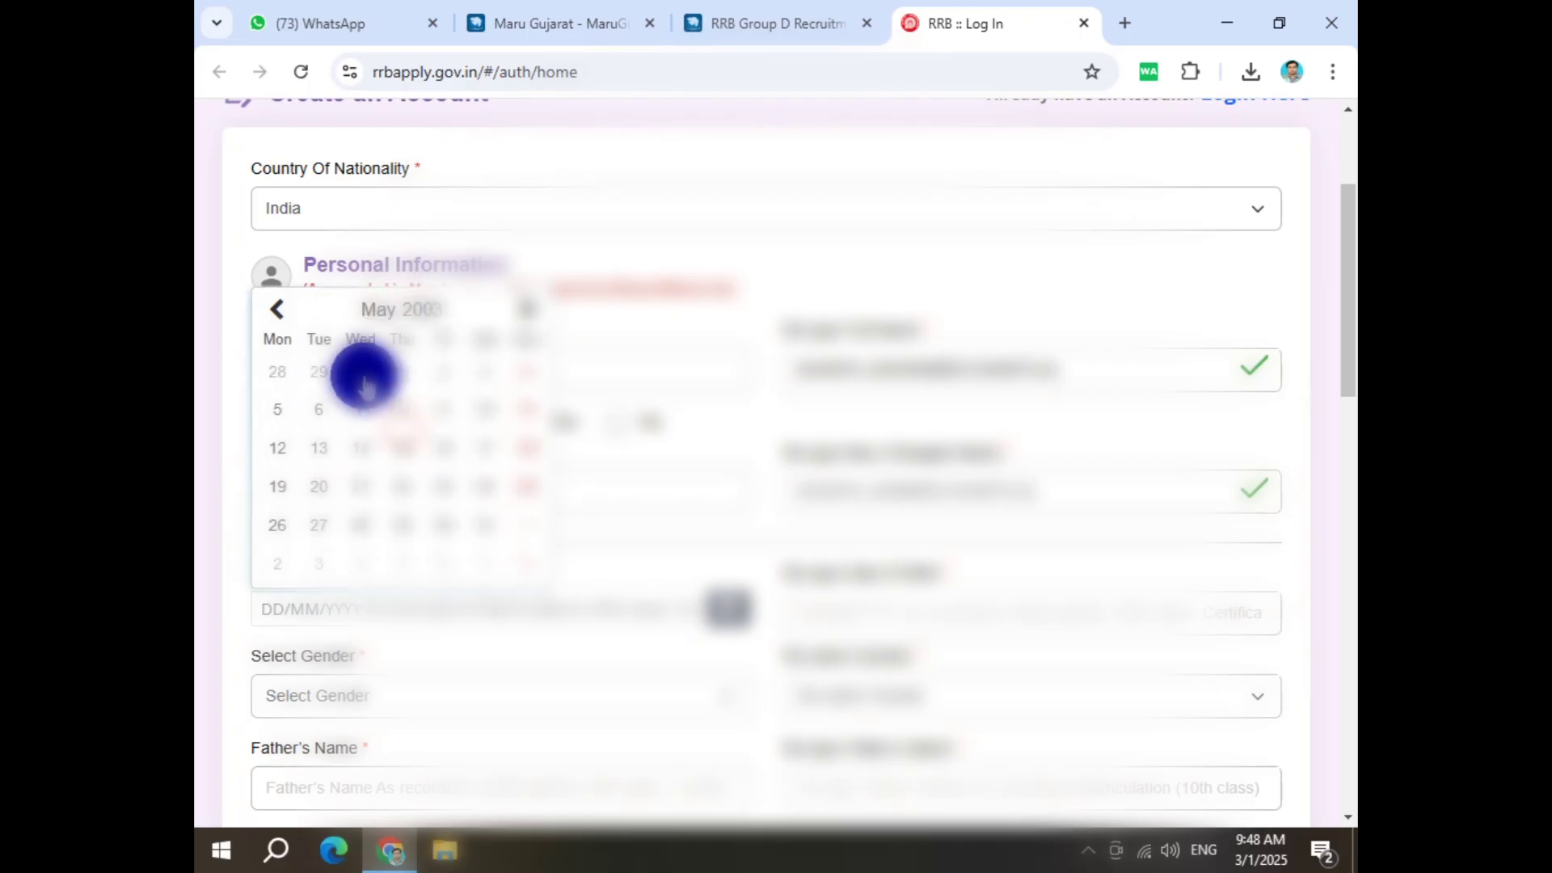
click(477, 372)
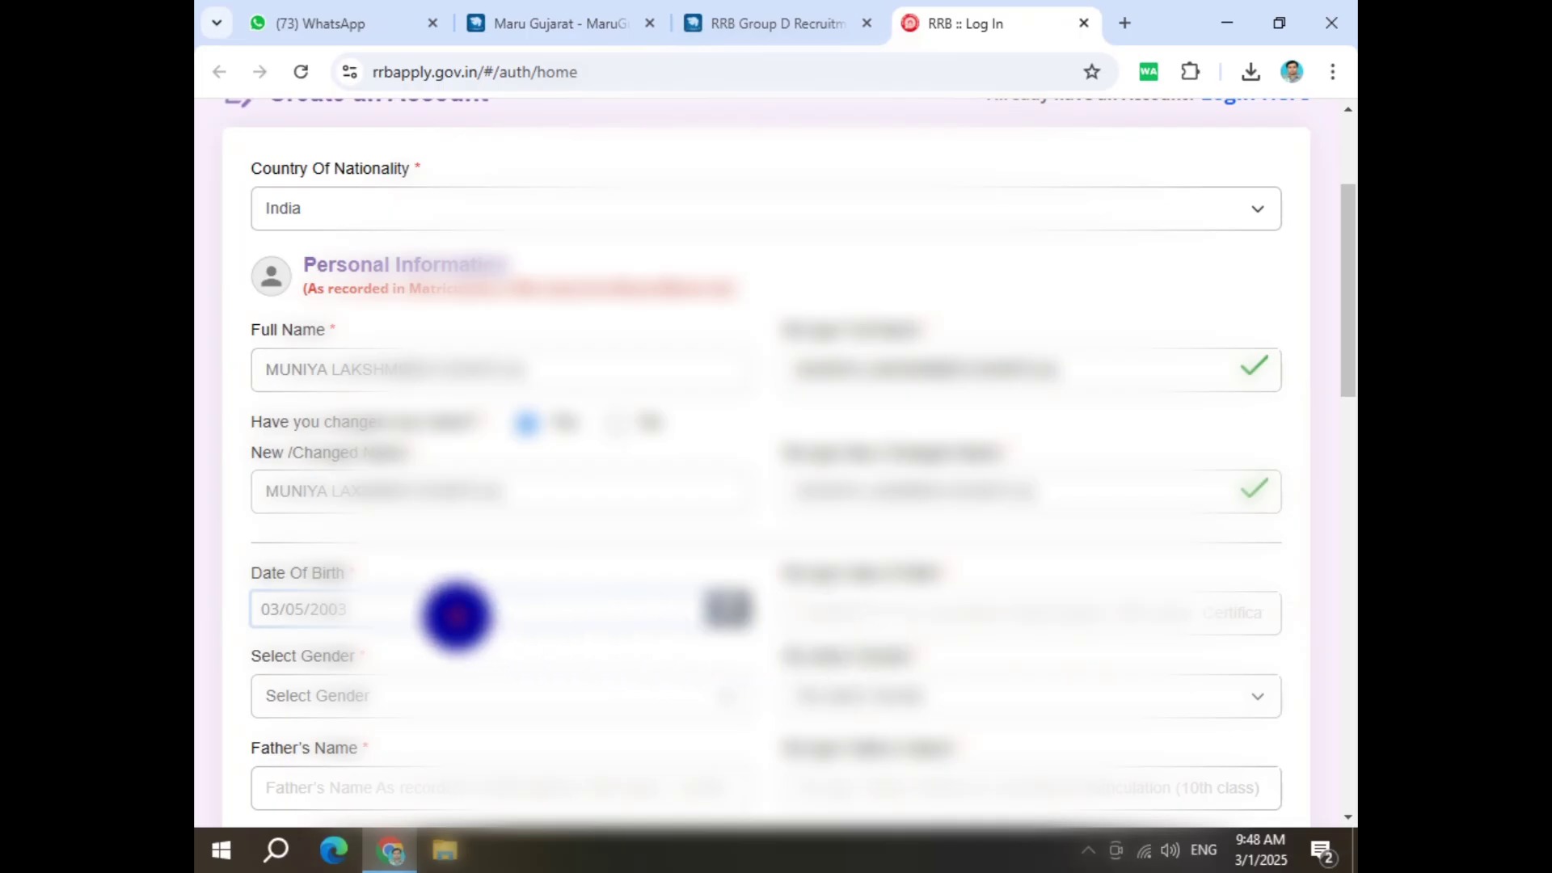
click(457, 614)
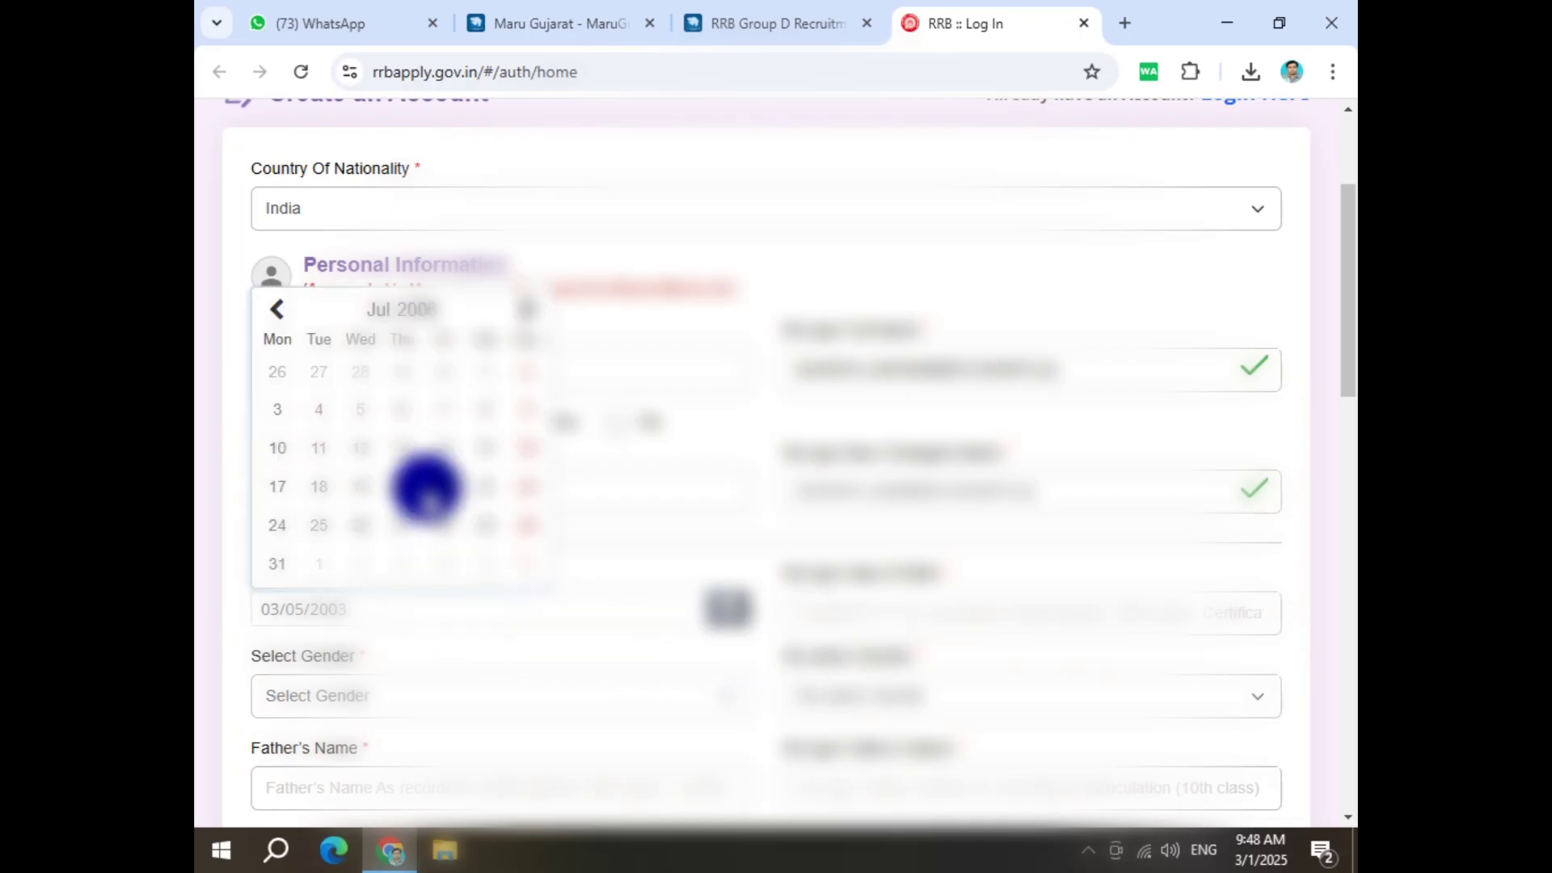
click(319, 461)
click(358, 606)
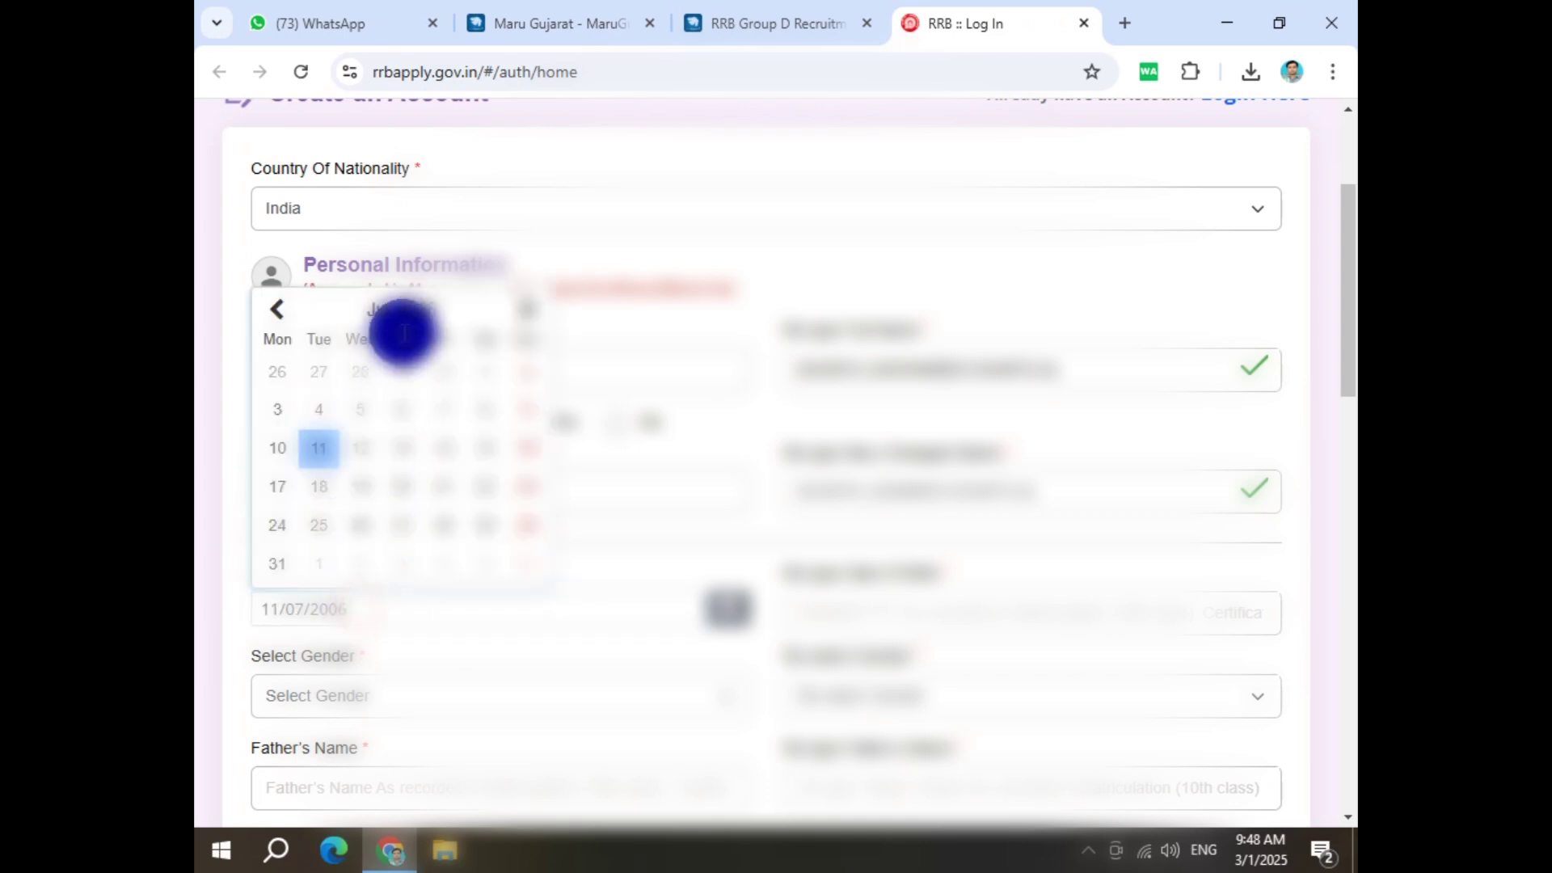
click(402, 312)
click(412, 308)
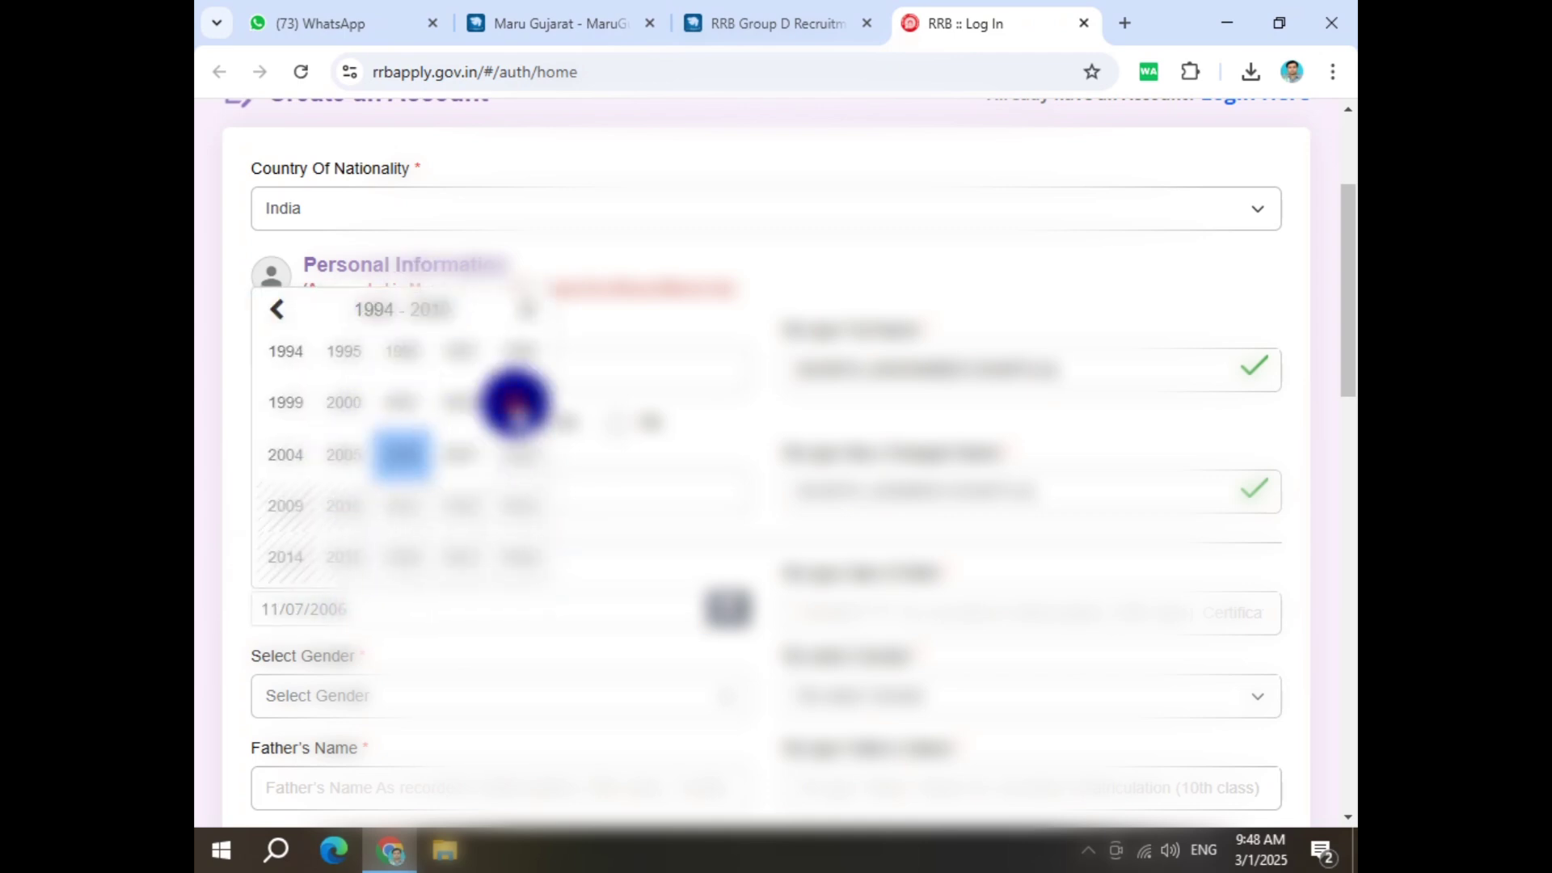
click(512, 405)
click(371, 314)
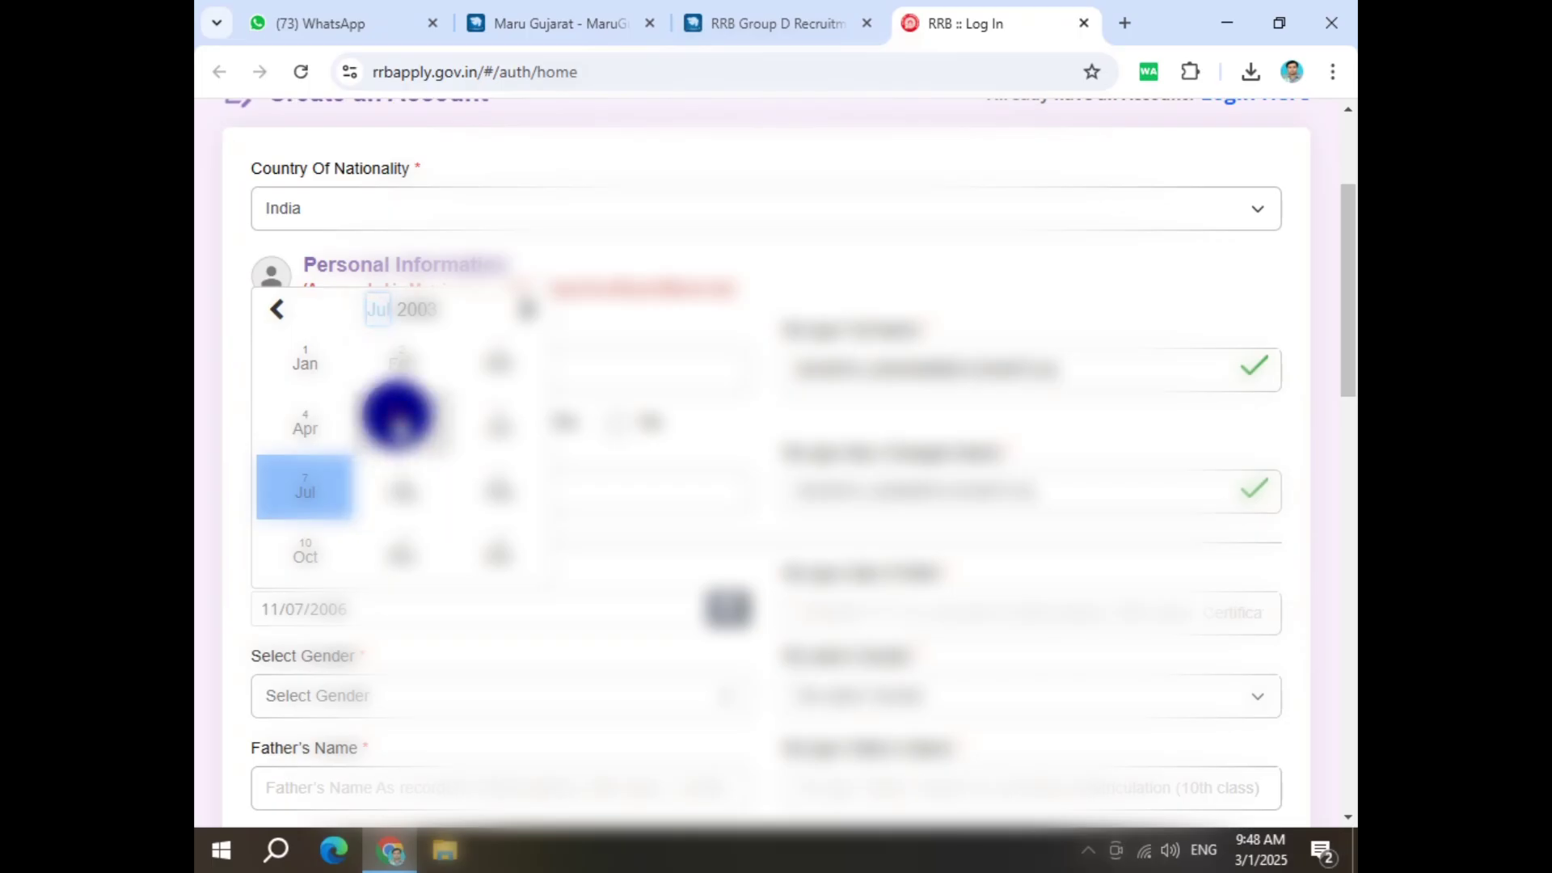
click(399, 422)
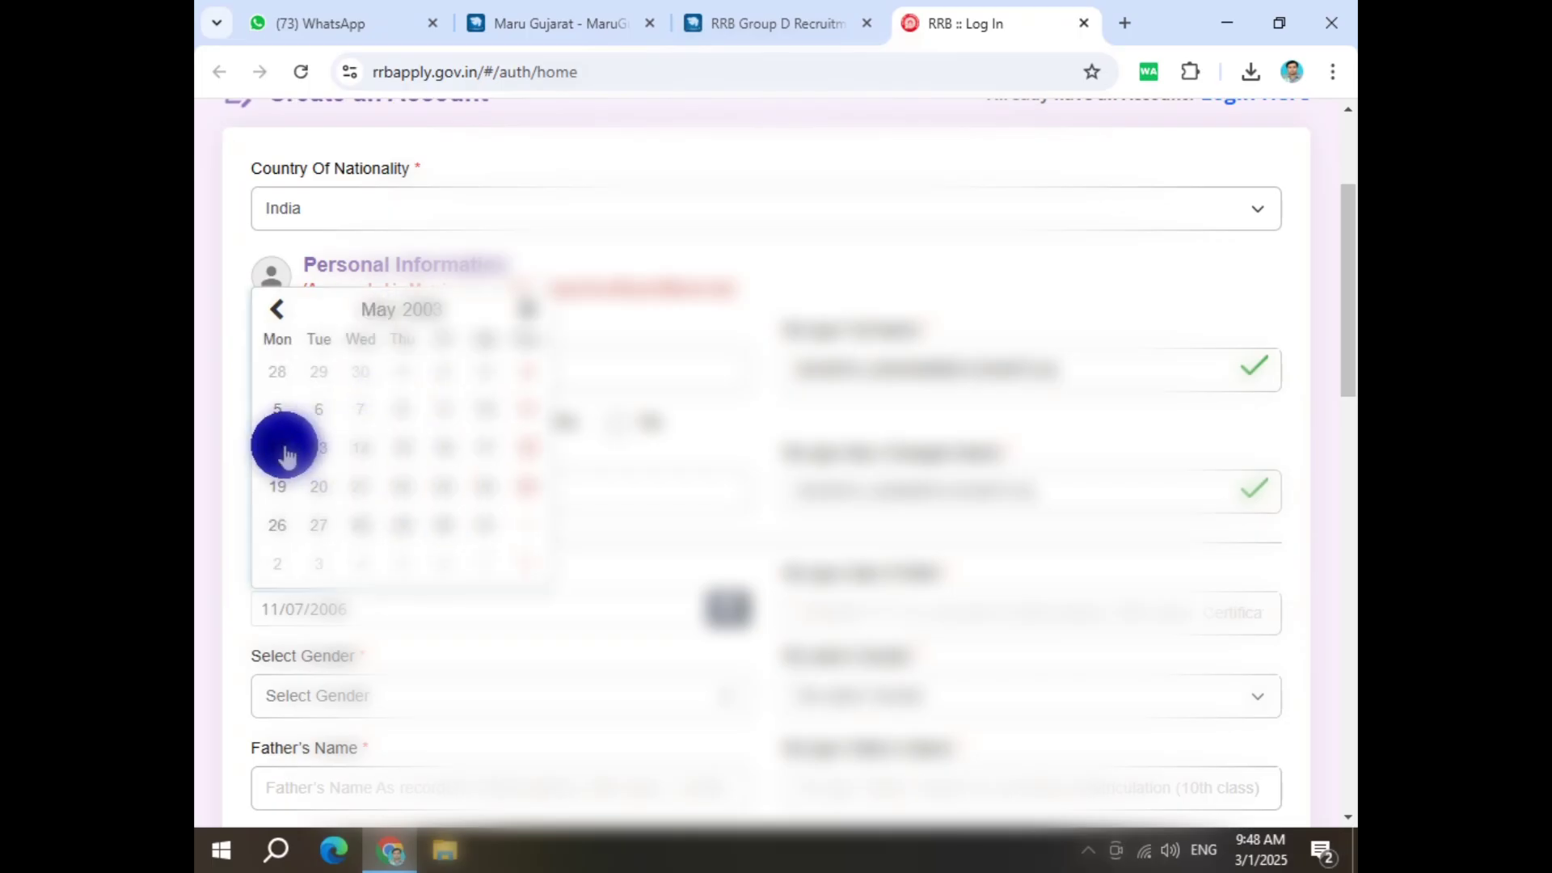
click(524, 409)
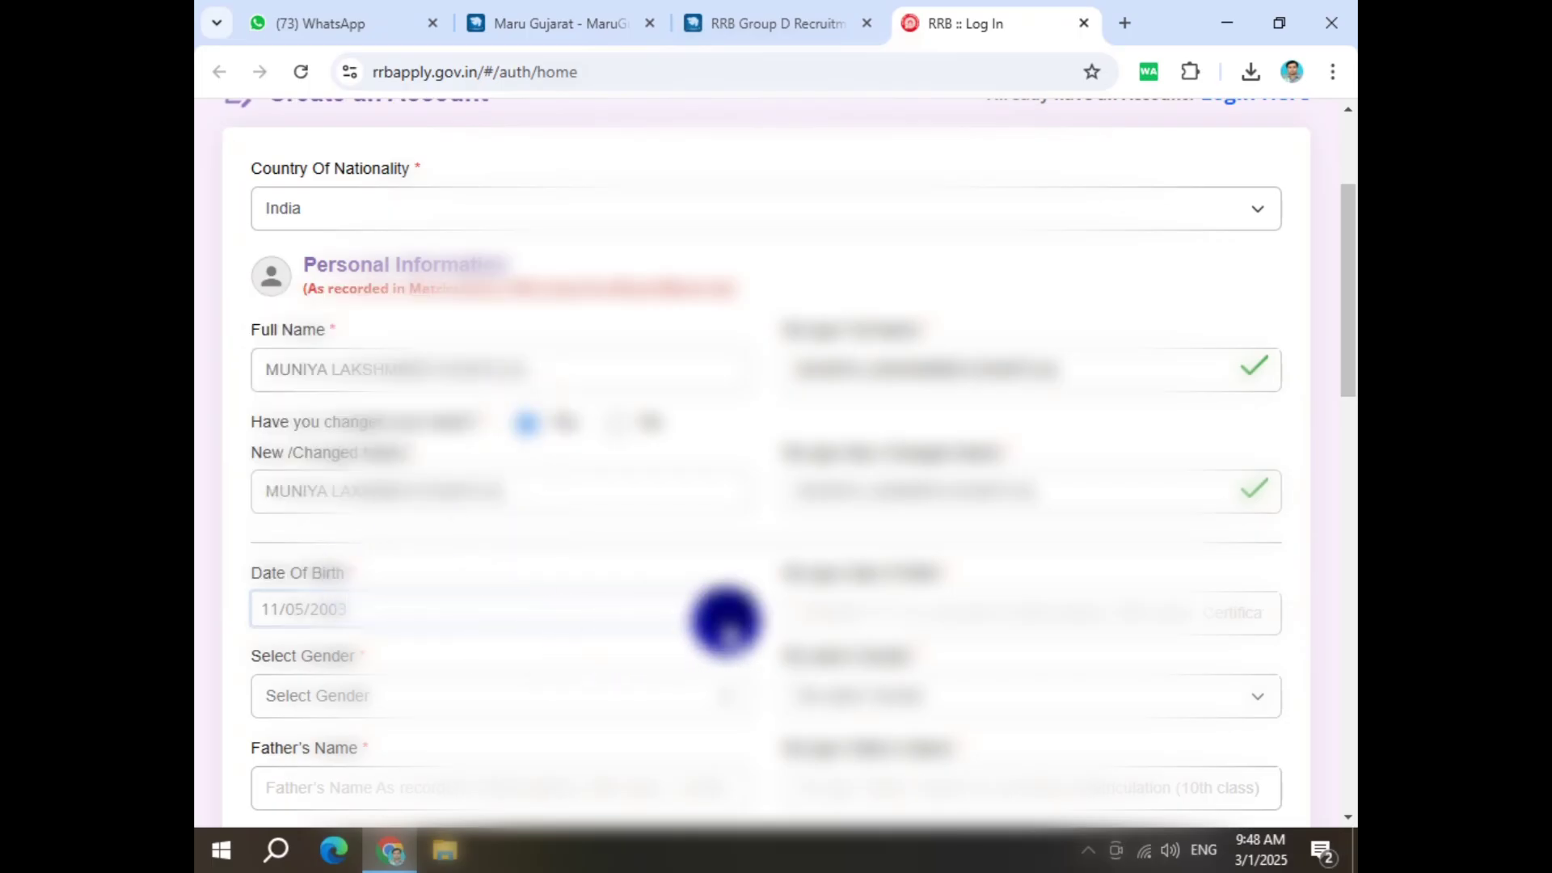
click(841, 612)
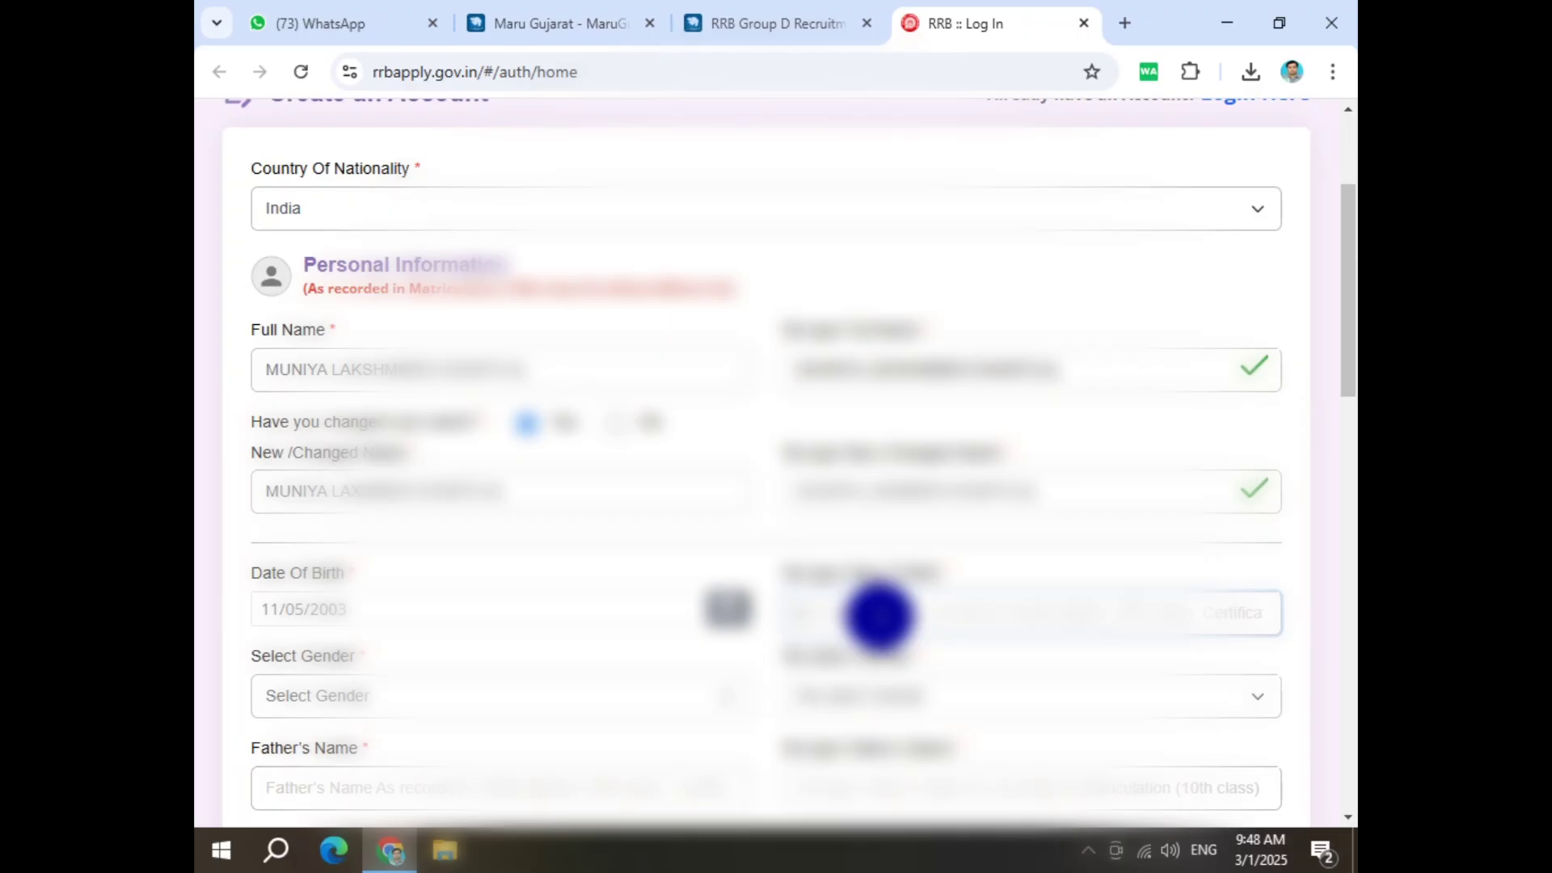
text(E/05)
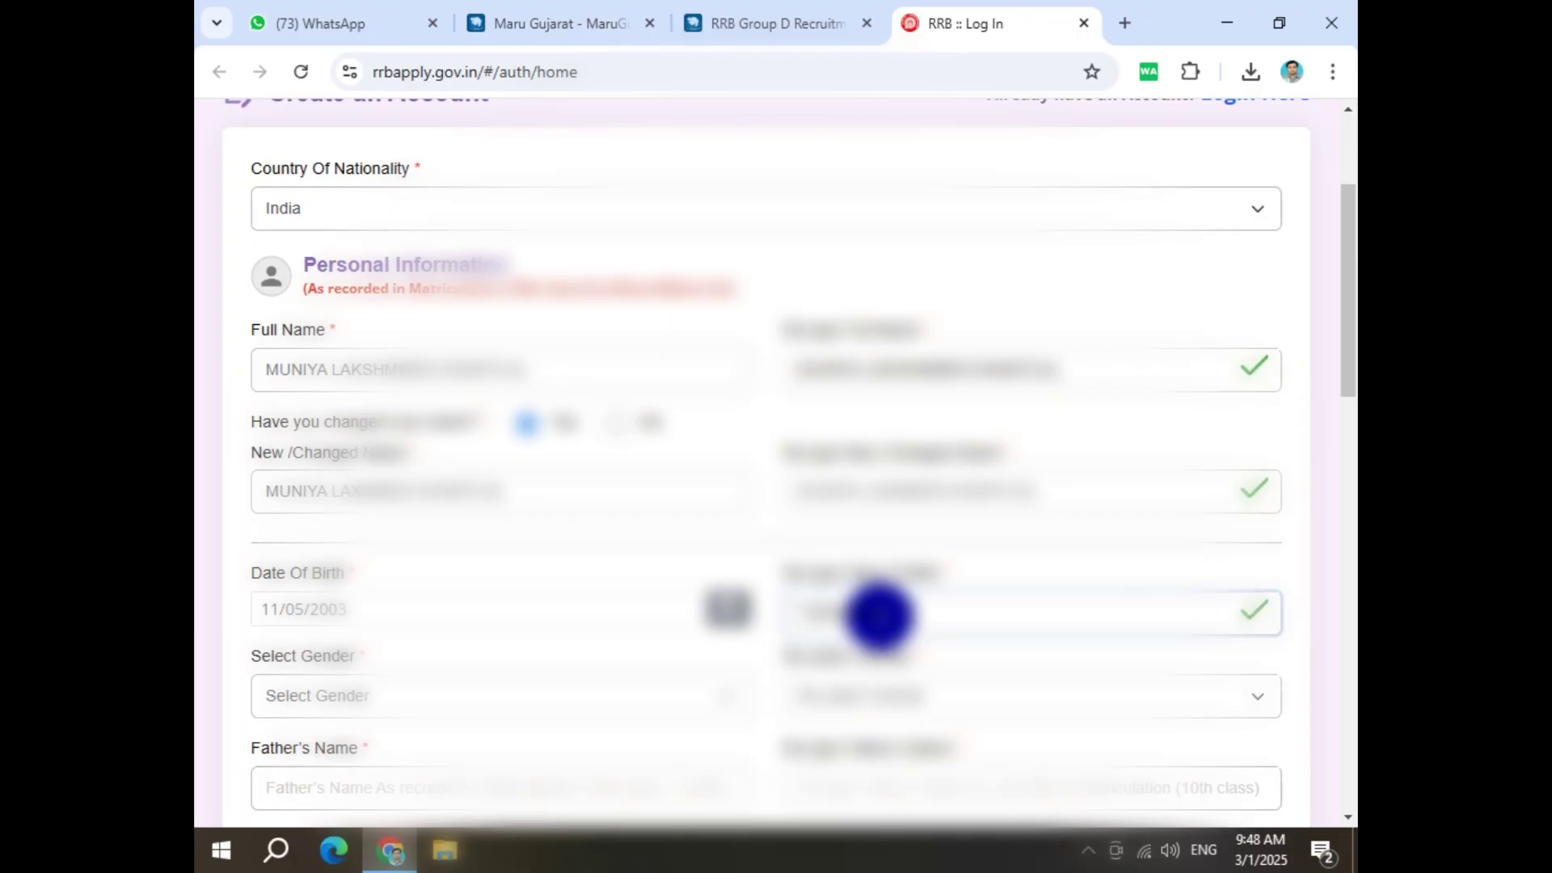
Set gender to Female in both the gender and re-typed gender fields
click(469, 694)
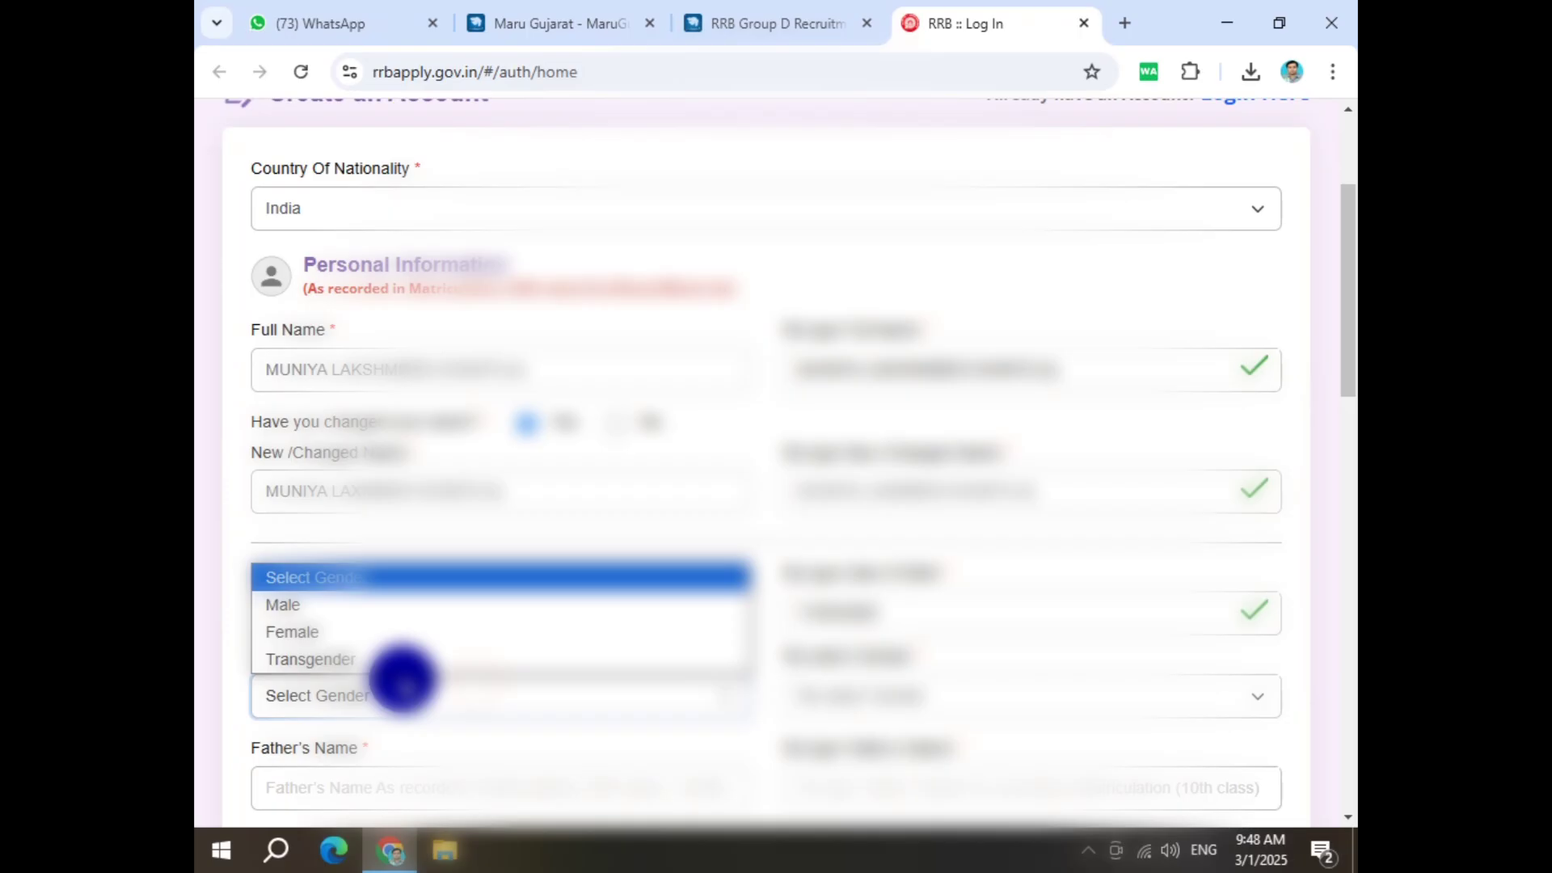
click(272, 628)
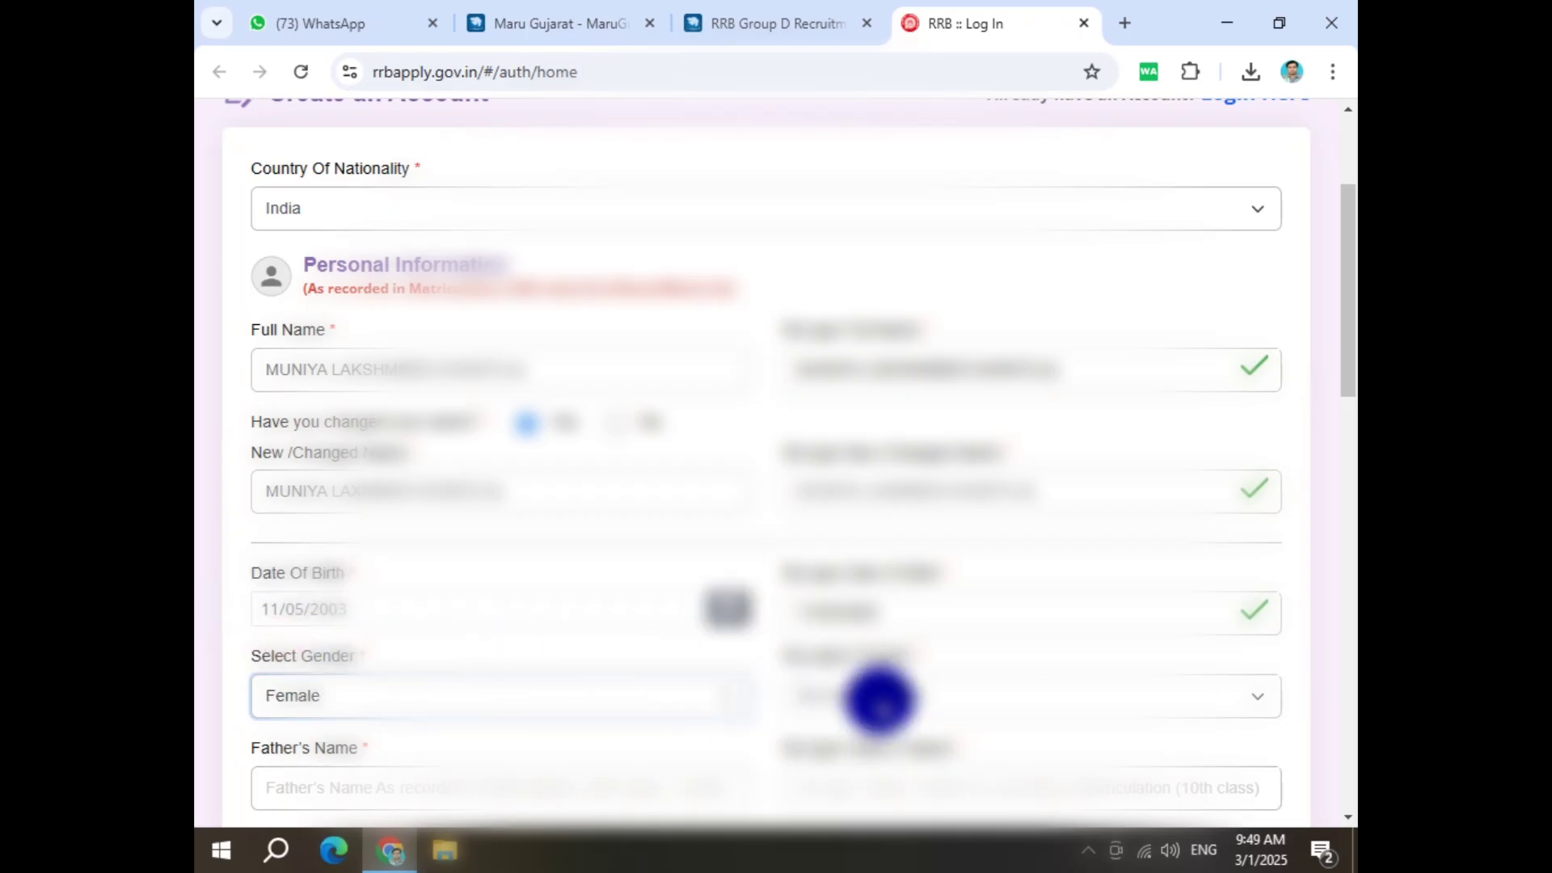
click(879, 700)
click(834, 635)
scroll(671, 582, down, 3)
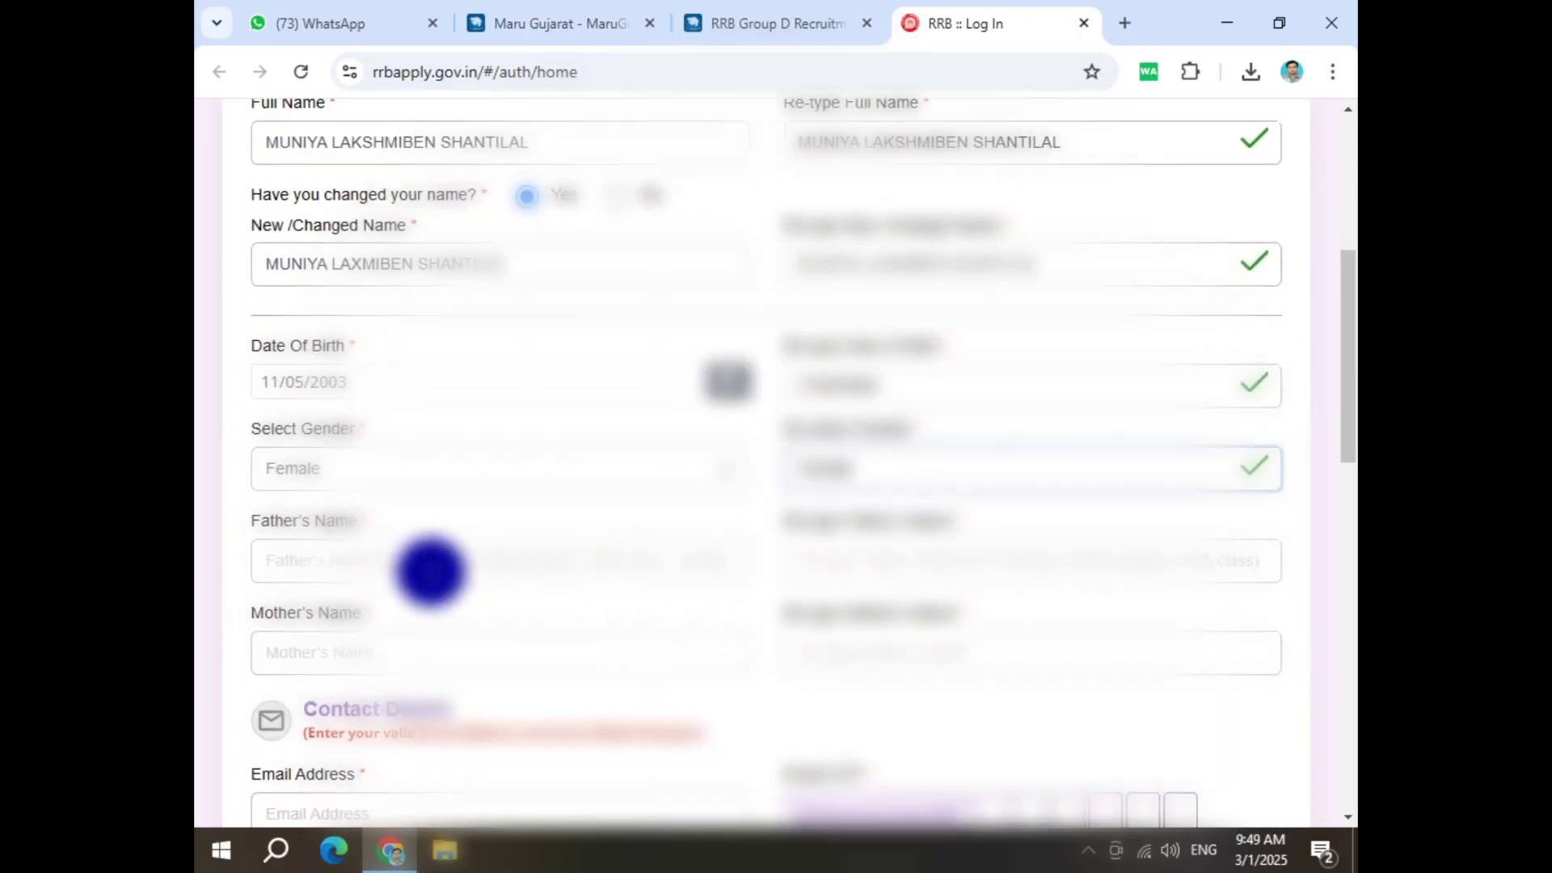
Enter the father's and mother's names, each with a matching re-typed confirmation
click(430, 570)
text(SHANTILAL)
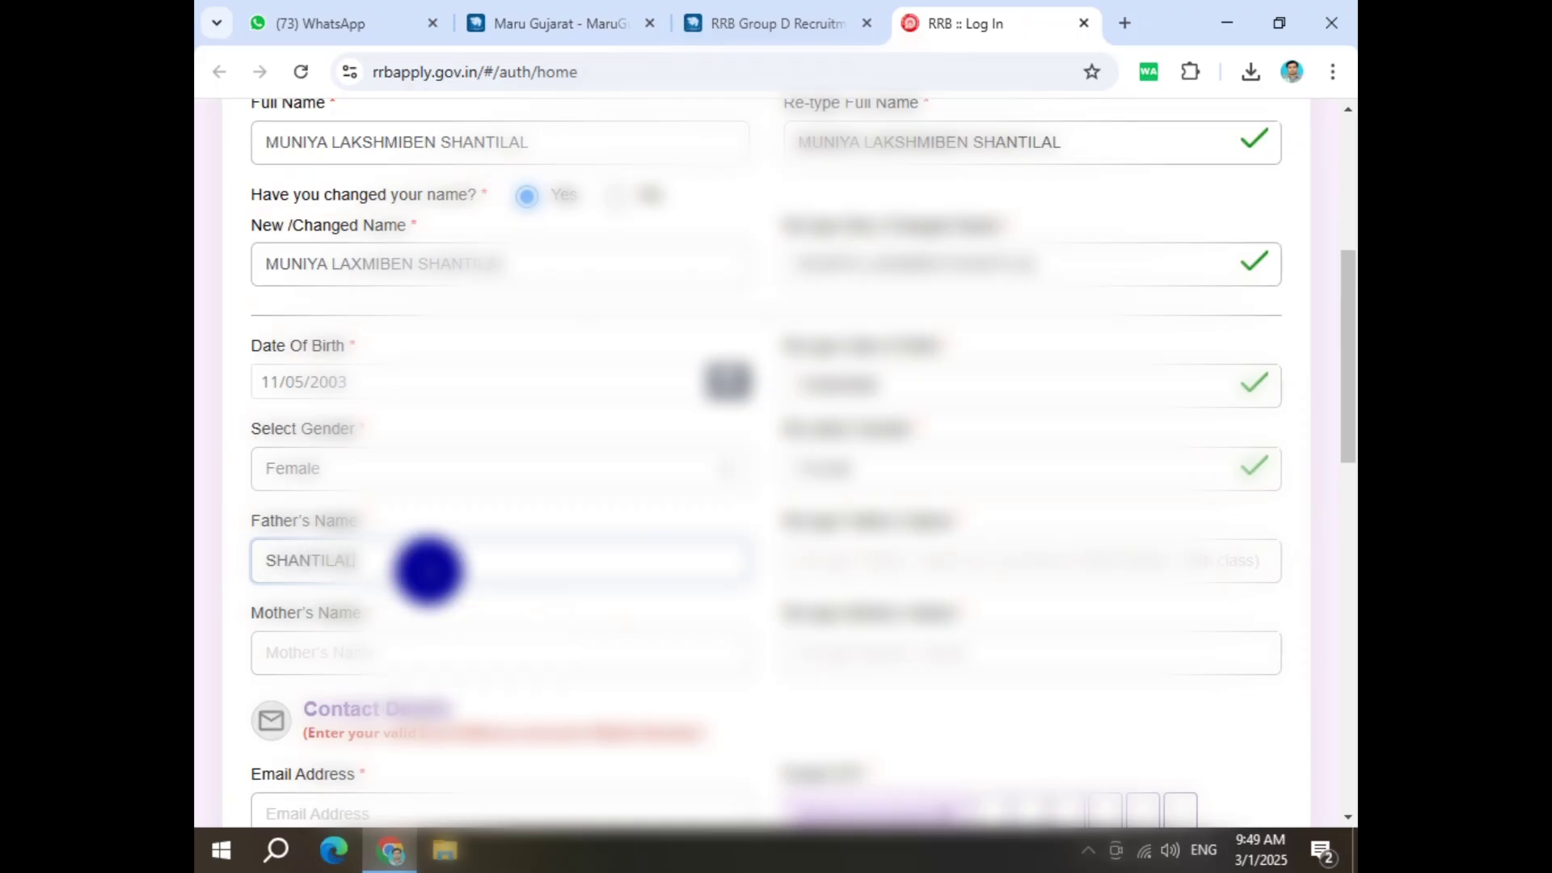
key(Tab)
text(SHANTILAL)
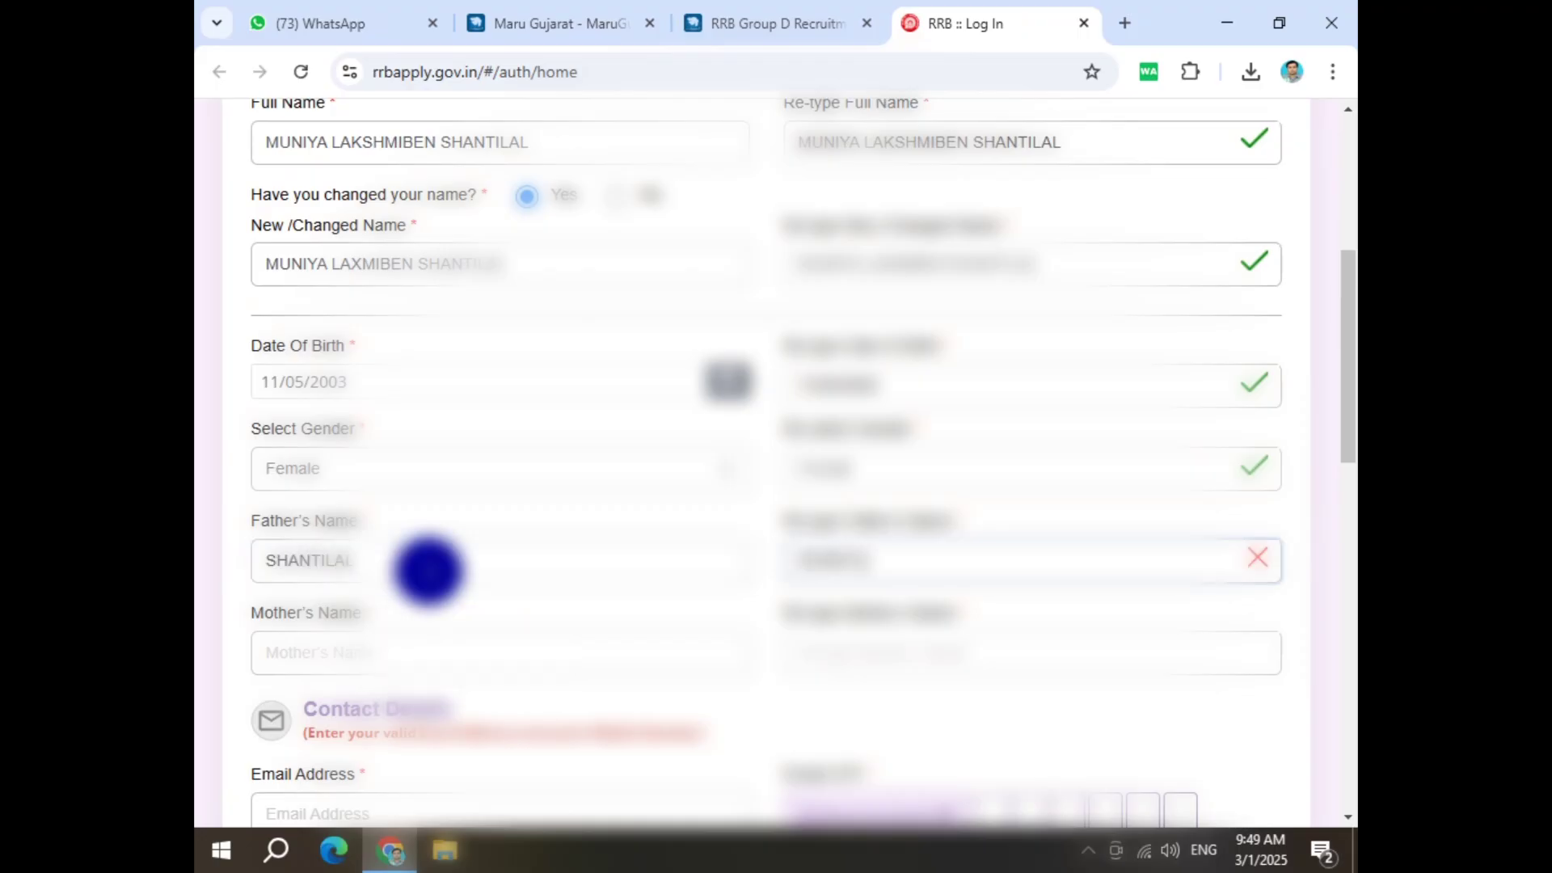
key(Tab)
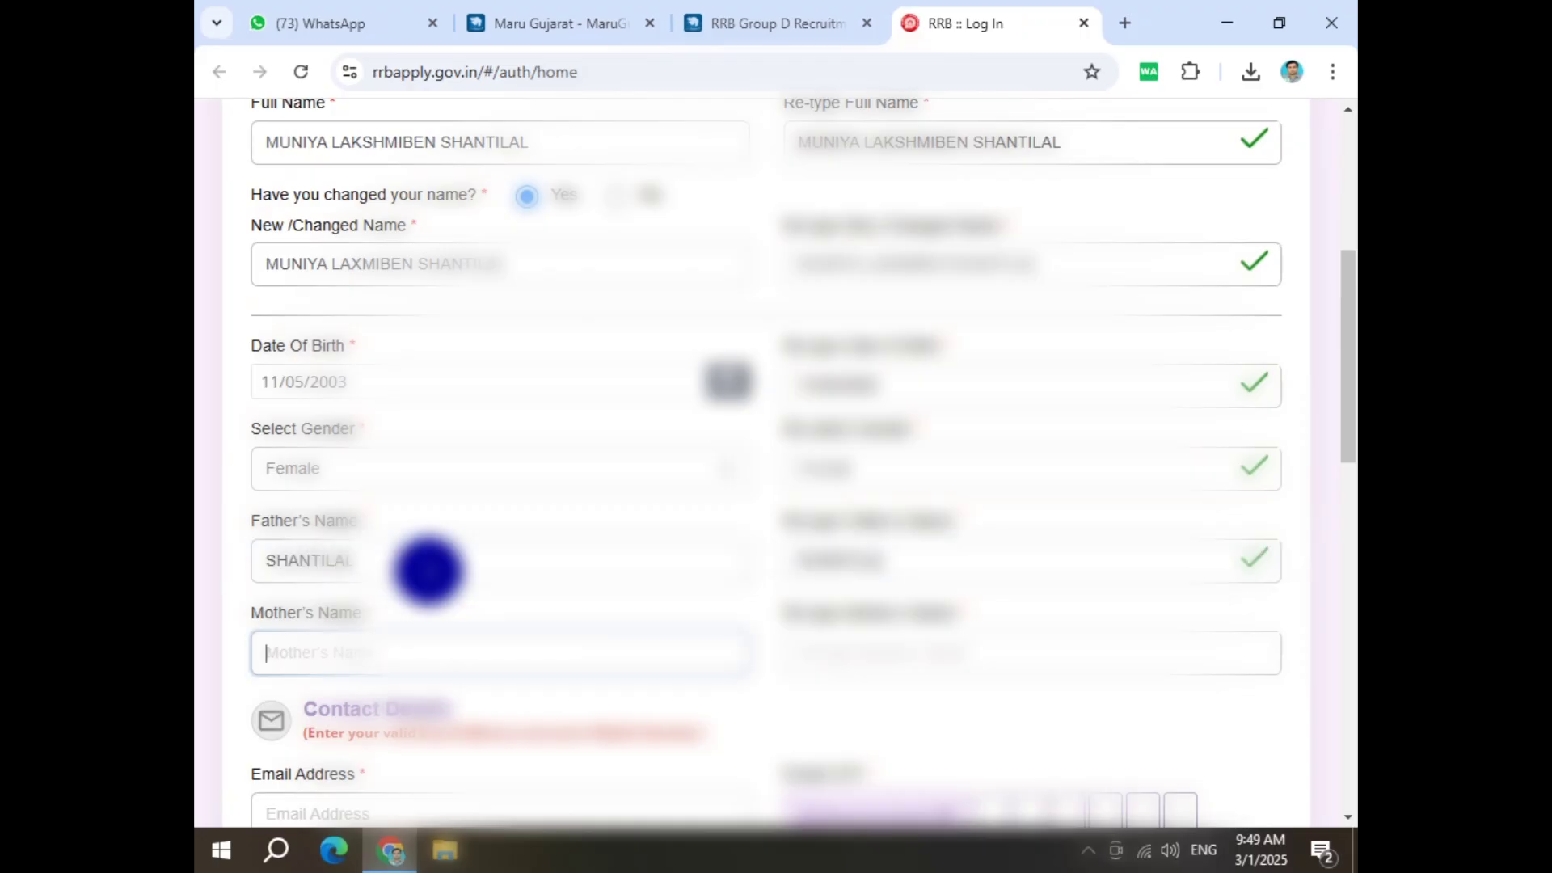
text(DEVLIBEN)
key(Tab)
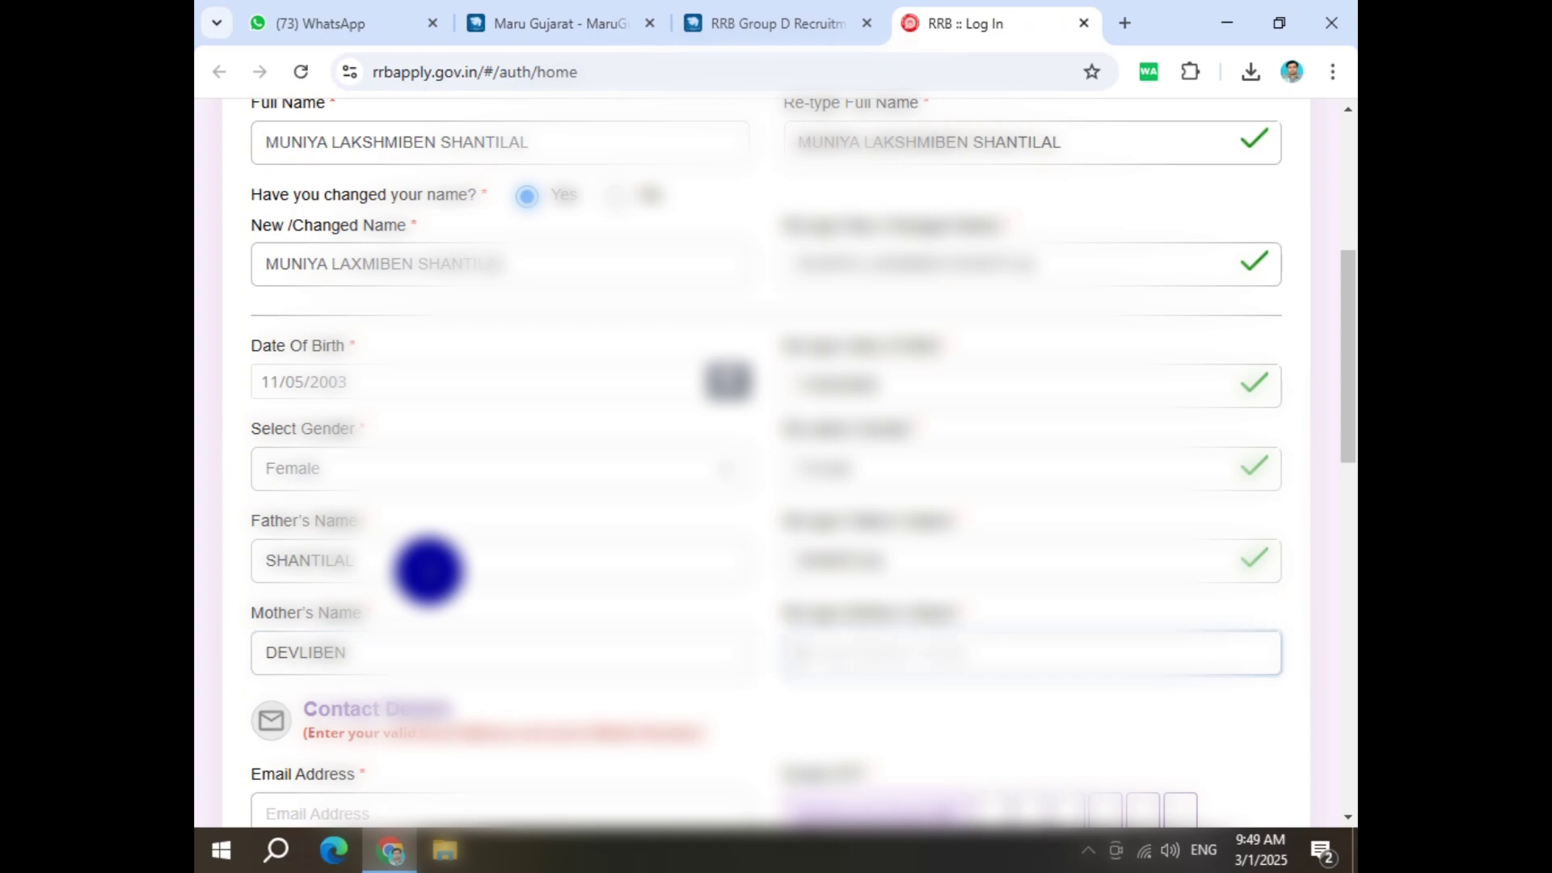
text(DEVLIBEN)
Type the applicant's e-mail address, correcting mistakes along the way
key(Tab)
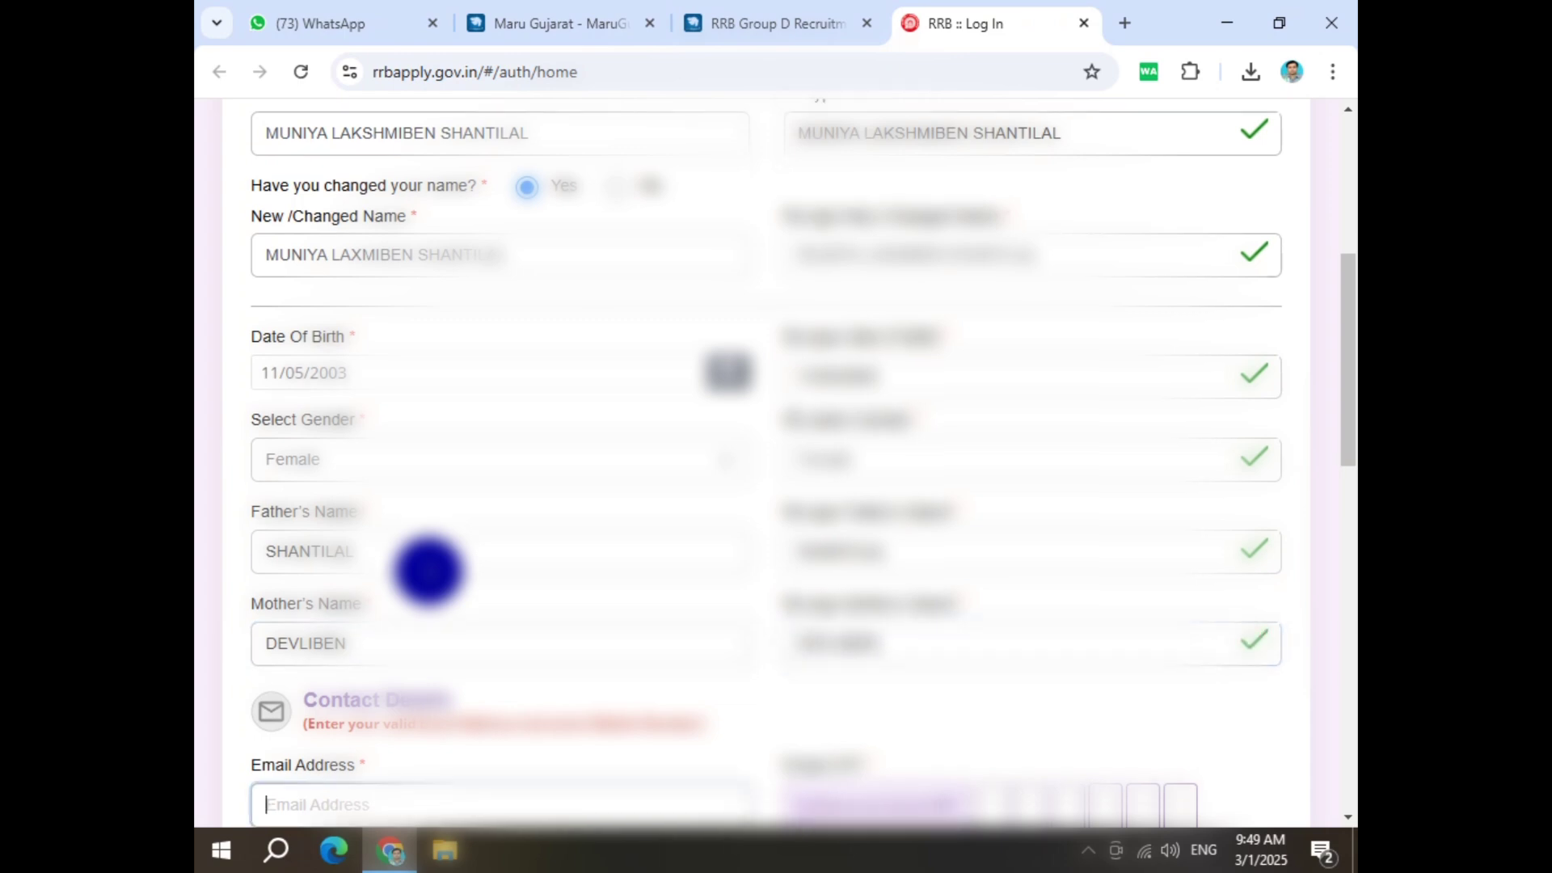
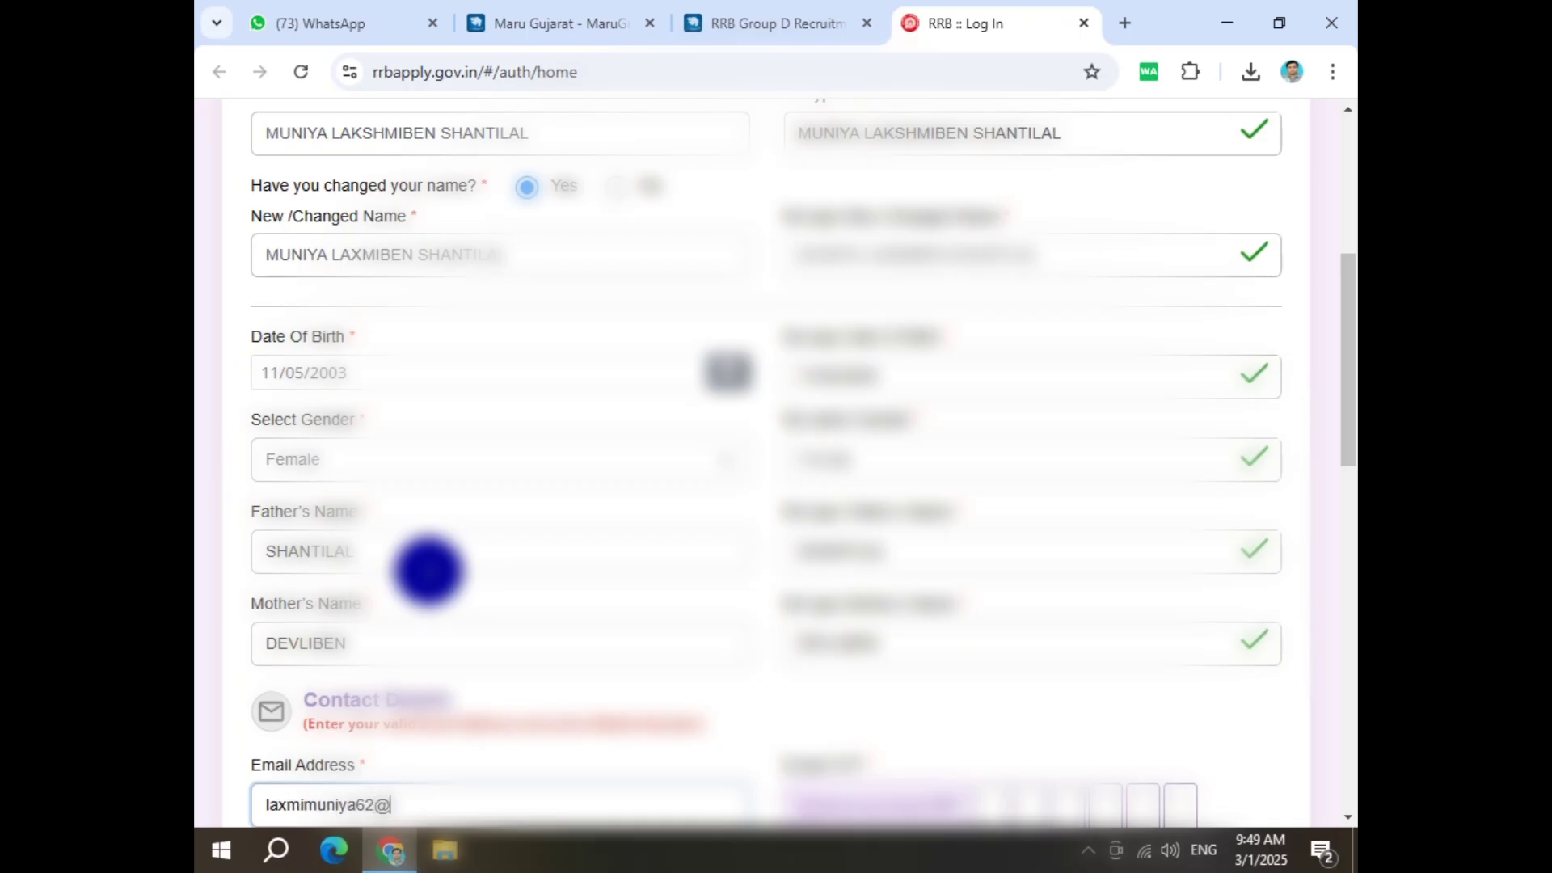
Finish the e-mail address, send its OTP, enter the mobile number, and begin entering the e-mail OTP
text(com)
scroll(429, 572, down, 3)
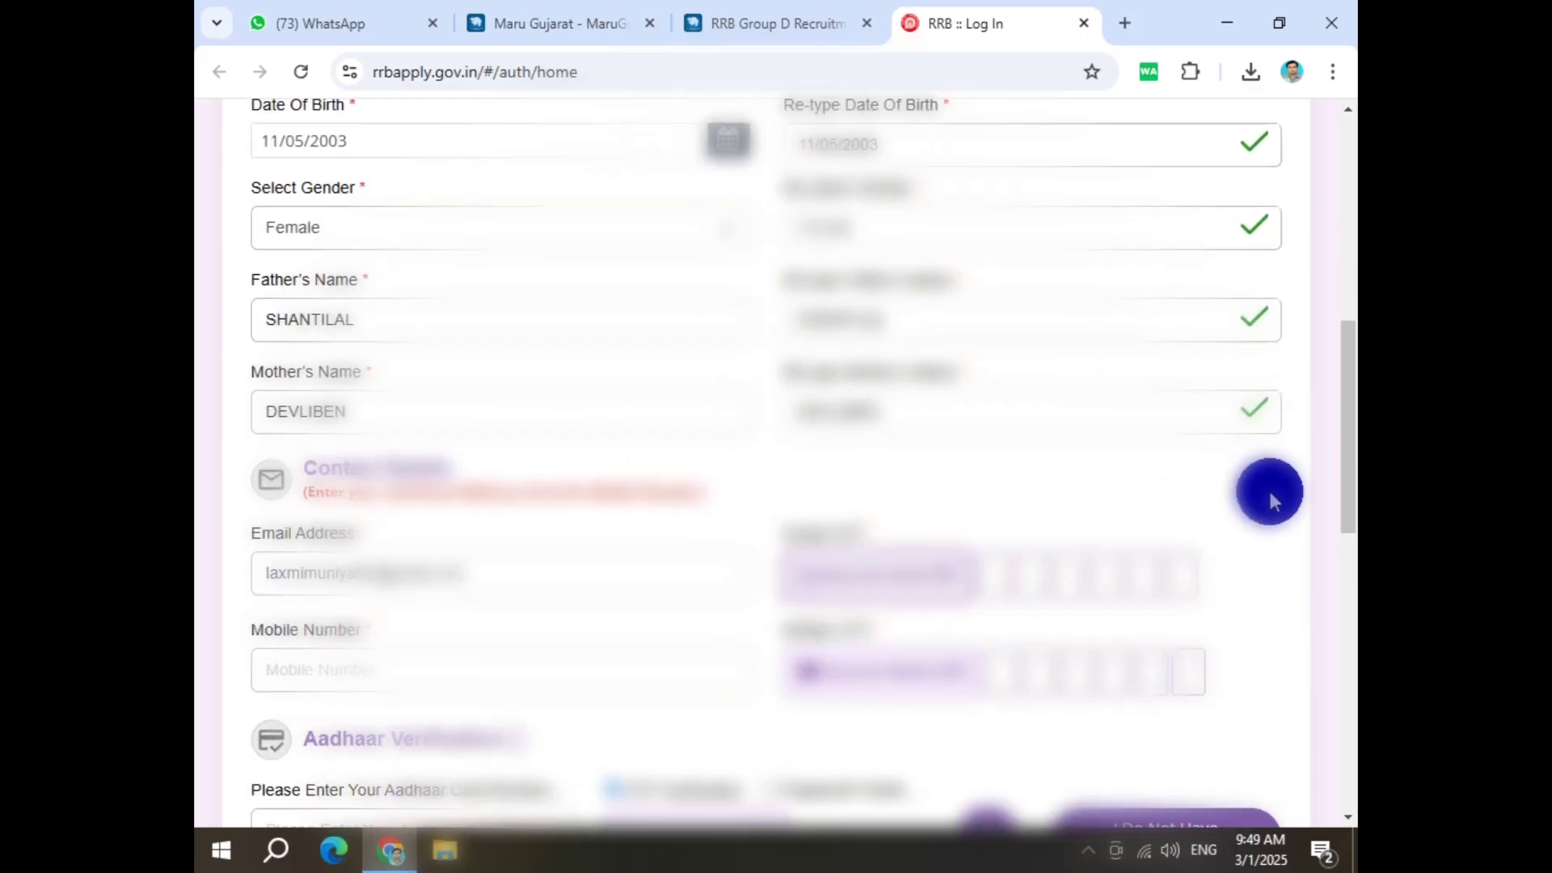
click(837, 563)
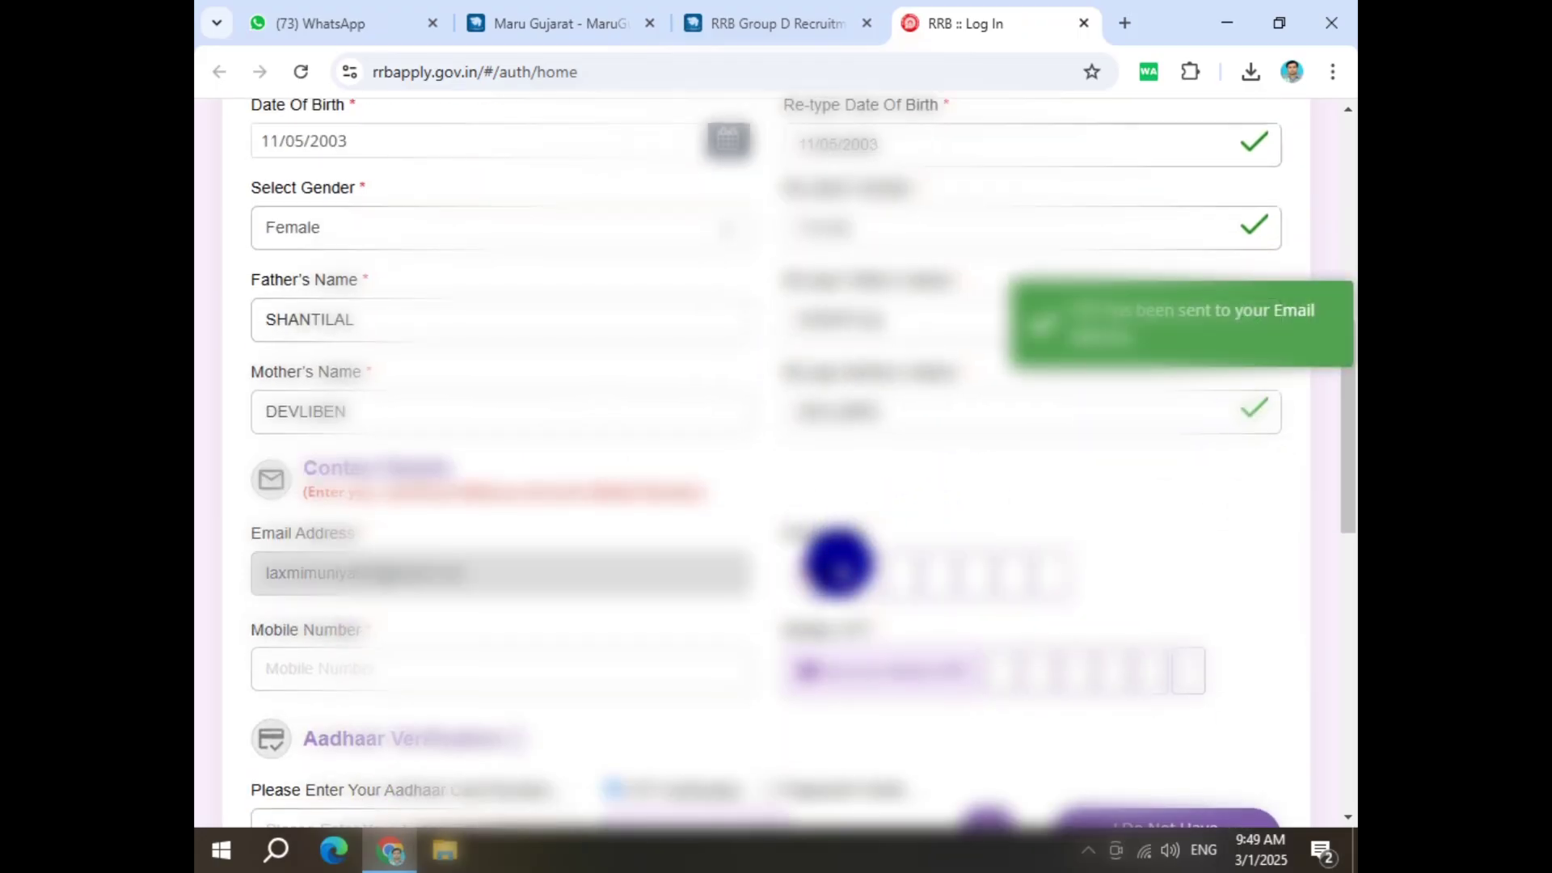
click(652, 667)
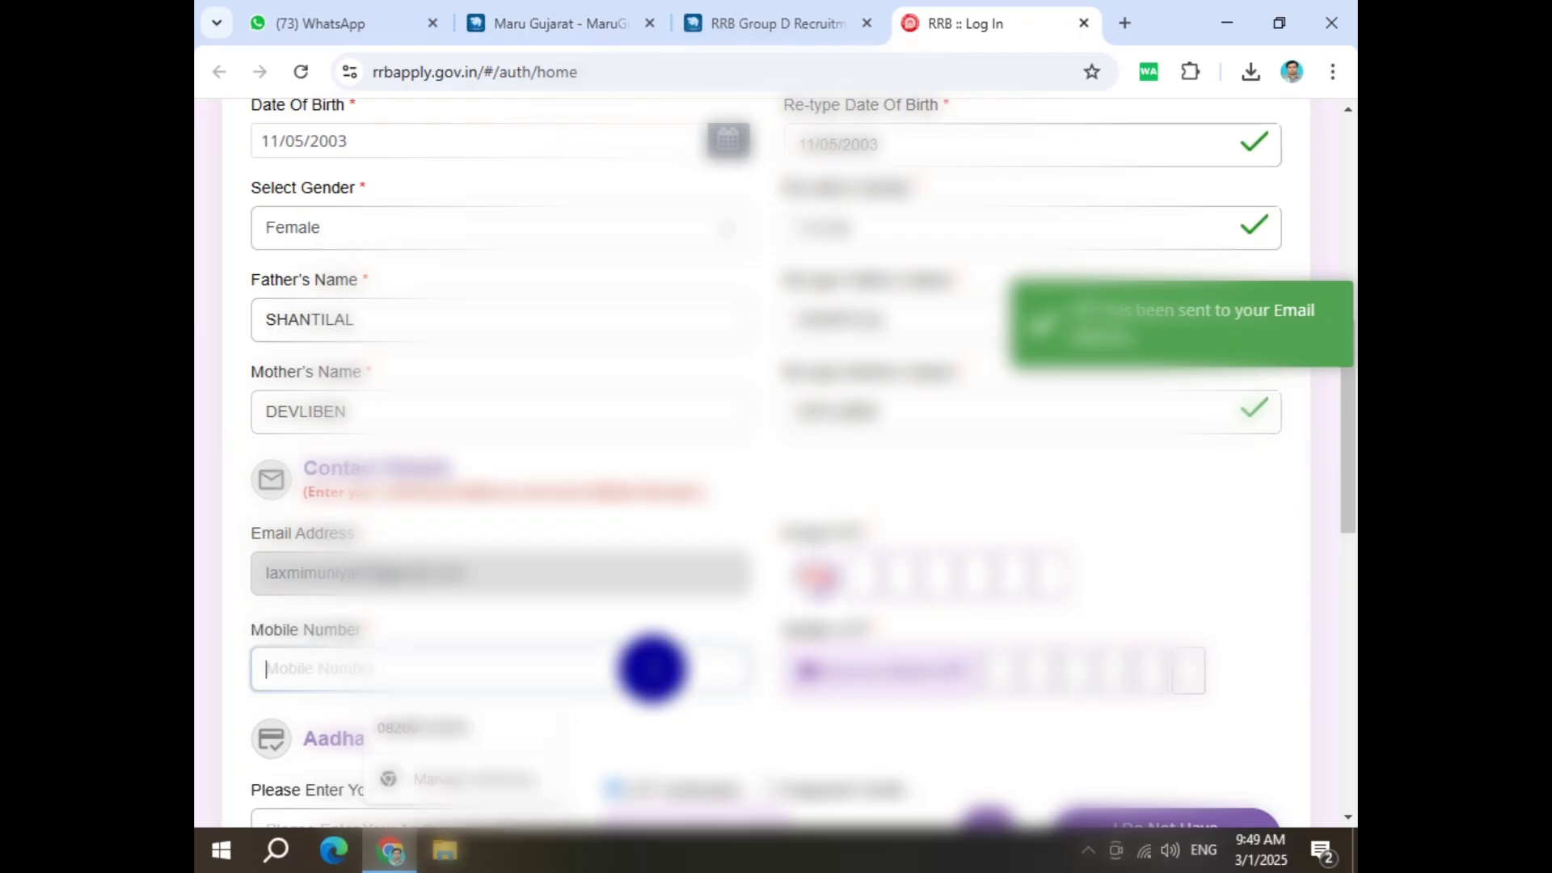
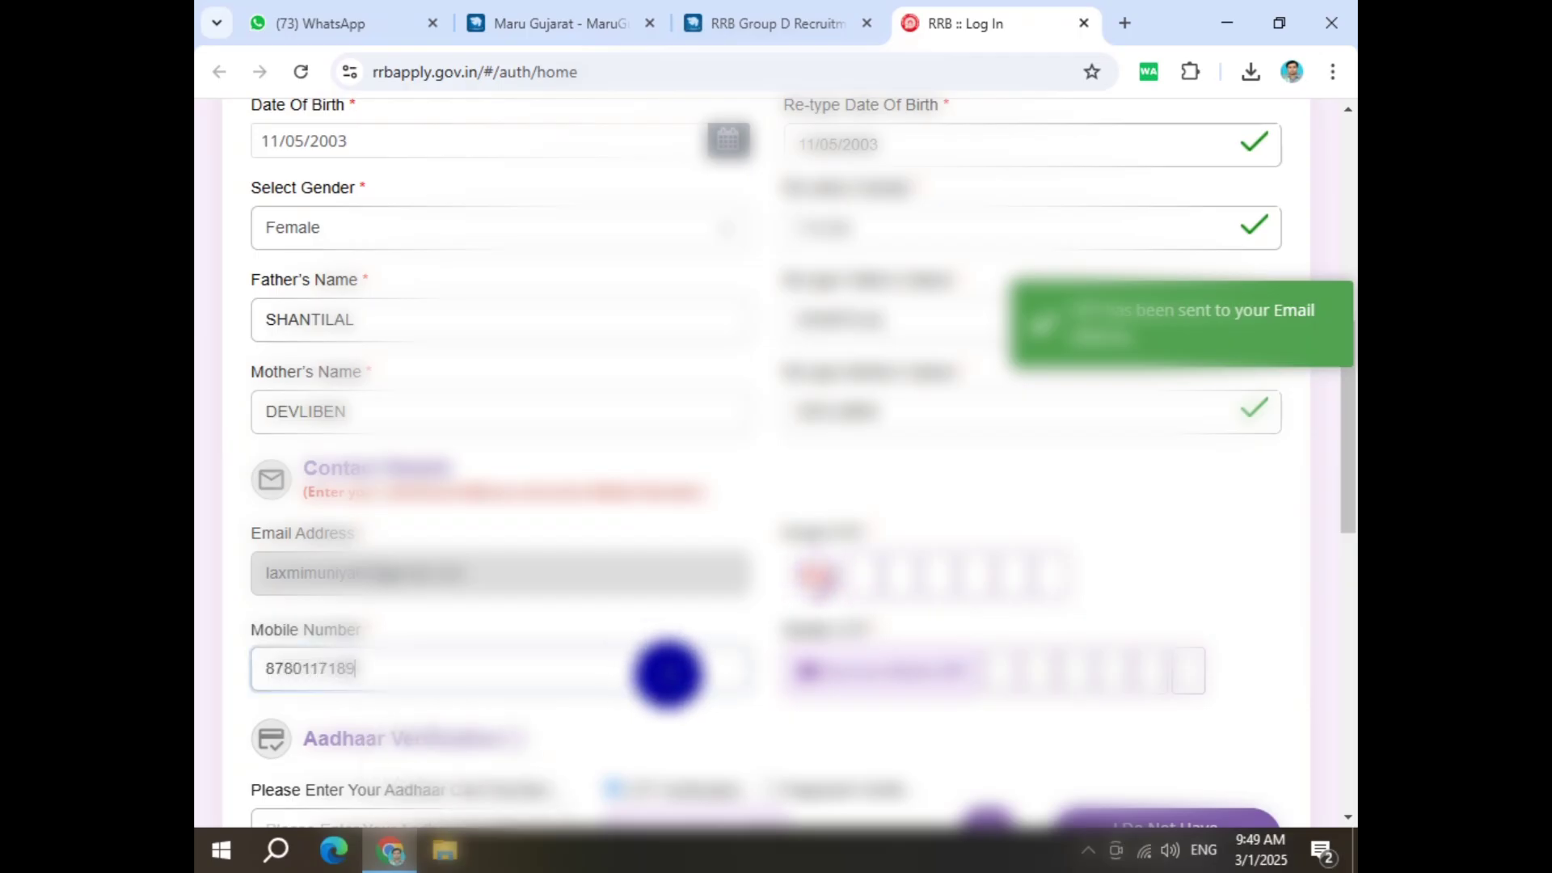
click(862, 568)
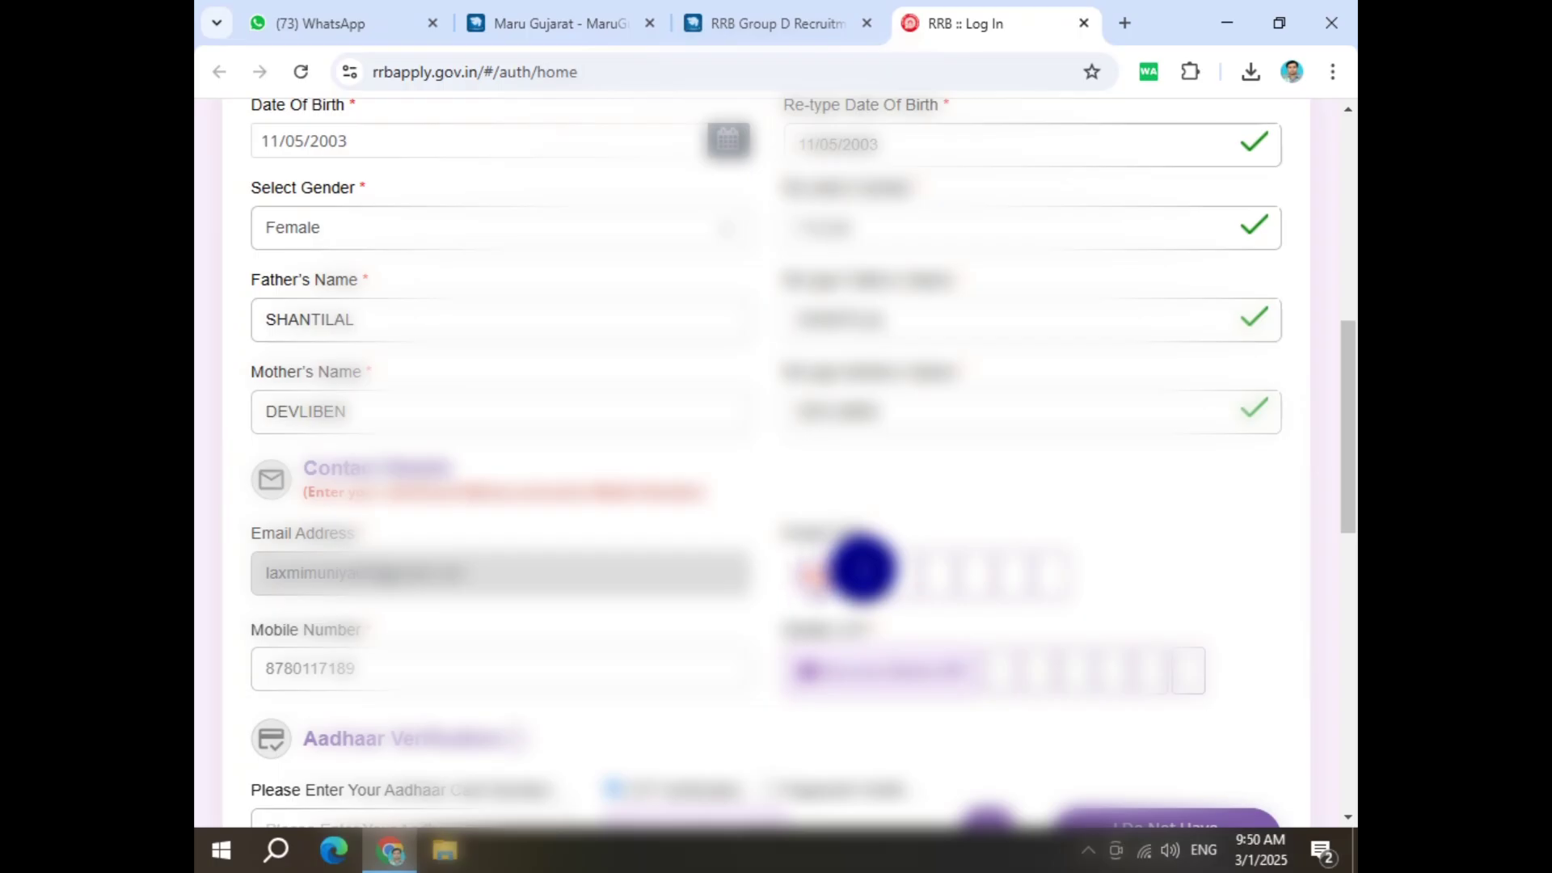
mouse_move(676, 10)
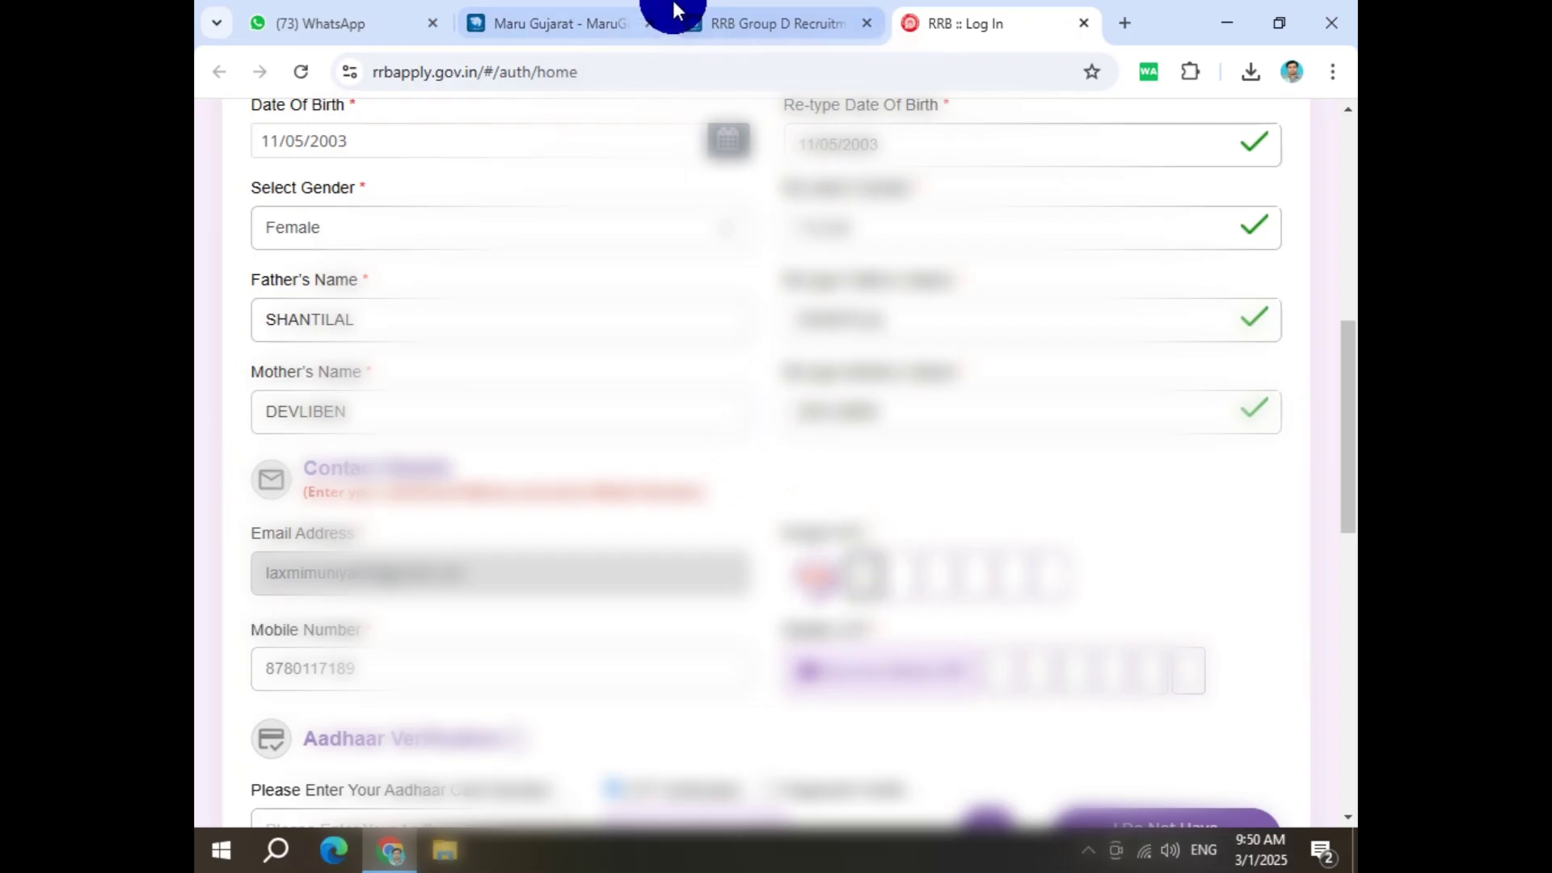
click(877, 14)
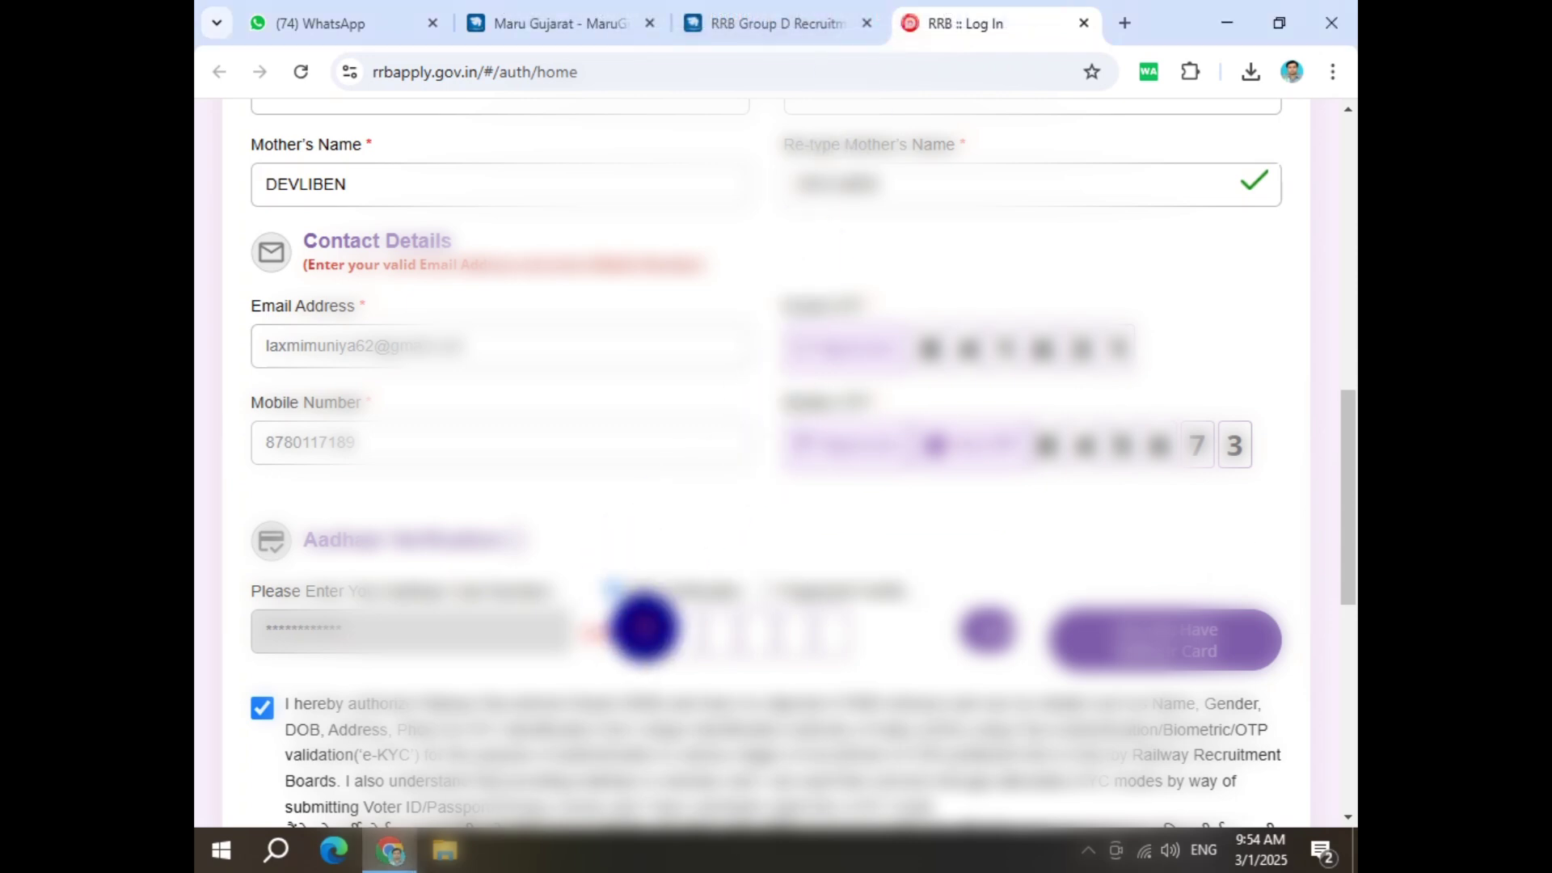
Enter the Aadhaar OTP and verify it, bringing up the auto-filled Aadhaar Details with photo
text(****)
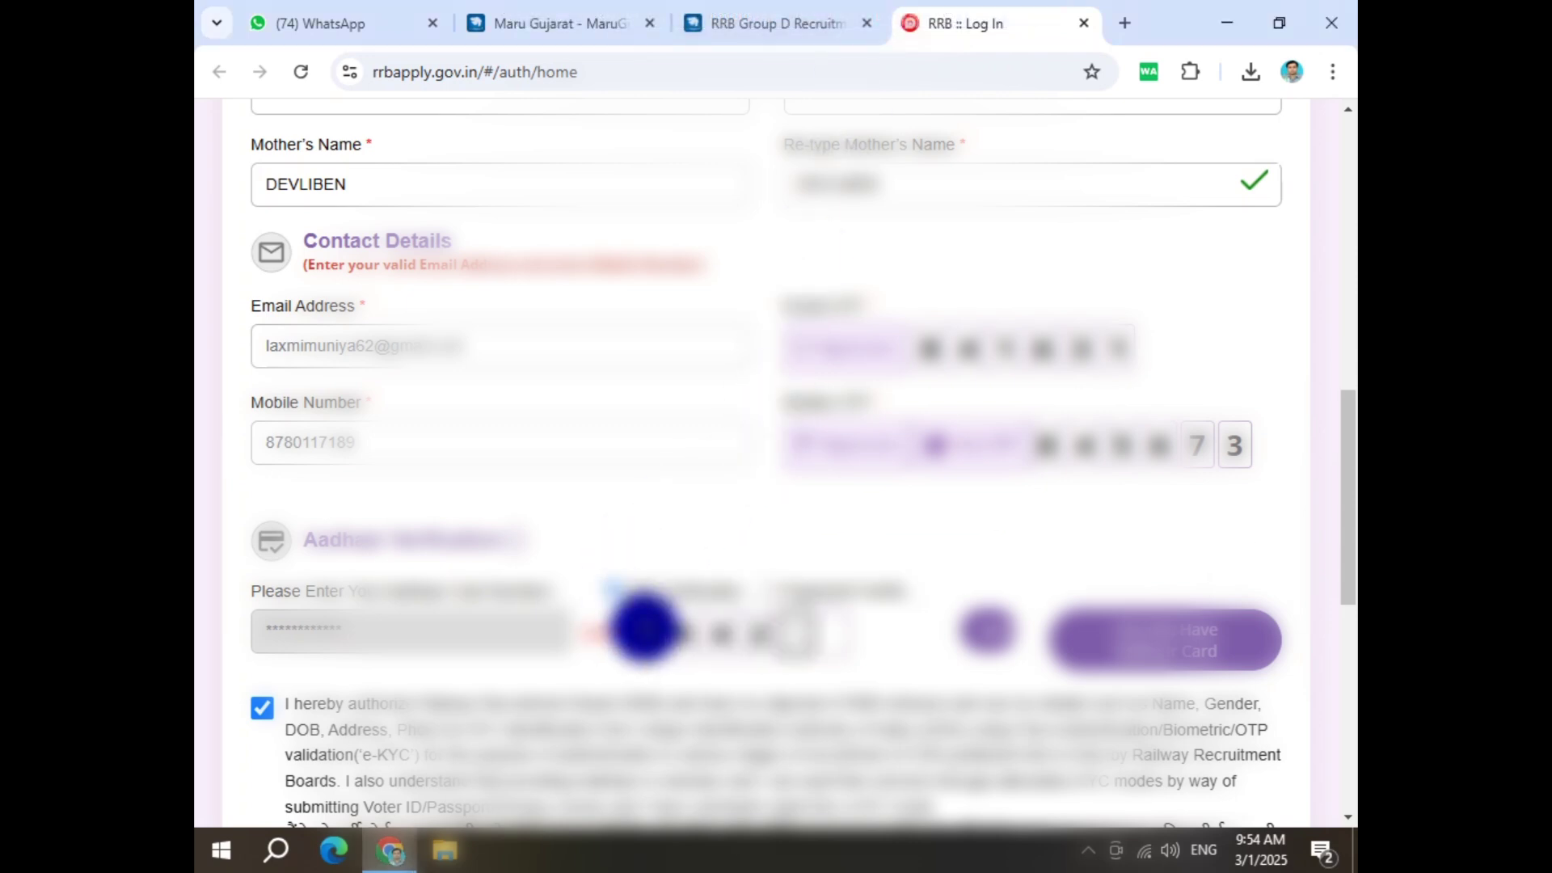
text(*)
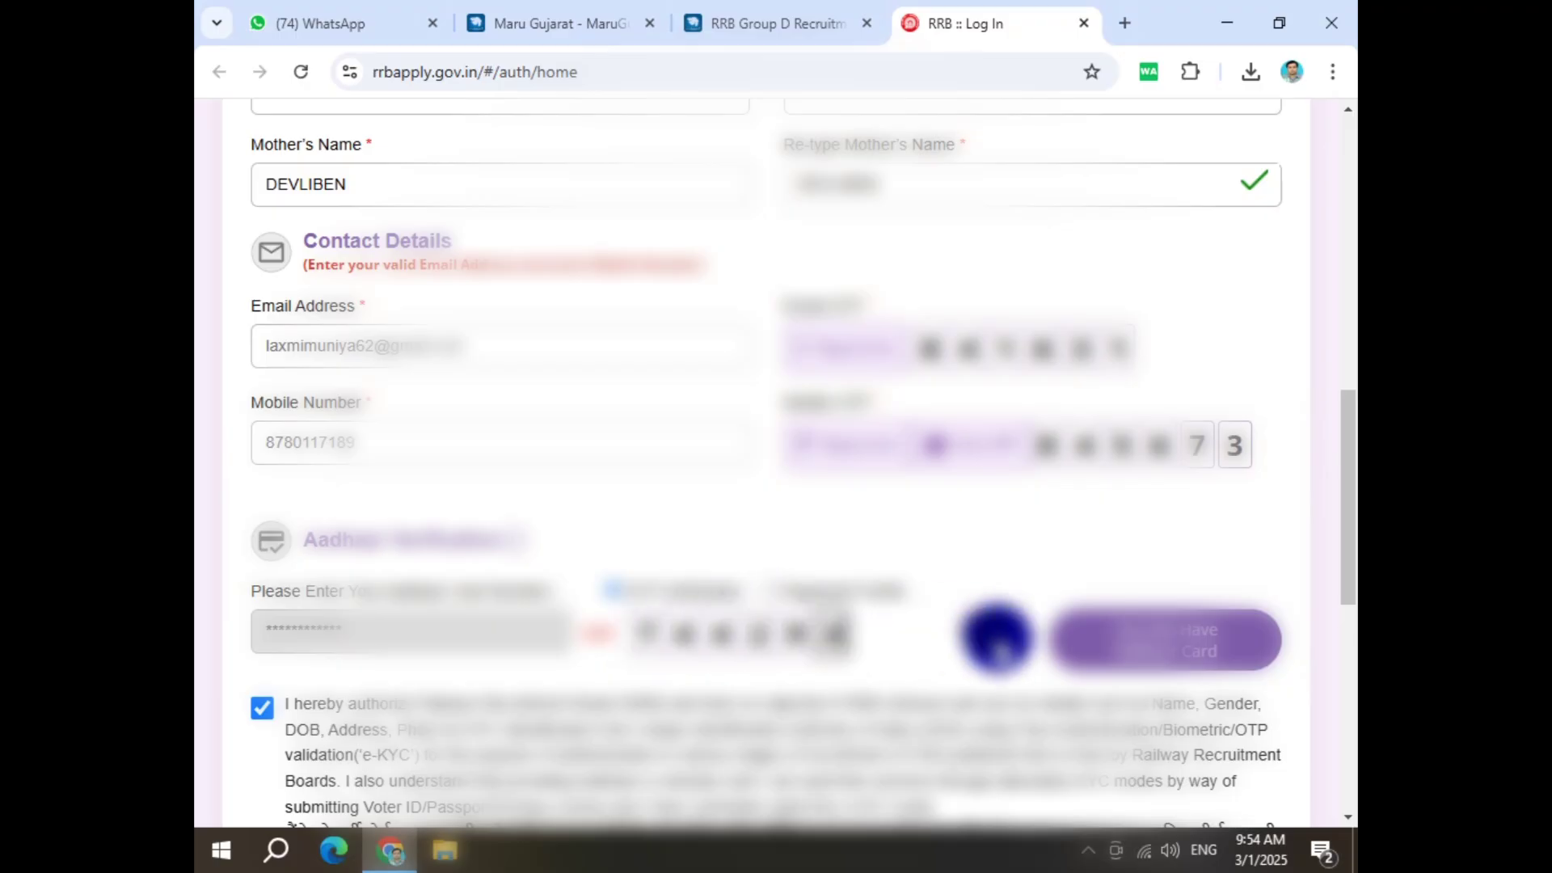
click(1004, 638)
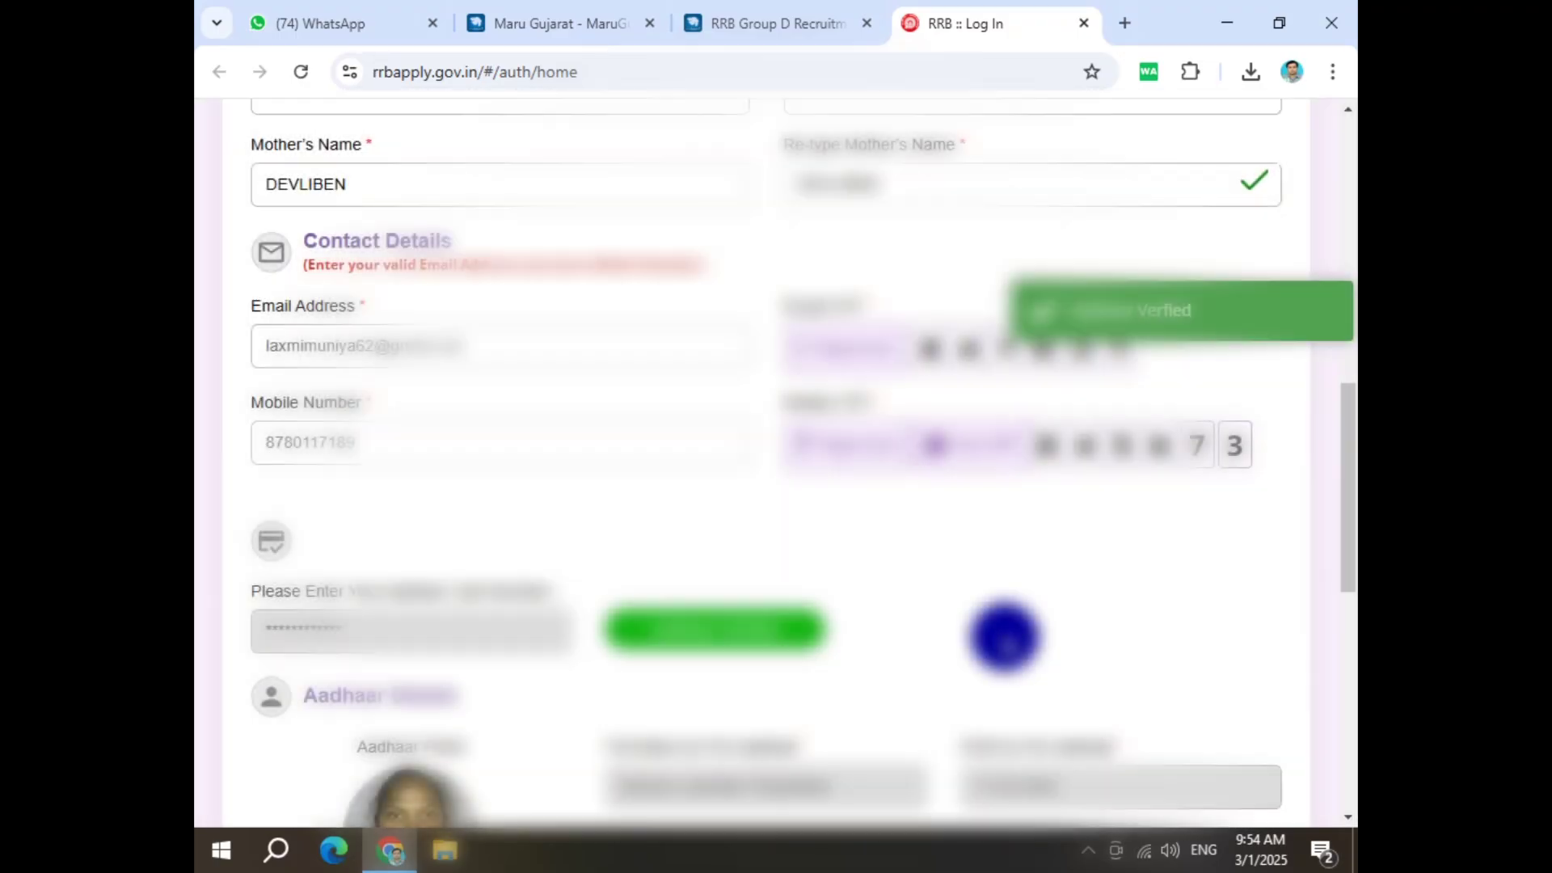
scroll(800, 581, down, 7)
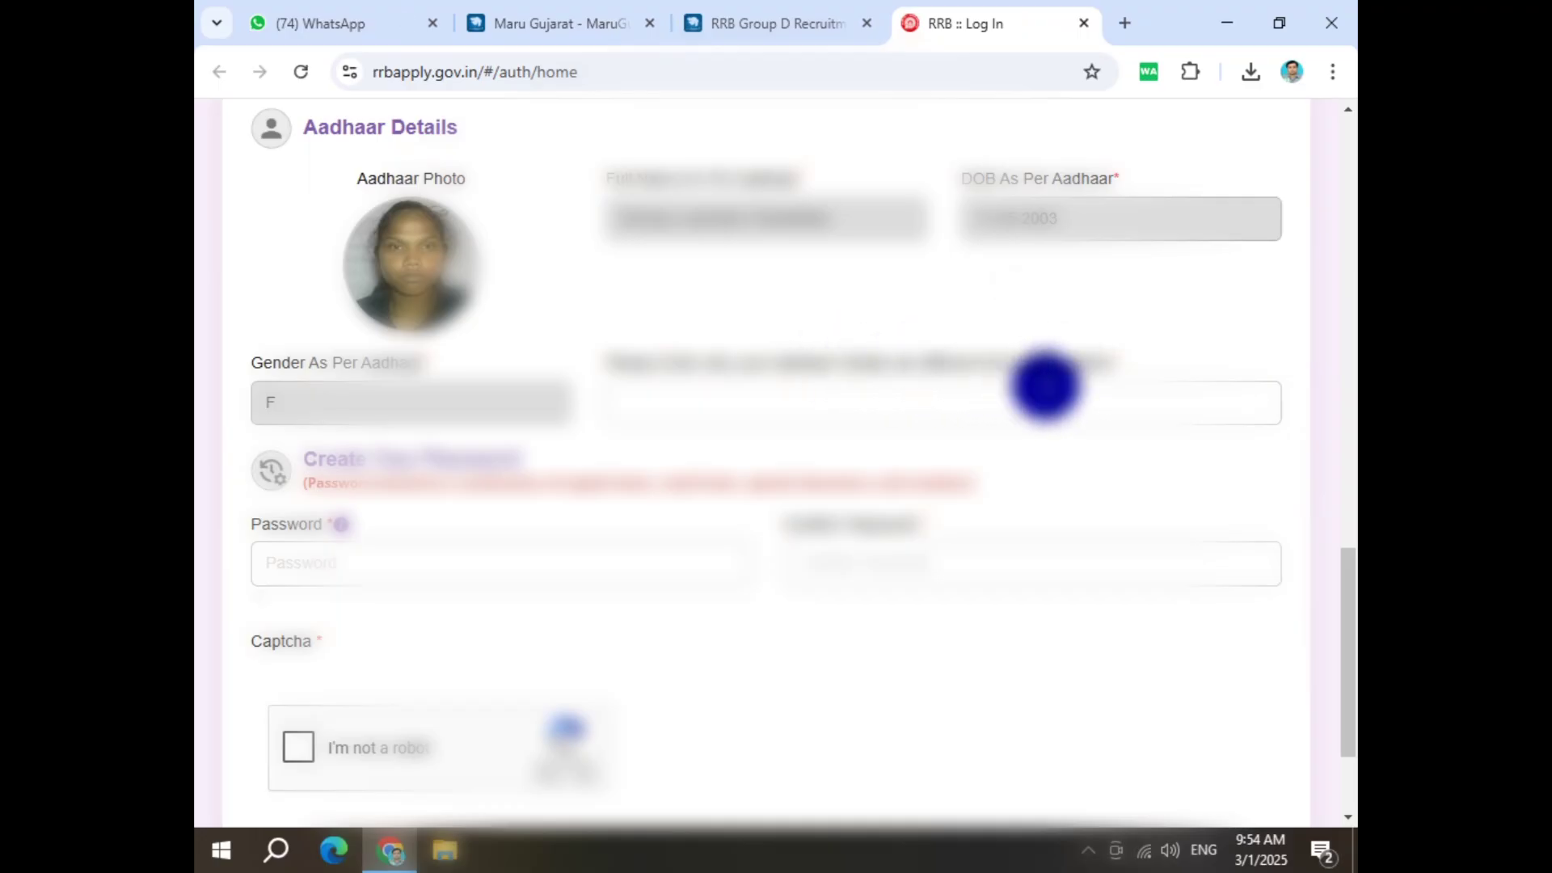
Fill the wide Aadhaar Details text field with a long numeric value, fixing typos as you go
click(996, 416)
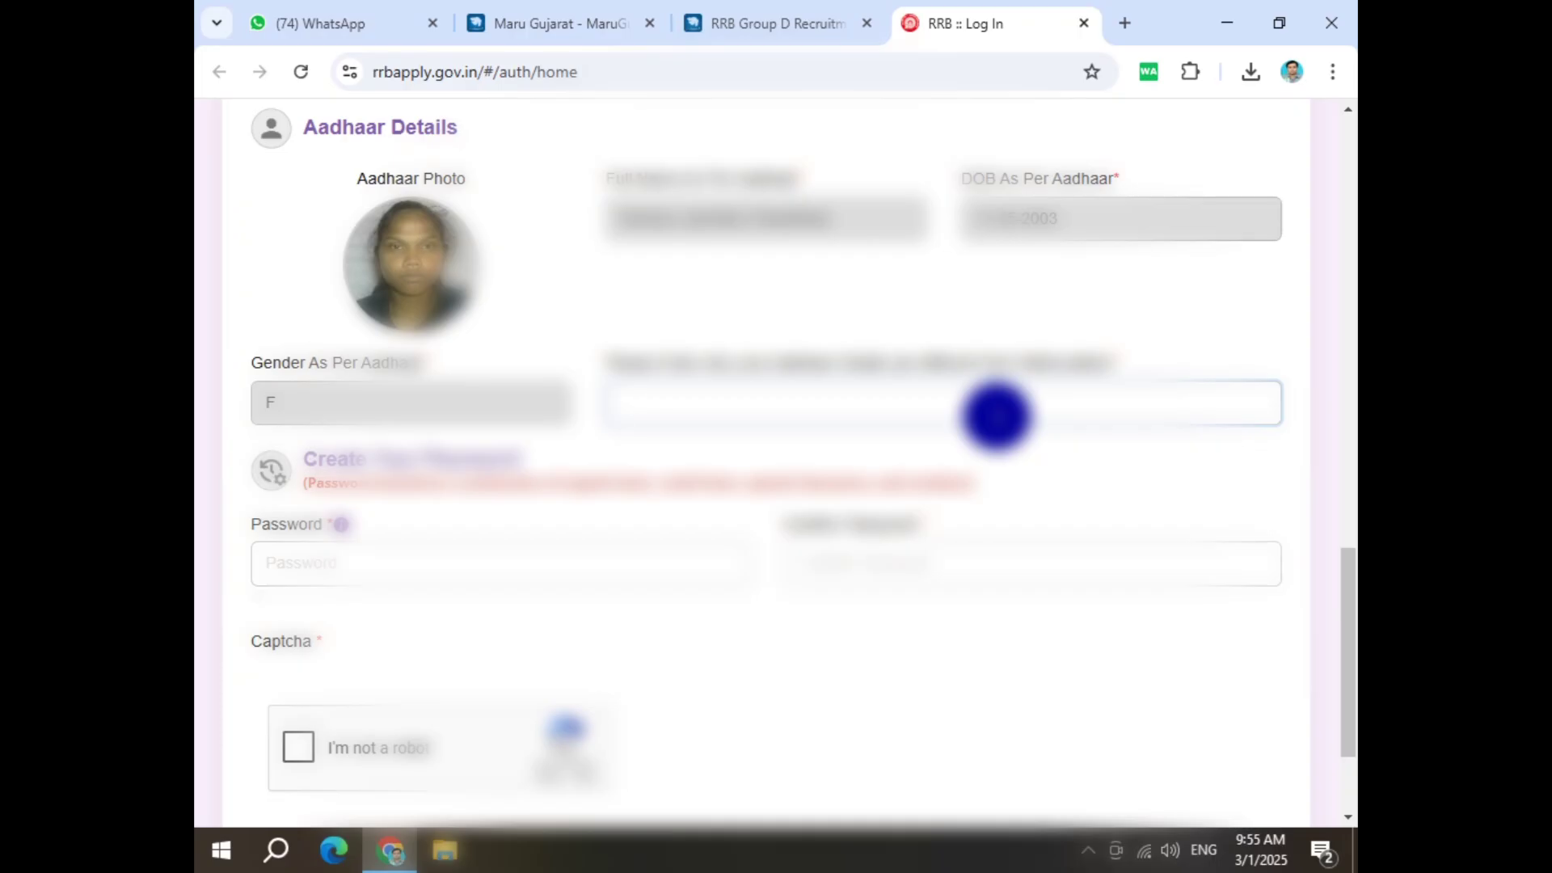
key(BackSpace)
key(BackSpace)
key(BackSpace)
key(BackSpace)
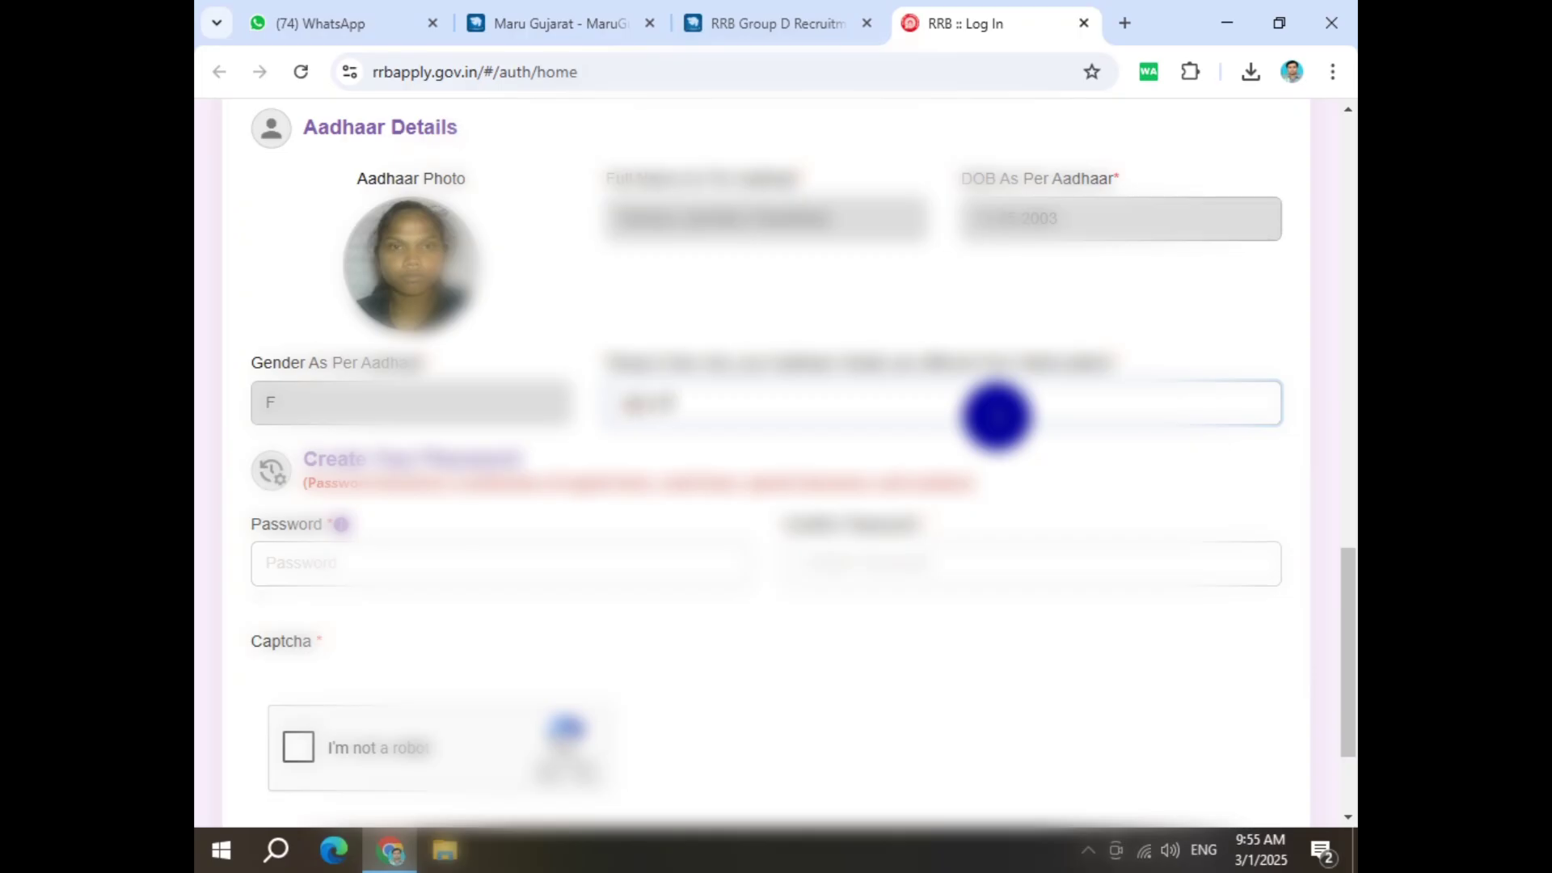
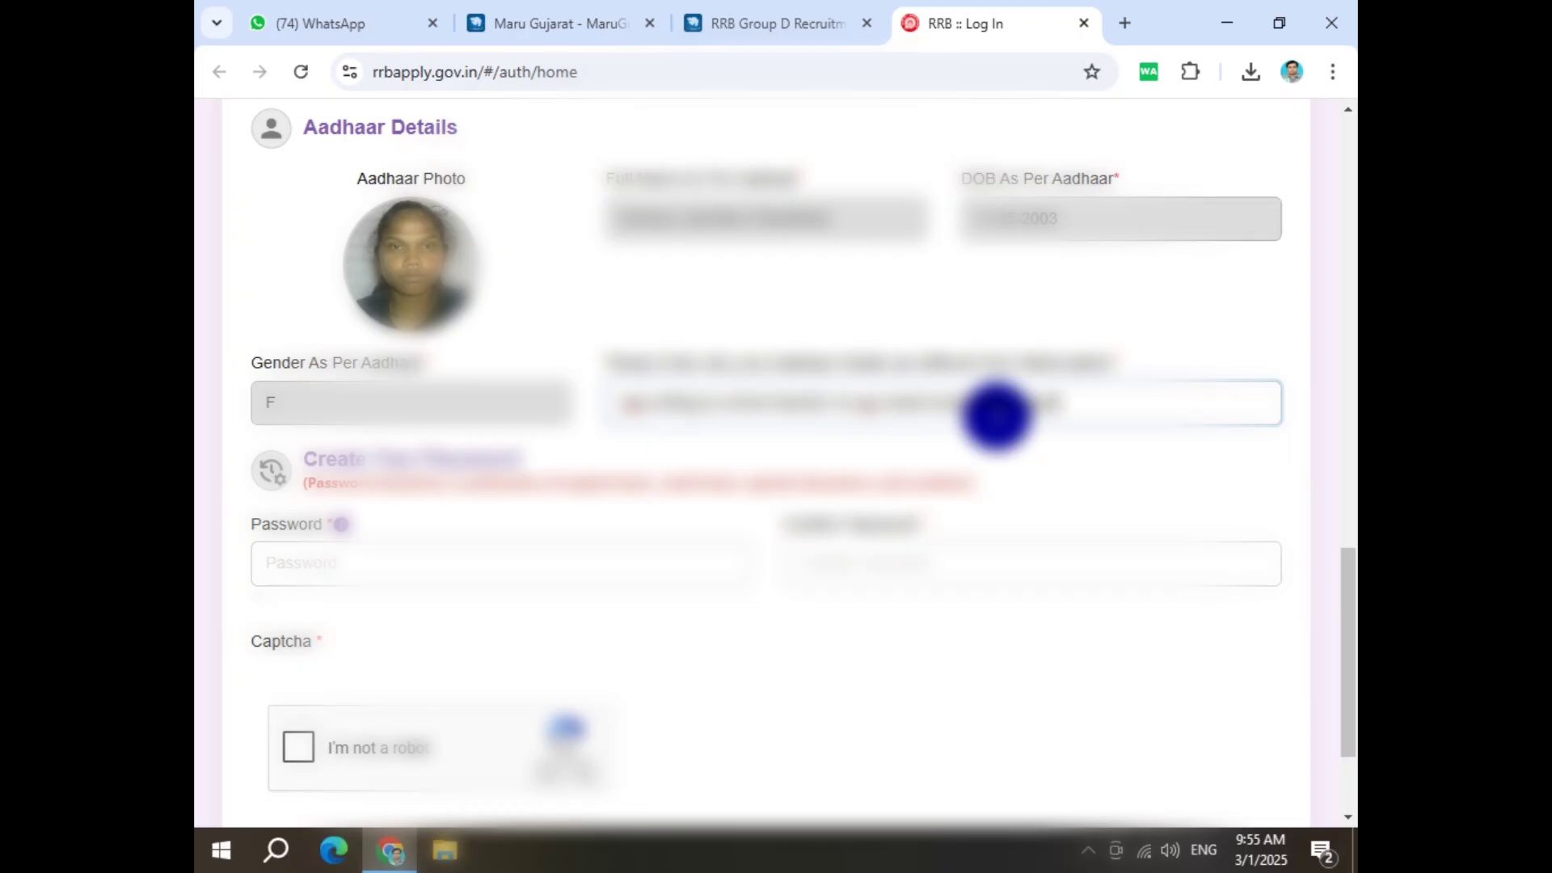
key(BackSpace)
key(BackSpace)
key(BackSpace)
key(Tab)
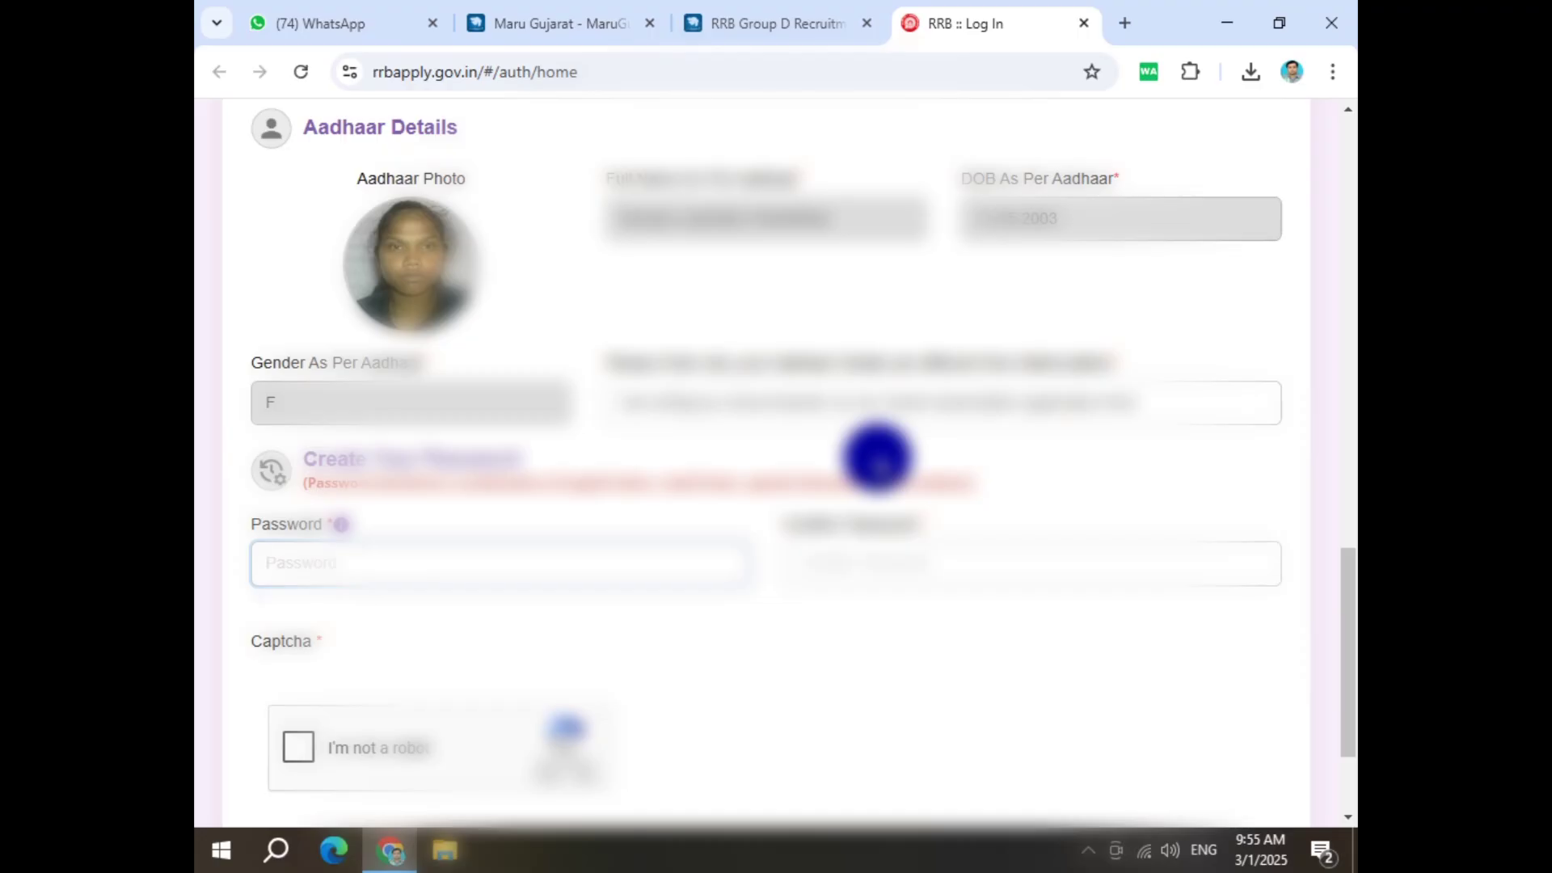
Enter the password and its confirmation, then dismiss the browser's save-password offer
text(aaaaaaaaa)
key(Tab)
text(aa)
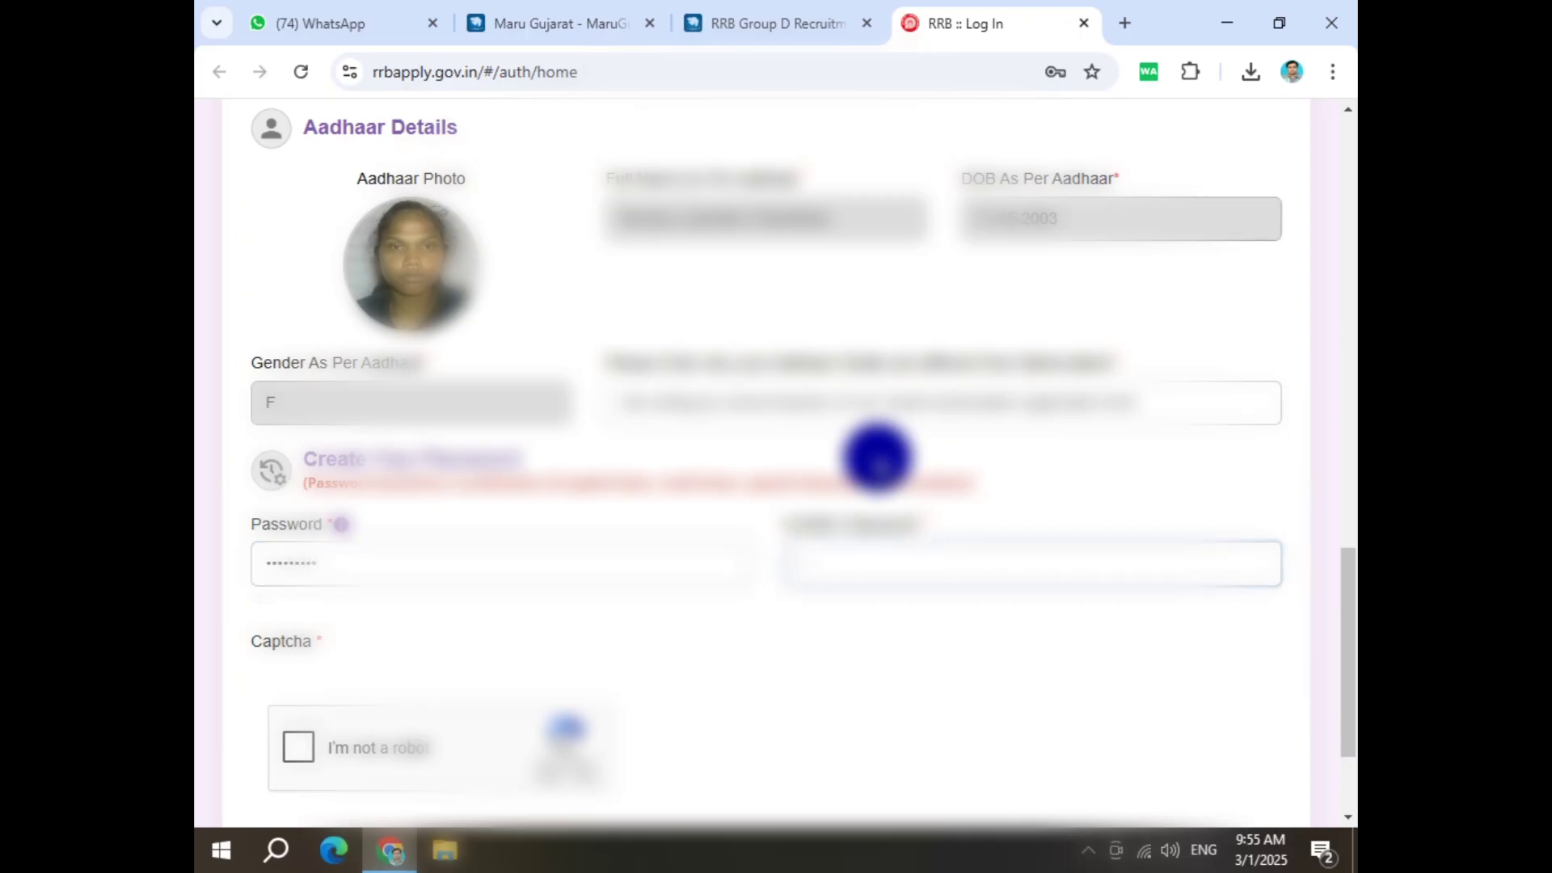
text(aaaaa)
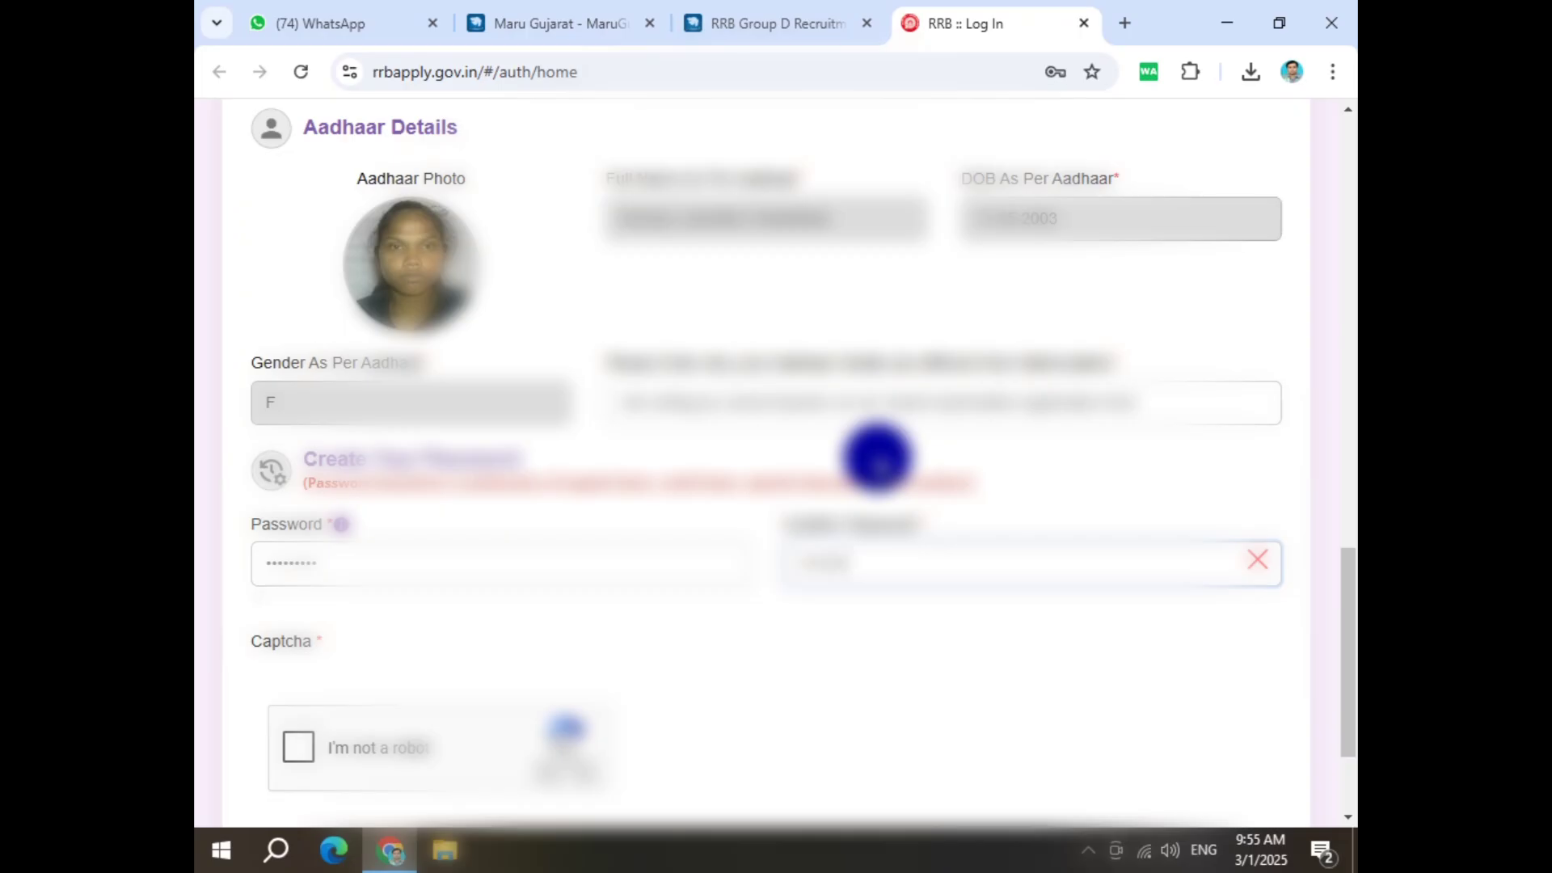
text(a)
key(Tab)
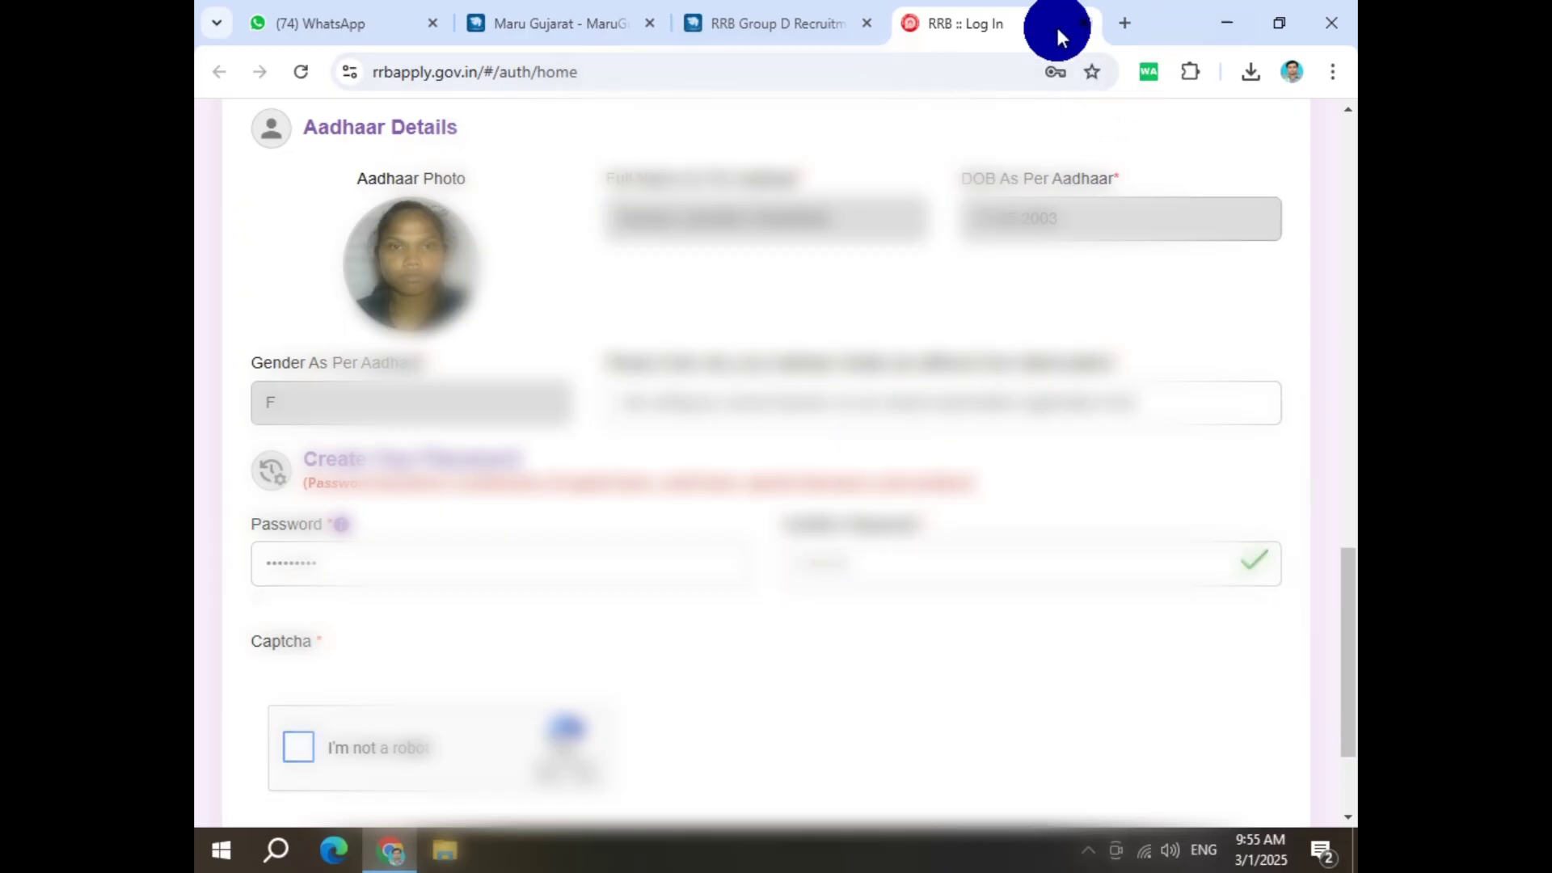
click(1044, 71)
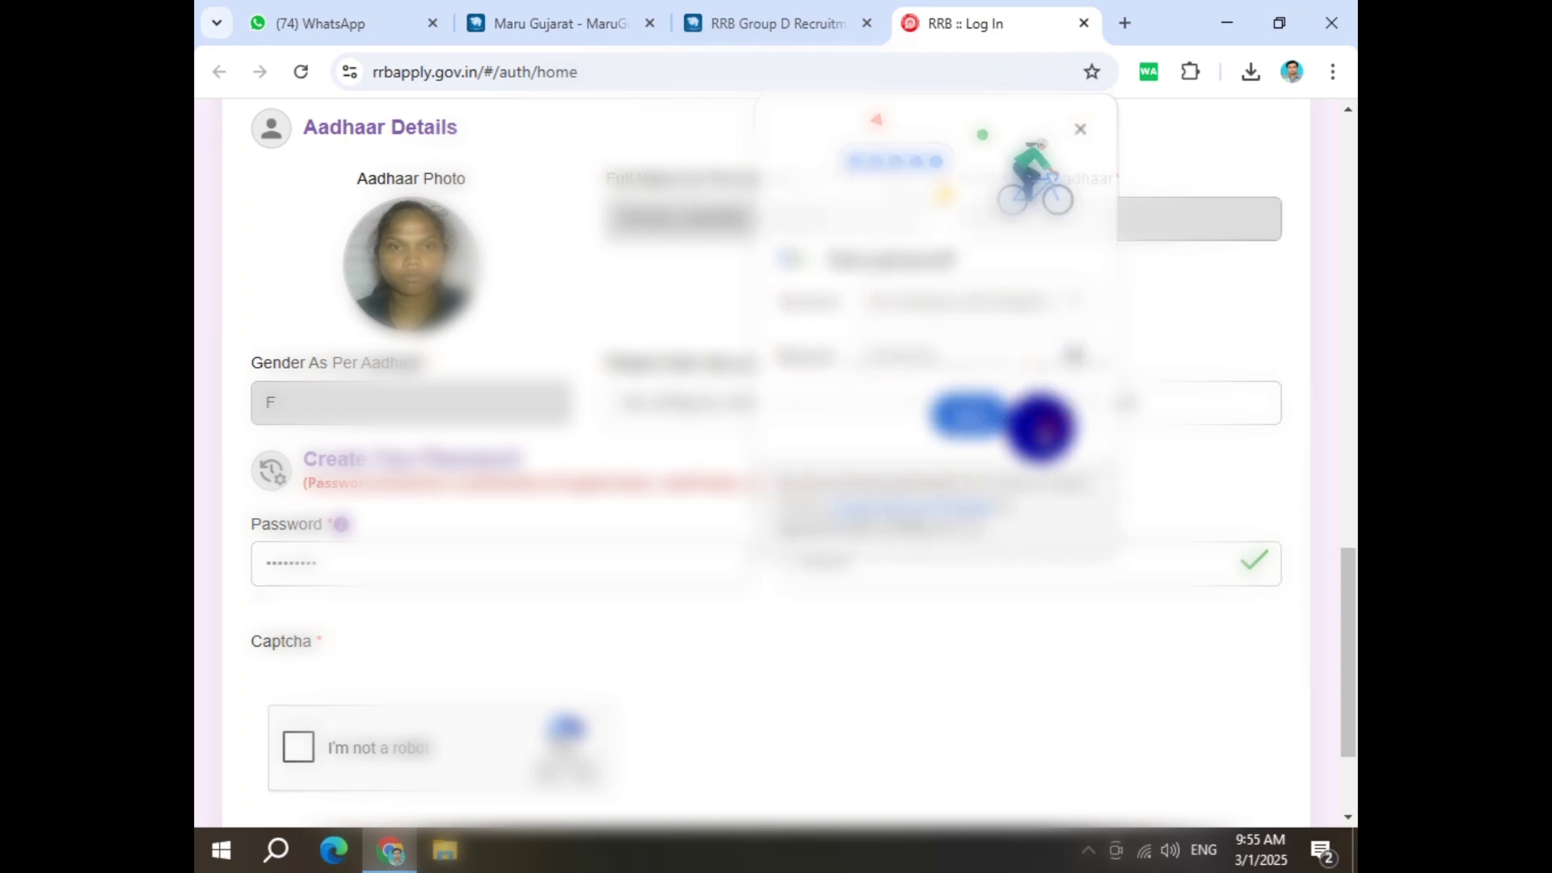
click(1038, 419)
Re-enter the password and its confirmation, then pass the 'I'm not a robot' check
drag(329, 565, 198, 542)
key(BackSpace)
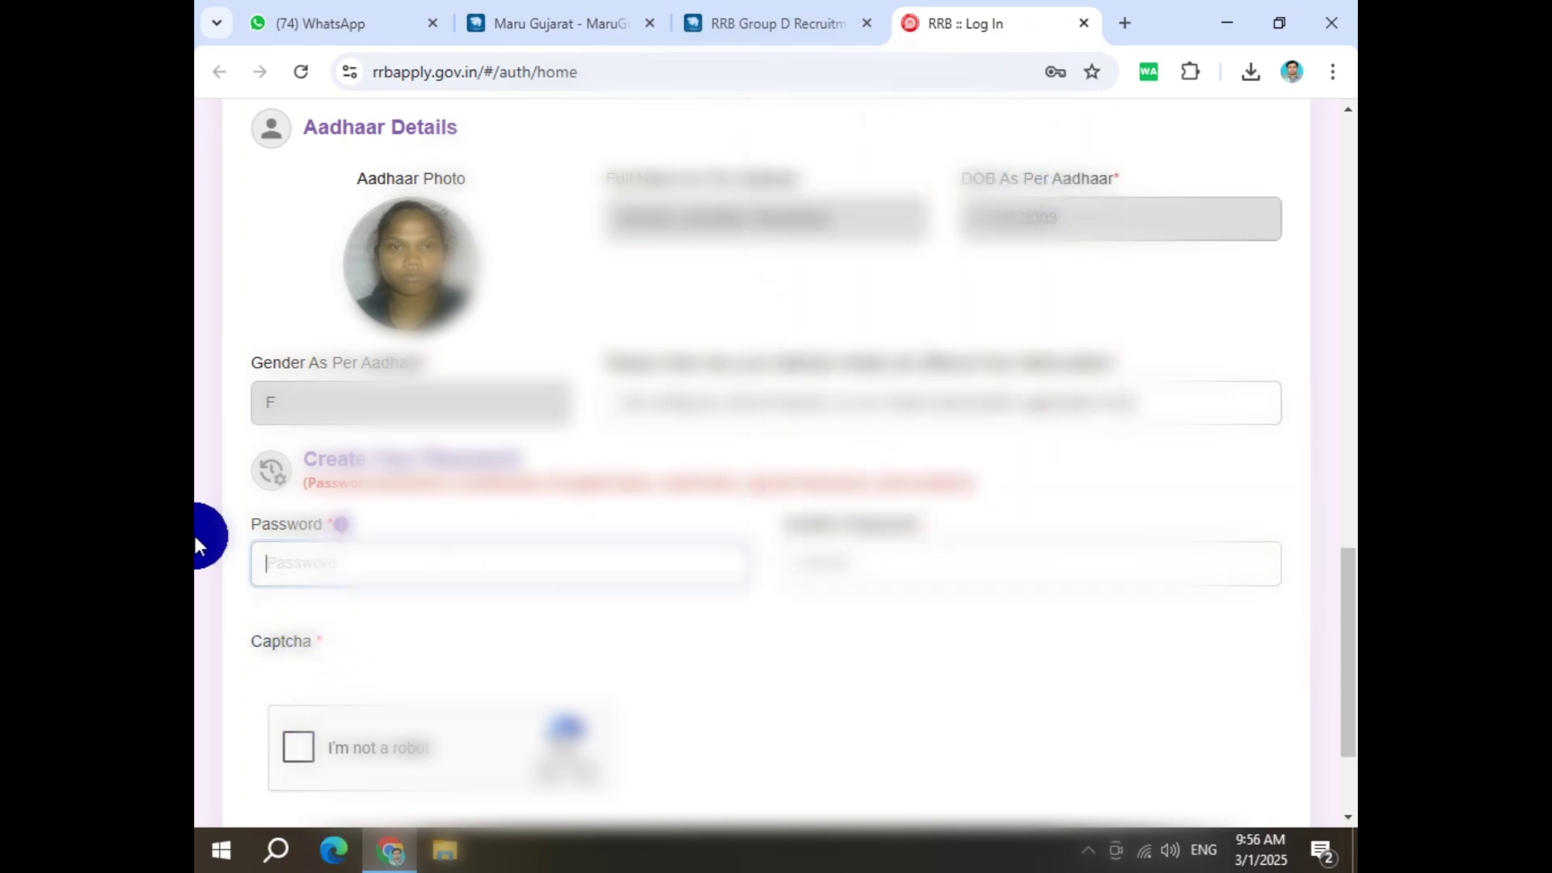
text(••••)
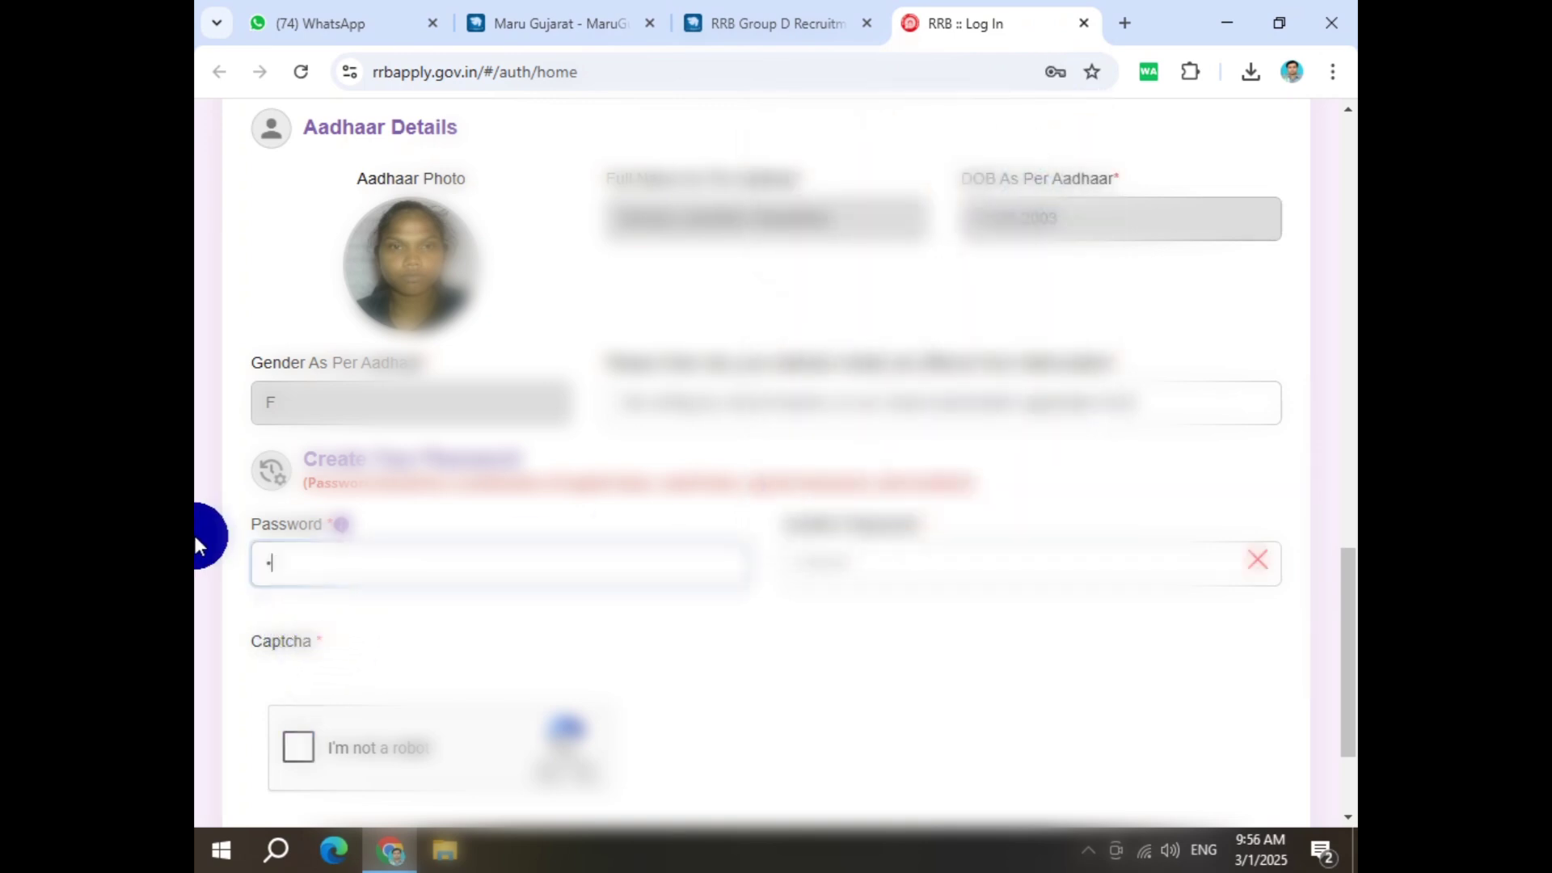
text(•••••)
key(Tab)
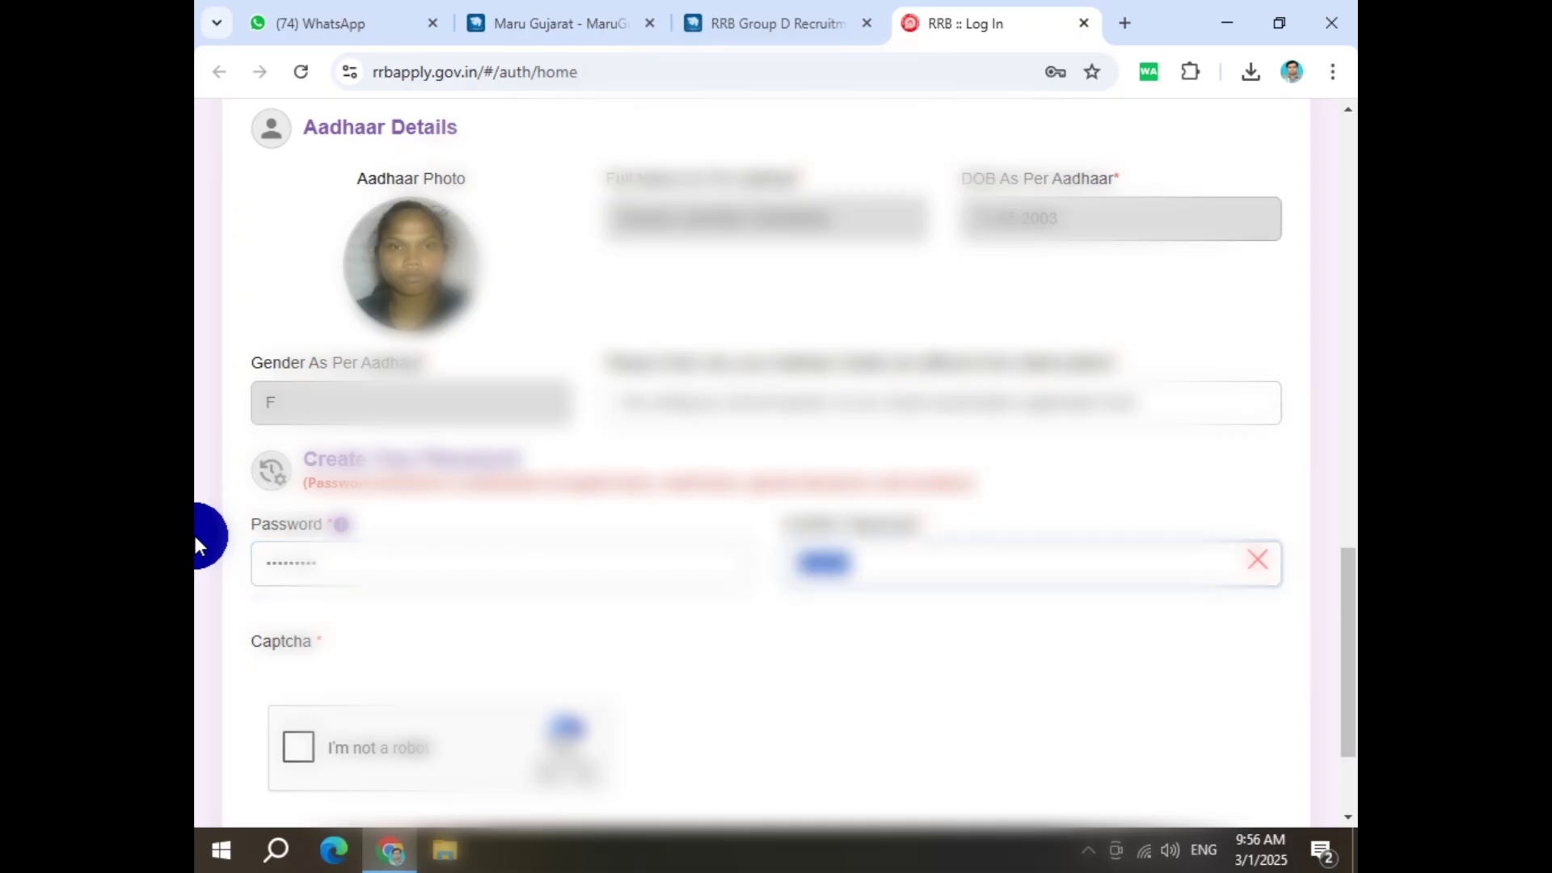
text(•••)
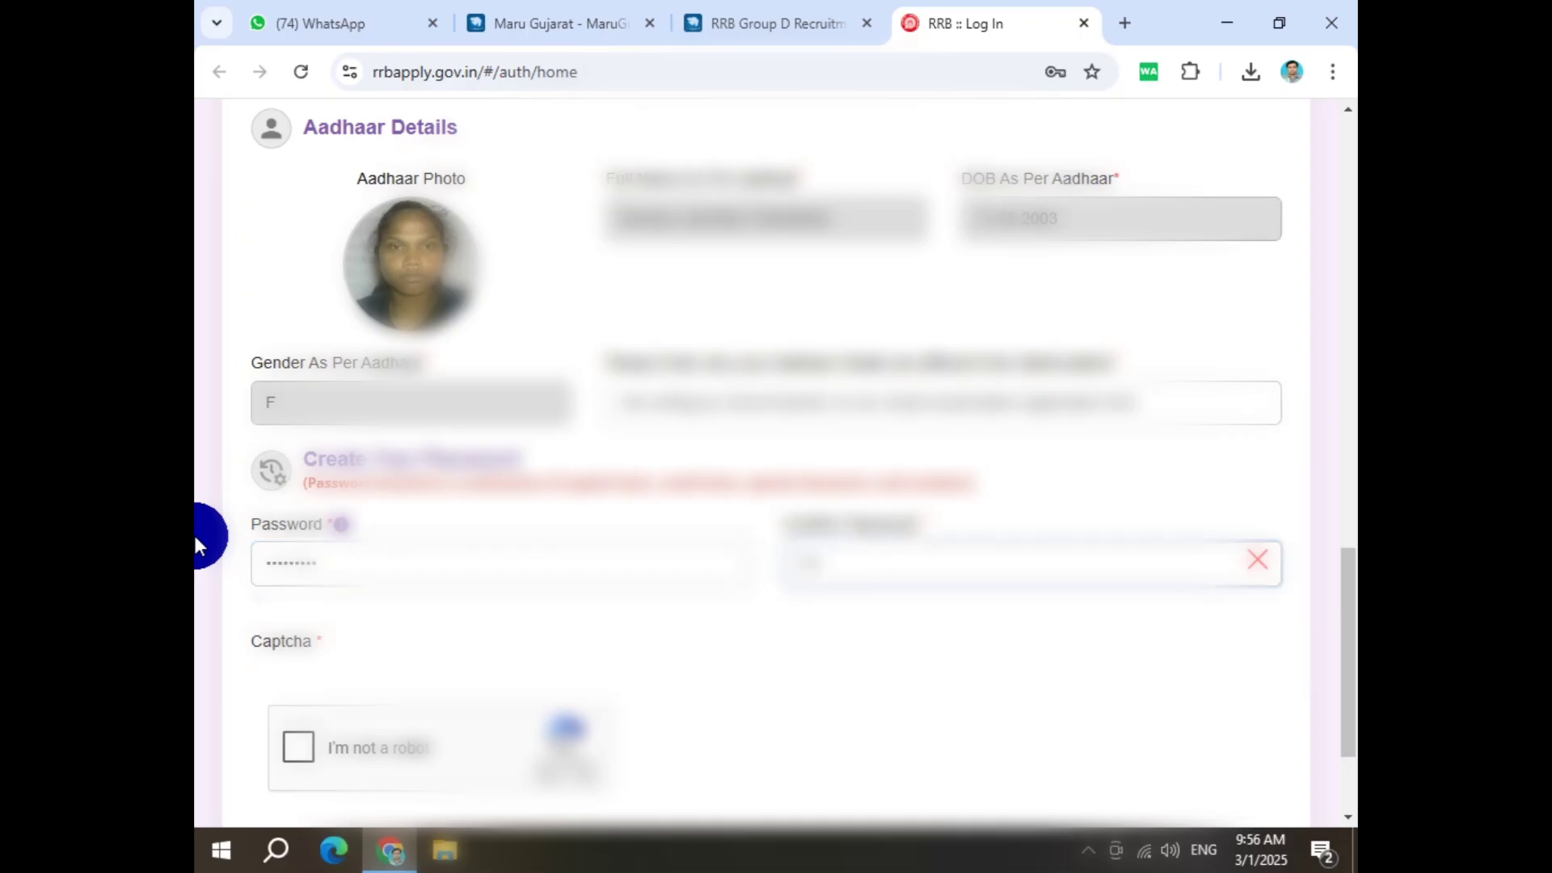
text(•••••)
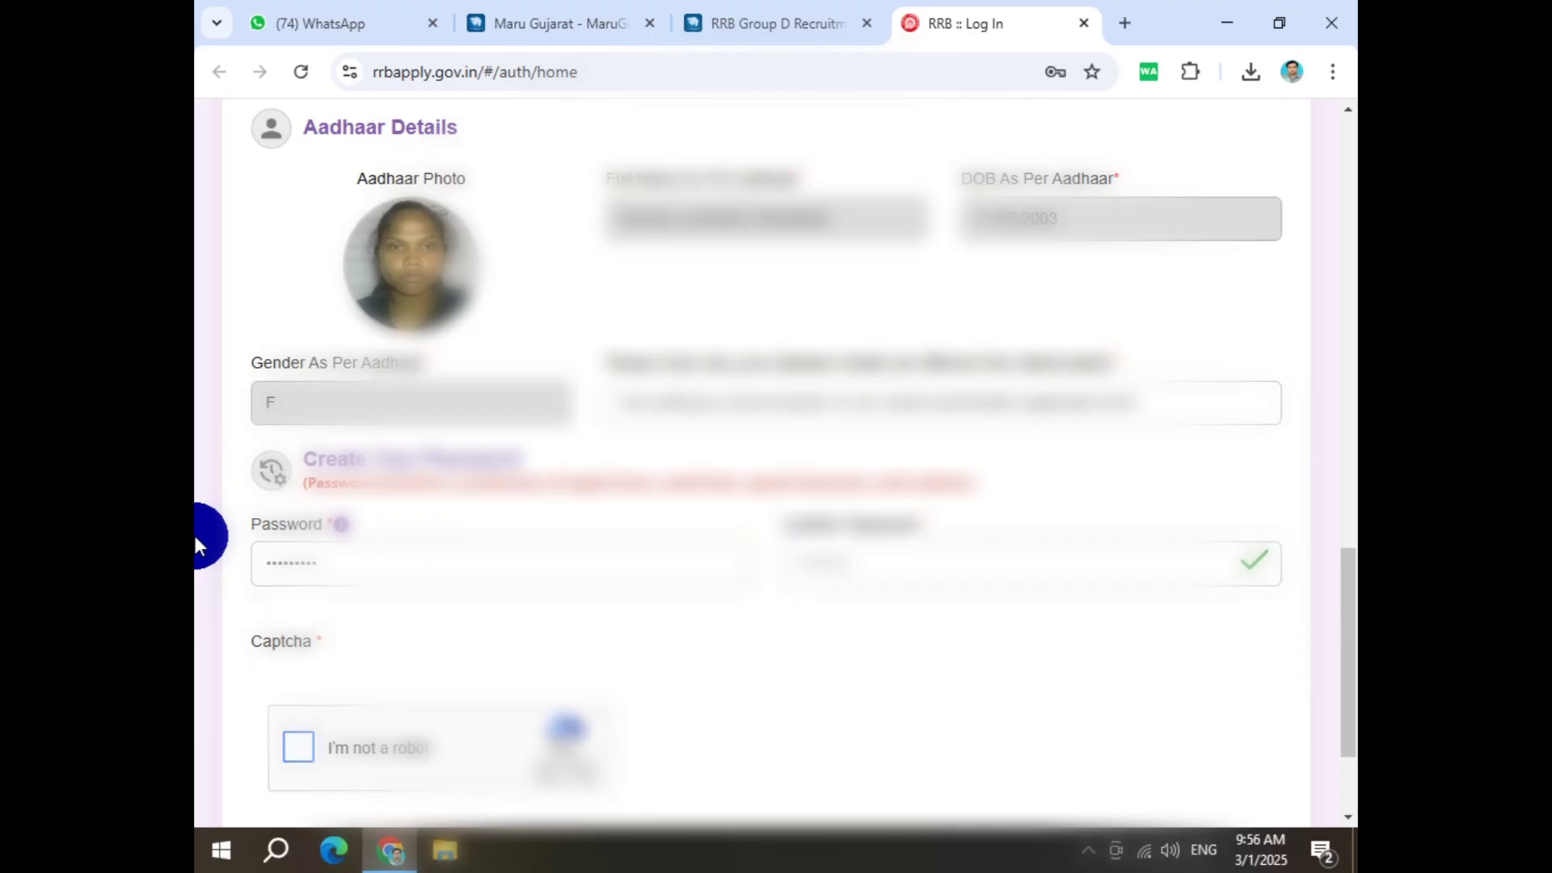
click(1054, 71)
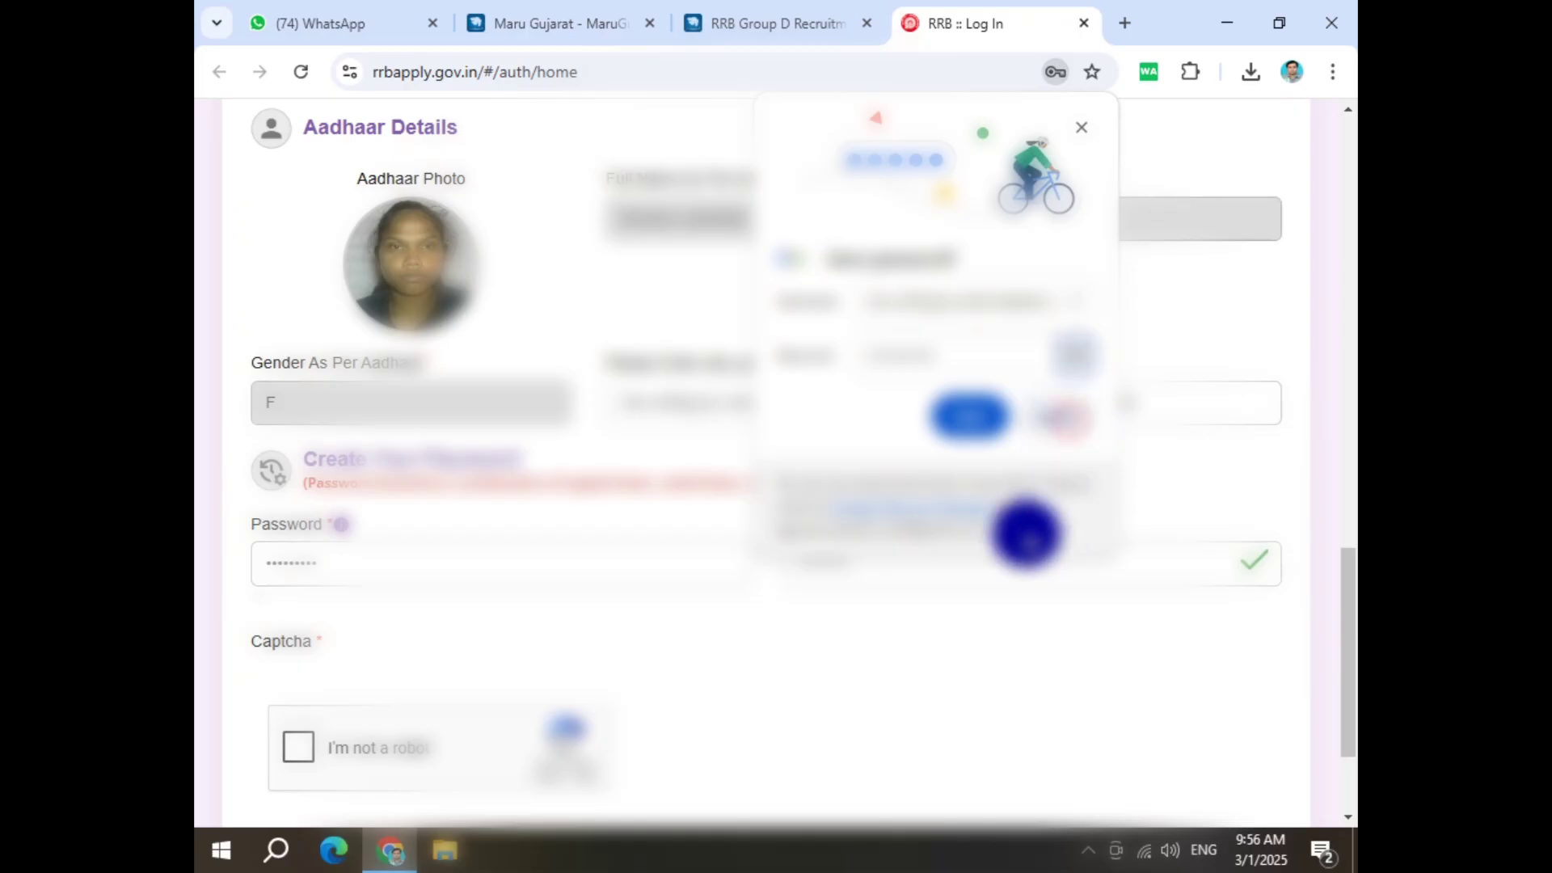
scroll(539, 523, down, 2)
click(295, 569)
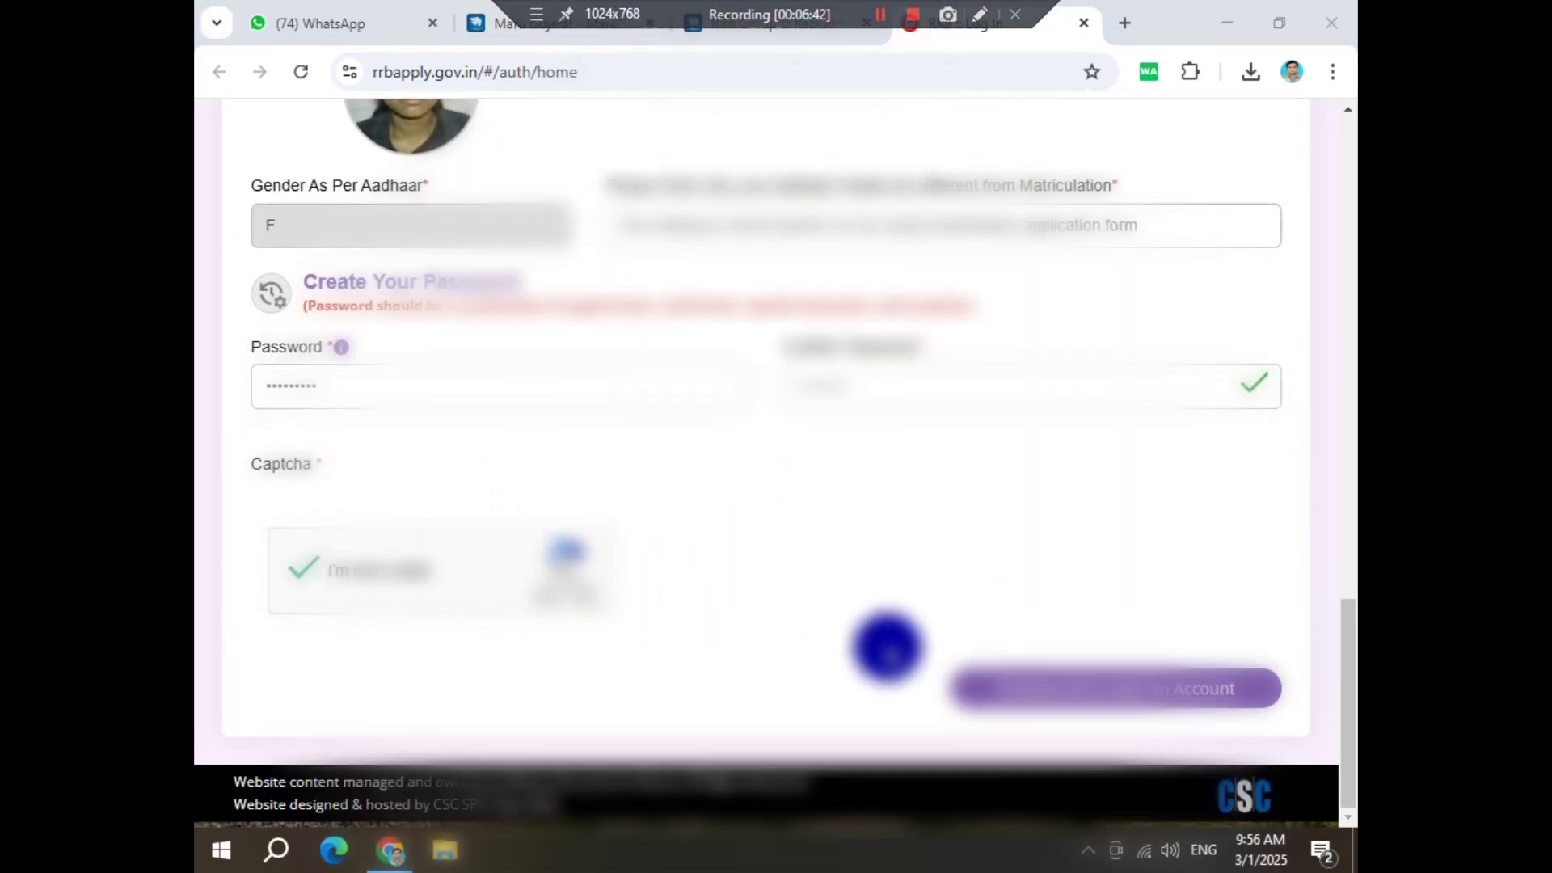
Submit the form, review the Account Details summary, and create the account
click(1131, 691)
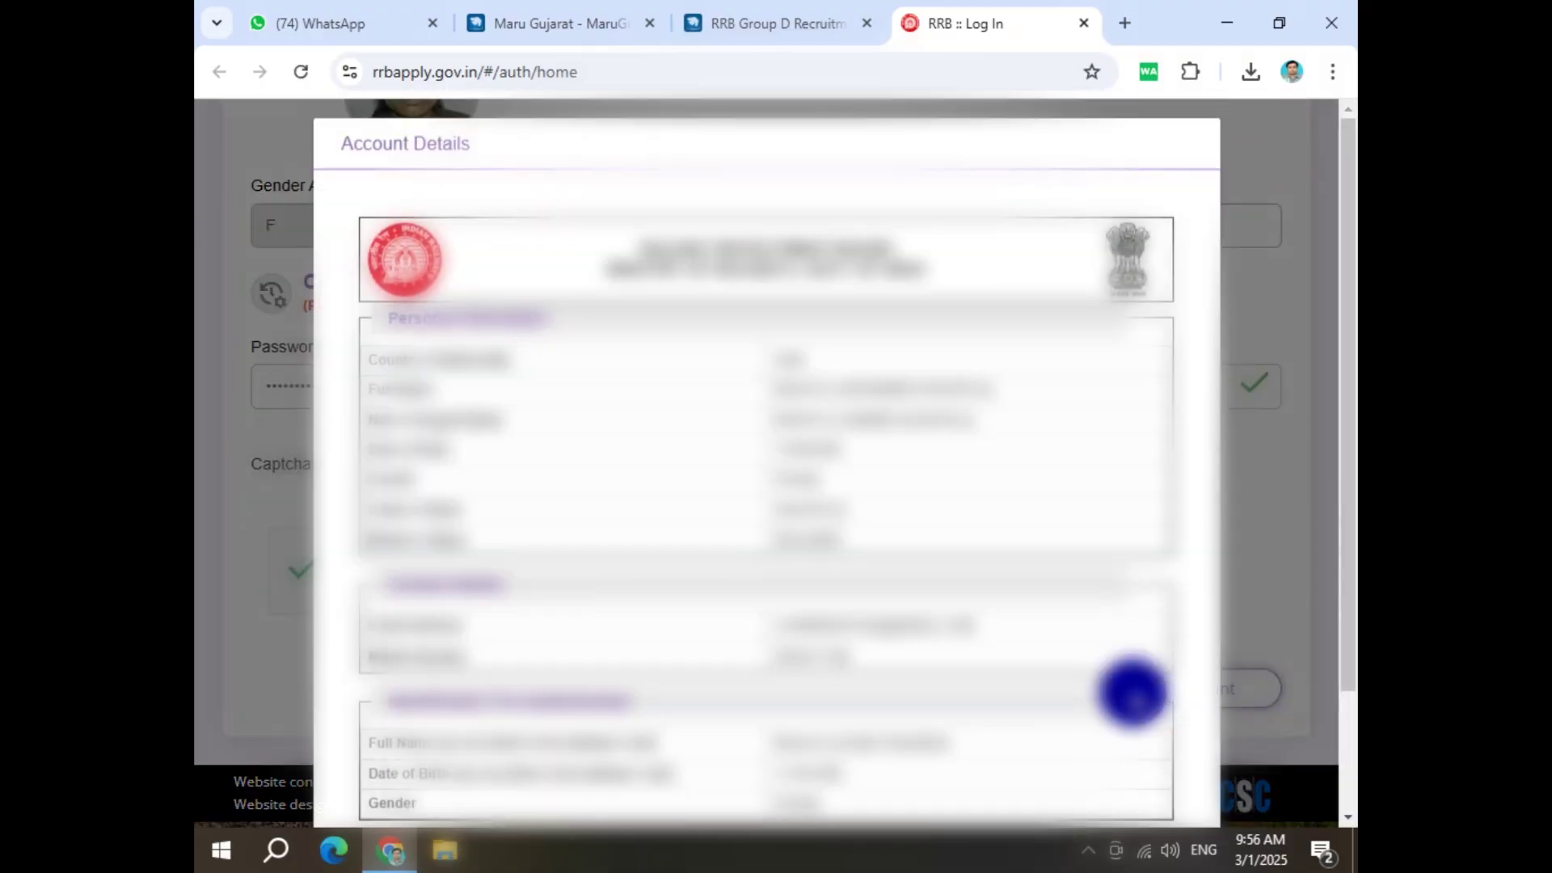
scroll(616, 443, down, 2)
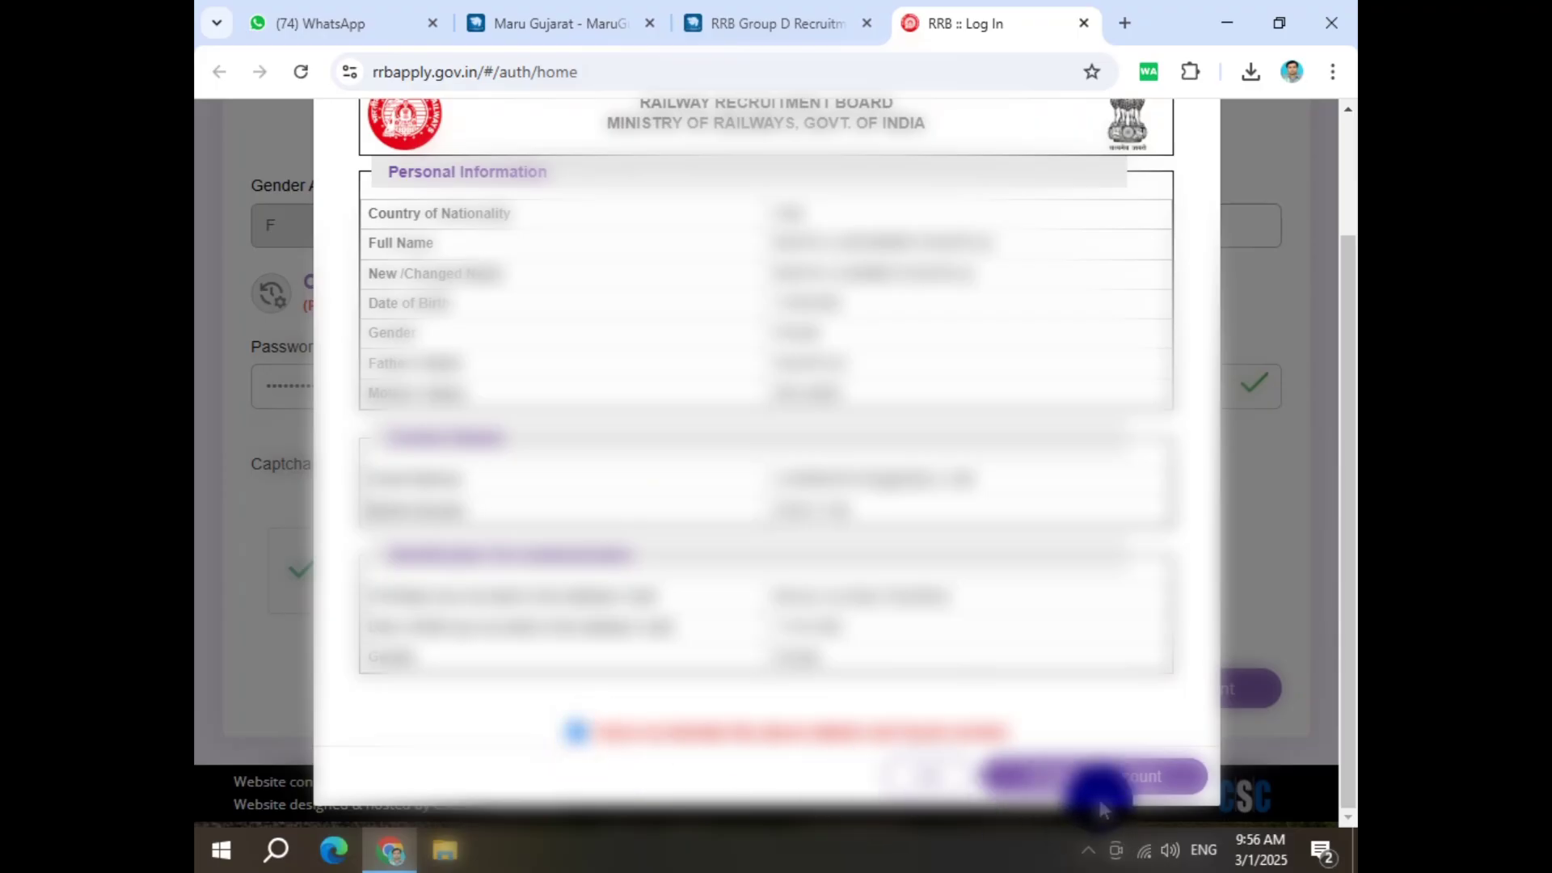
click(1123, 777)
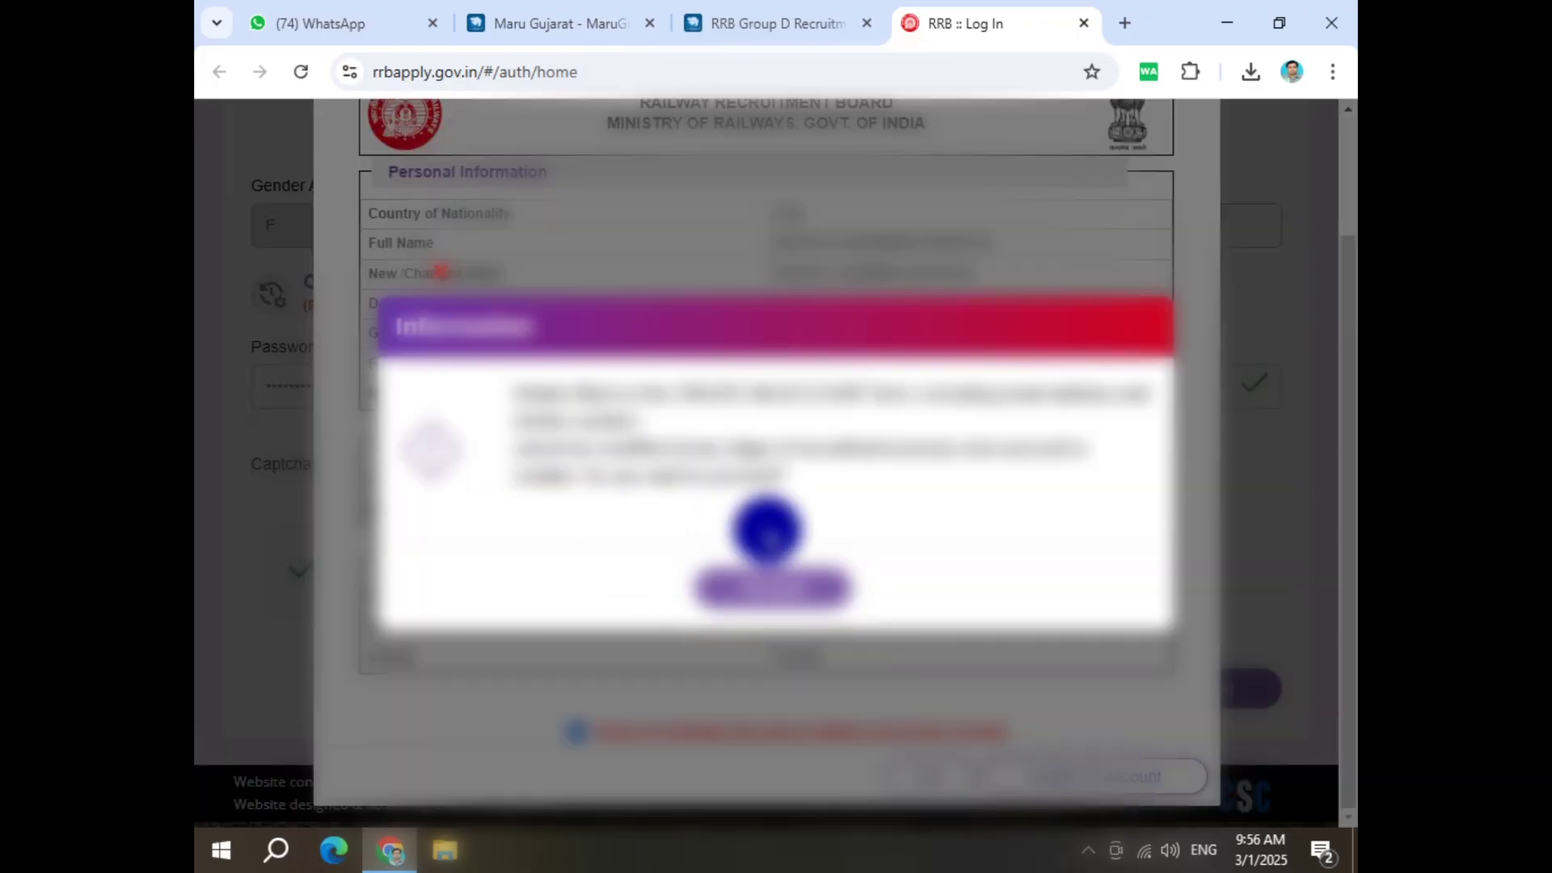
Dismiss the account-created notice, try Aadhaar login, and go back to the sign-in choices
click(766, 588)
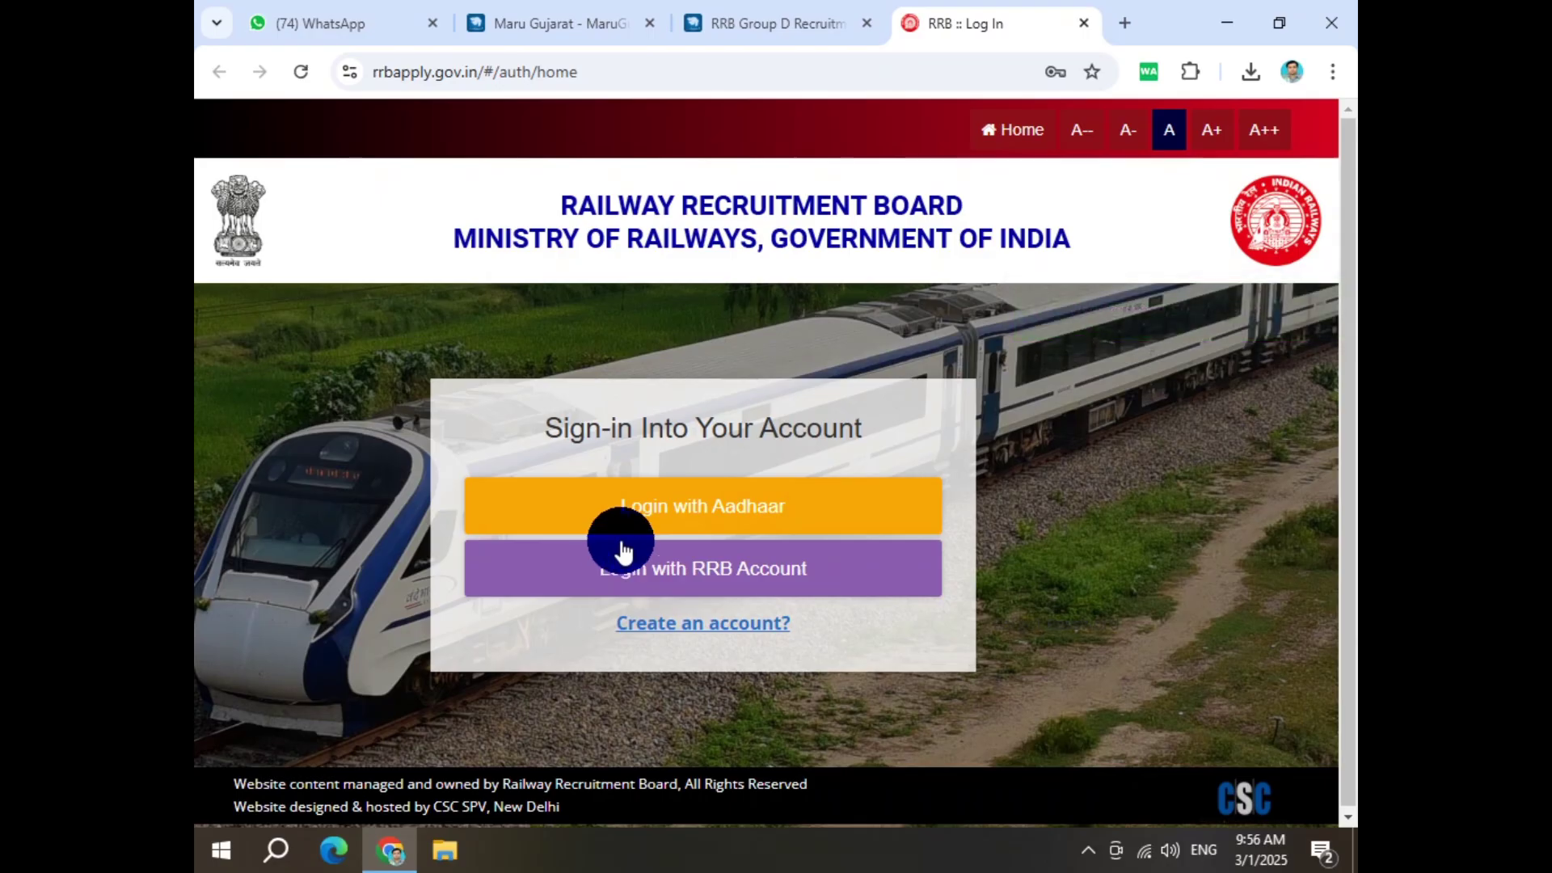
click(675, 527)
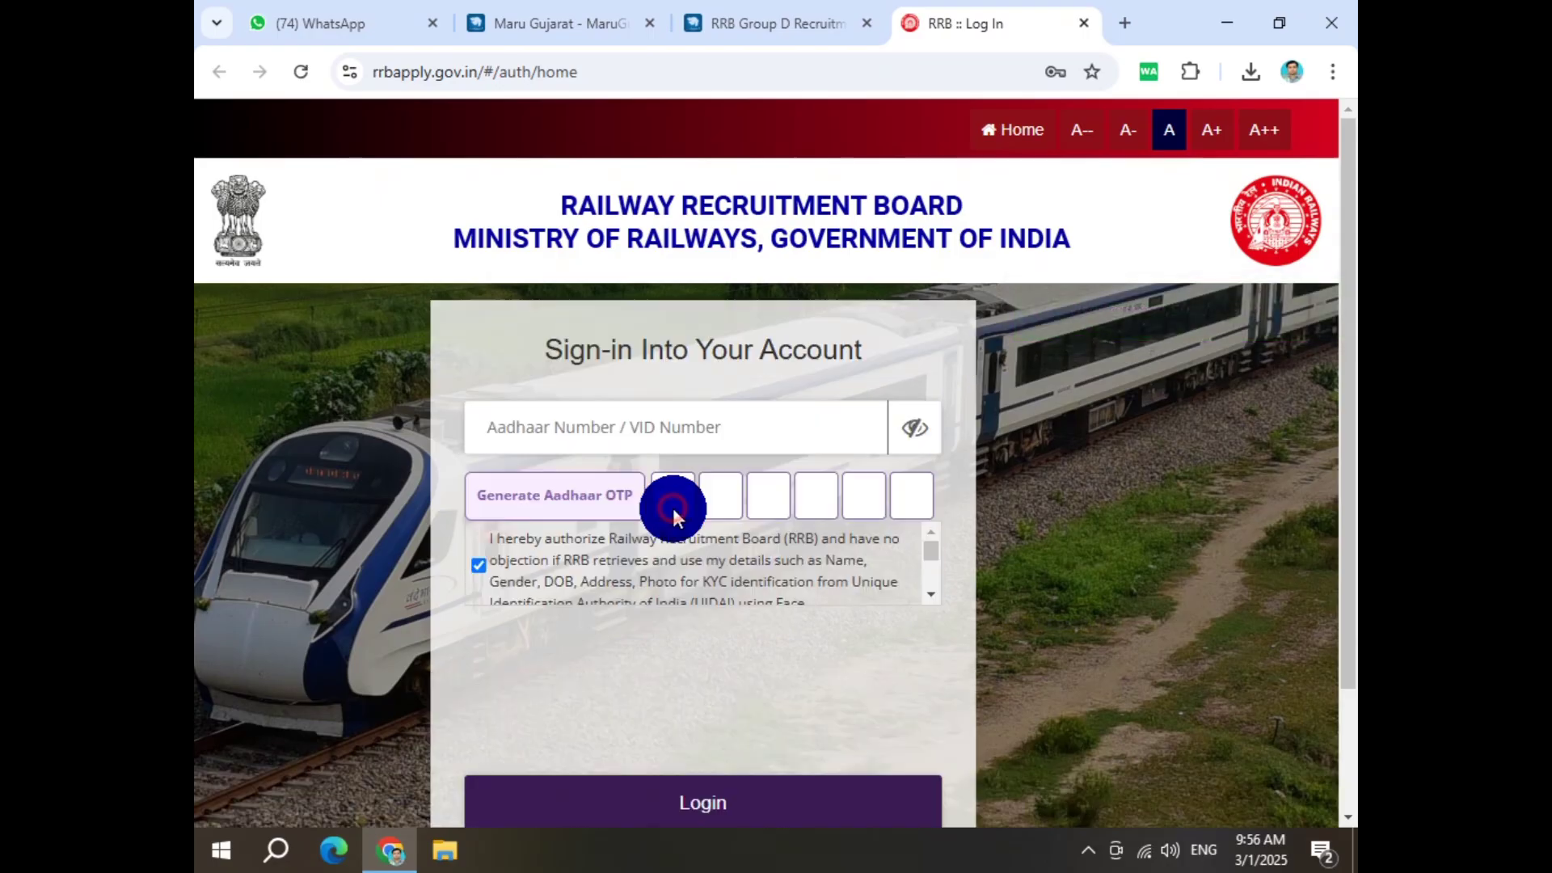
click(558, 432)
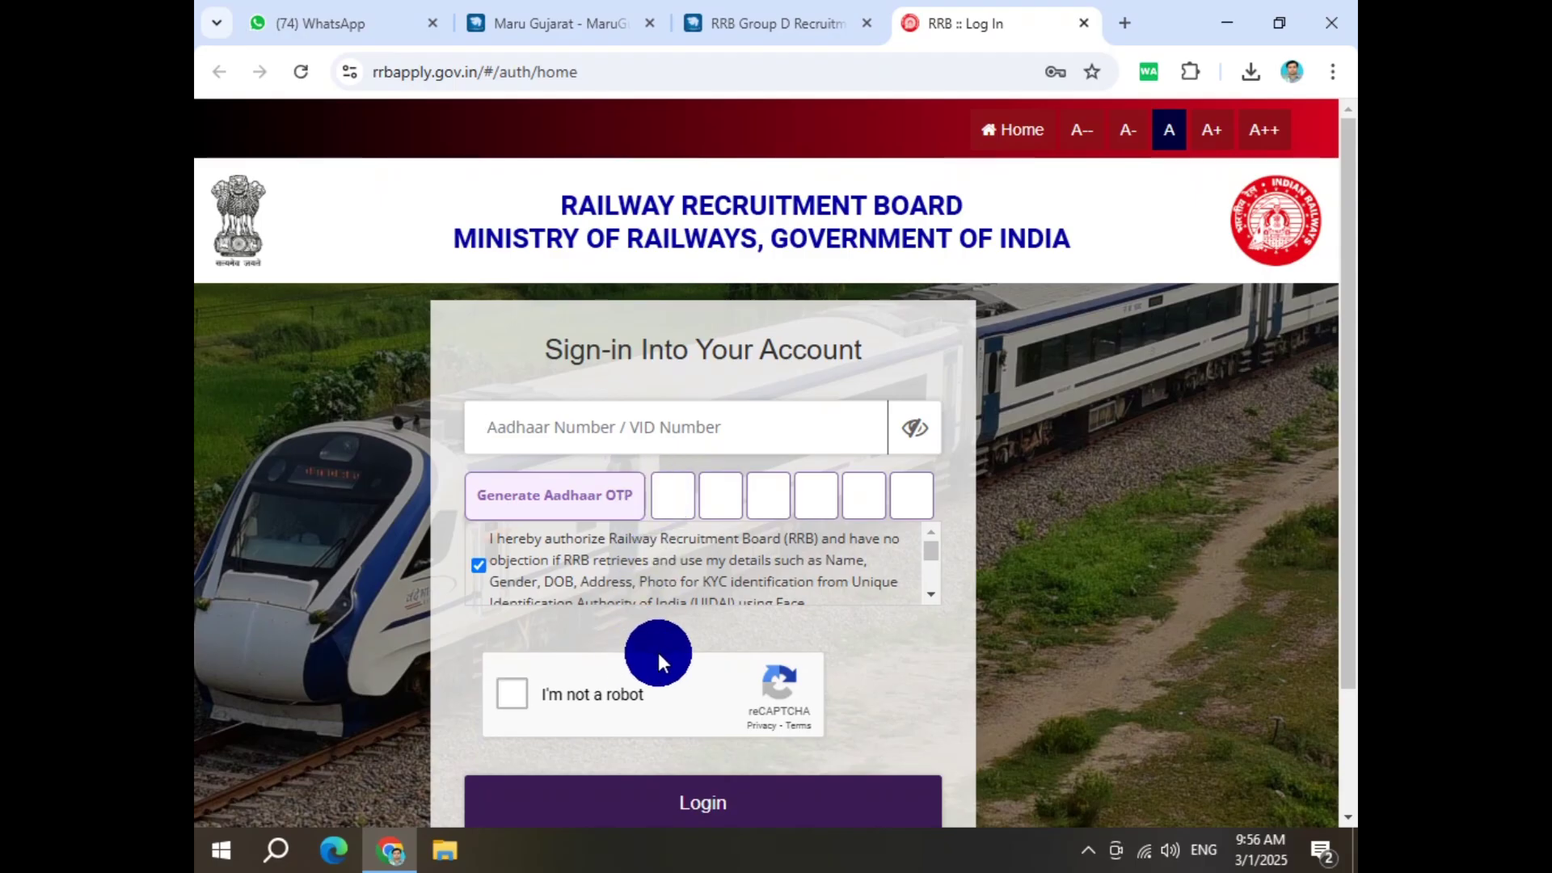
scroll(658, 646, down, 2)
click(490, 698)
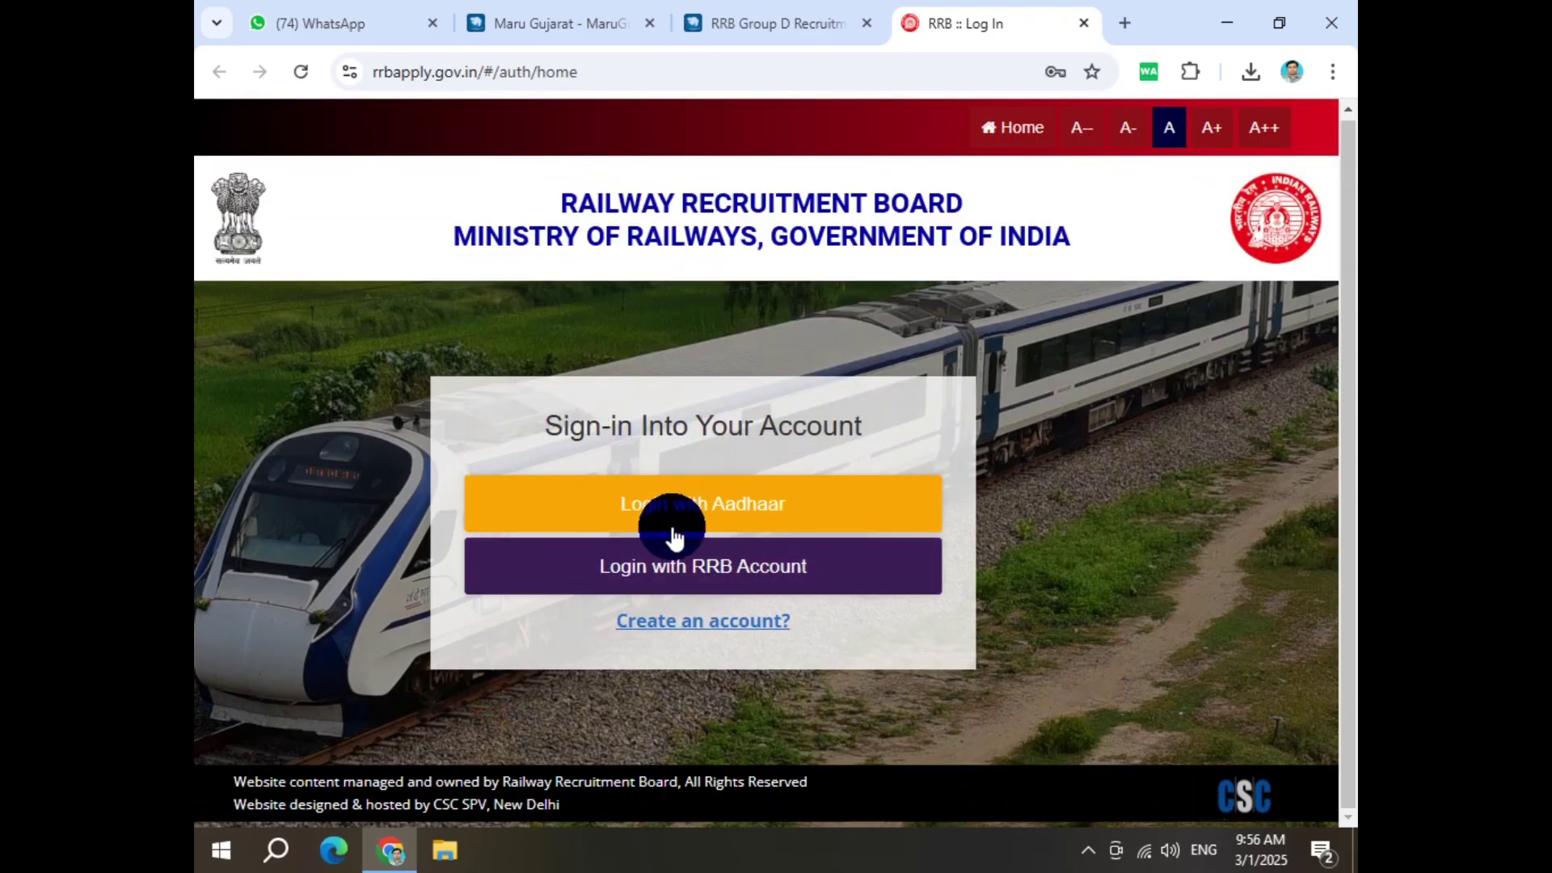
Log in with the RRB account's registered mobile number and password, passing the captcha
click(683, 575)
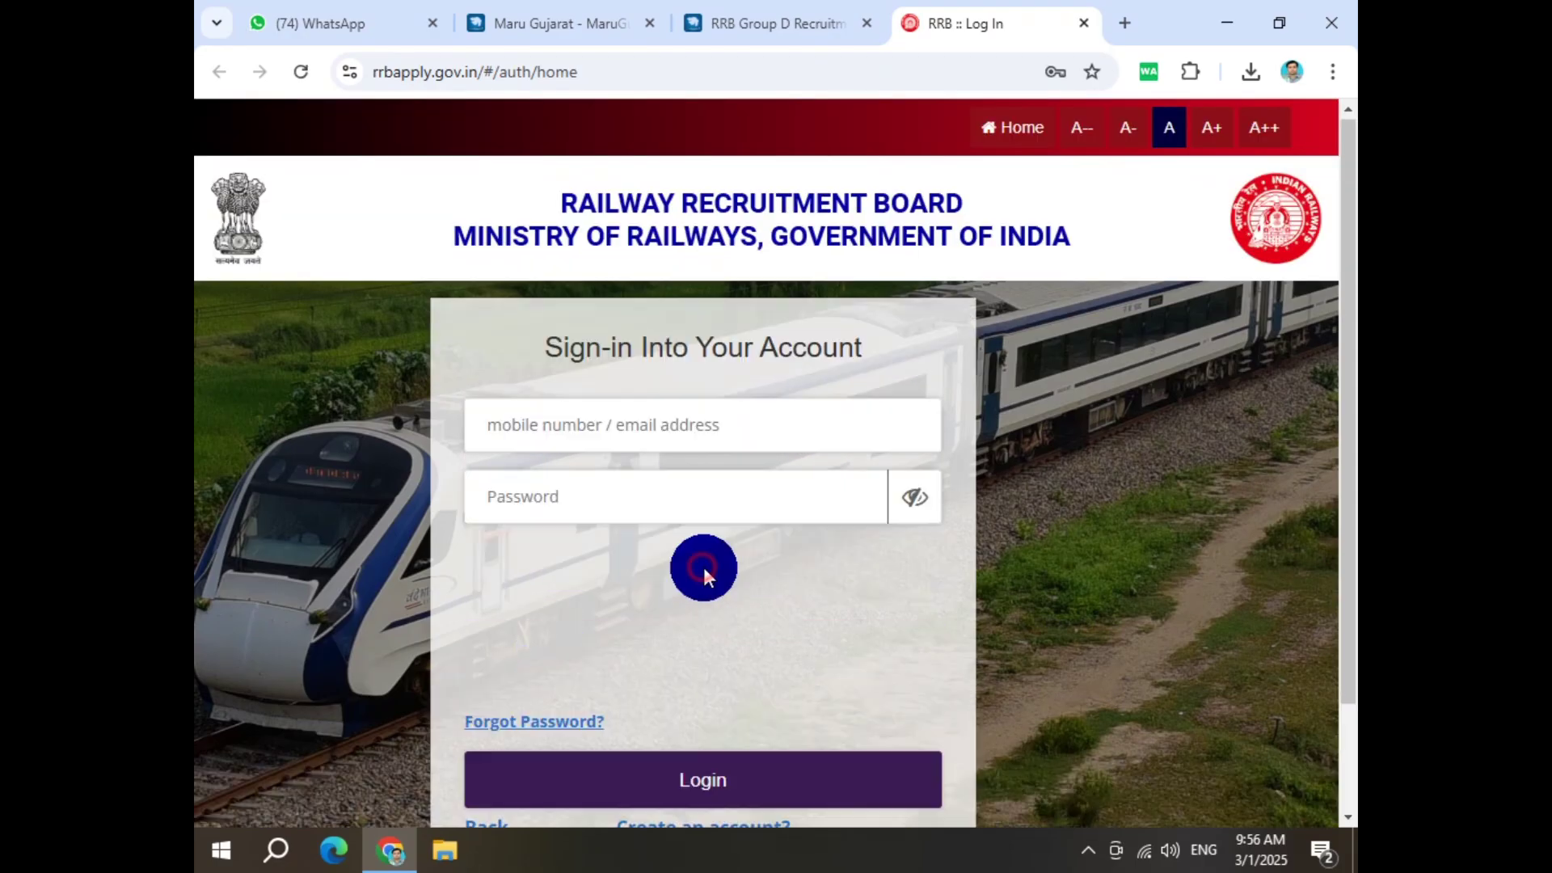
click(584, 446)
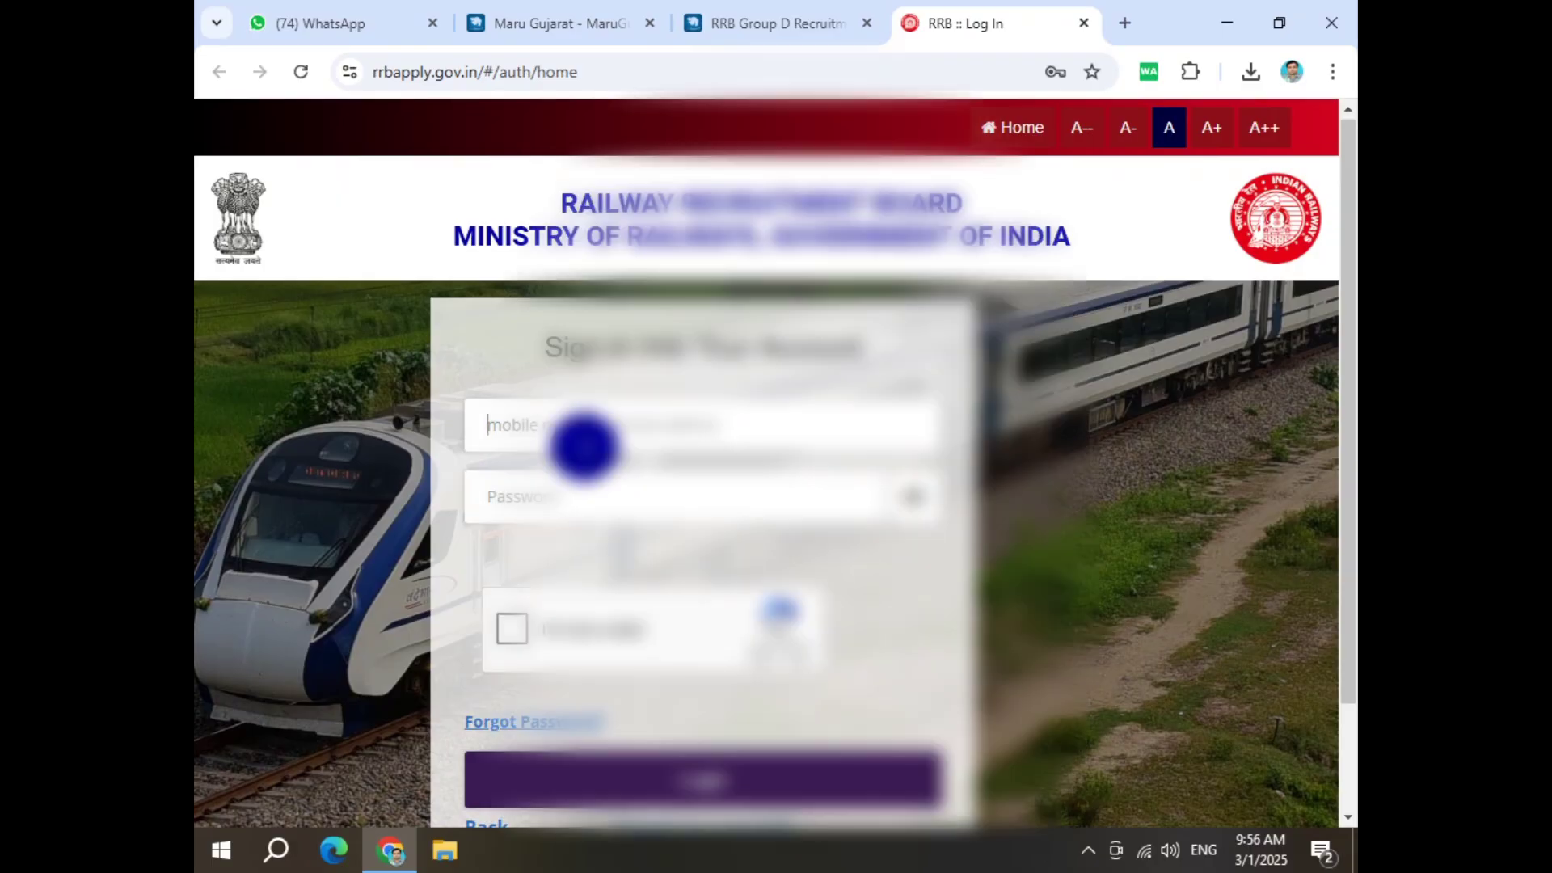
text(8780117)
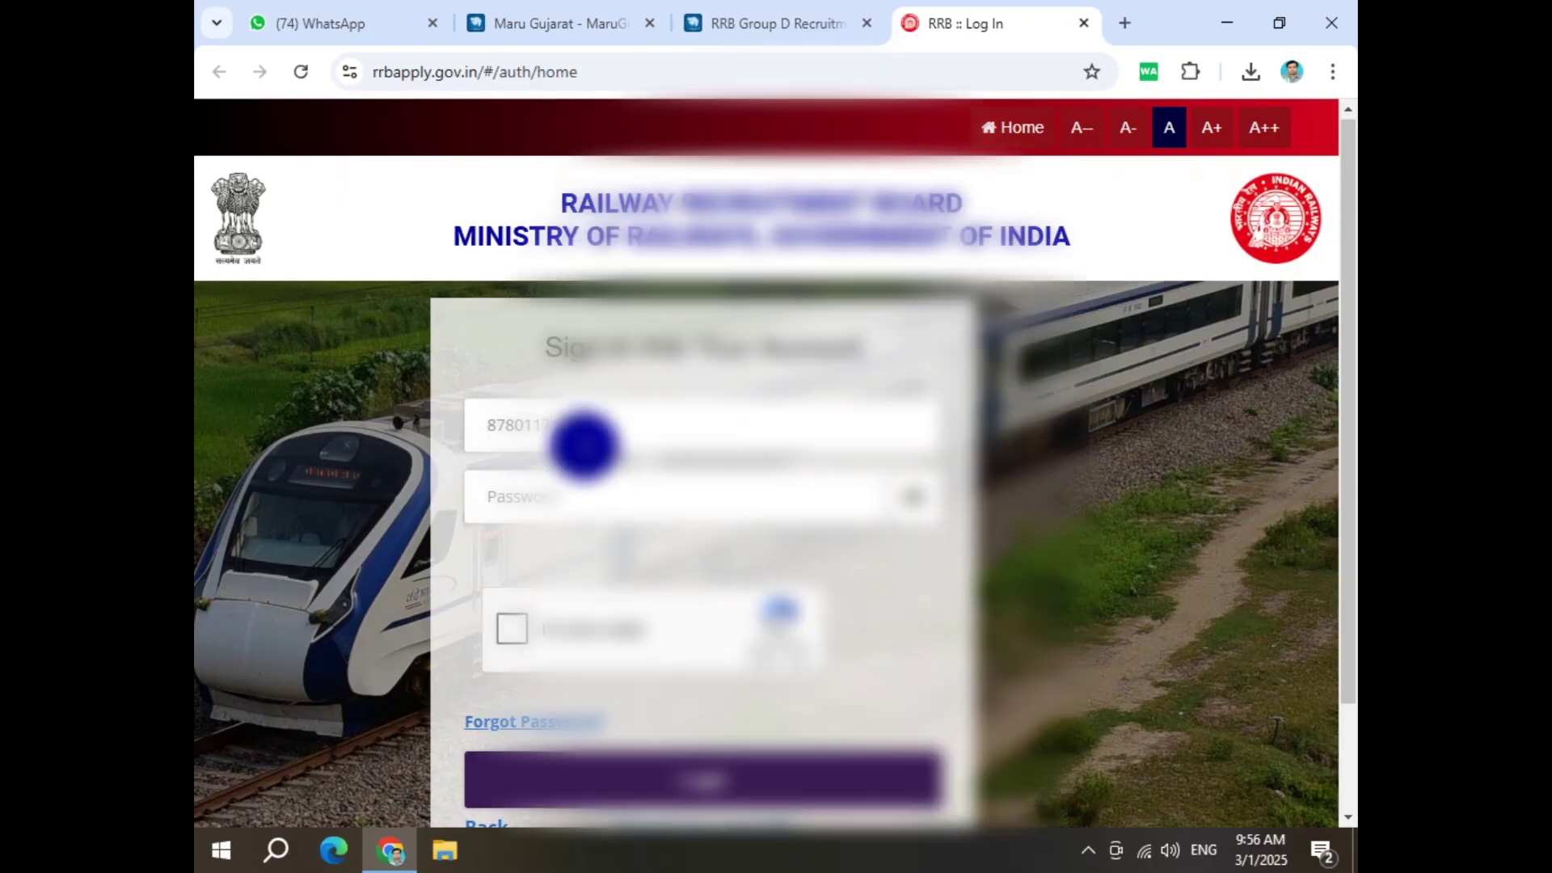
key(Tab)
text(•)
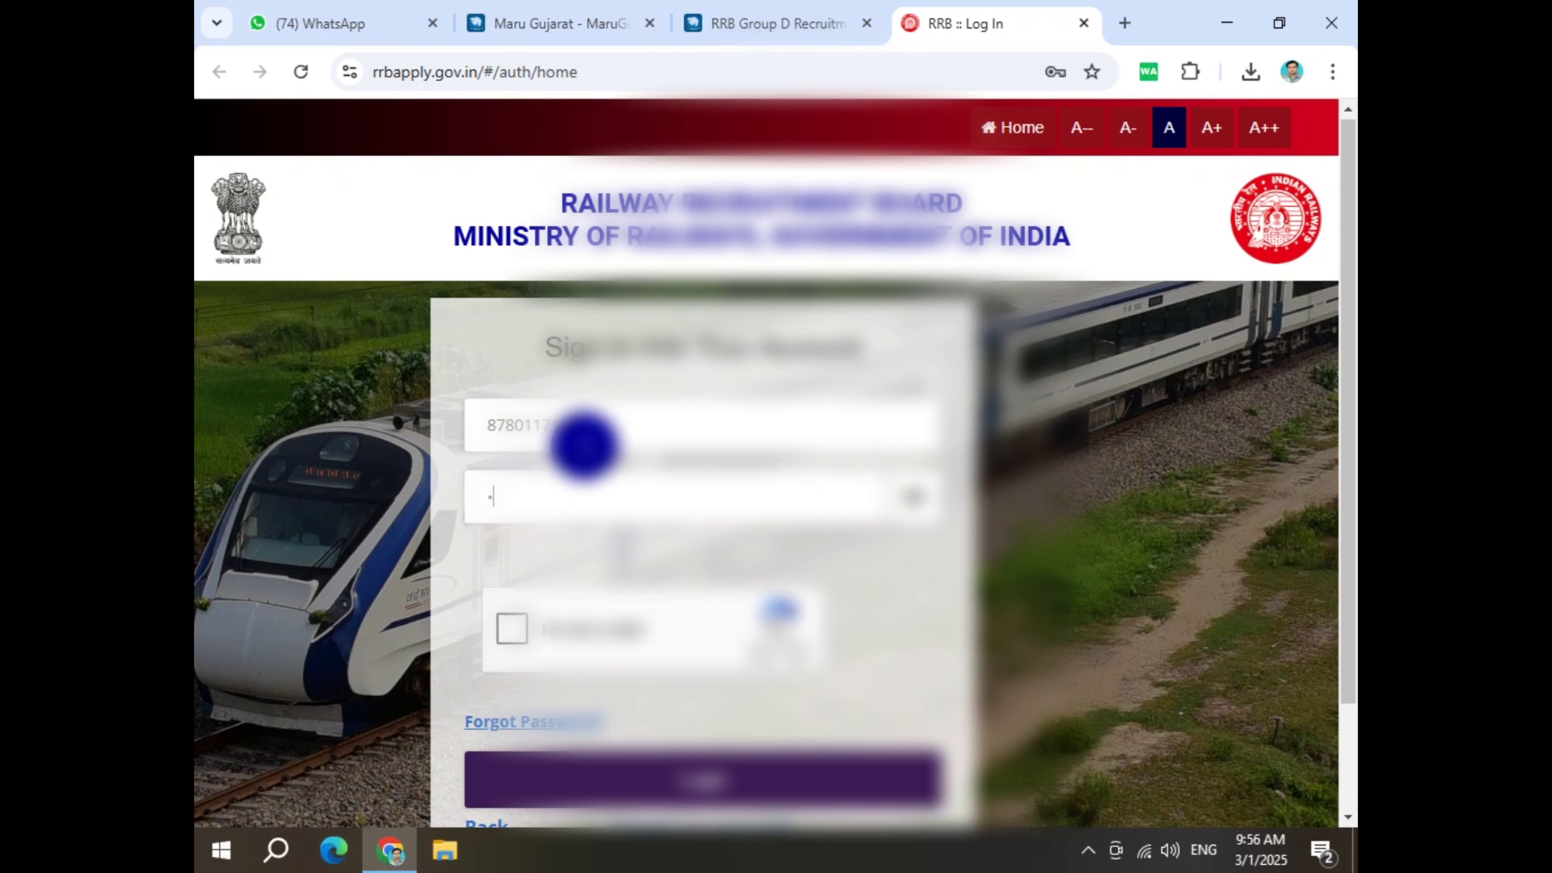
text(•••••••••)
click(509, 628)
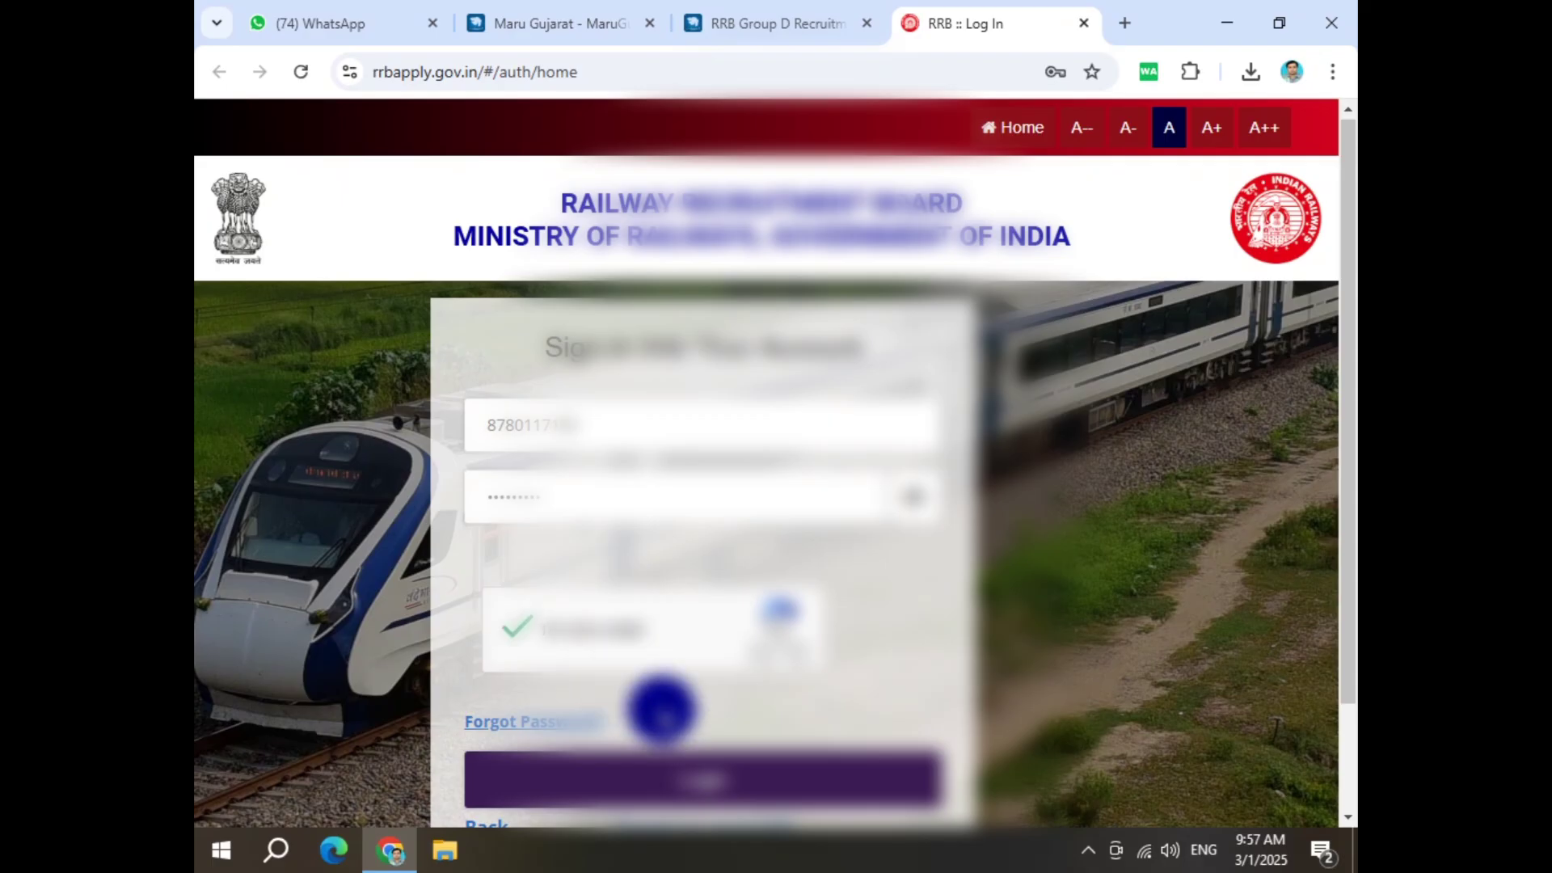
click(700, 770)
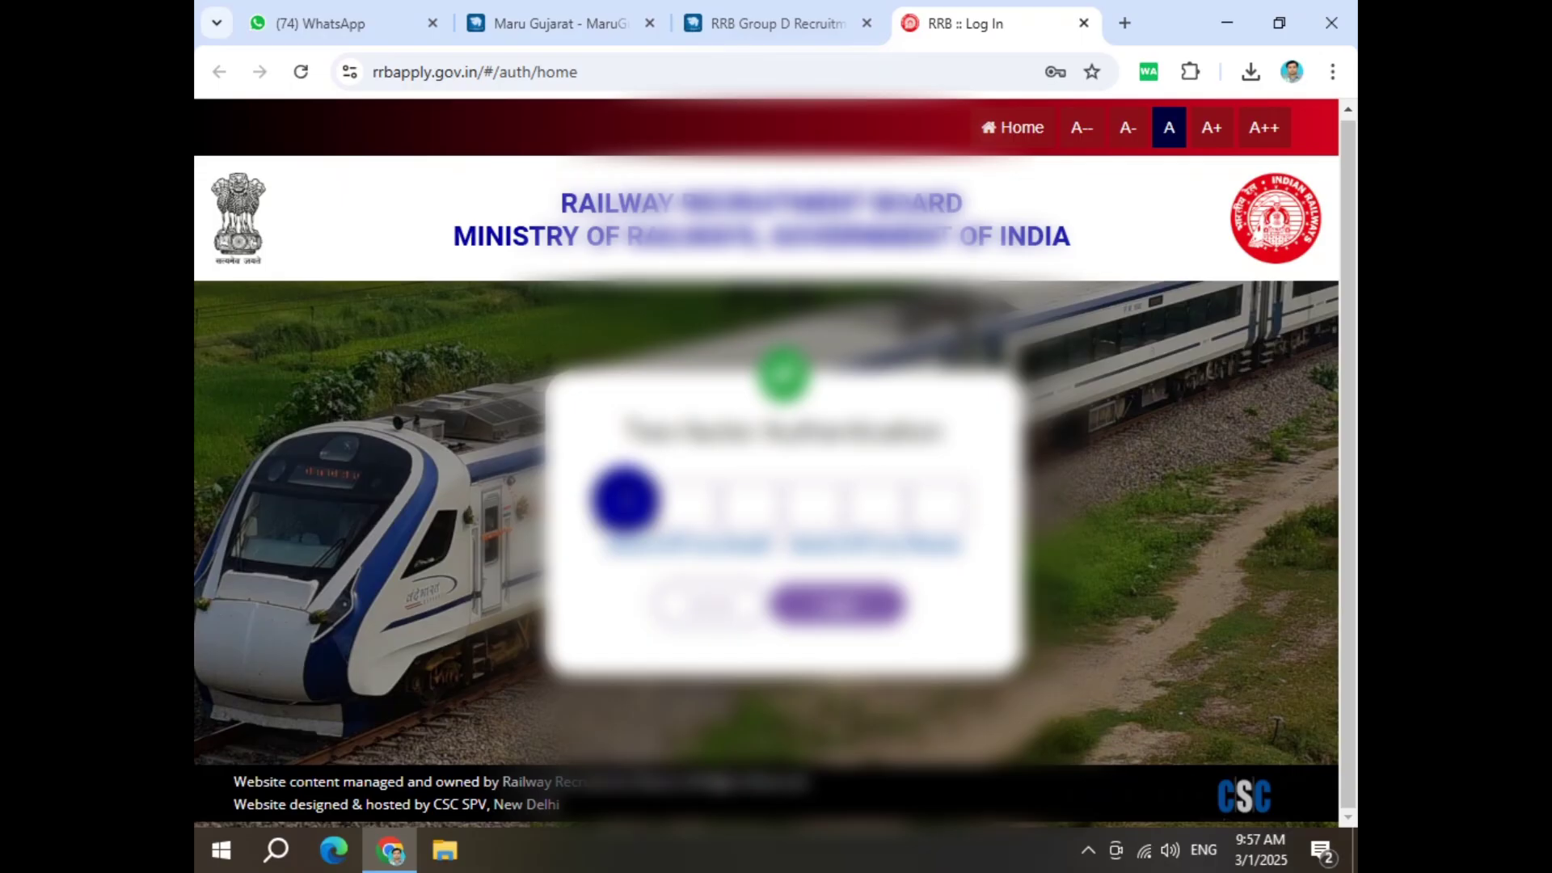
Send the OTP to the registered phone and type in the received code
click(833, 538)
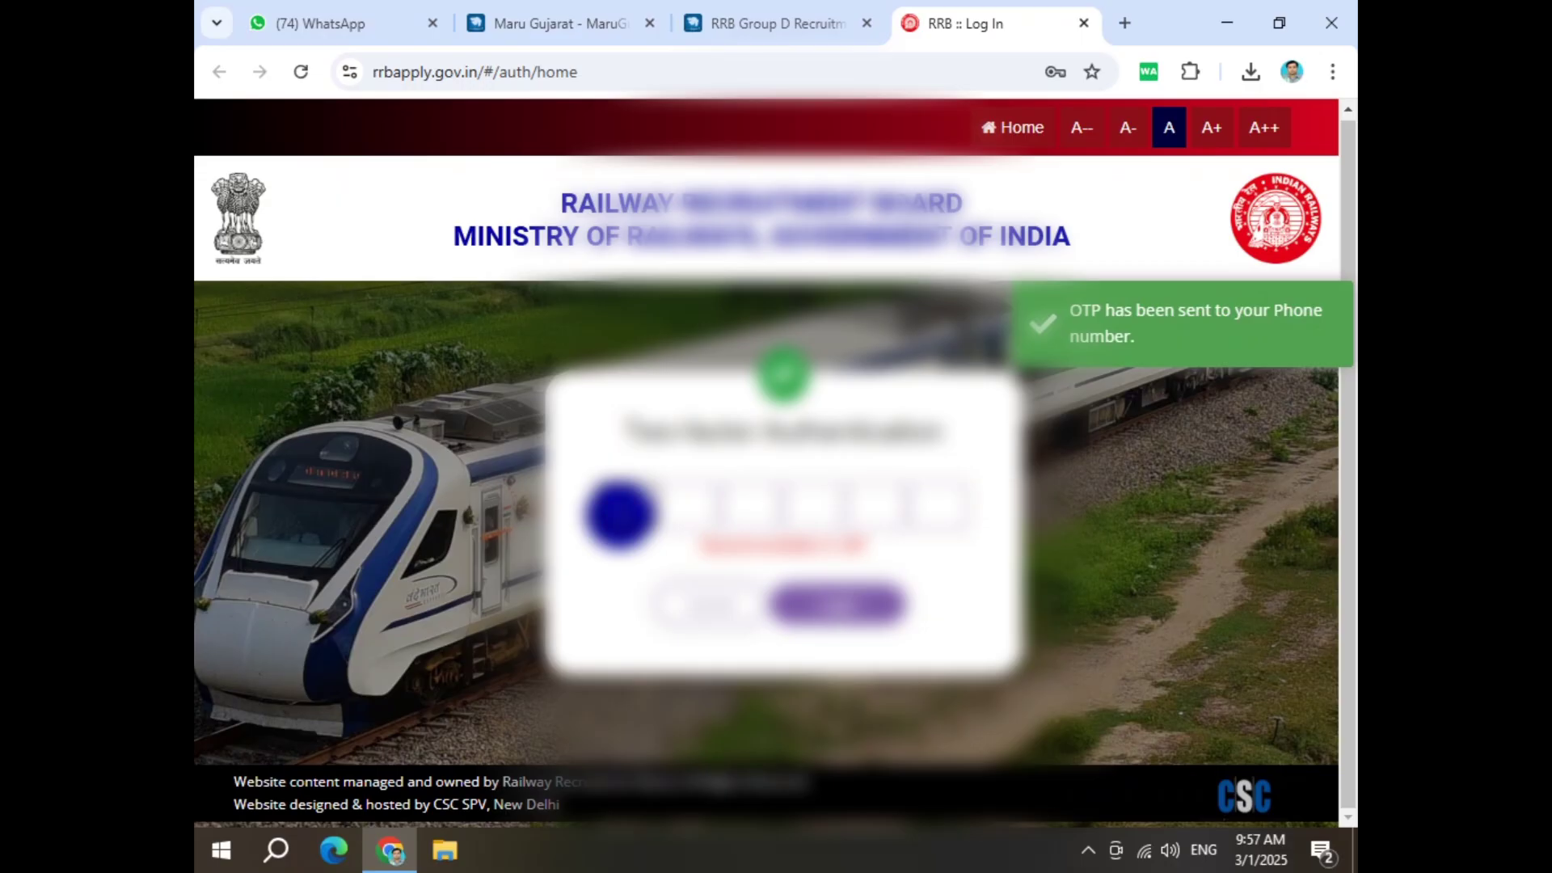
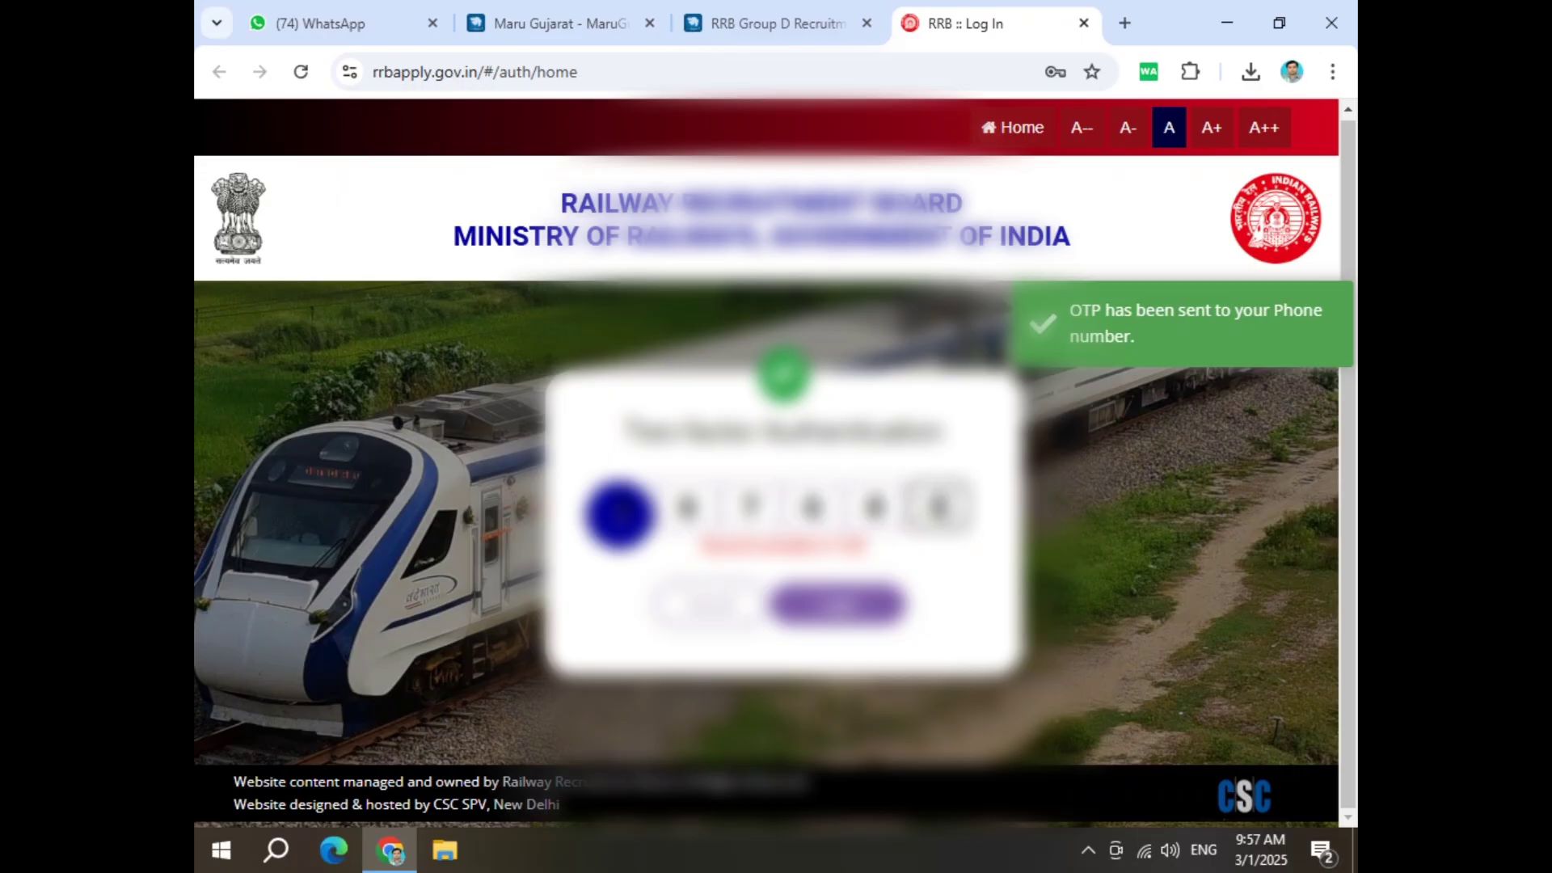
Submit the OTP and open Online Application, noting the 01/03/2025 closing date
click(827, 600)
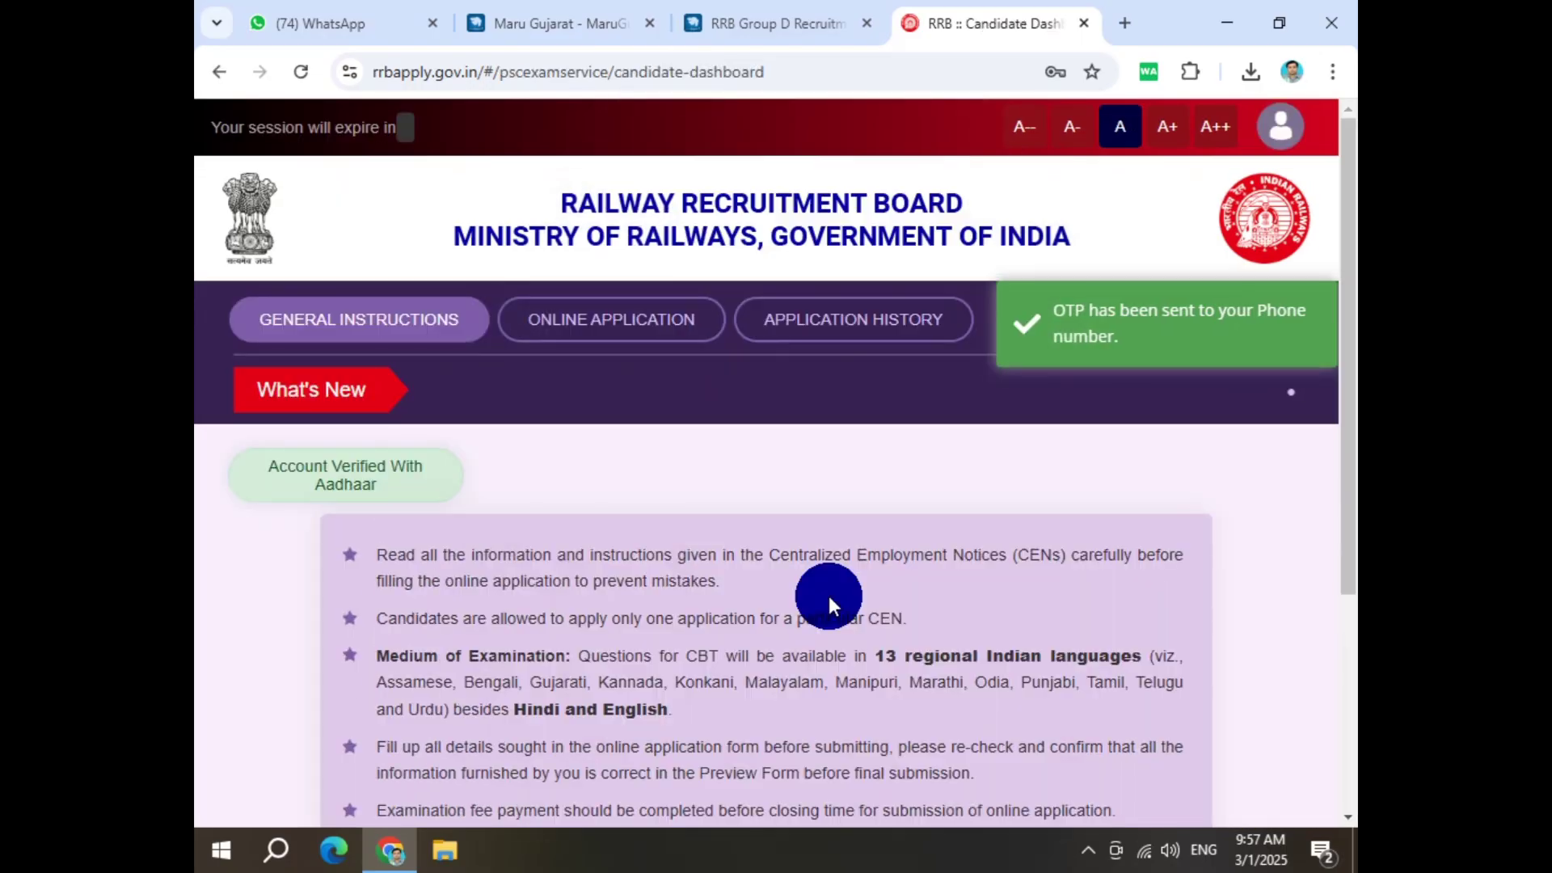
scroll(518, 535, down, 4)
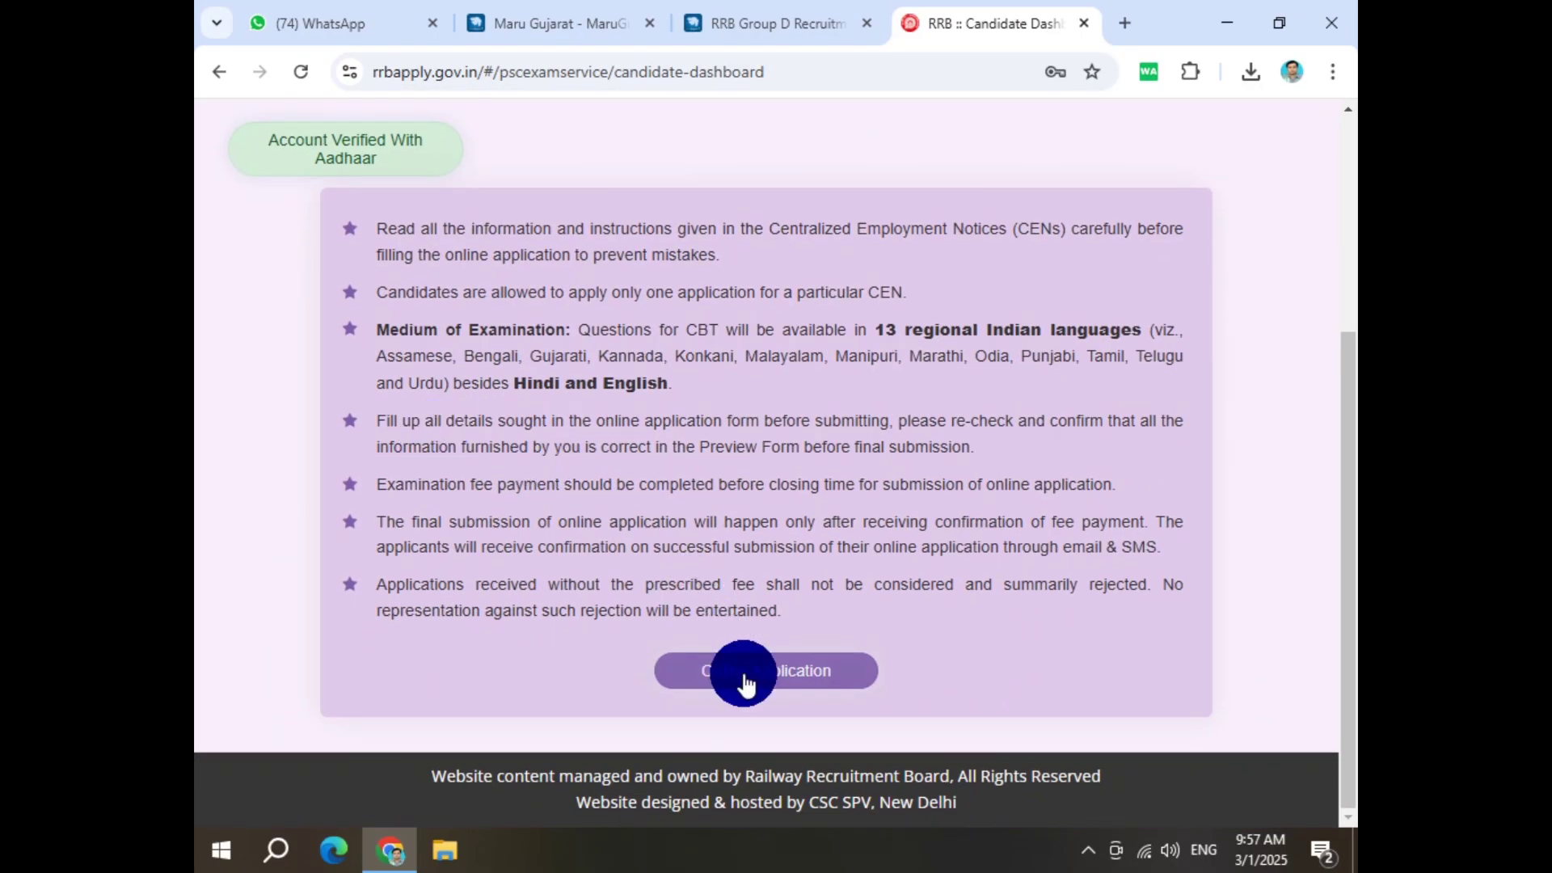
click(729, 677)
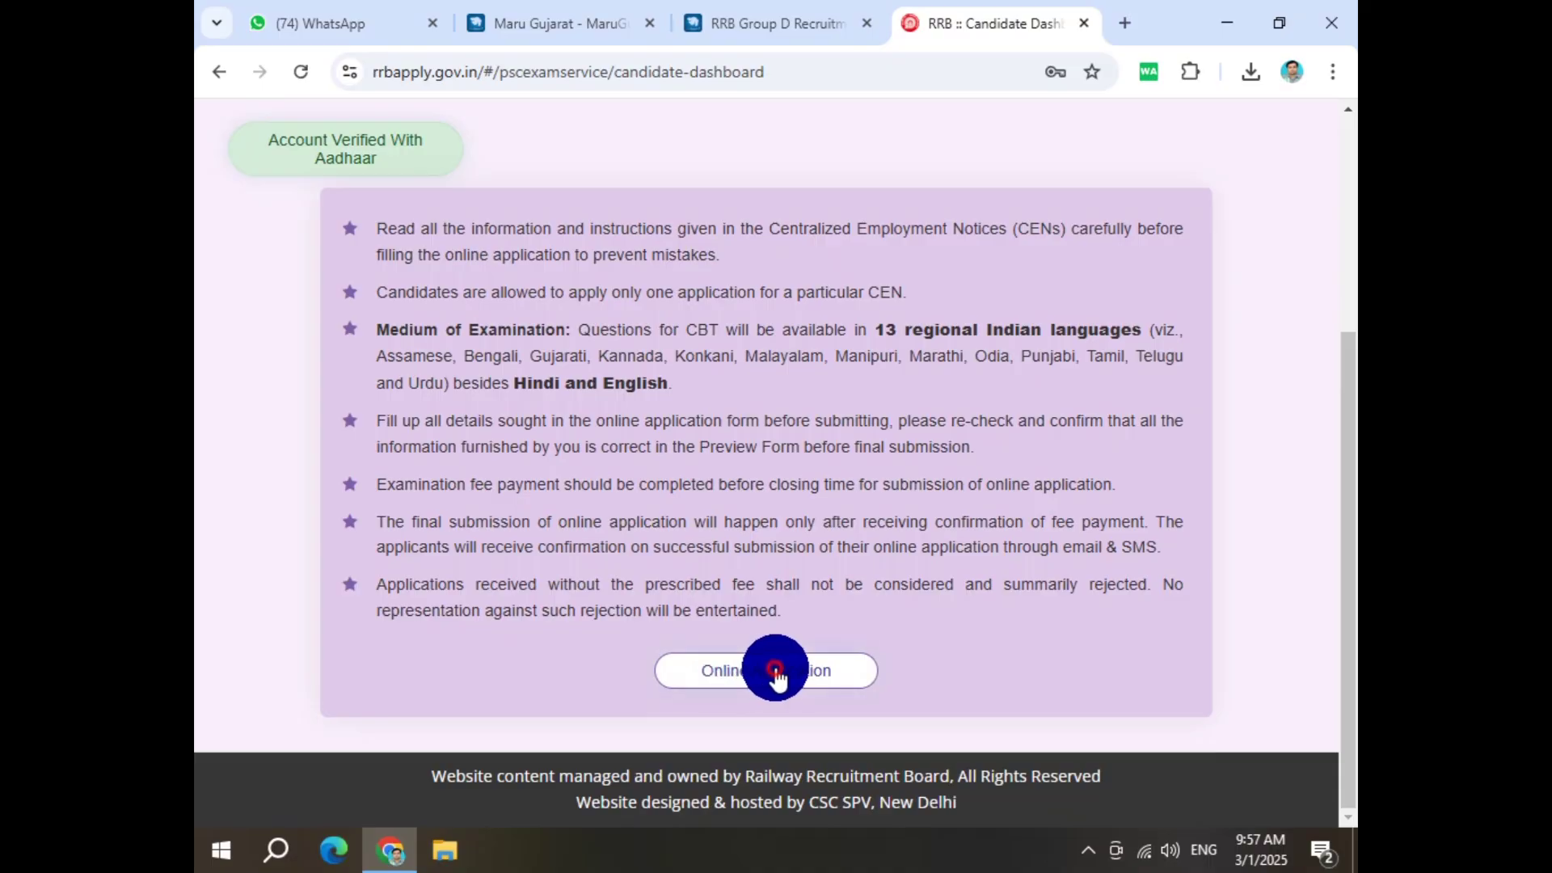
scroll(517, 517, down, 2)
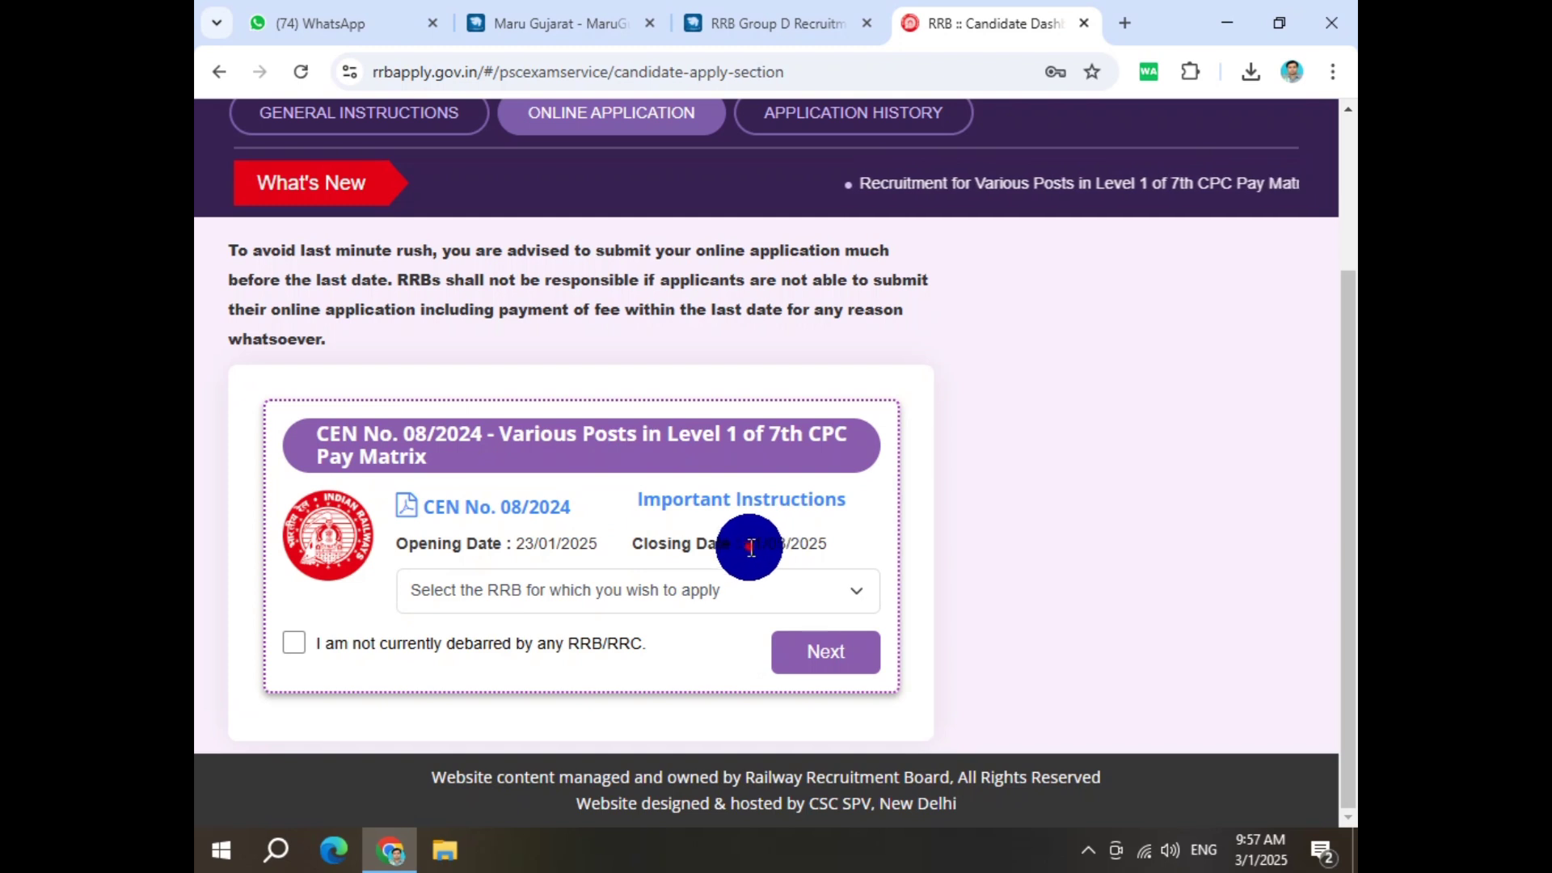
drag(747, 543, 835, 544)
click(835, 546)
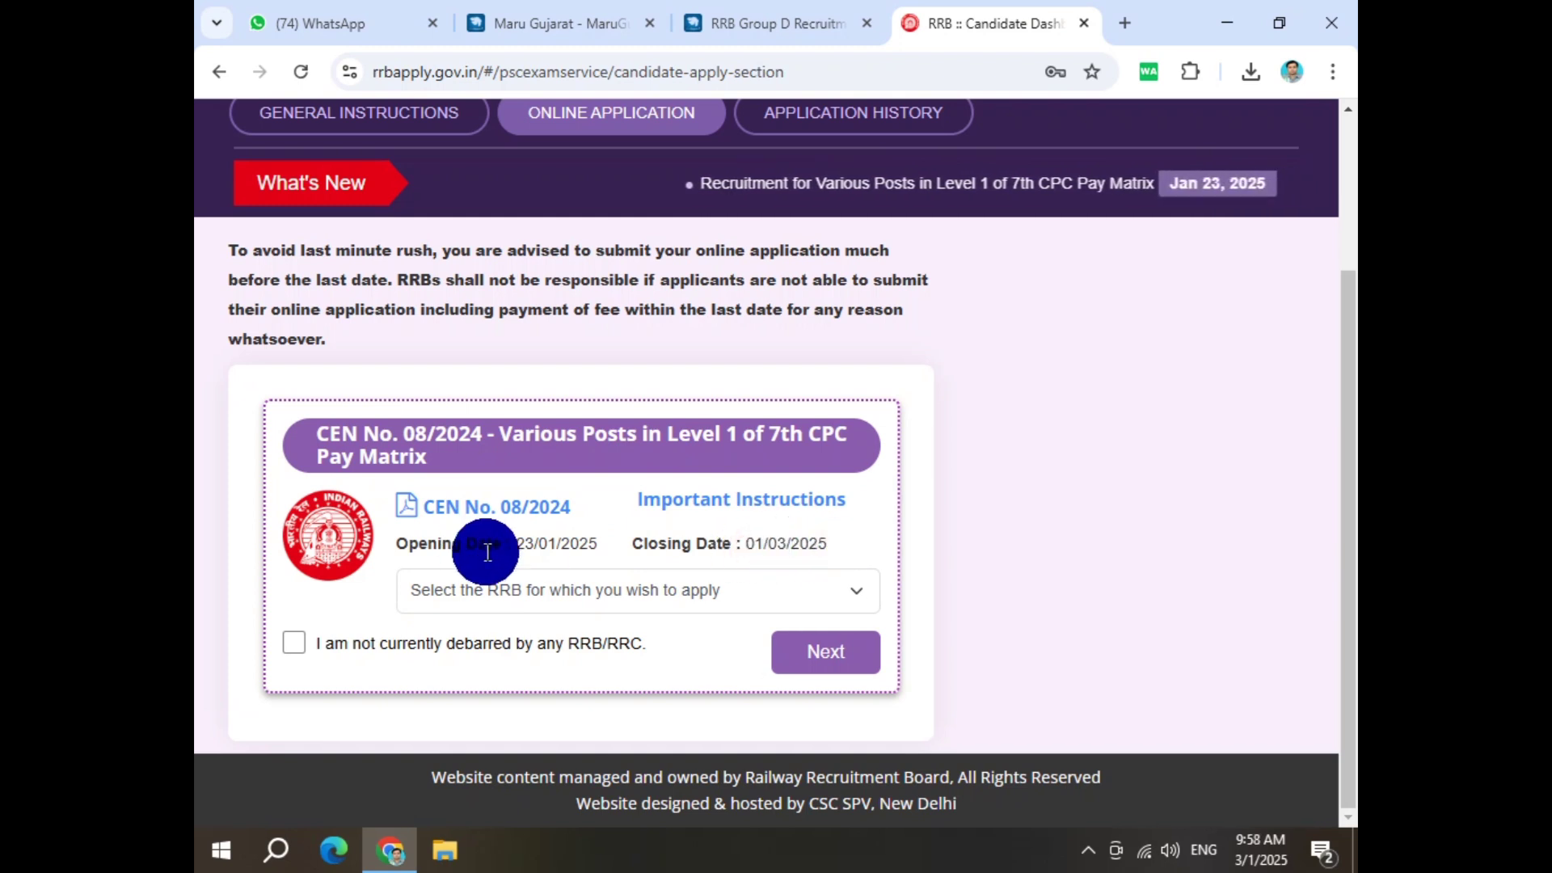
drag(627, 544, 834, 542)
click(834, 542)
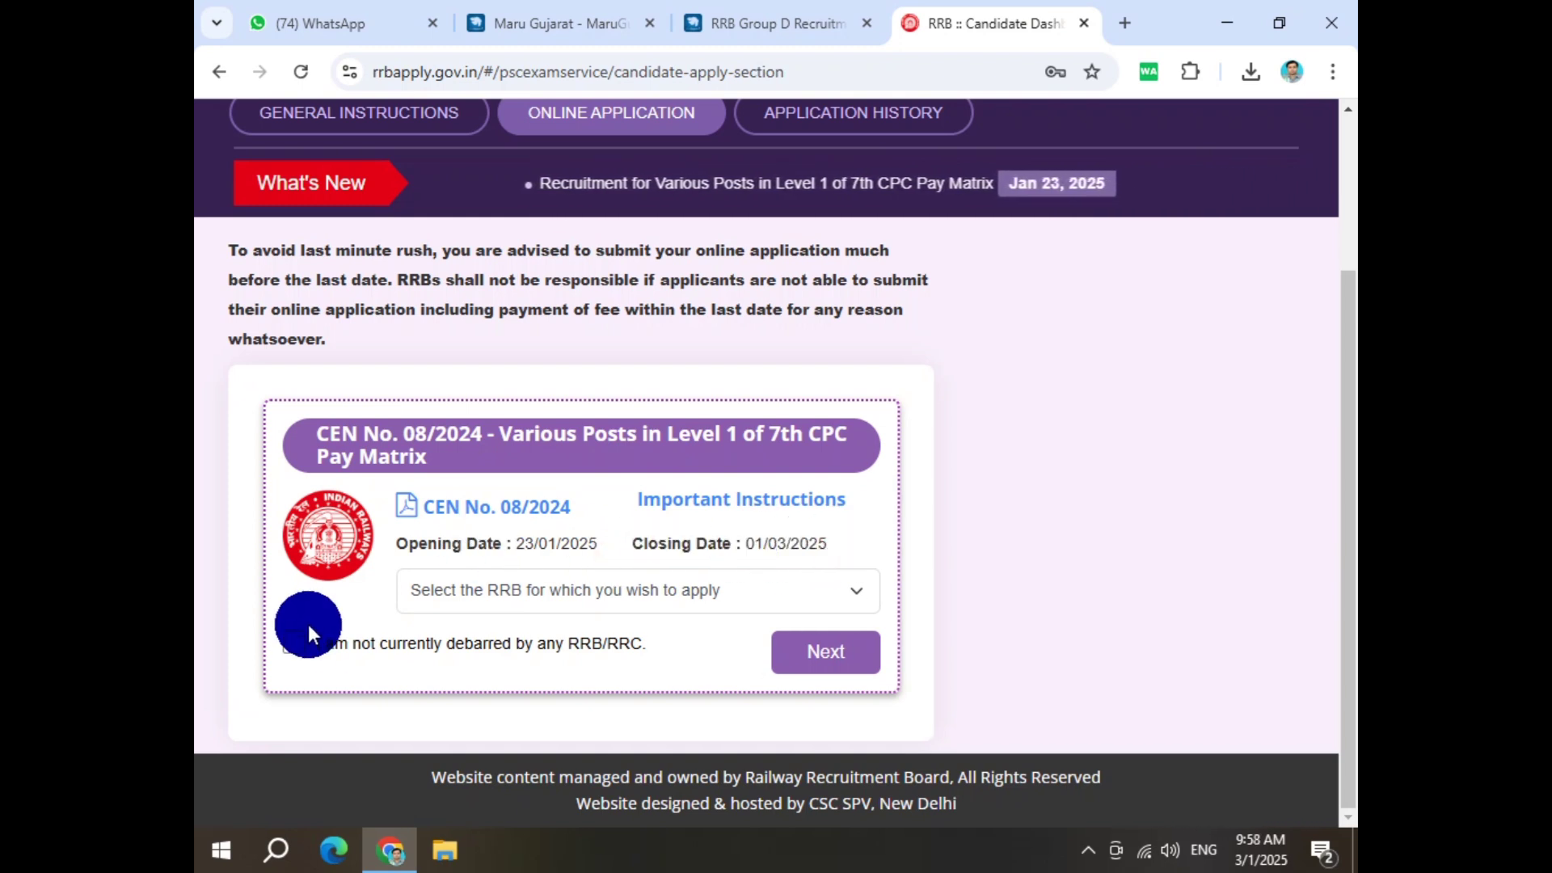
Choose RRB Ahmedabad, declare not debarred by any RRB/RRC, and proceed to the form
click(536, 610)
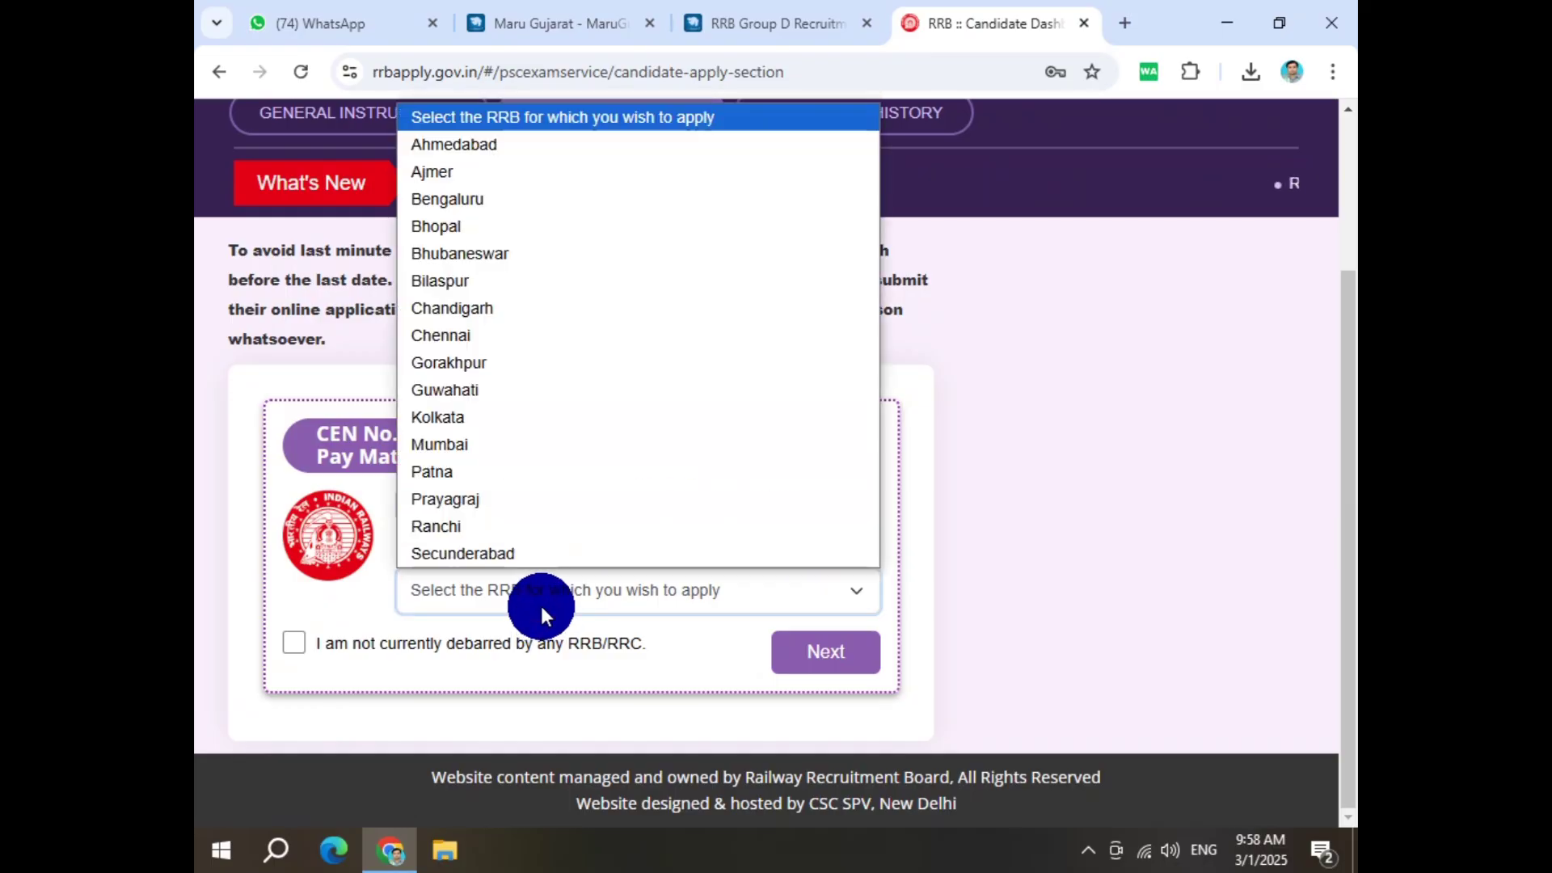
click(467, 142)
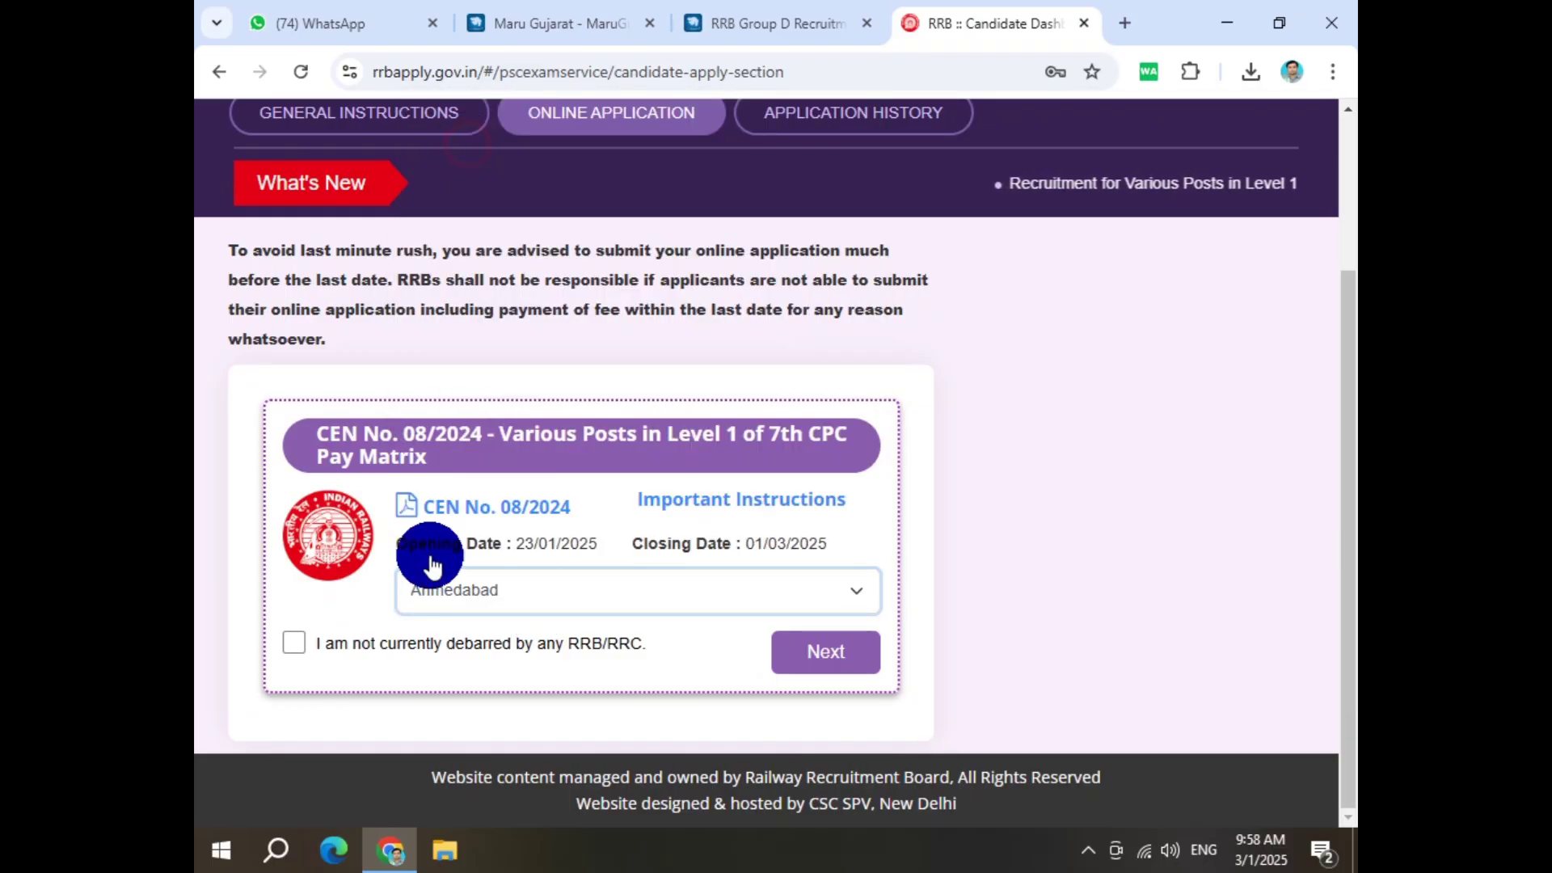
click(285, 644)
click(831, 656)
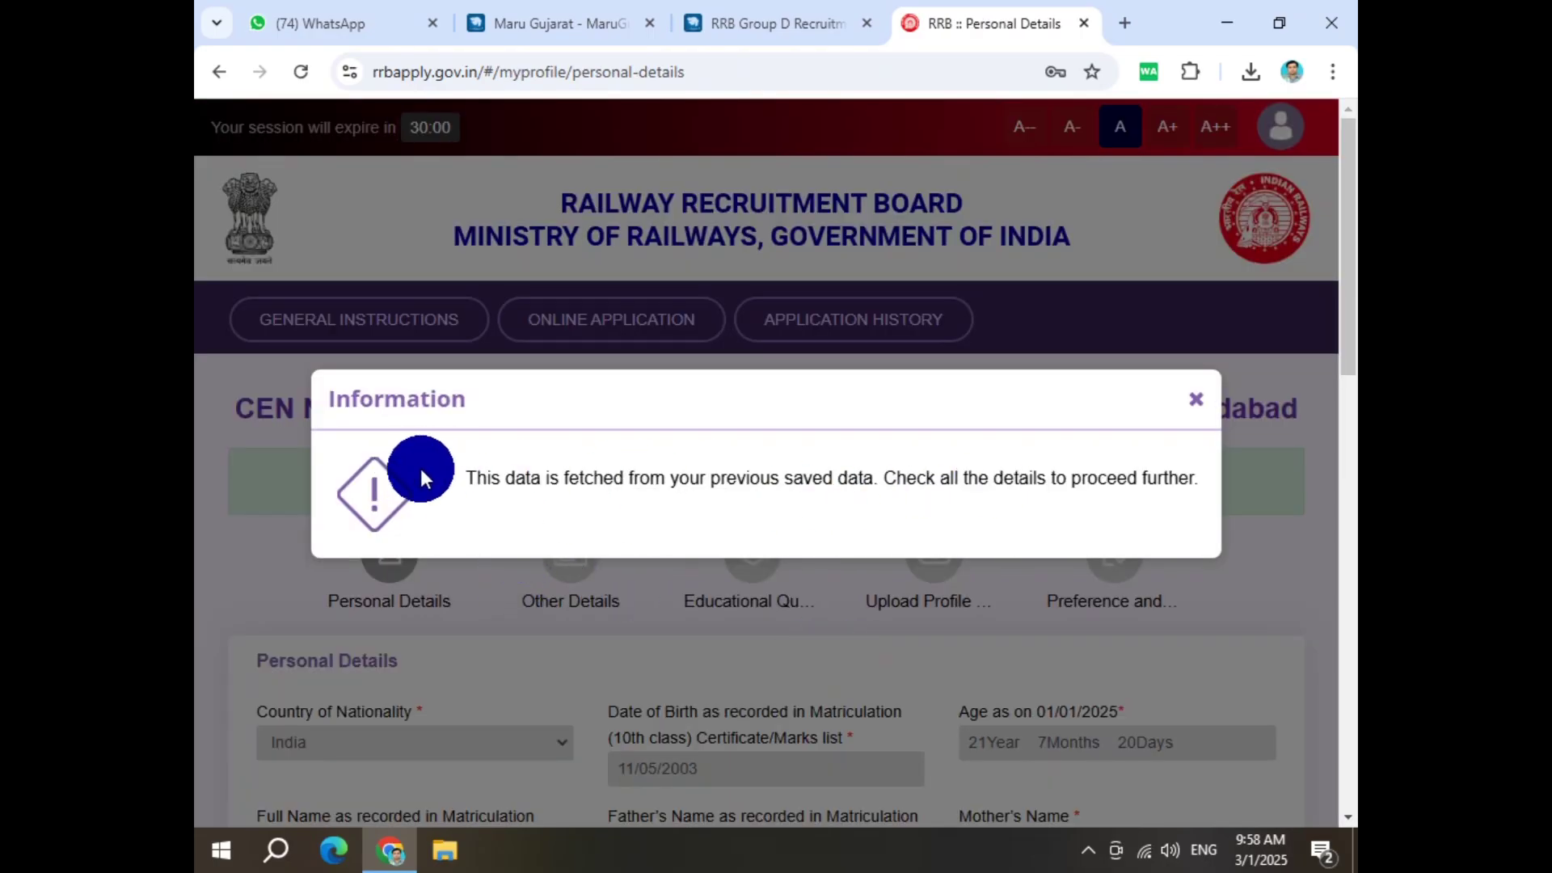
Close the information notice and choose the marital status and religion
drag(491, 477, 975, 503)
drag(1141, 504, 1146, 502)
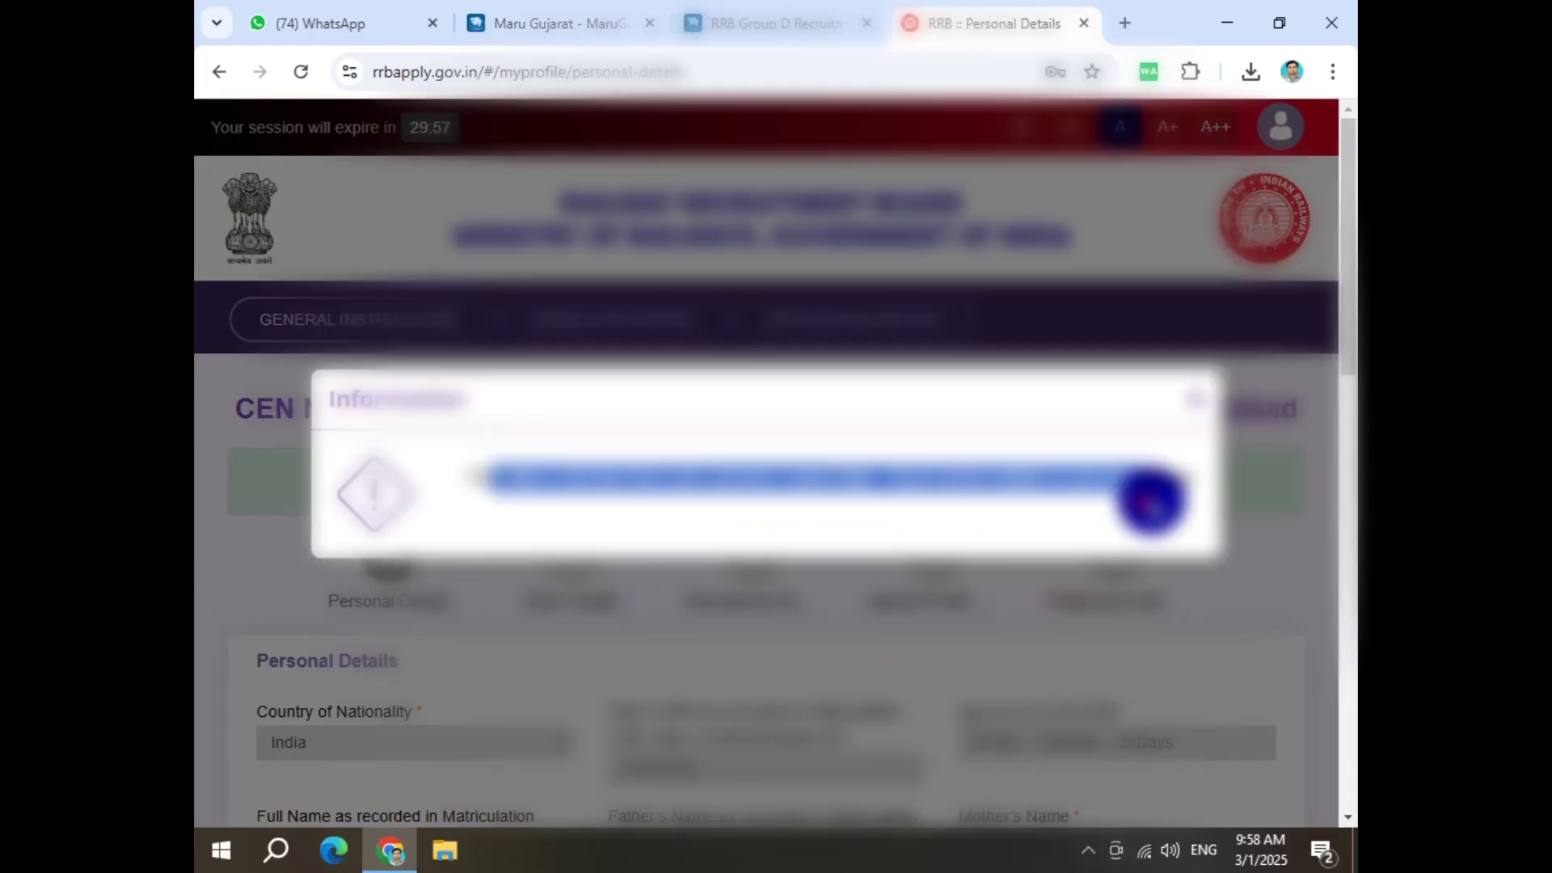
click(1196, 398)
scroll(578, 469, down, 3)
scroll(578, 468, down, 1)
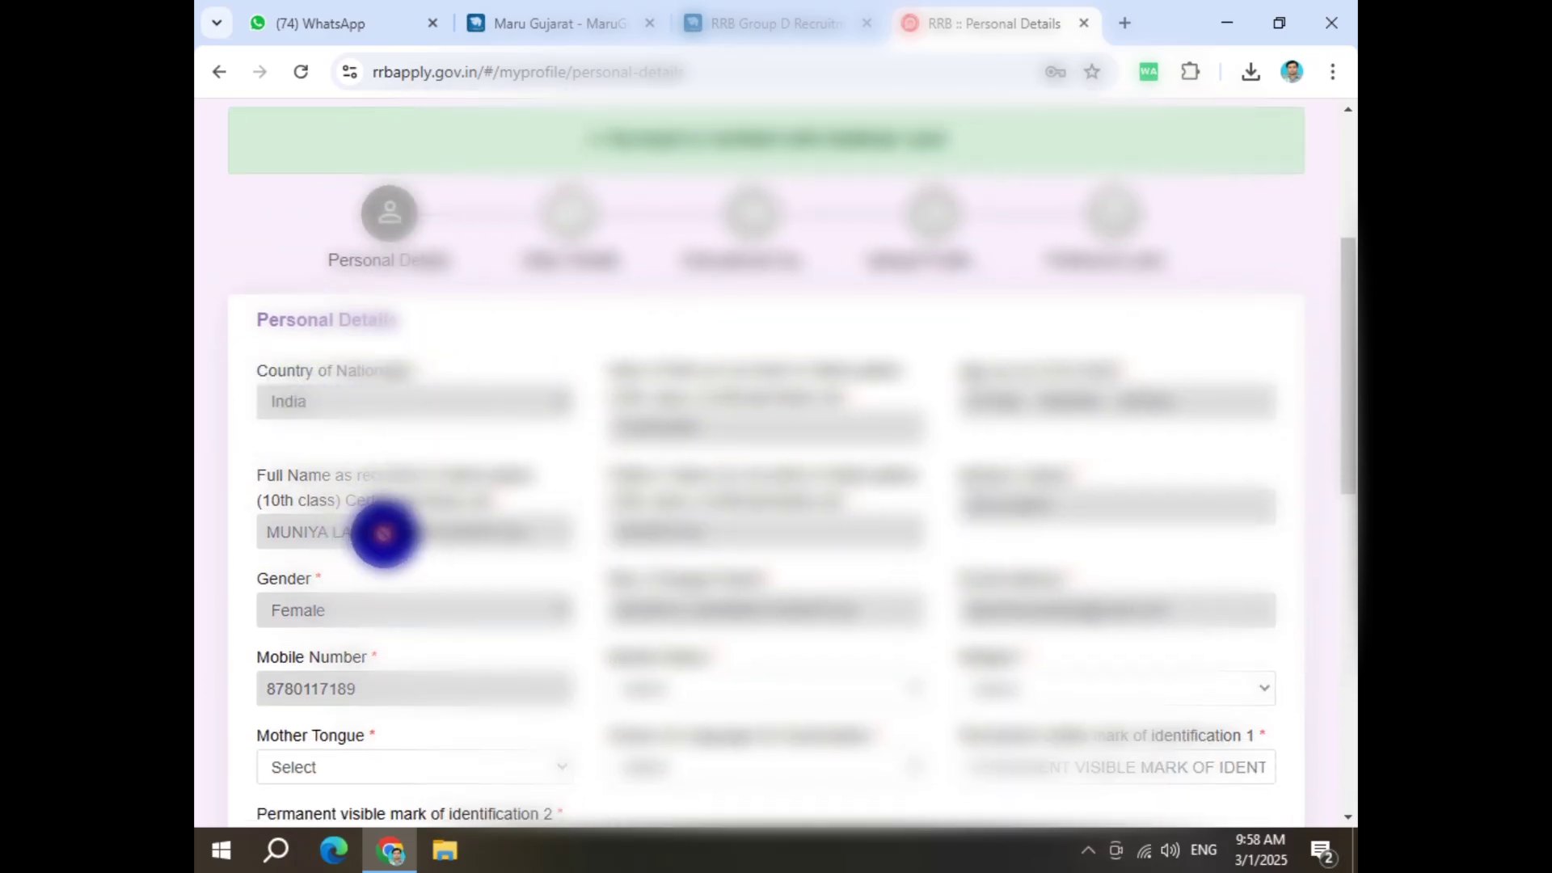
scroll(525, 505, down, 2)
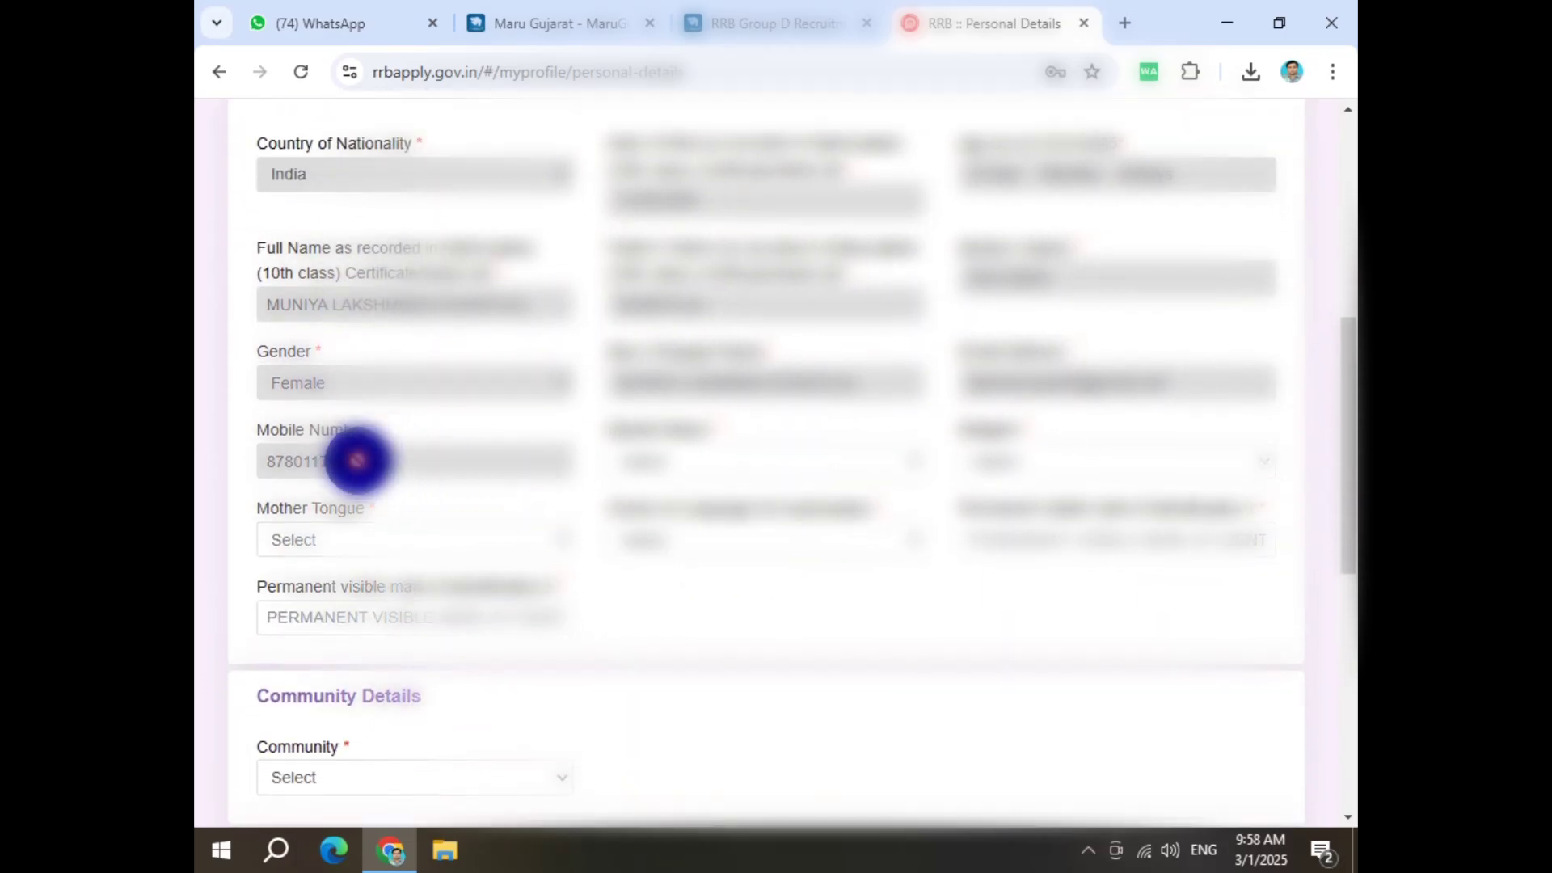
click(691, 462)
click(665, 519)
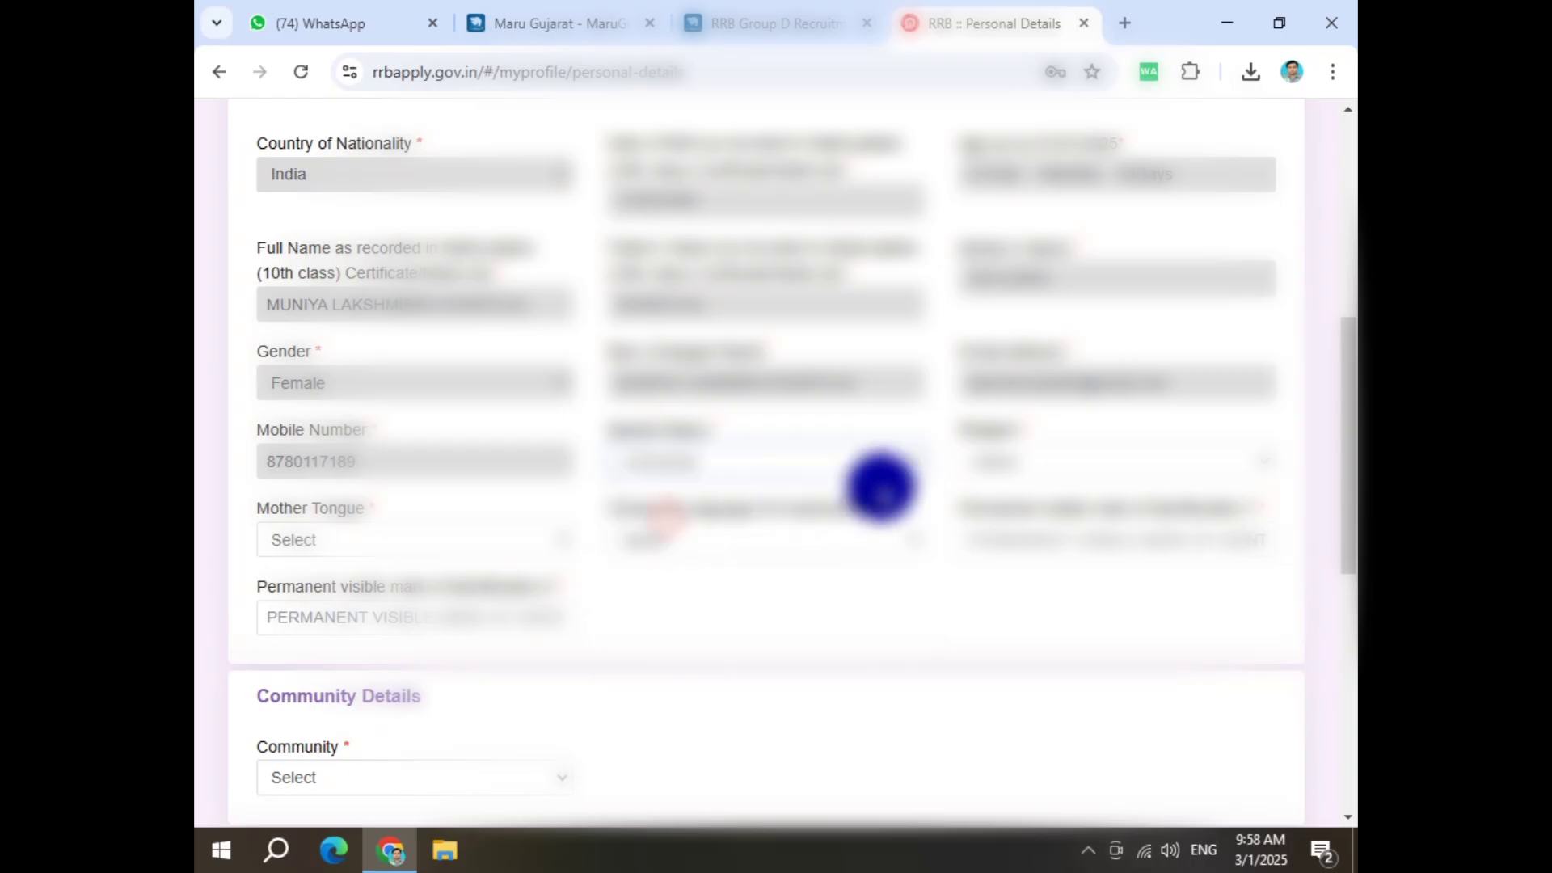
click(987, 457)
click(987, 523)
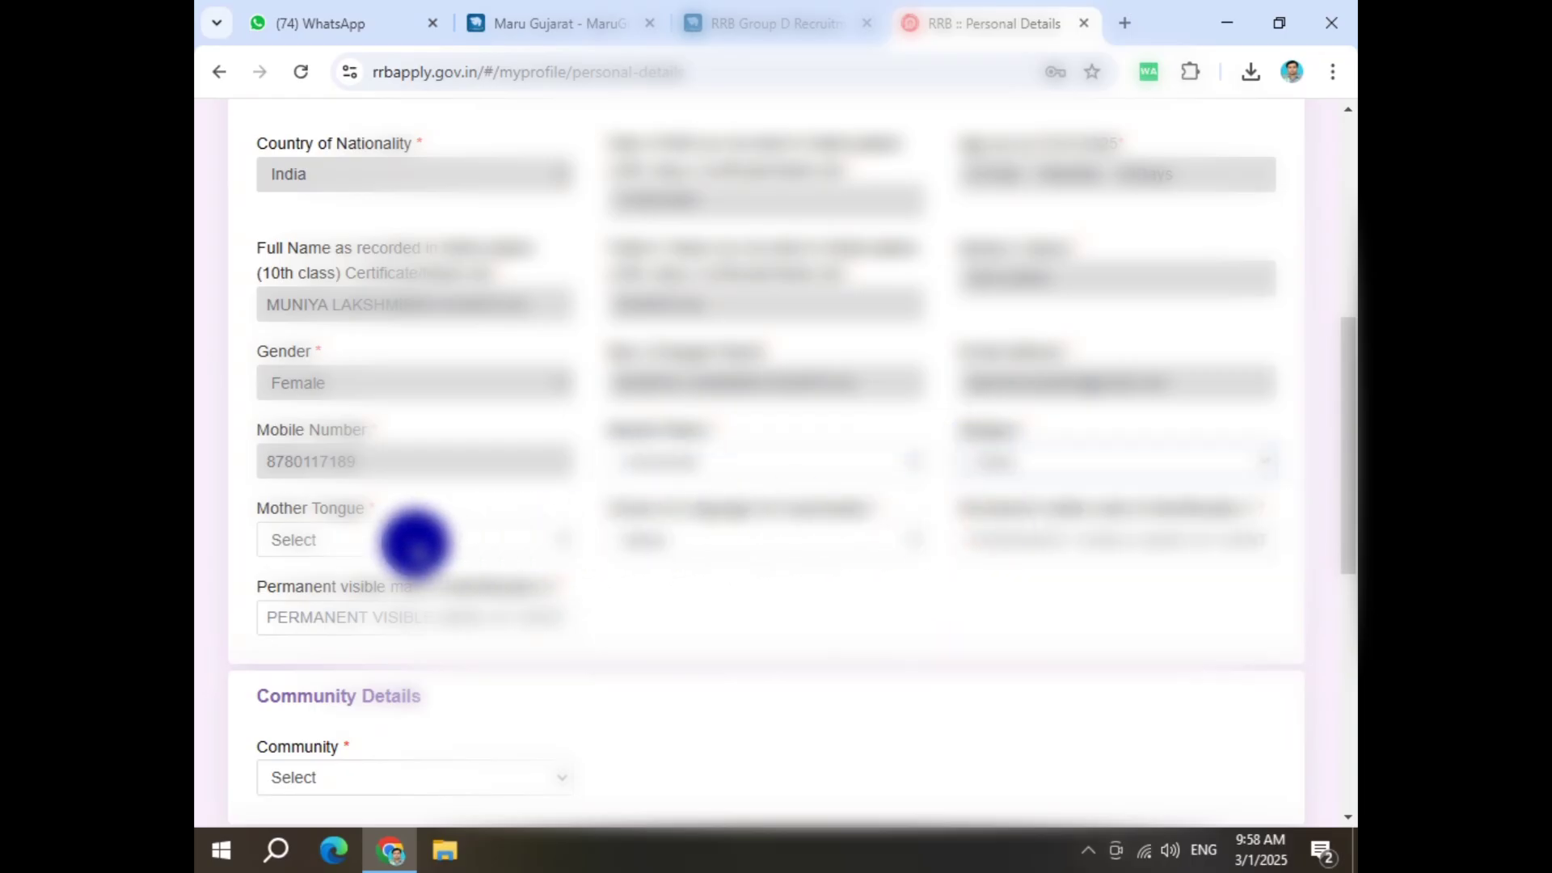
Set the mother tongue to Gujarati and choose the examination language
click(380, 541)
scroll(332, 194, down, 1)
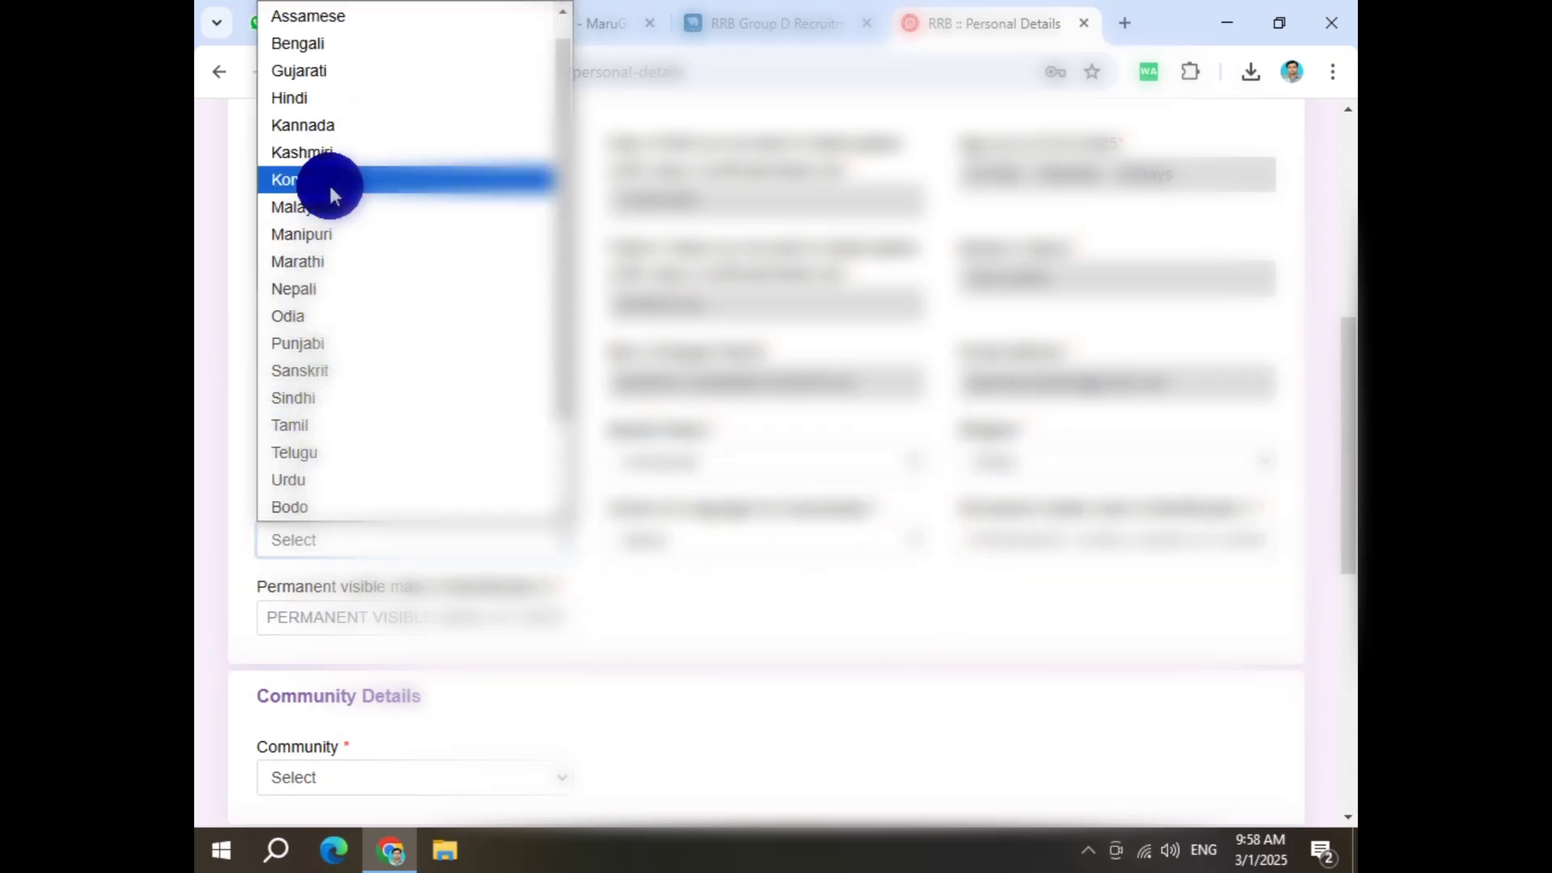
click(301, 70)
click(717, 531)
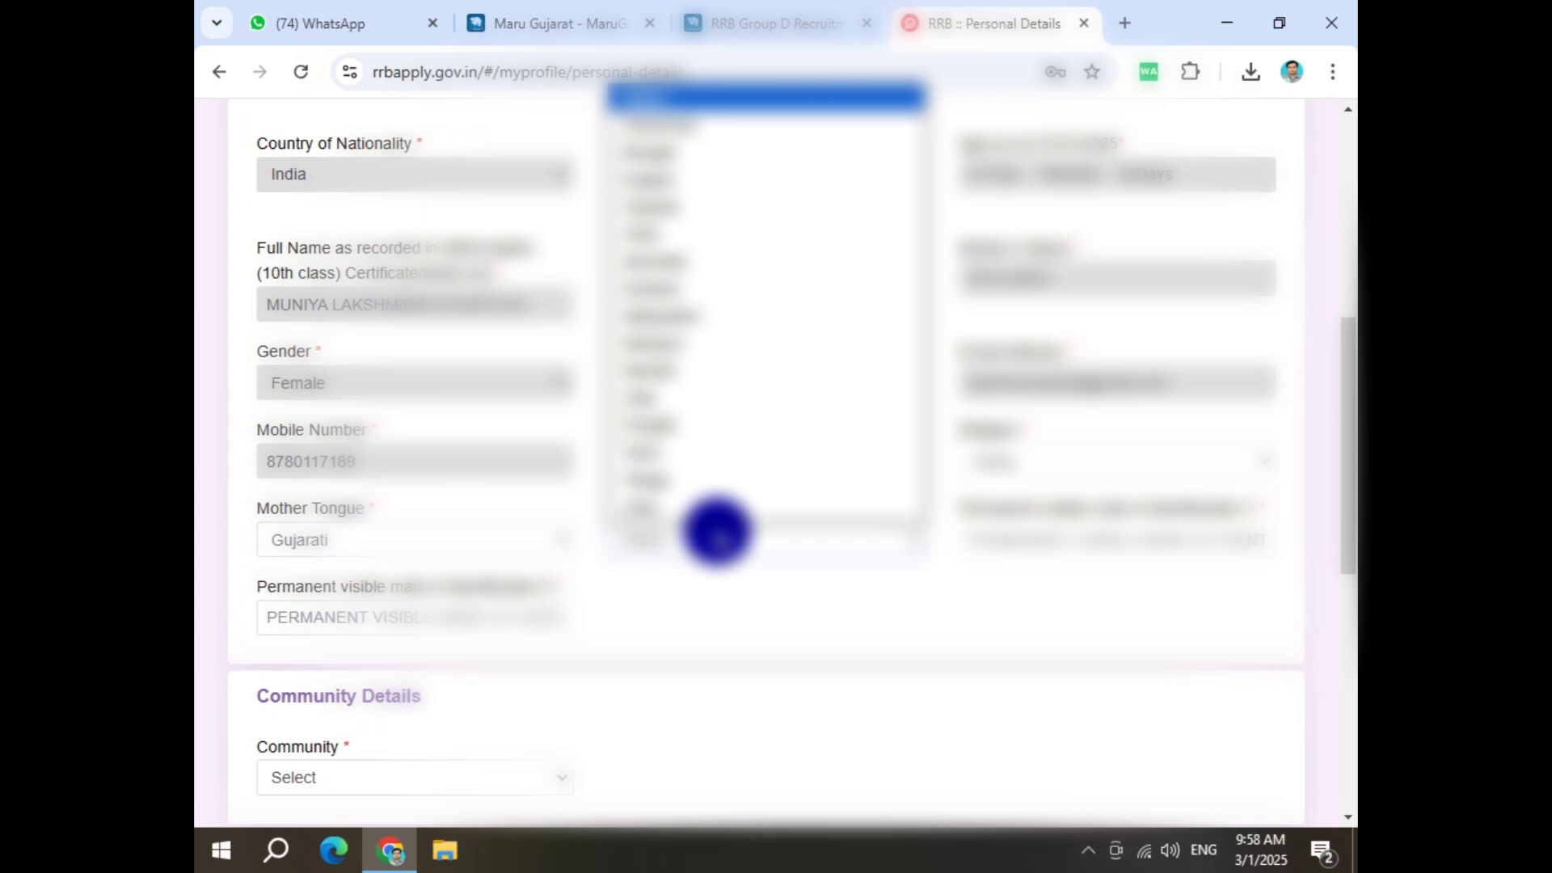
click(714, 537)
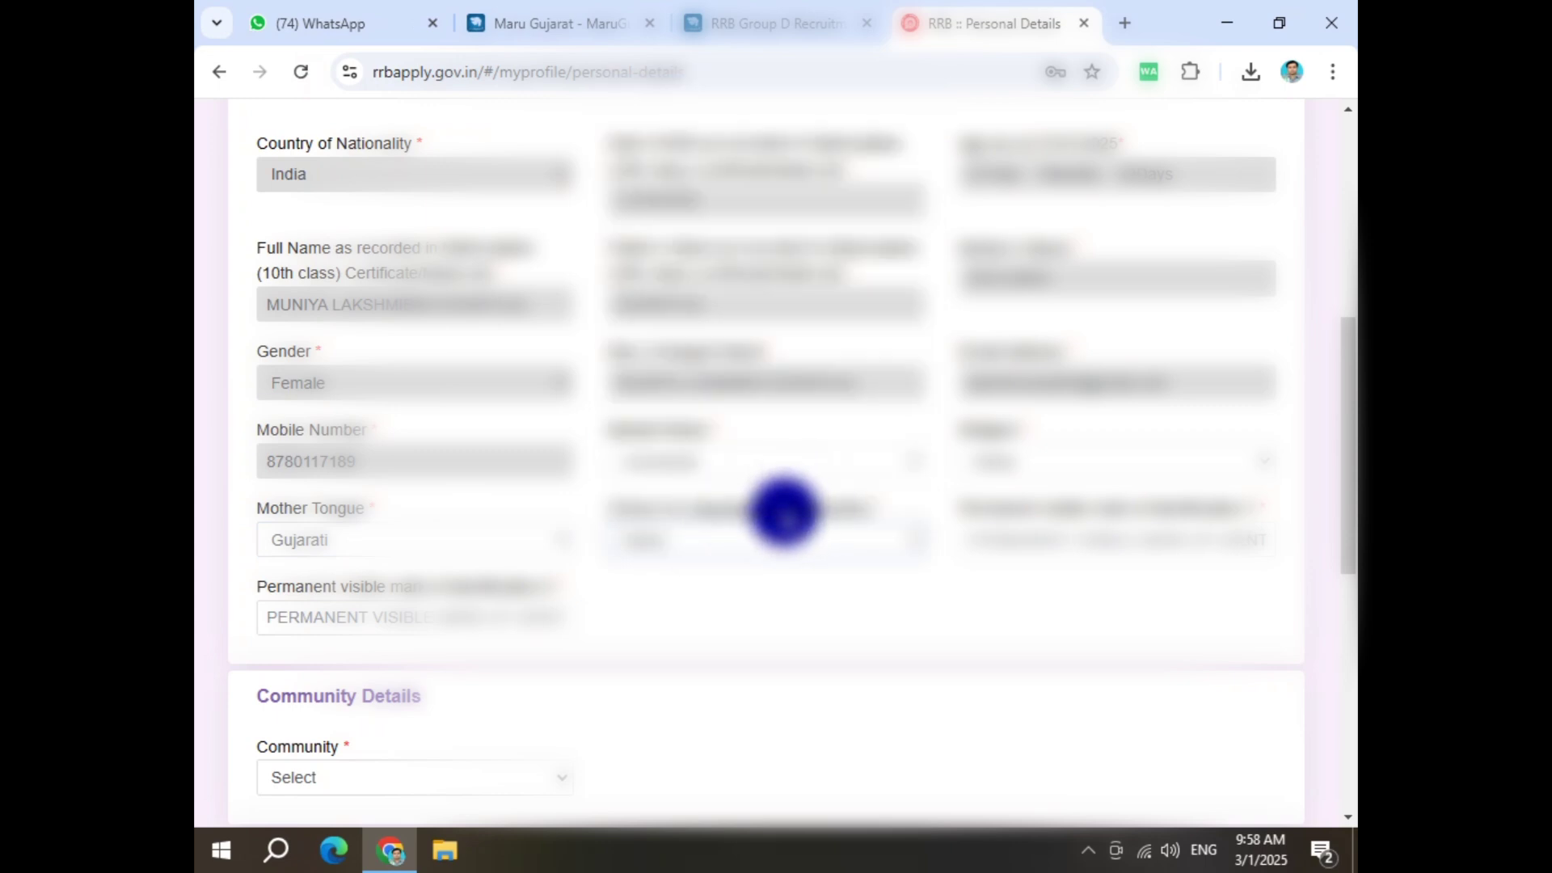
click(752, 542)
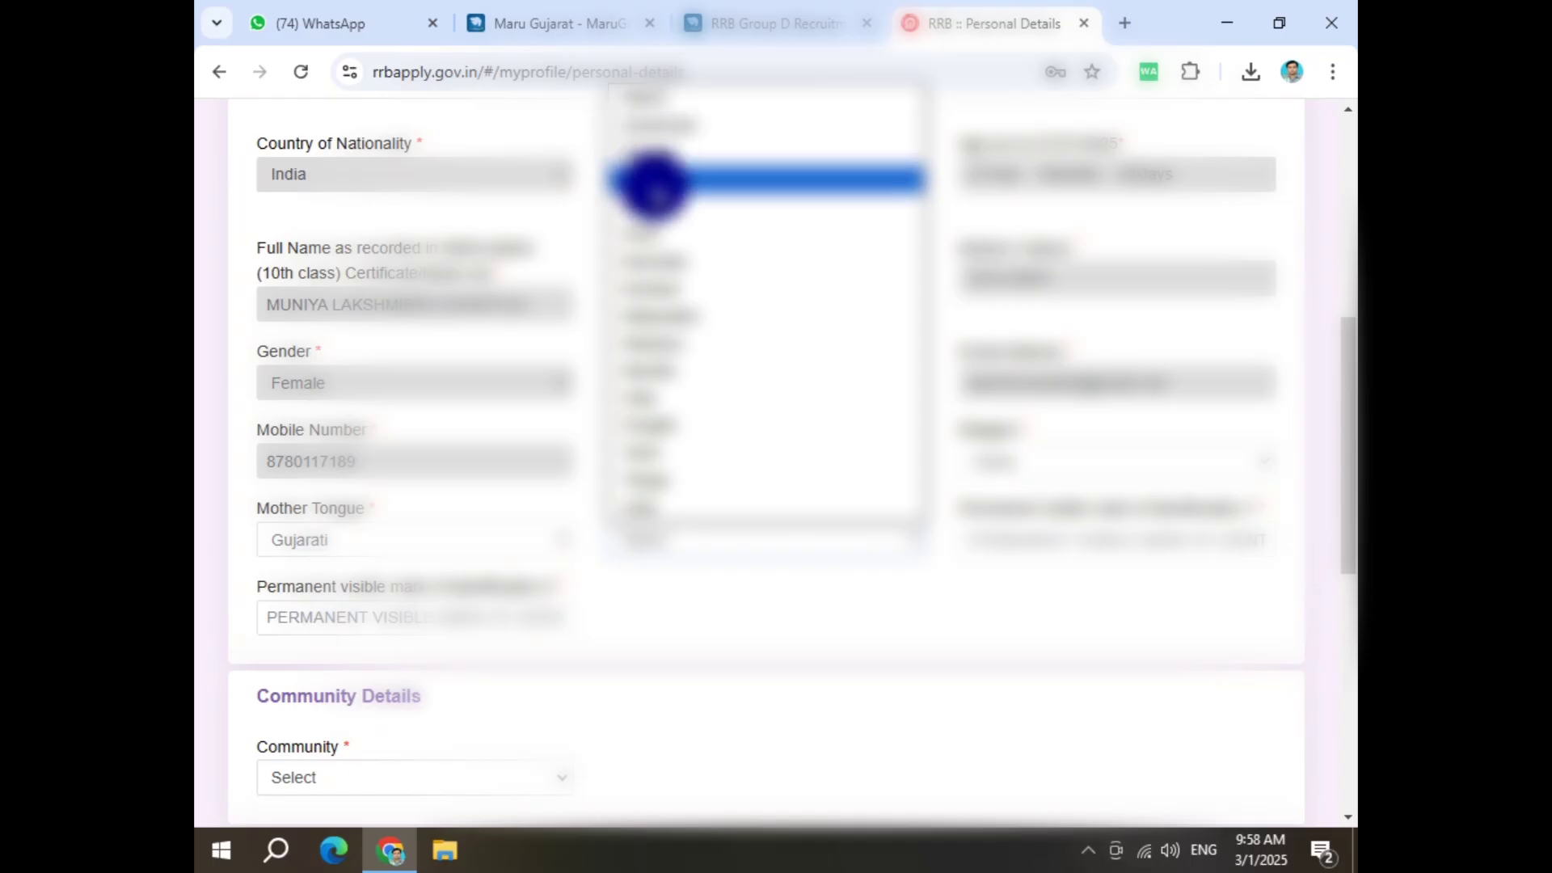
click(653, 206)
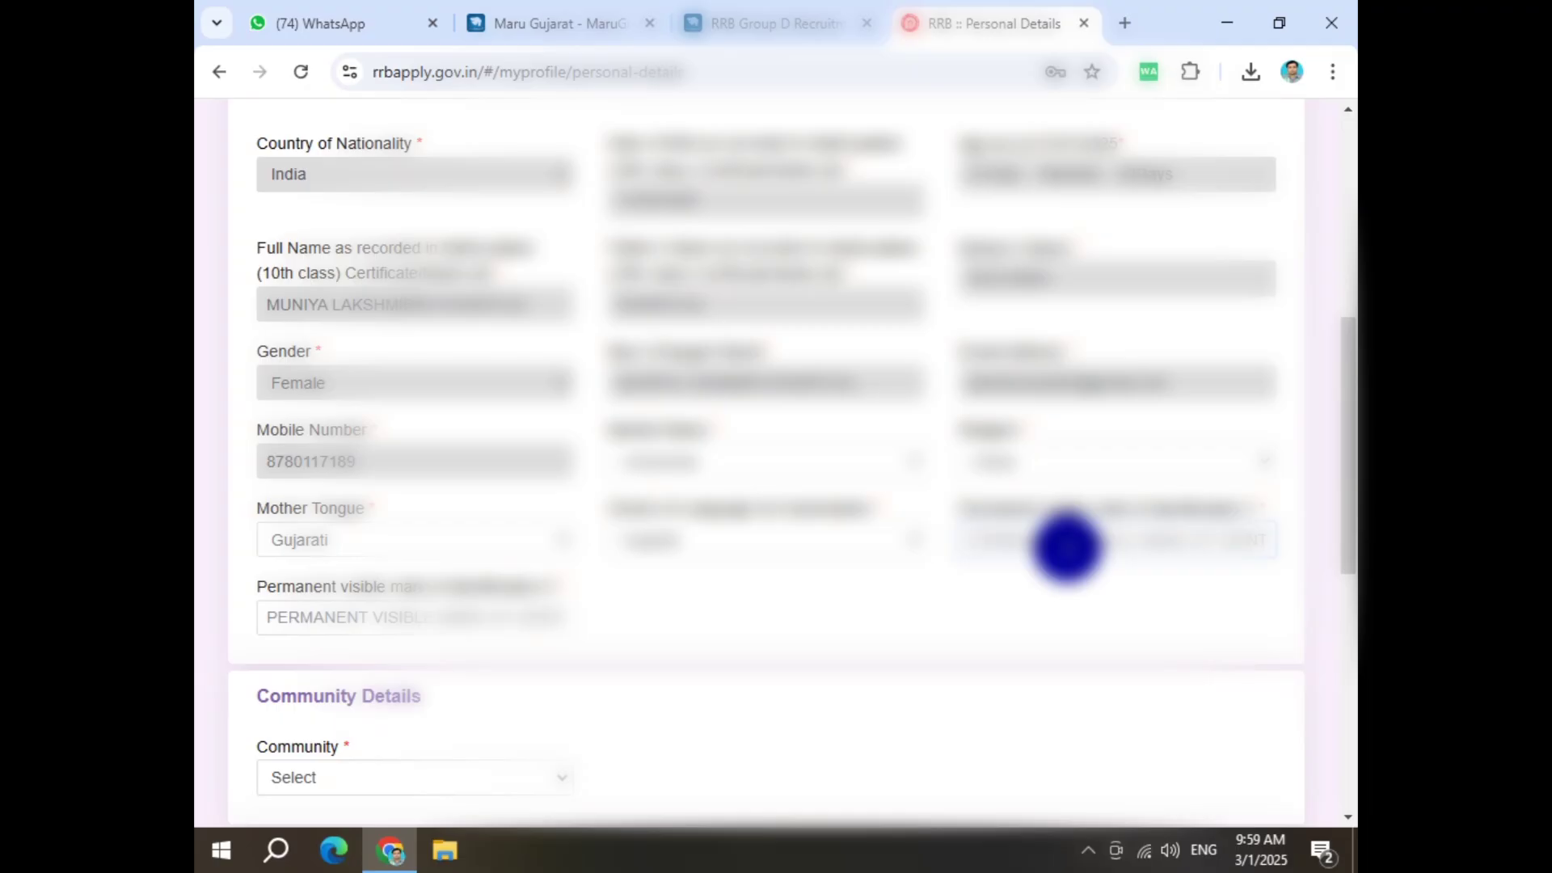
Enter 'MOLE ON FACE' in both identification mark 1 and identification mark 2
text(MOLE)
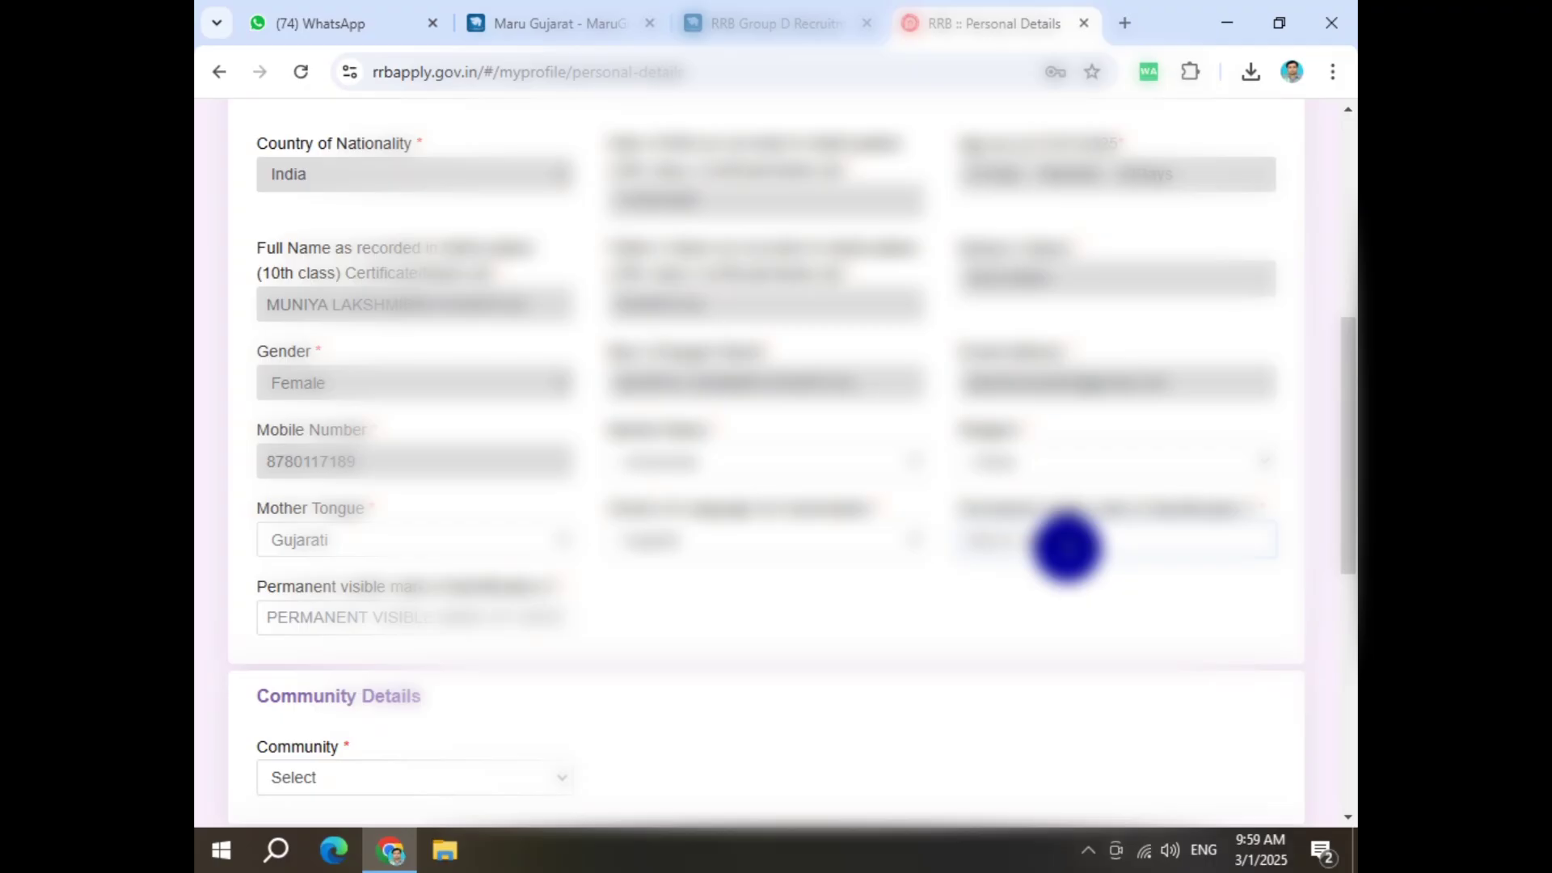
text( ON FACE)
key(Tab)
text(MOL)
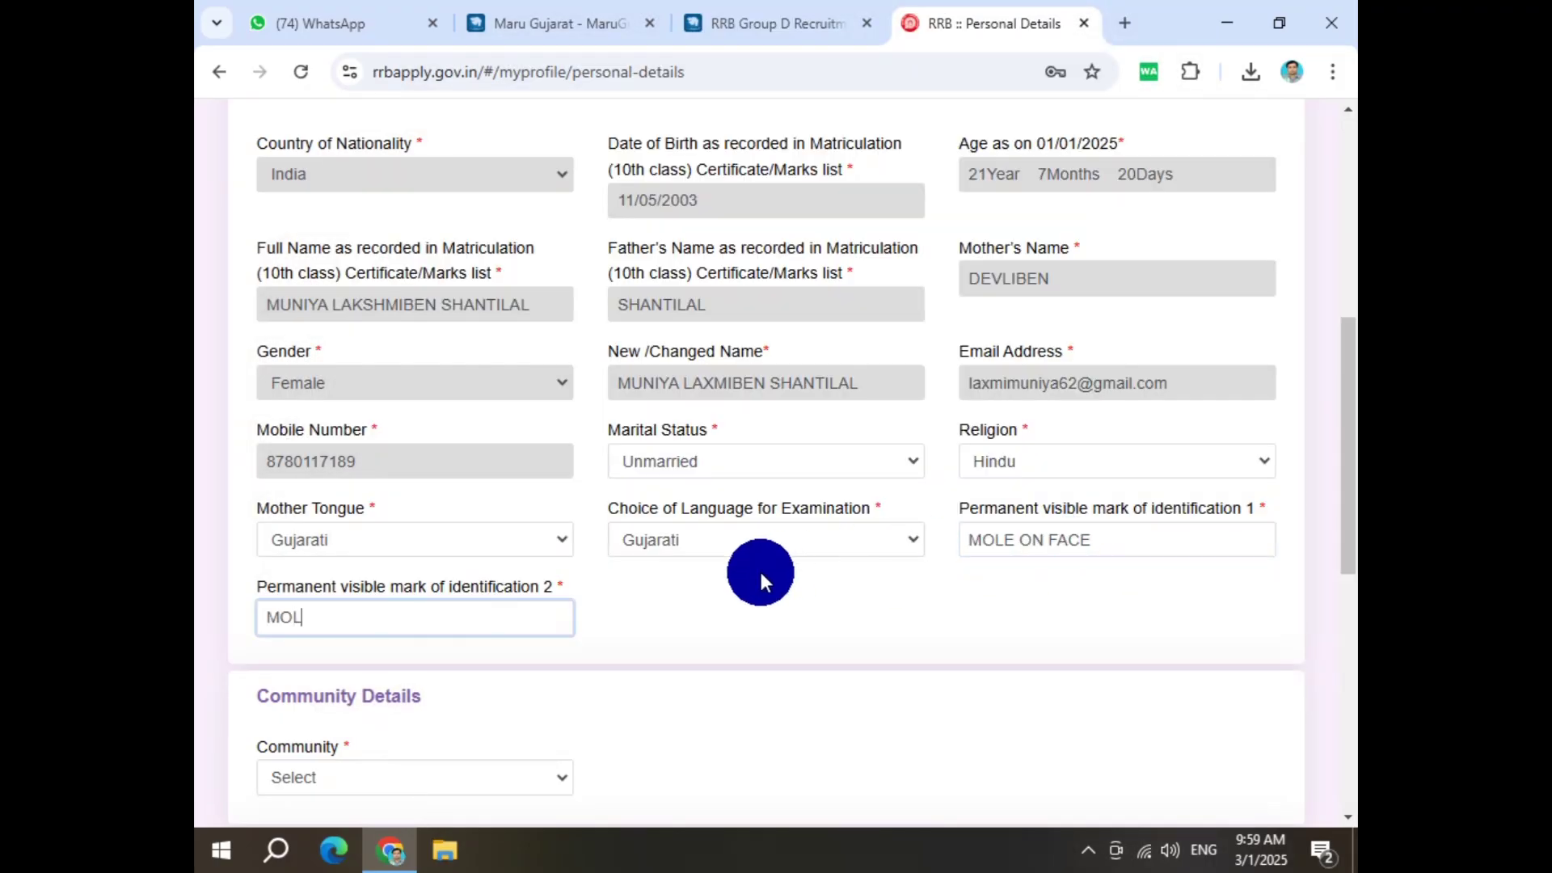
text(E ON FACE)
key(Tab)
scroll(239, 506, down, 3)
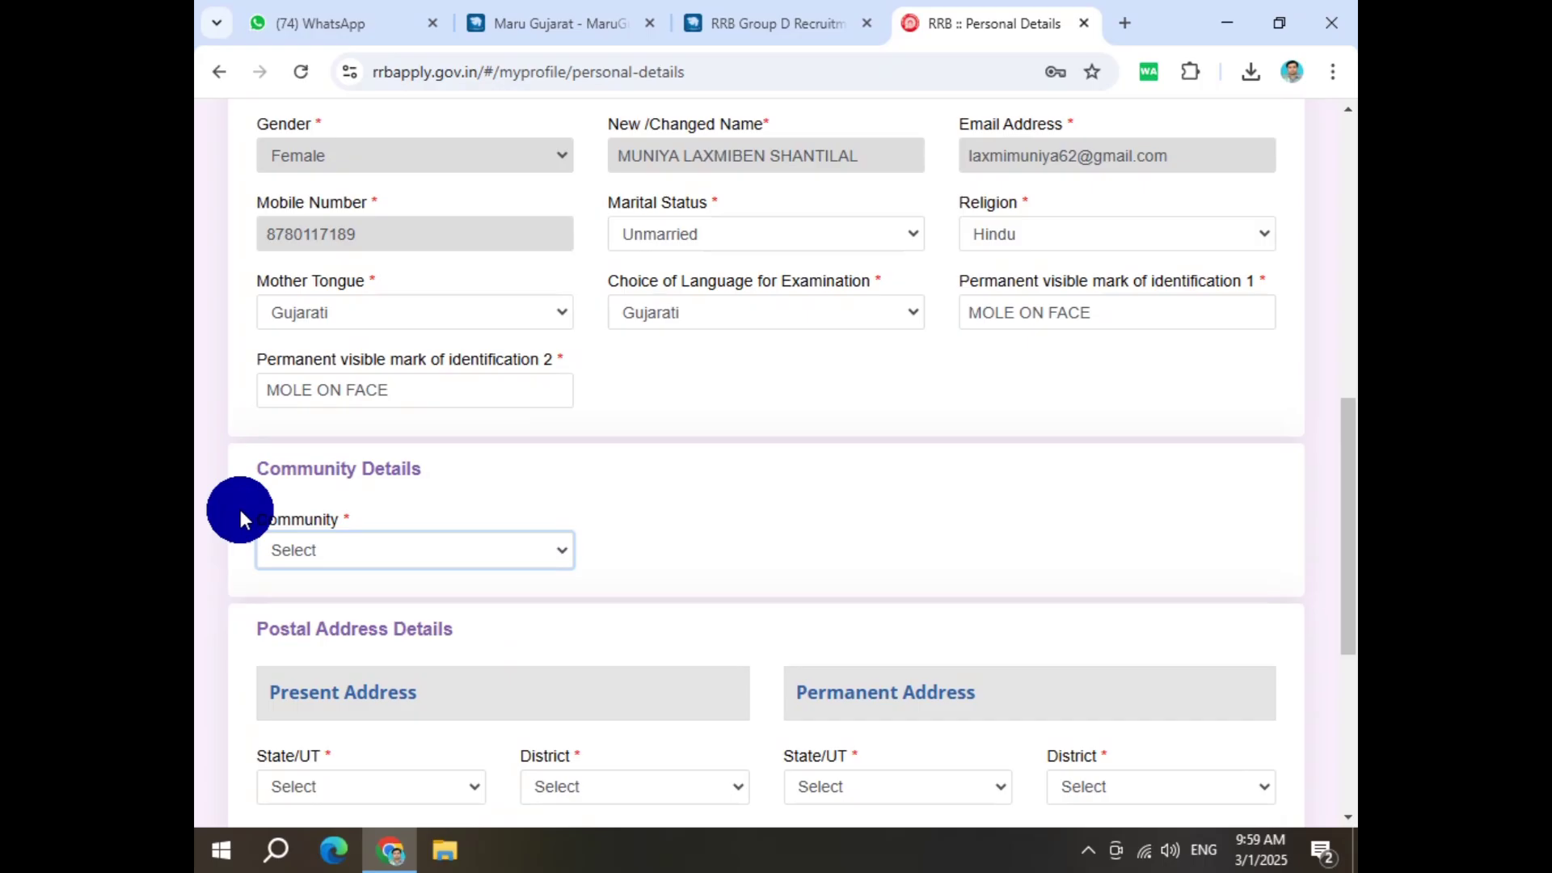
Set the community to ST (Scheduled Tribe) and accept the community notice
click(326, 535)
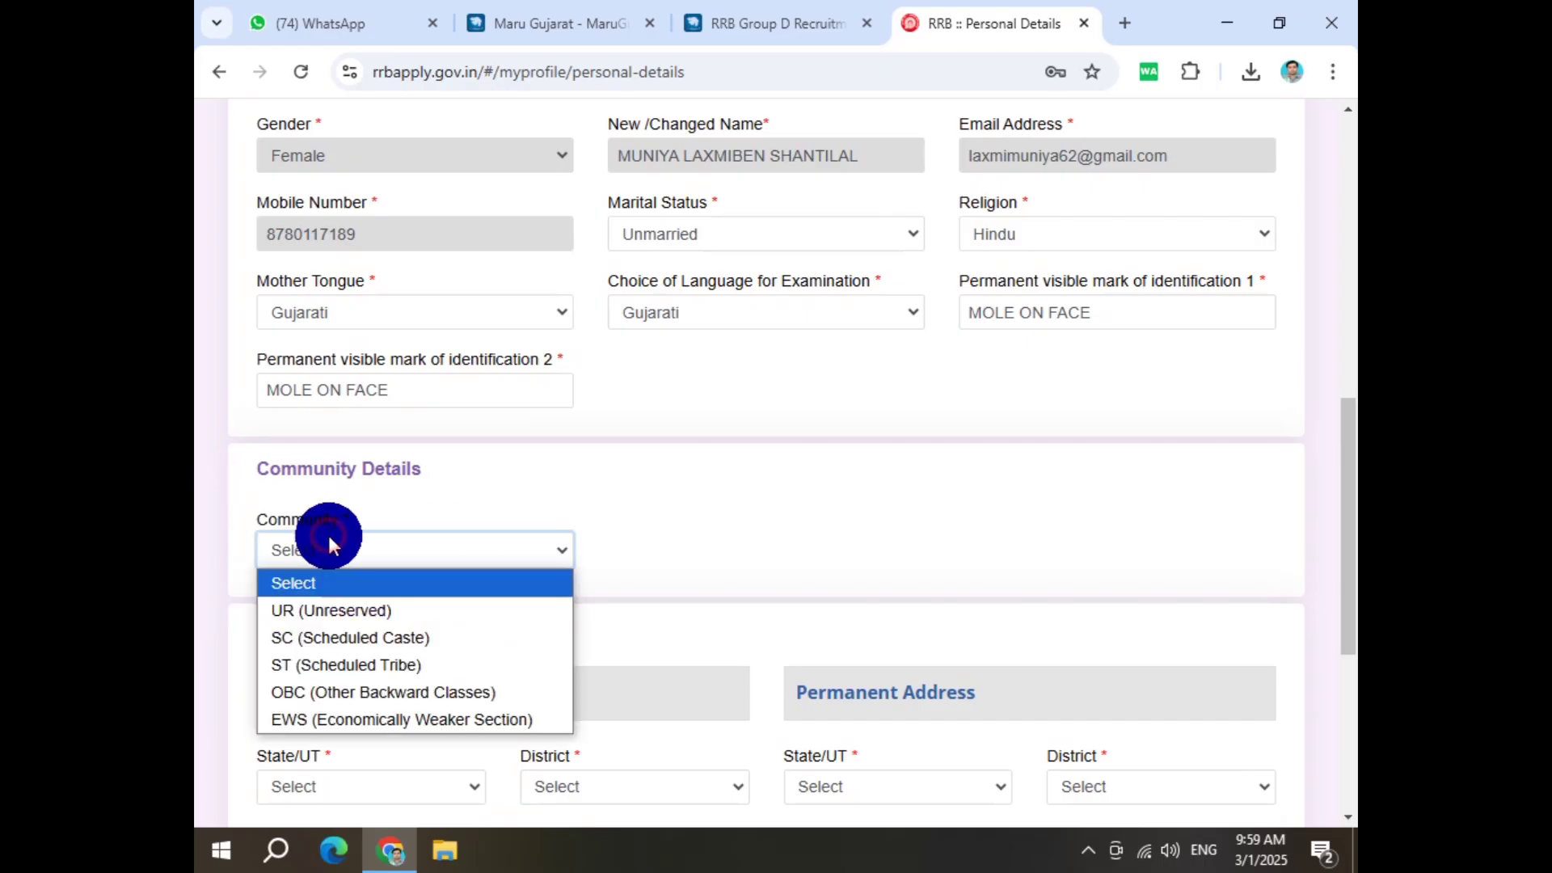
click(299, 666)
click(758, 560)
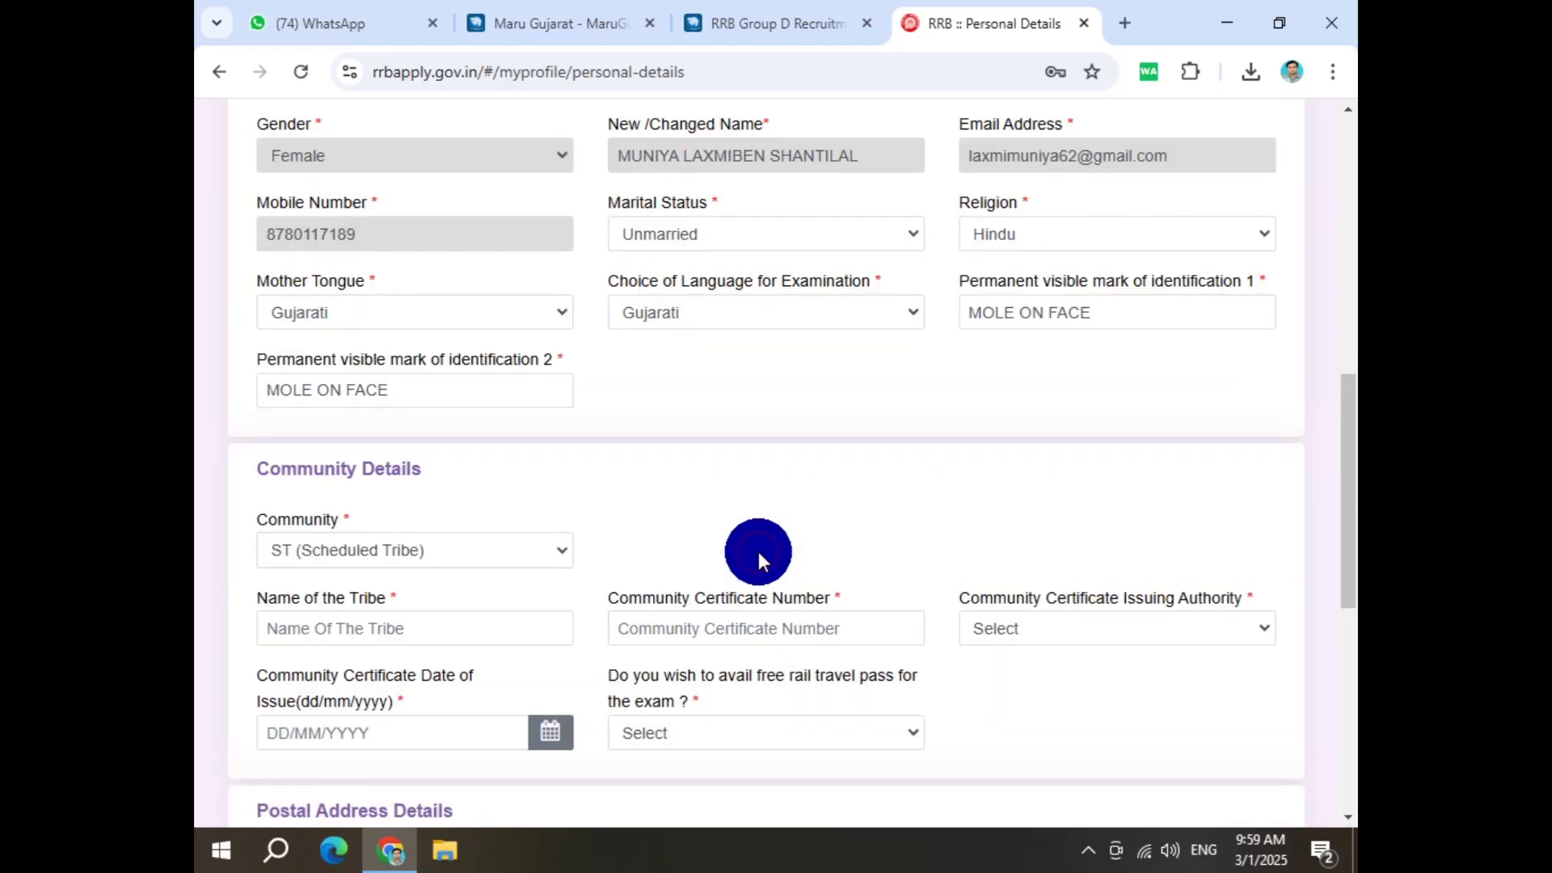
scroll(391, 488, down, 3)
Enter tribe name 'Scheduled Tribe' and the certificate number, with Sub-Divisional Magistrate as issuing authority
click(322, 402)
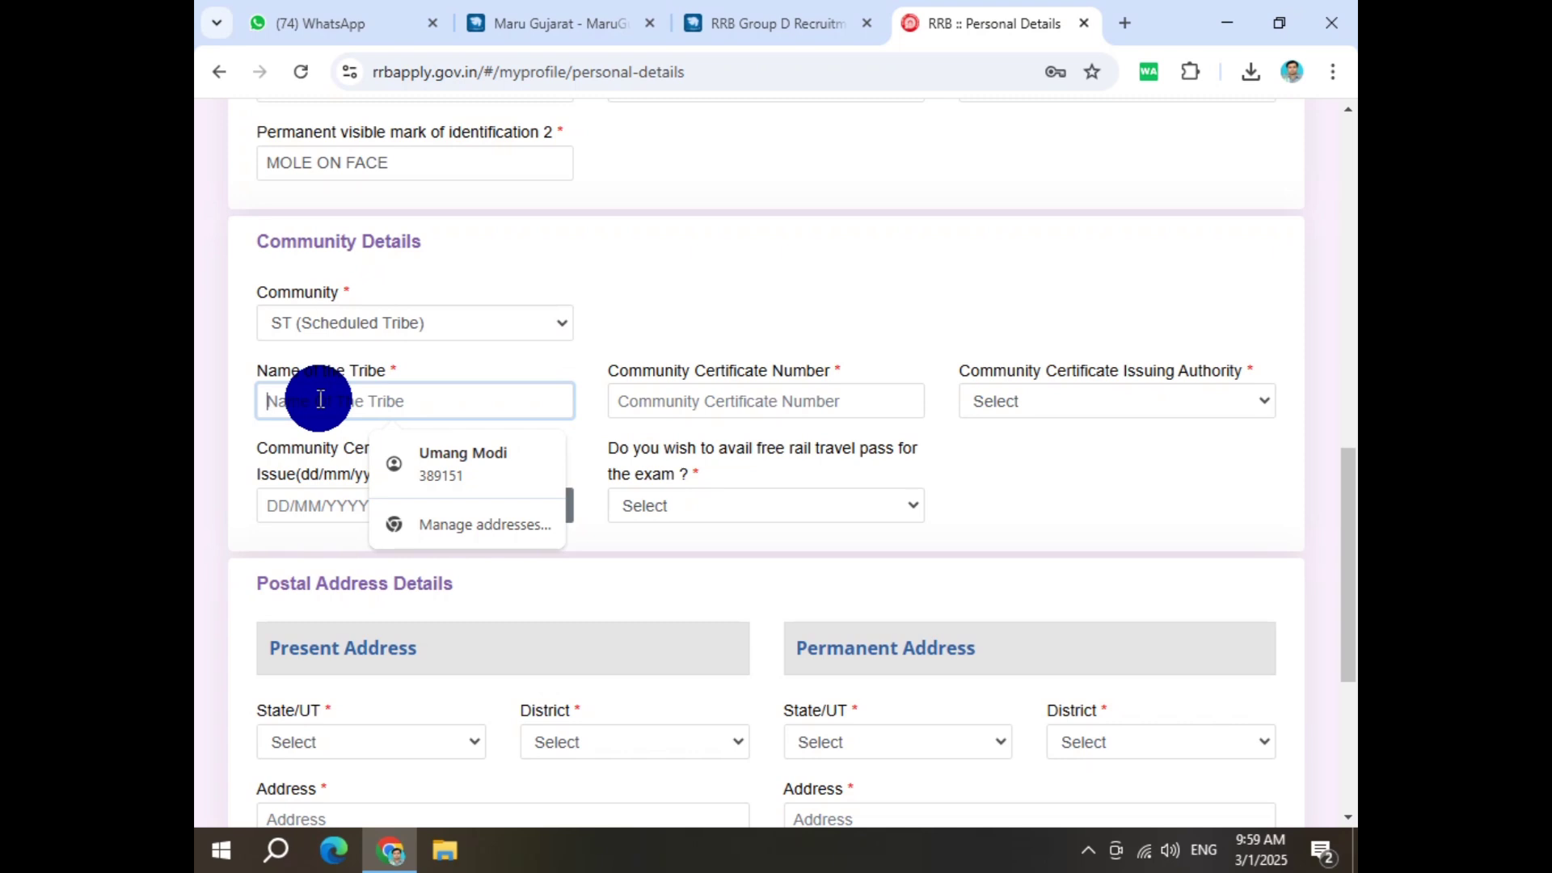
text(Sch)
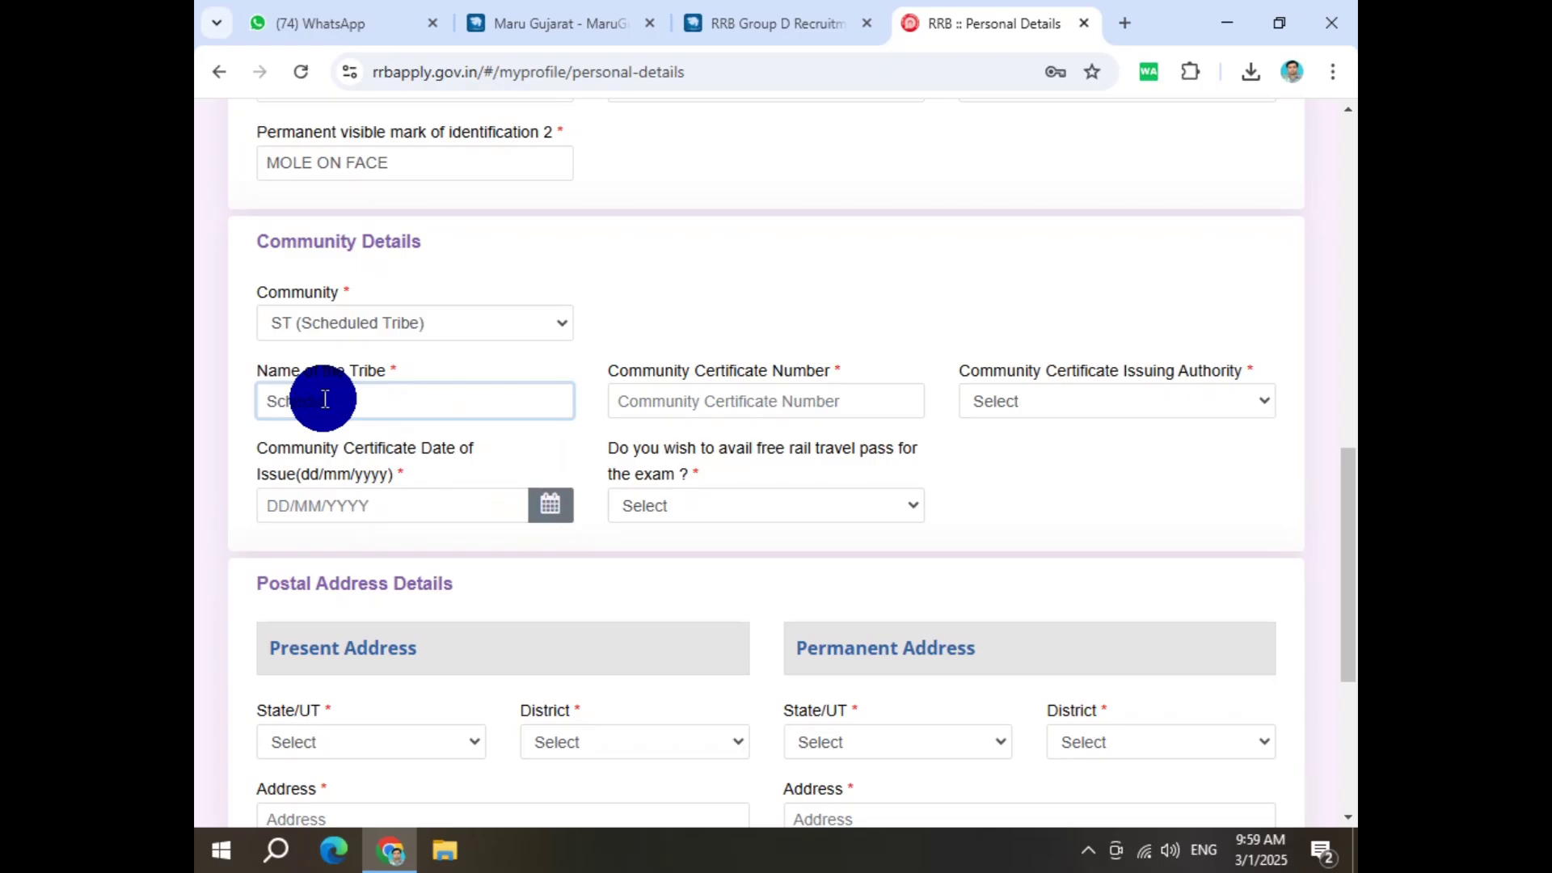
text(eduled Tribe)
key(Tab)
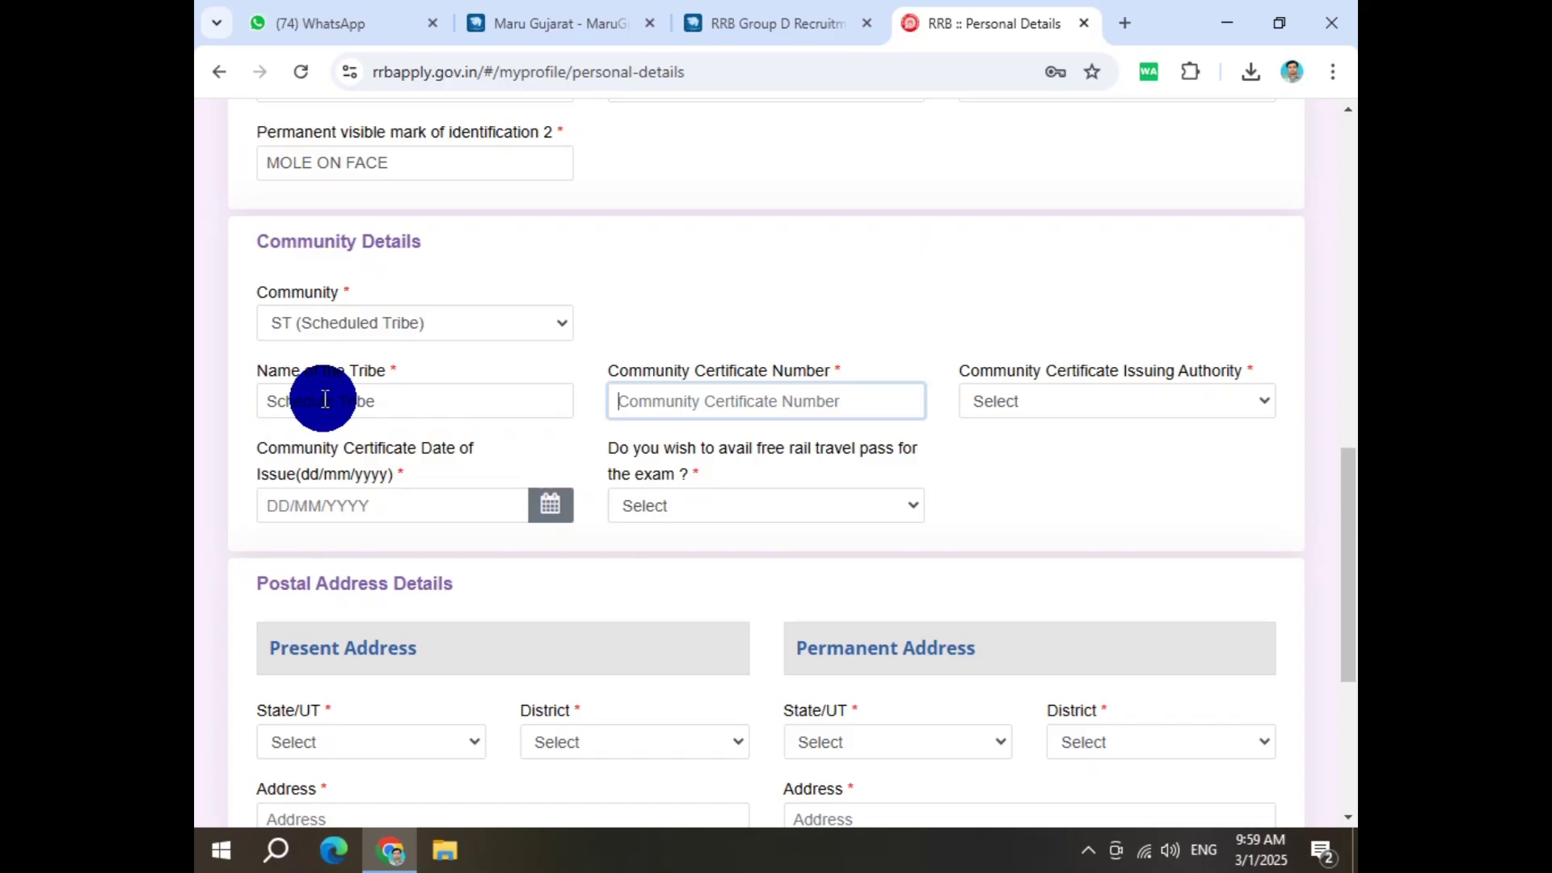
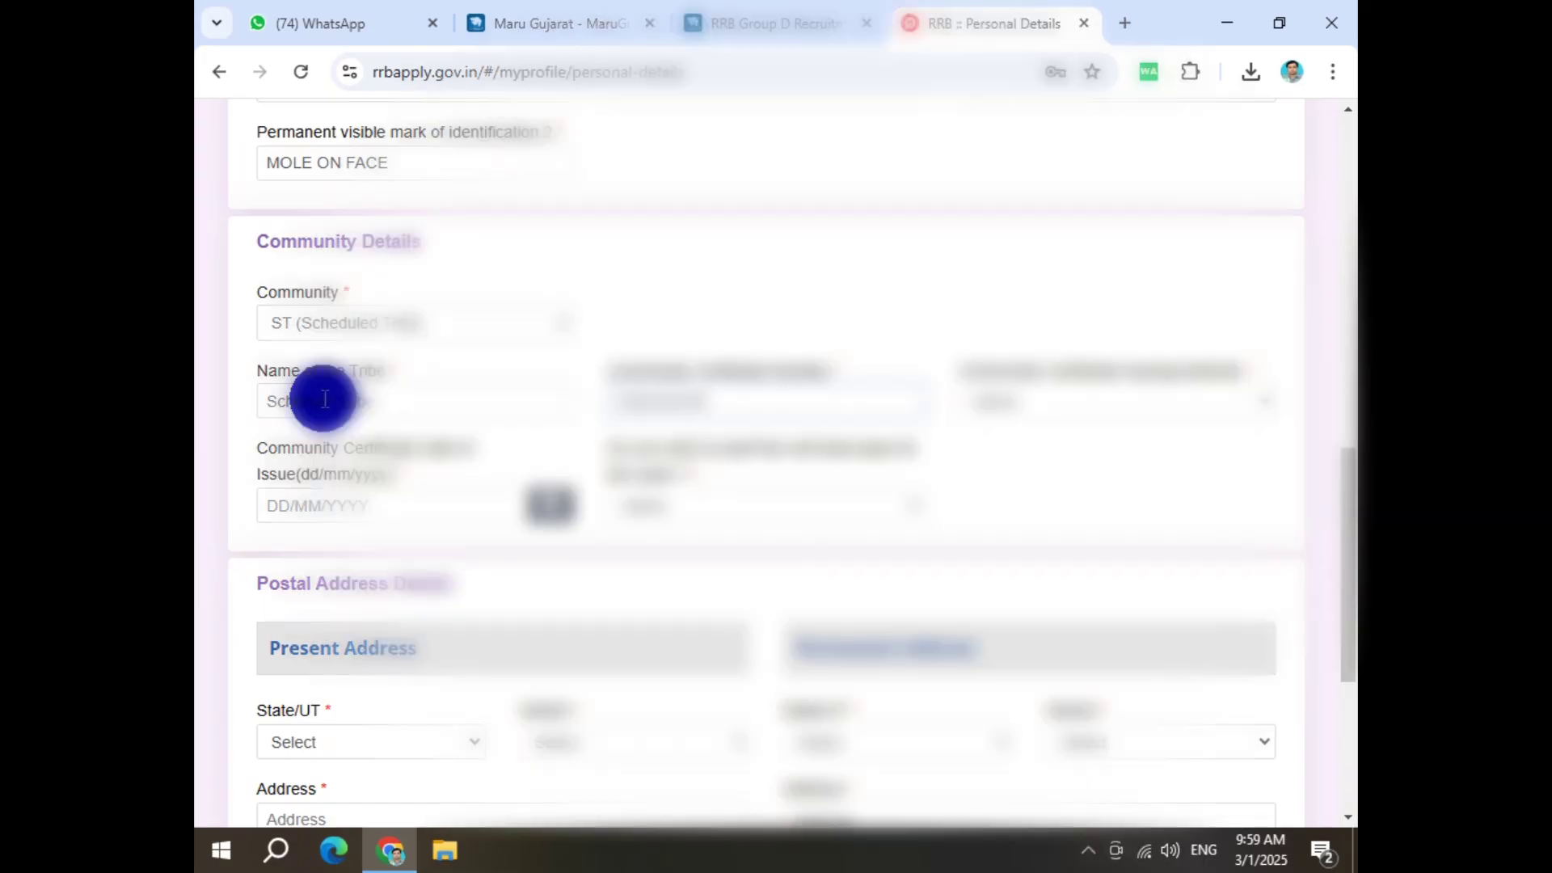
click(1048, 396)
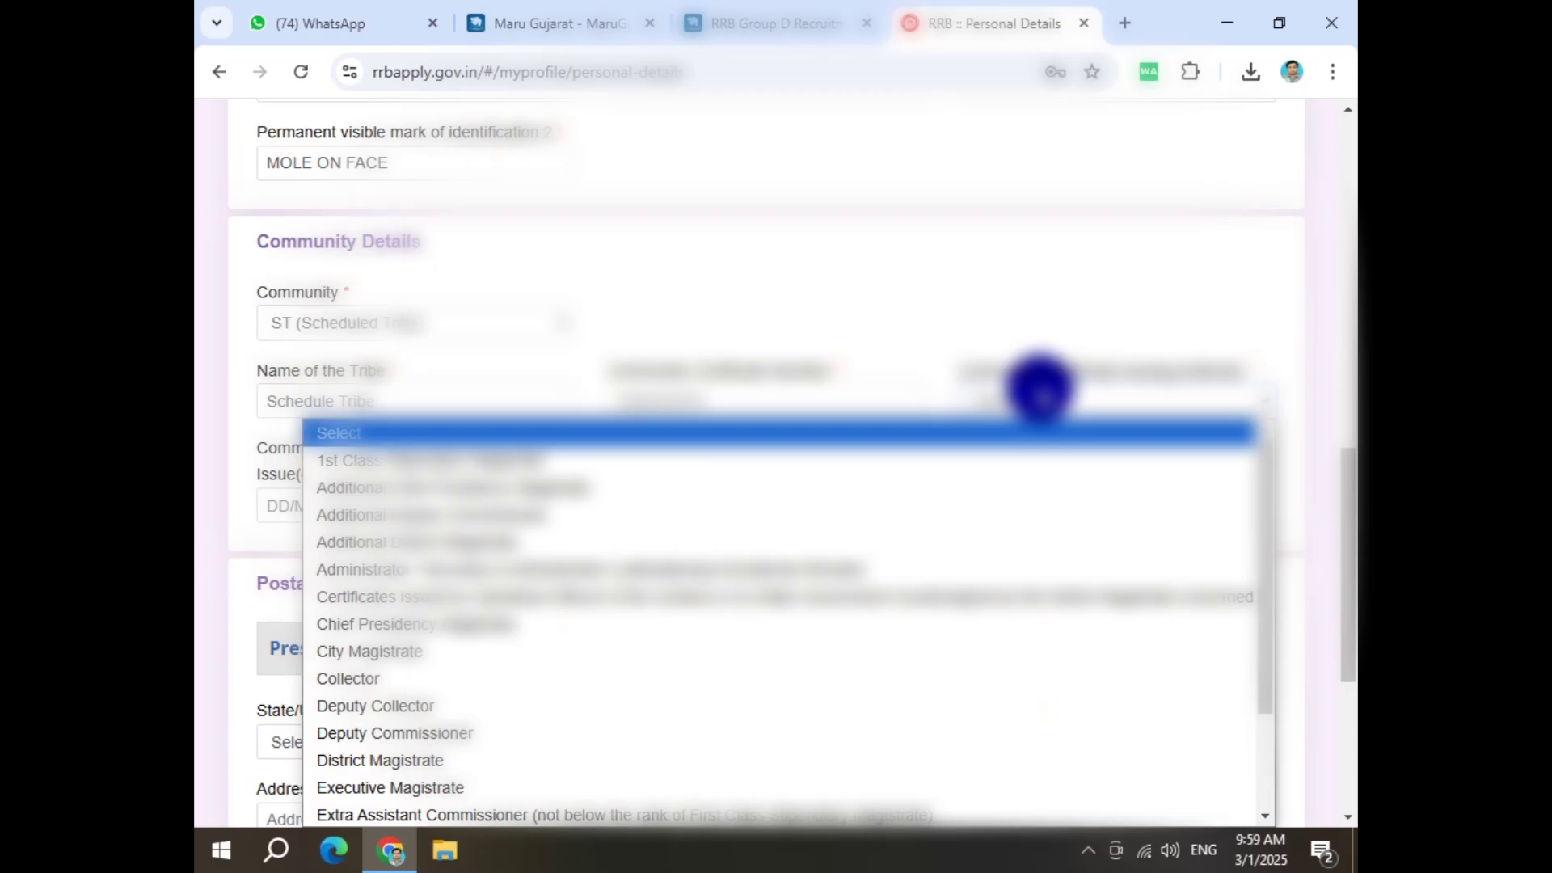
scroll(654, 582, down, 2)
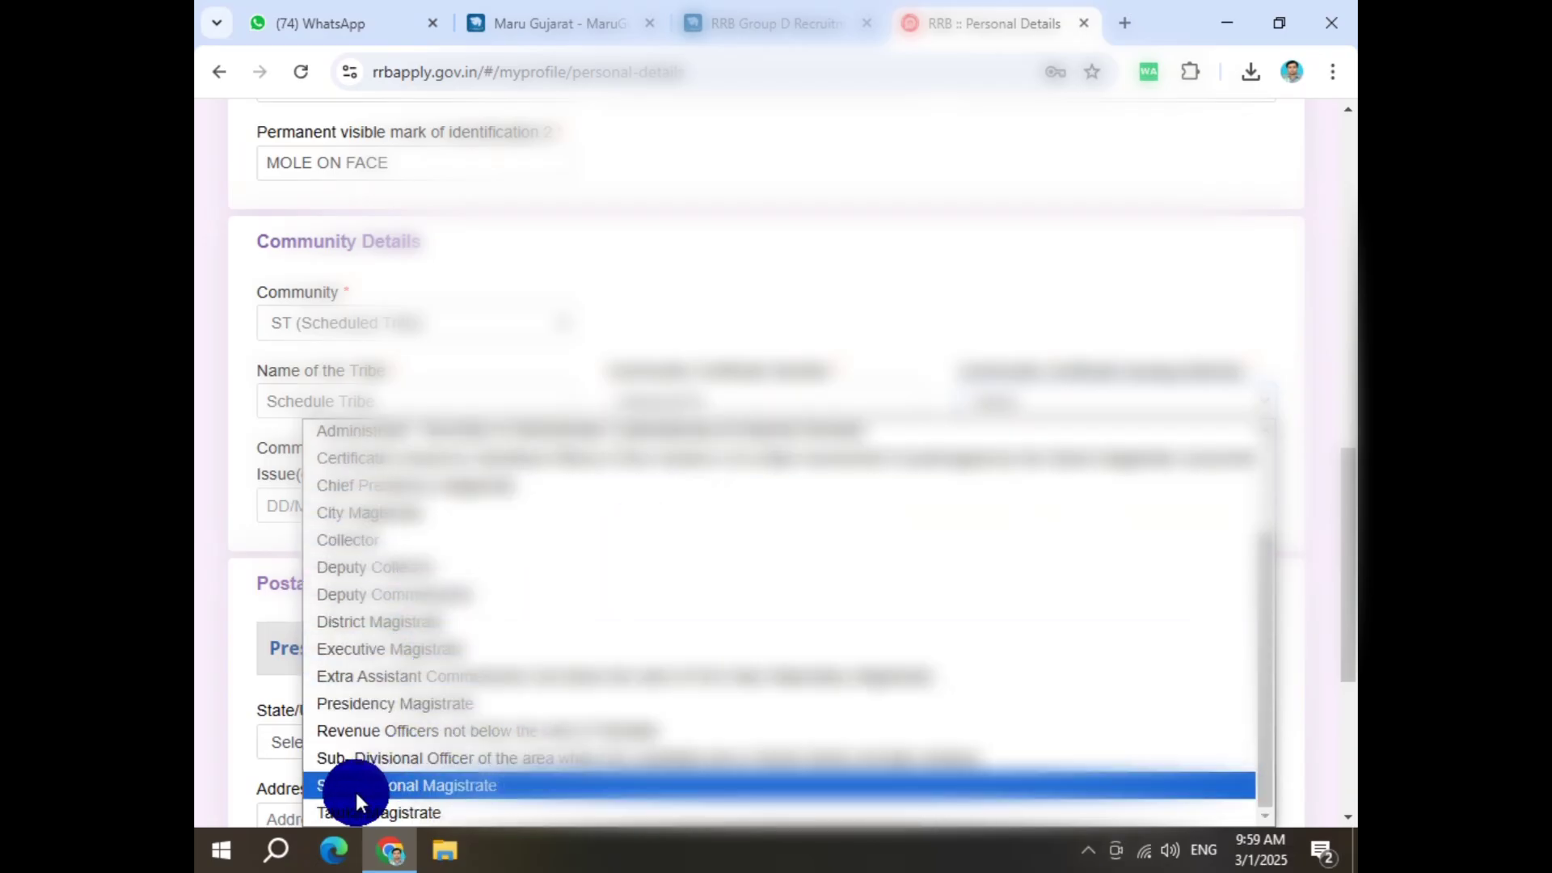
click(400, 784)
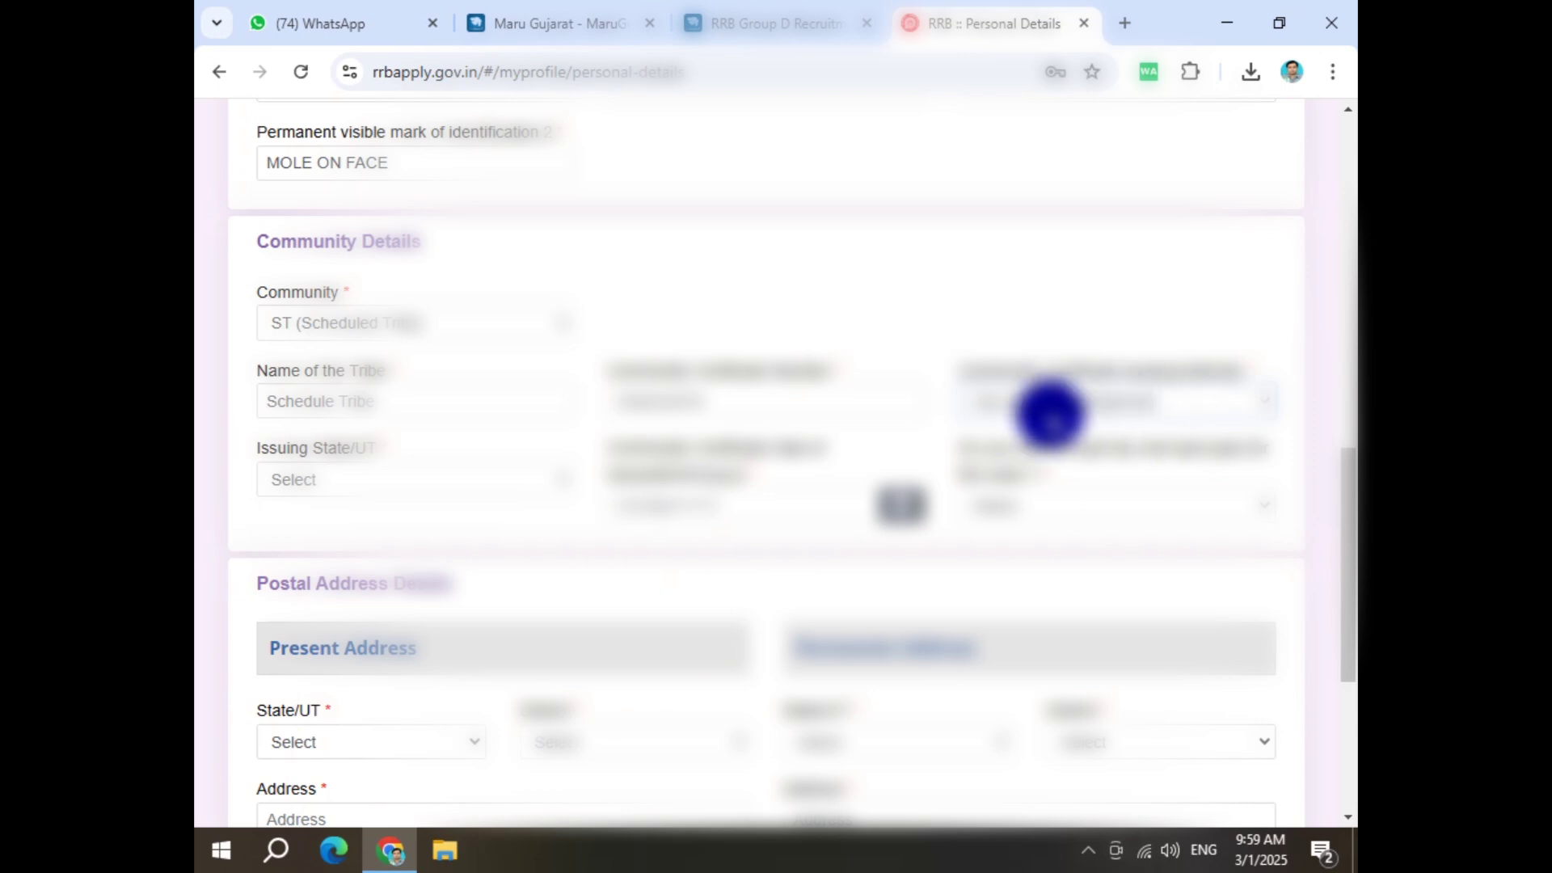
Set the certificate's issuing state to GUJARAT
click(401, 480)
text(gu)
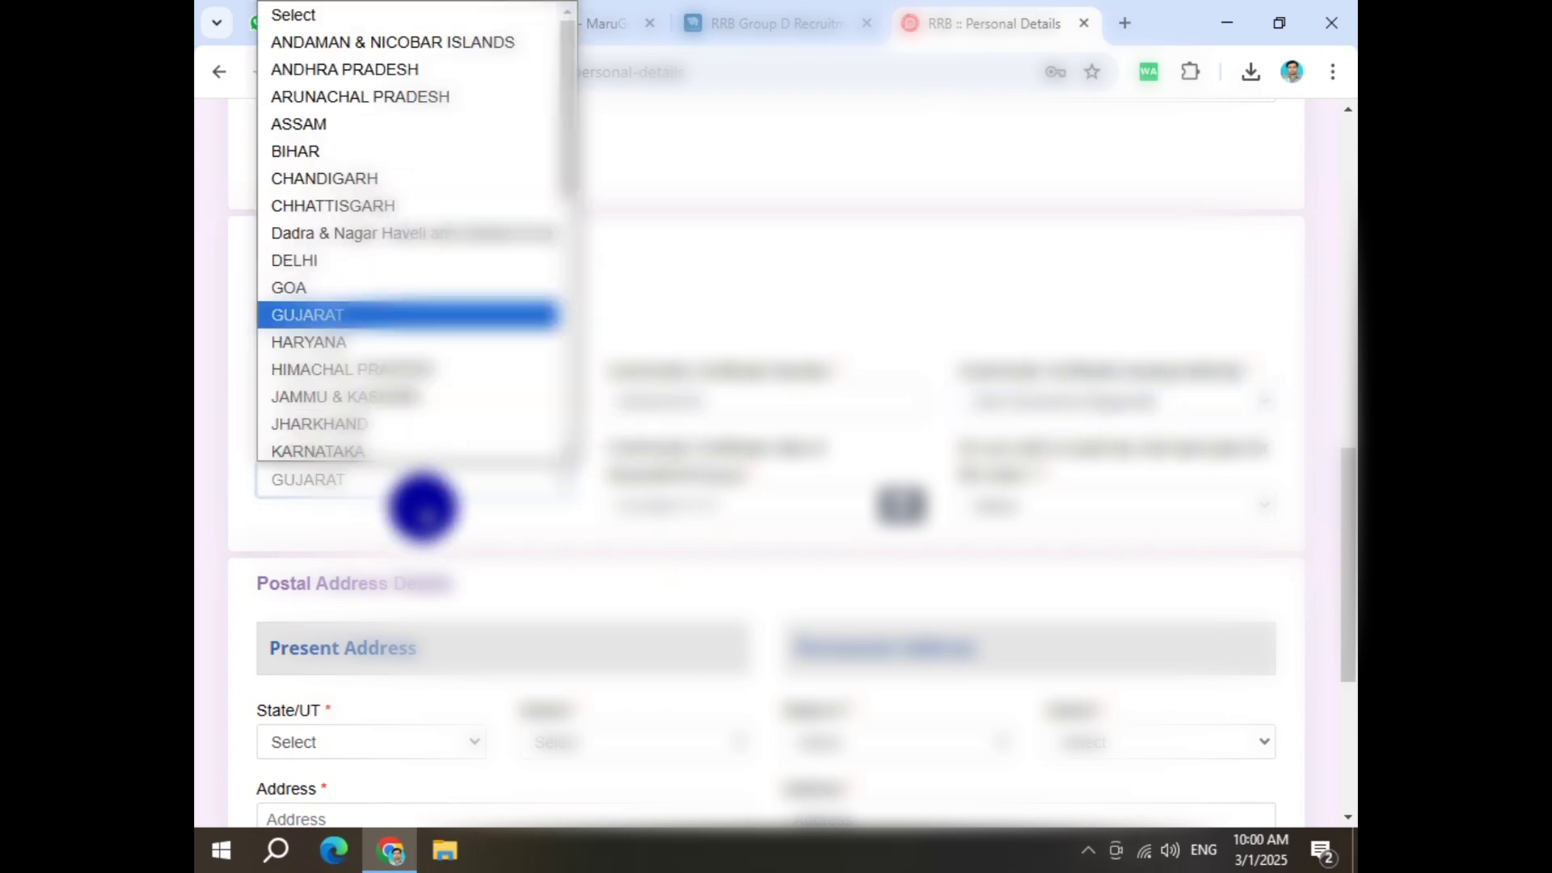
key(Return)
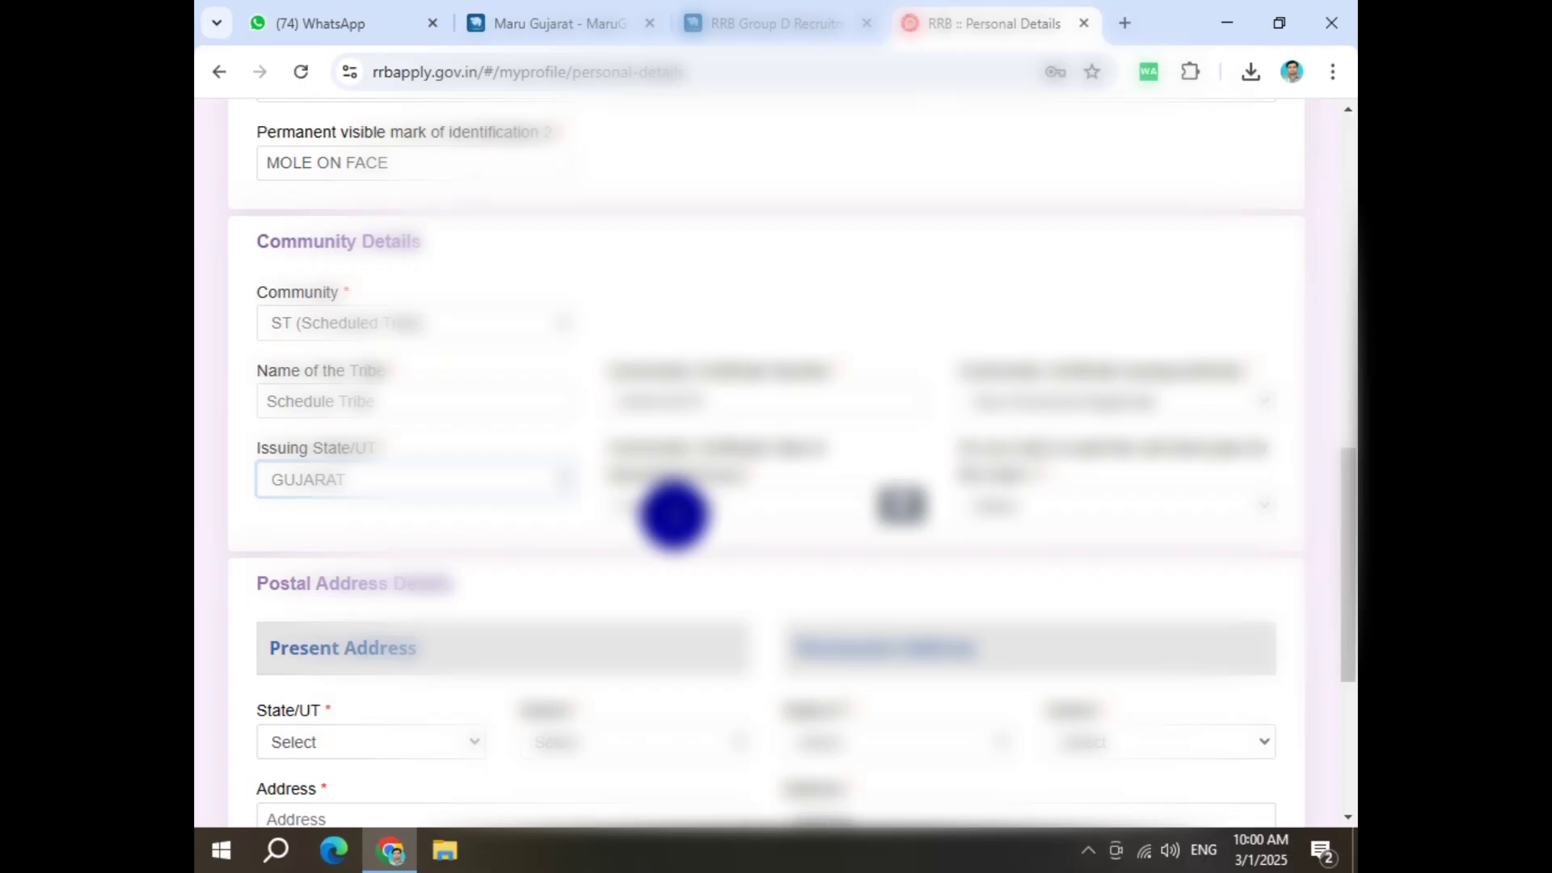
Pick the certificate issue date in the calendar and answer the free rail travel pass question
click(673, 515)
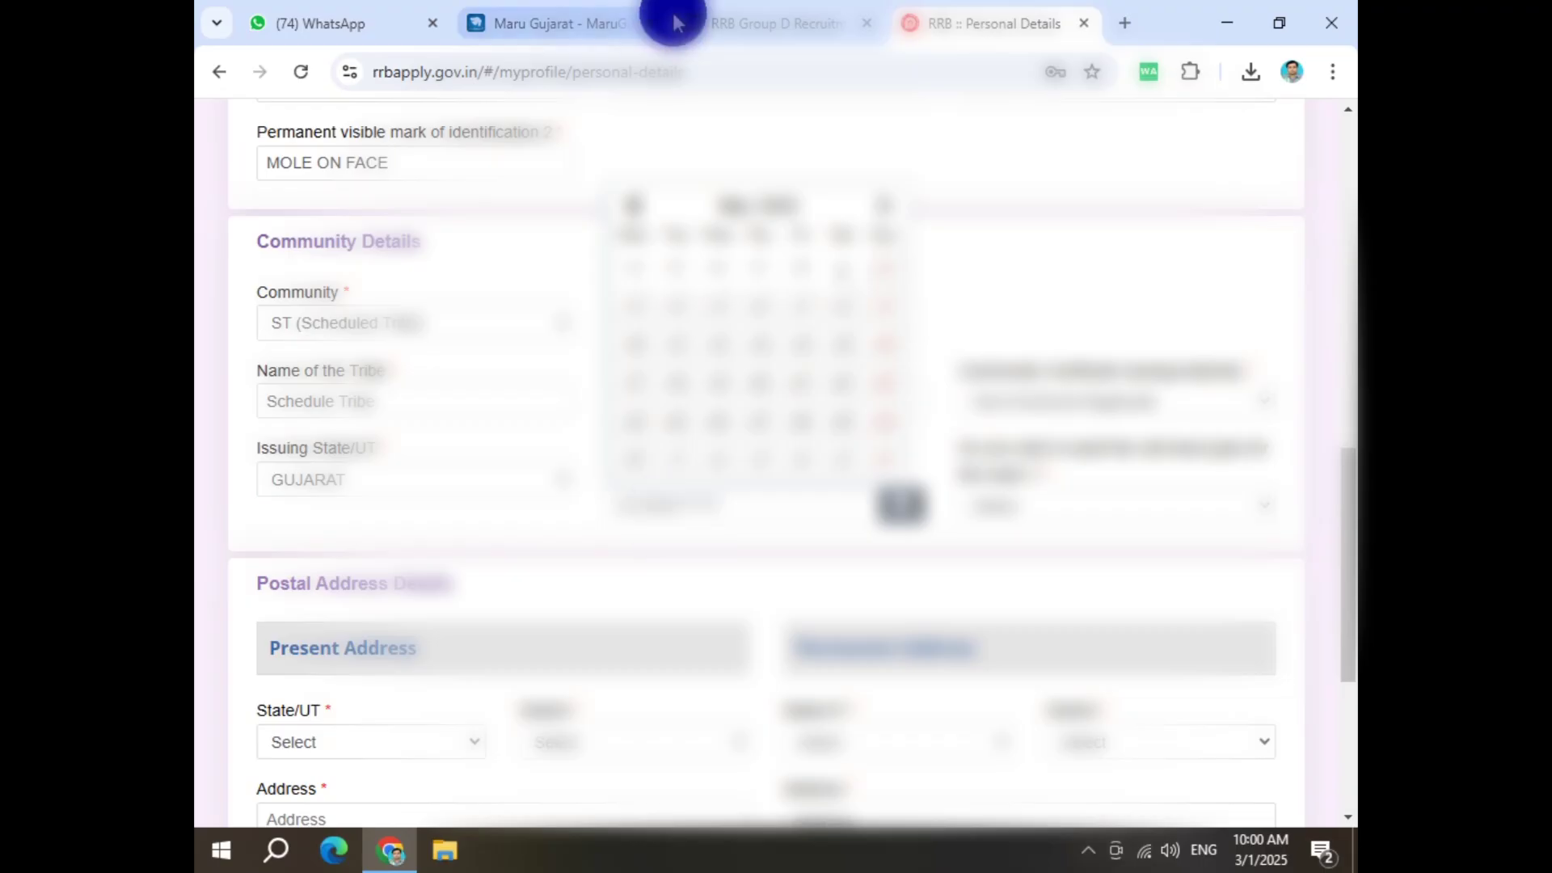
click(759, 207)
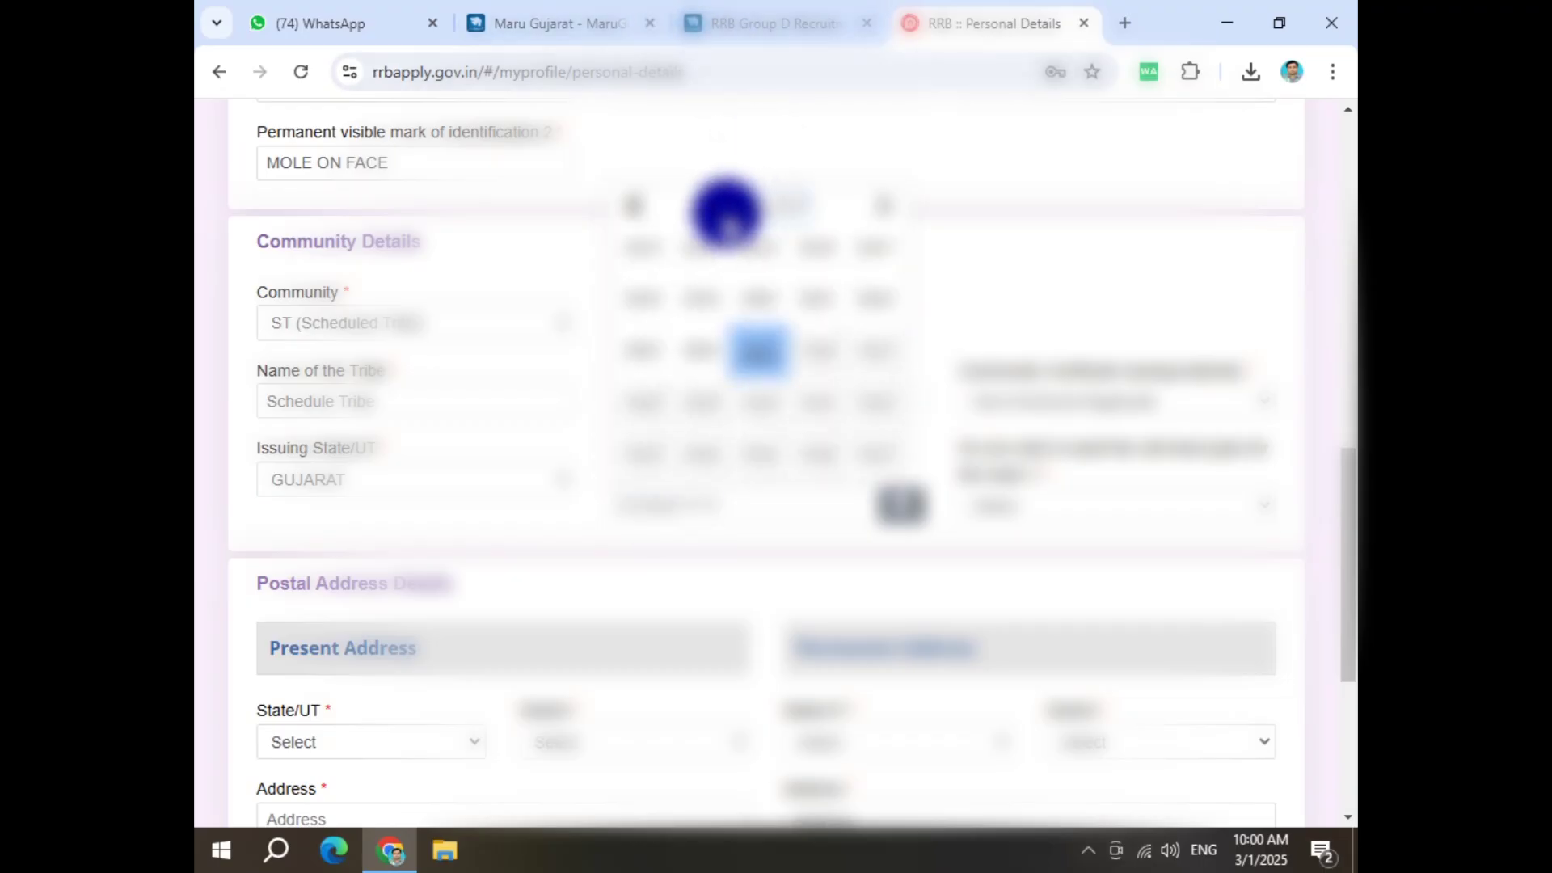
click(707, 304)
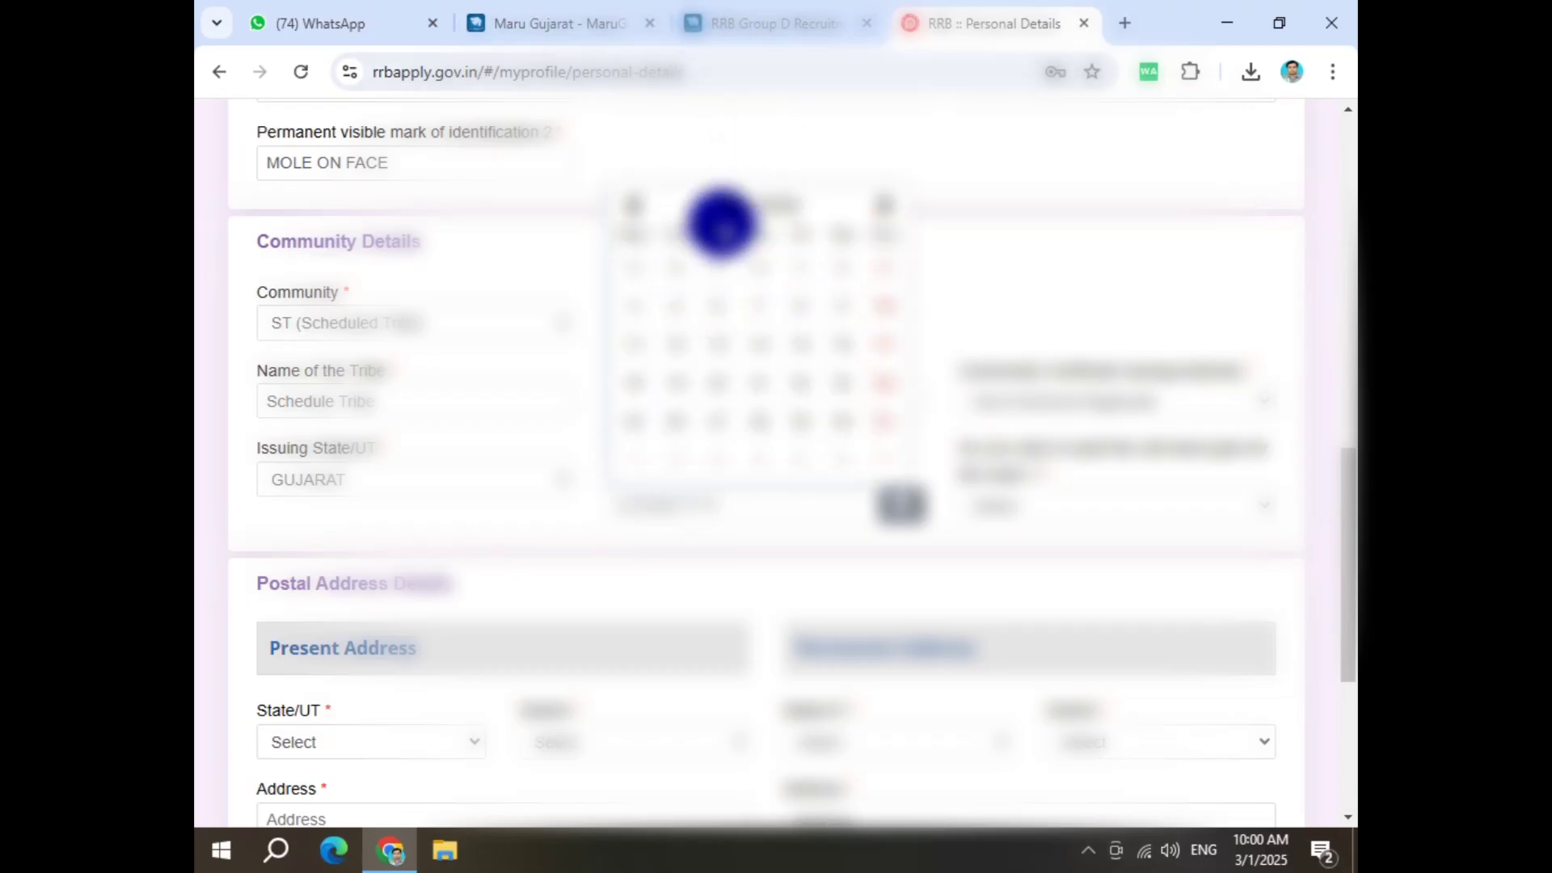
click(722, 208)
click(836, 323)
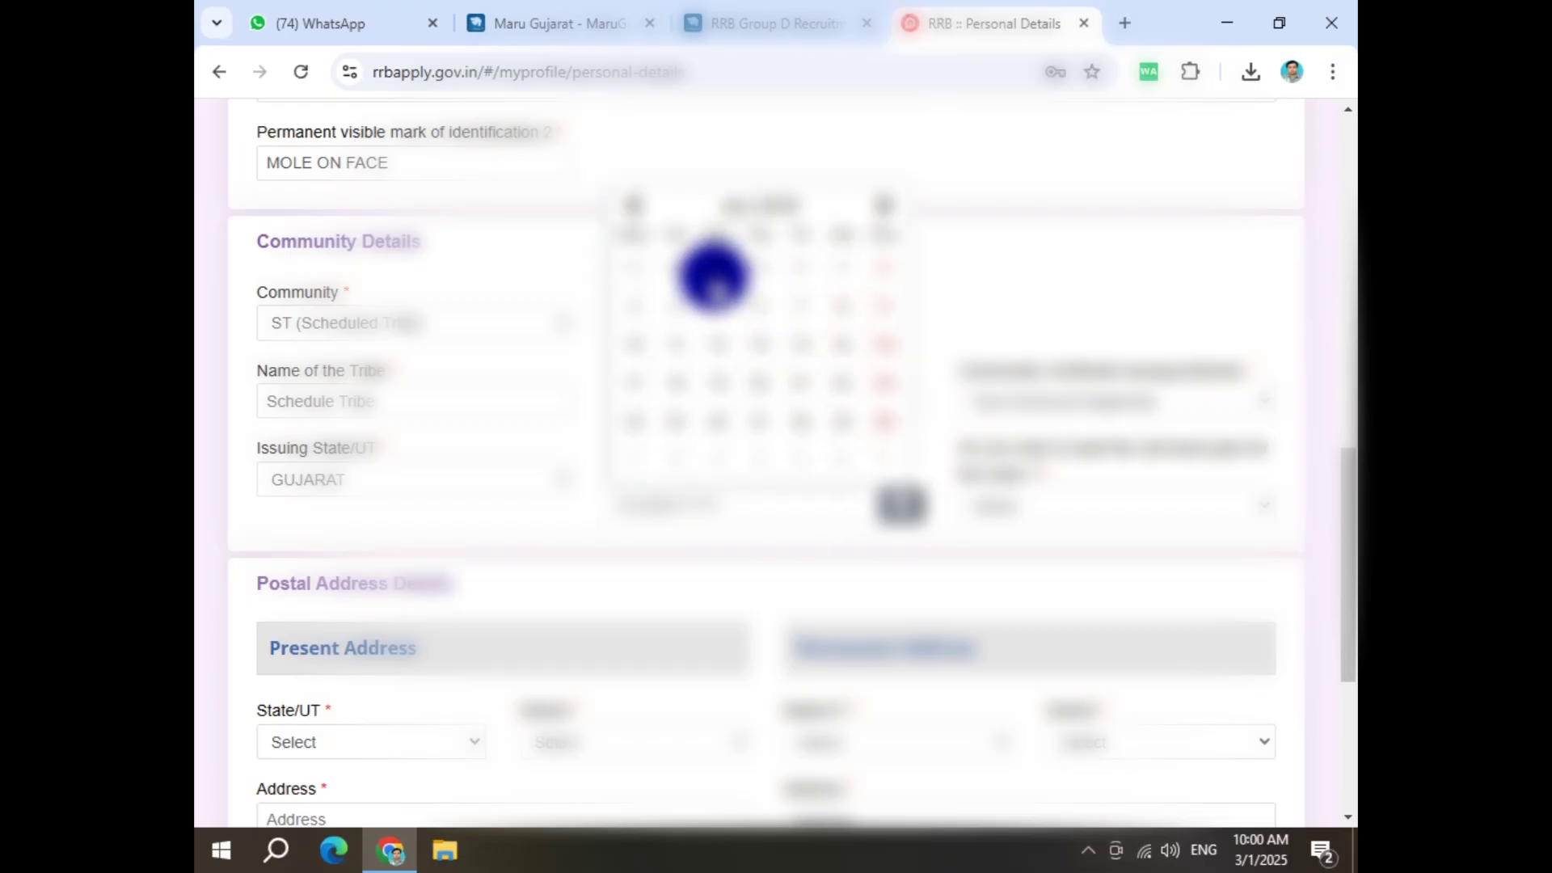
click(788, 345)
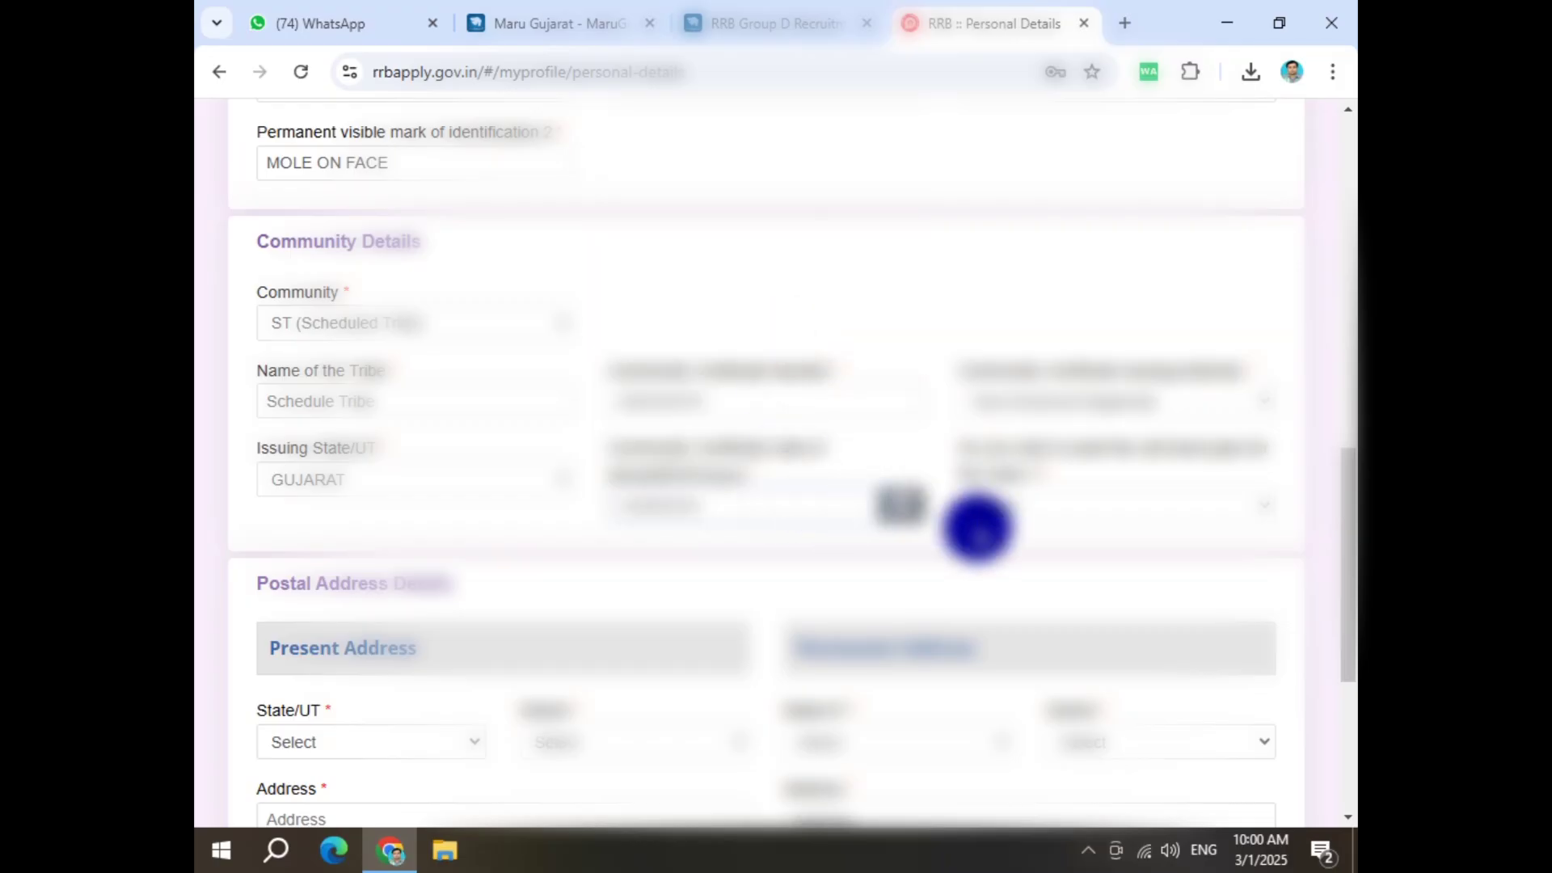
click(1006, 495)
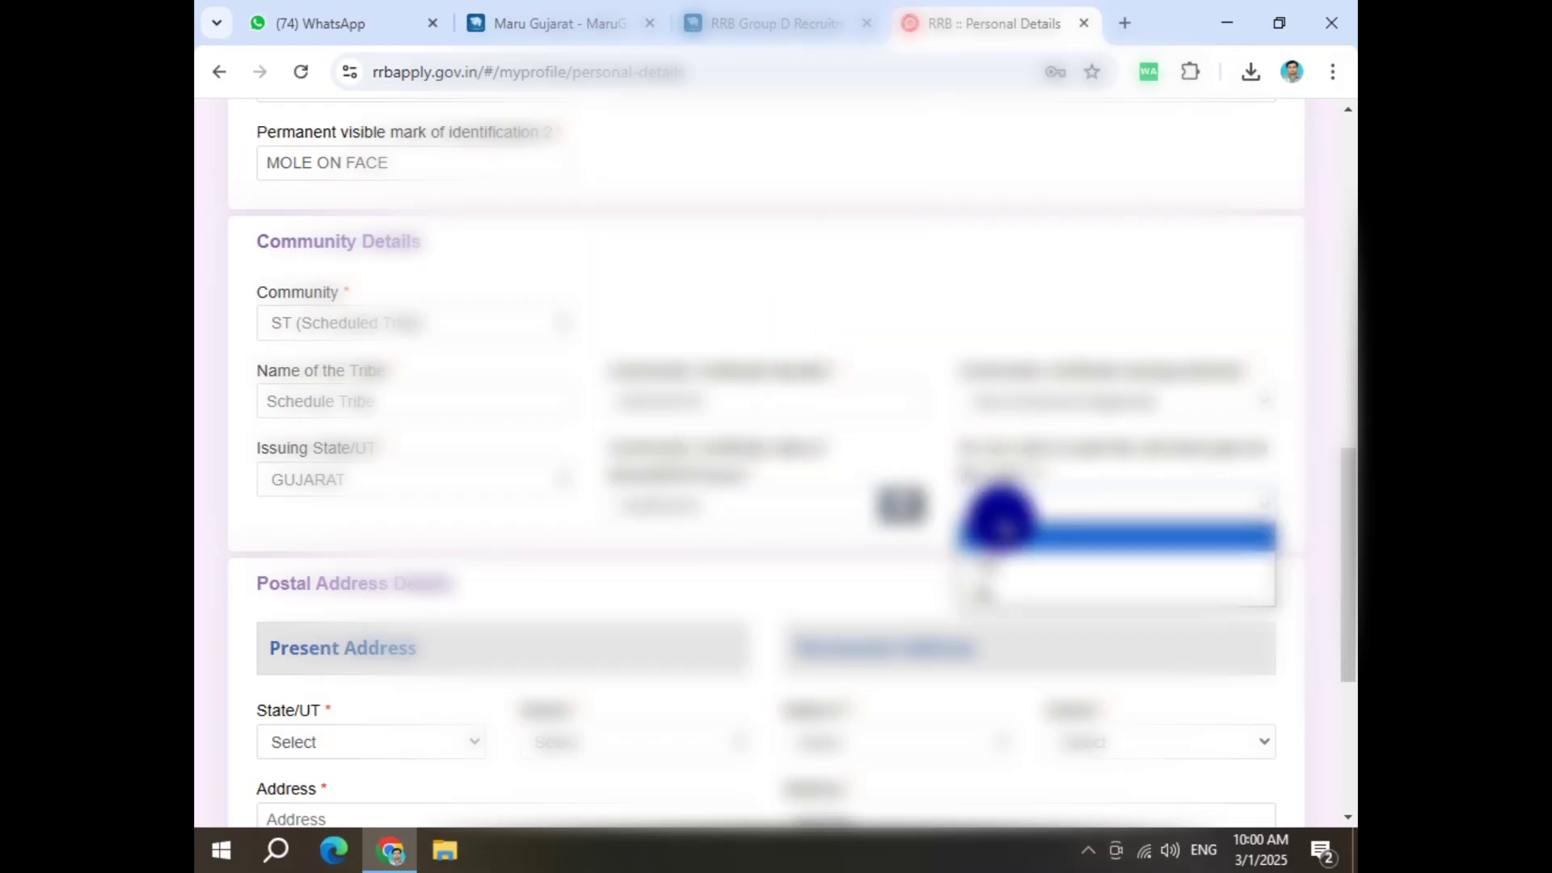
click(981, 559)
Enter Dohad as the nearest railway station and begin the caste certificate upload
scroll(576, 598, down, 1)
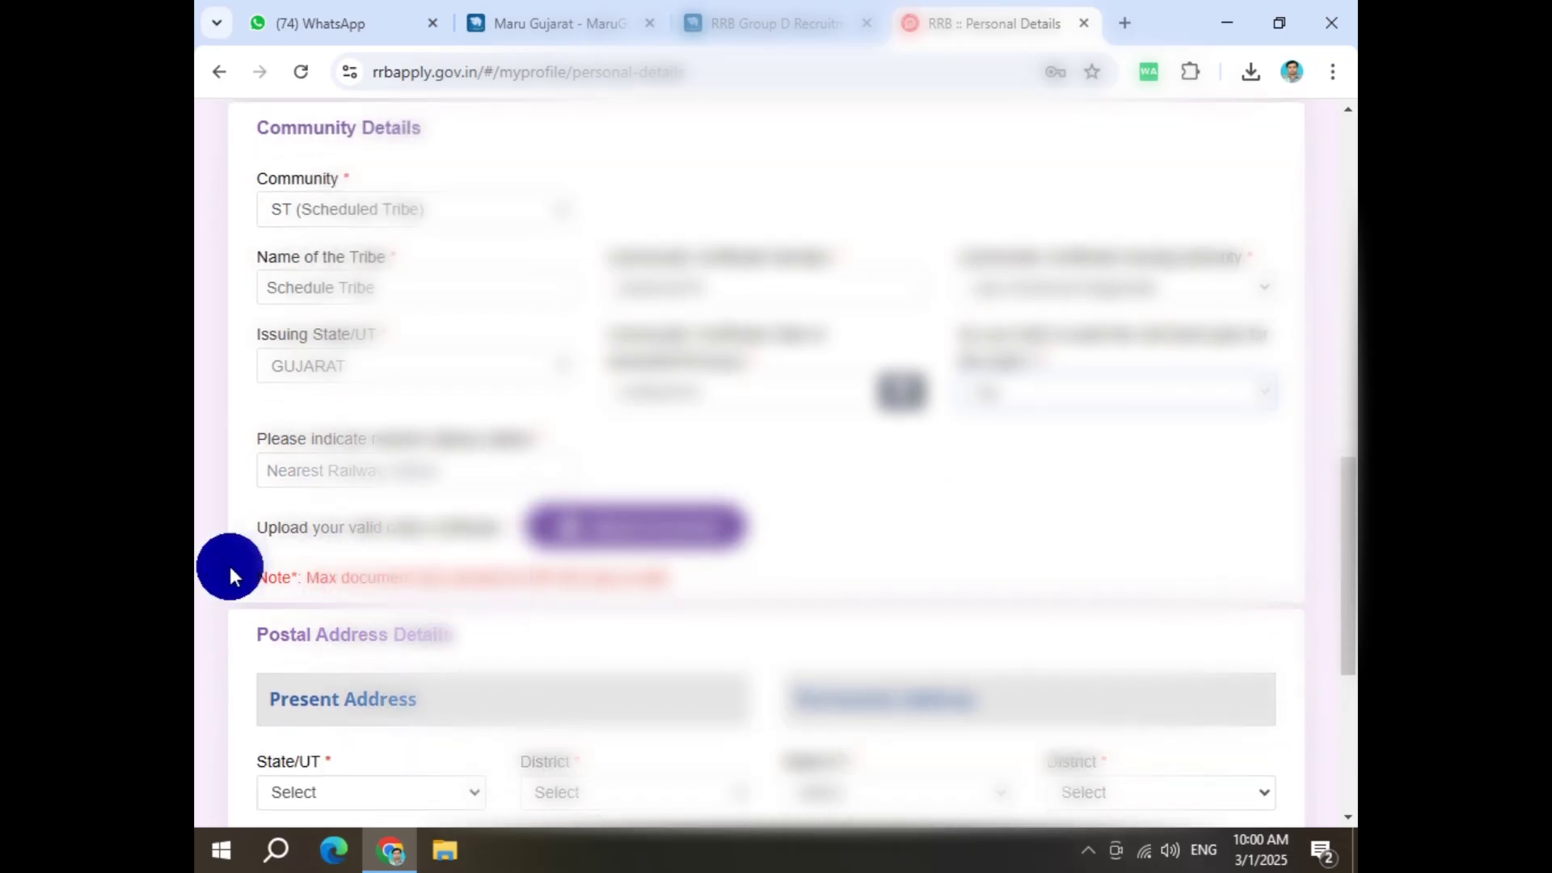
click(301, 473)
text(Dohad)
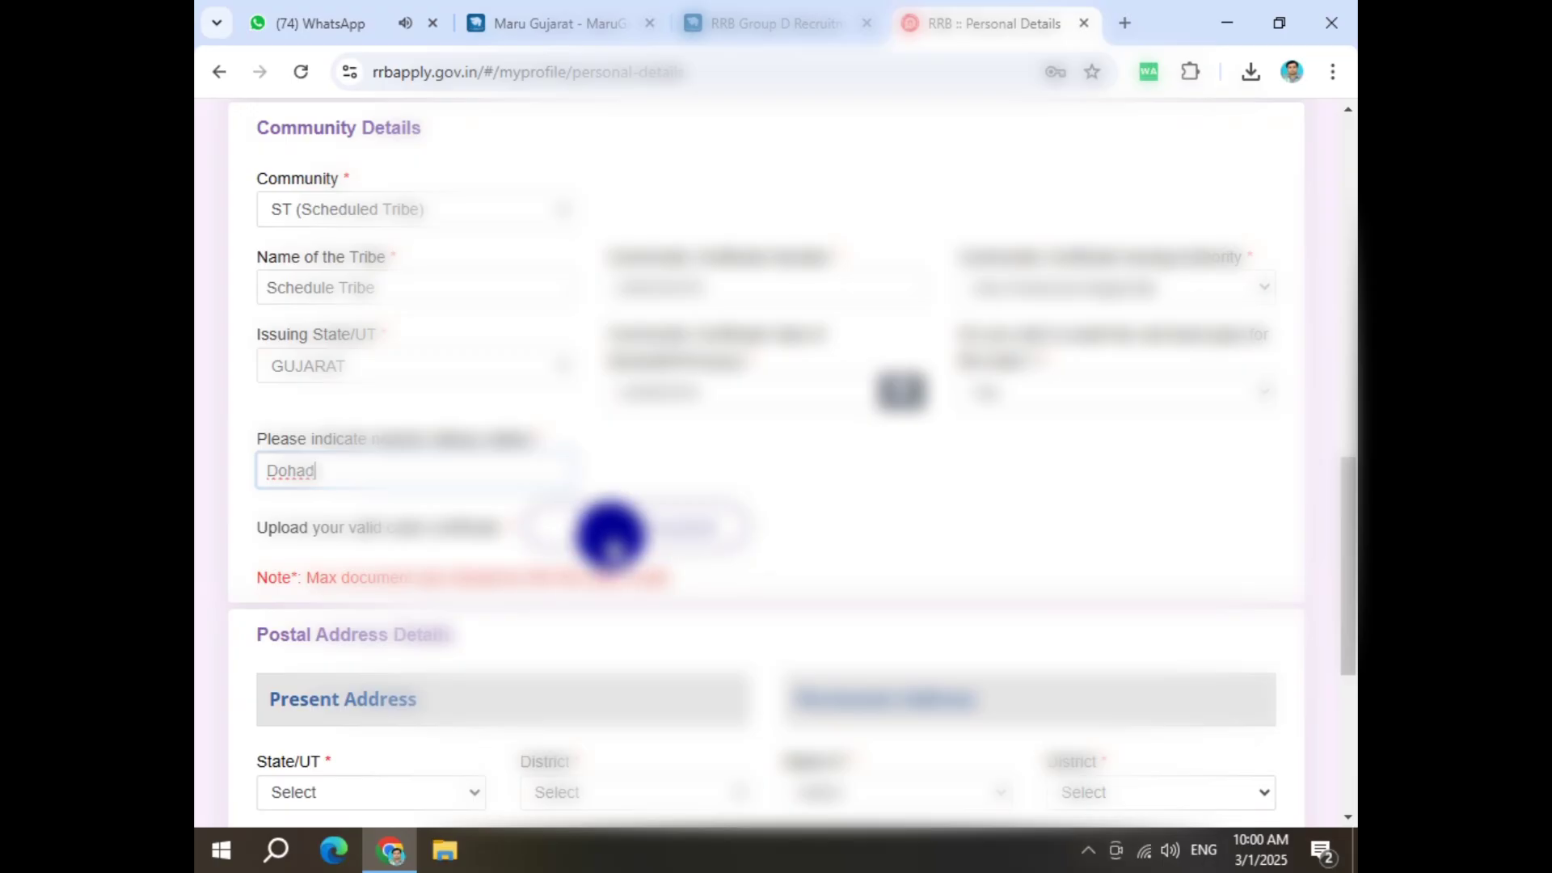
click(610, 533)
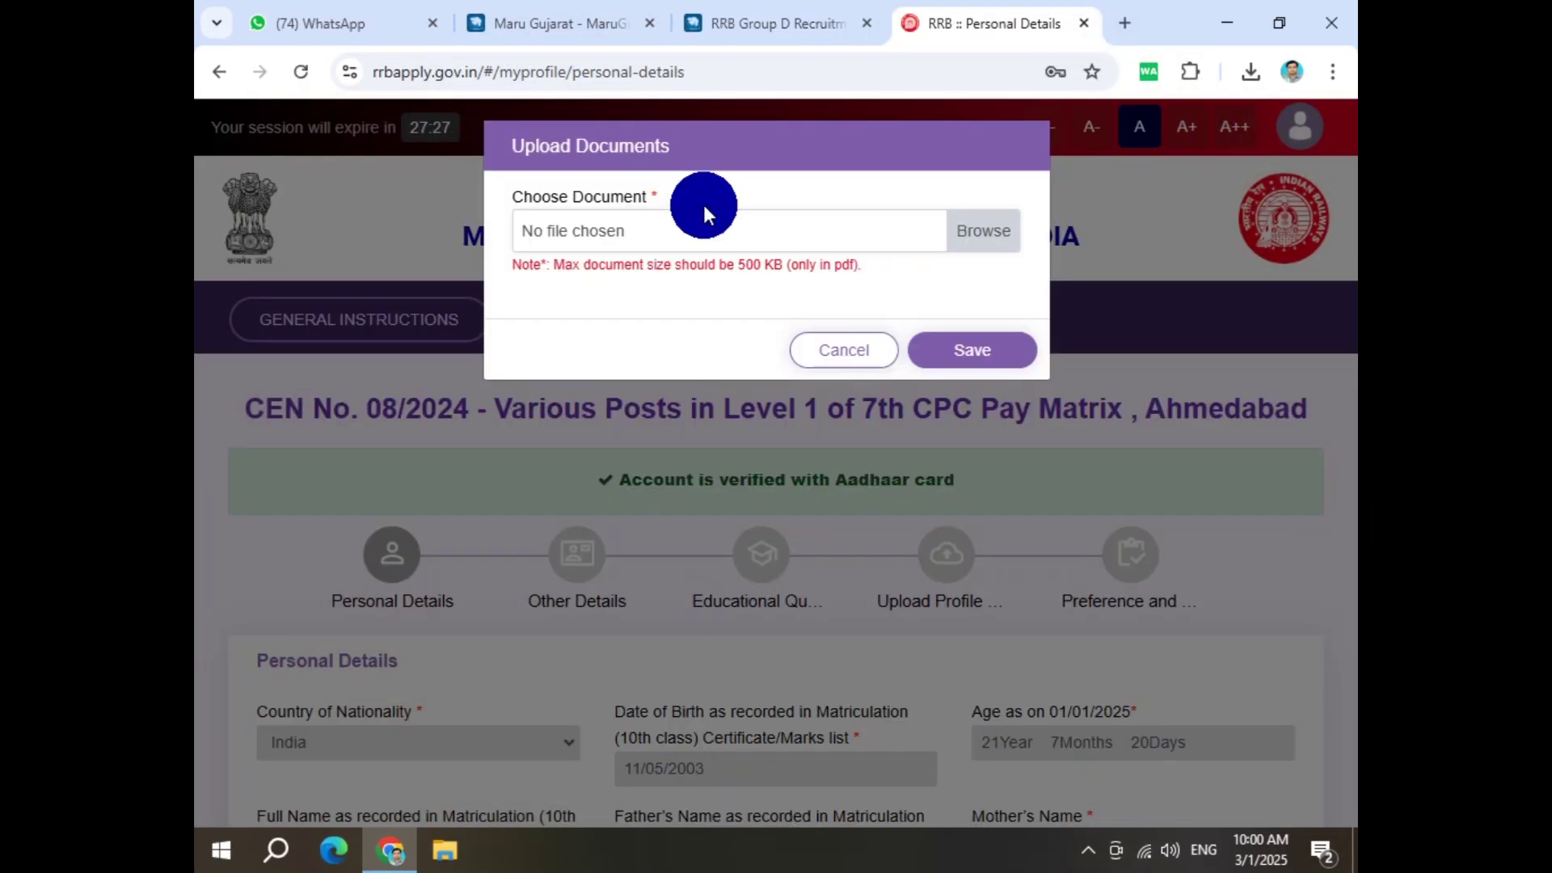
click(832, 349)
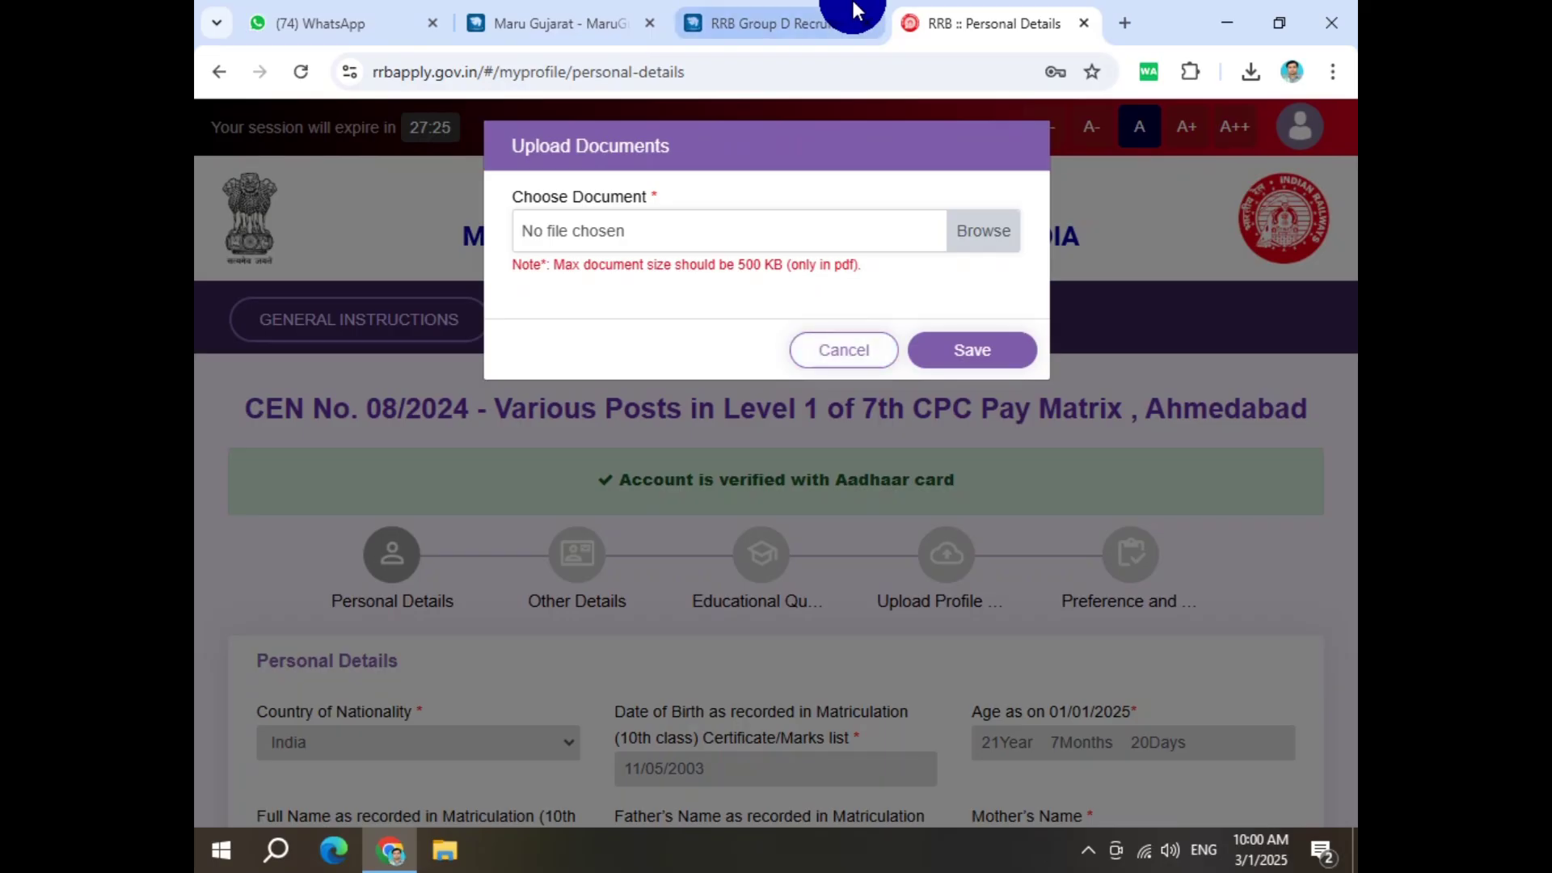
Start a new scan from the Samsung SCX-3400 Series shortcut and select the resolution value
mouse_move(852, 2)
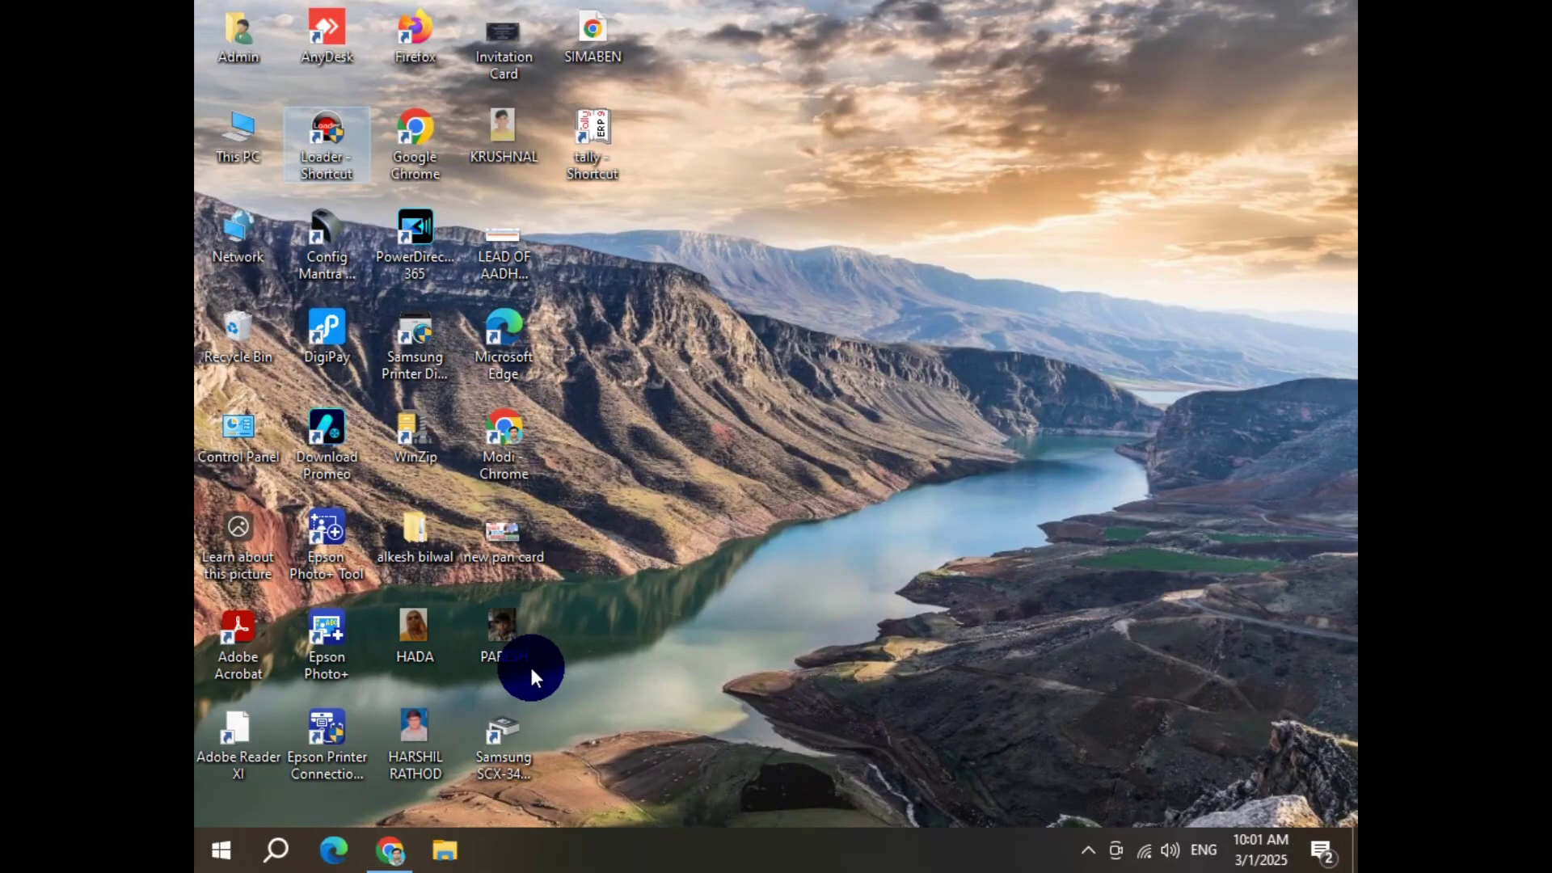
click(502, 725)
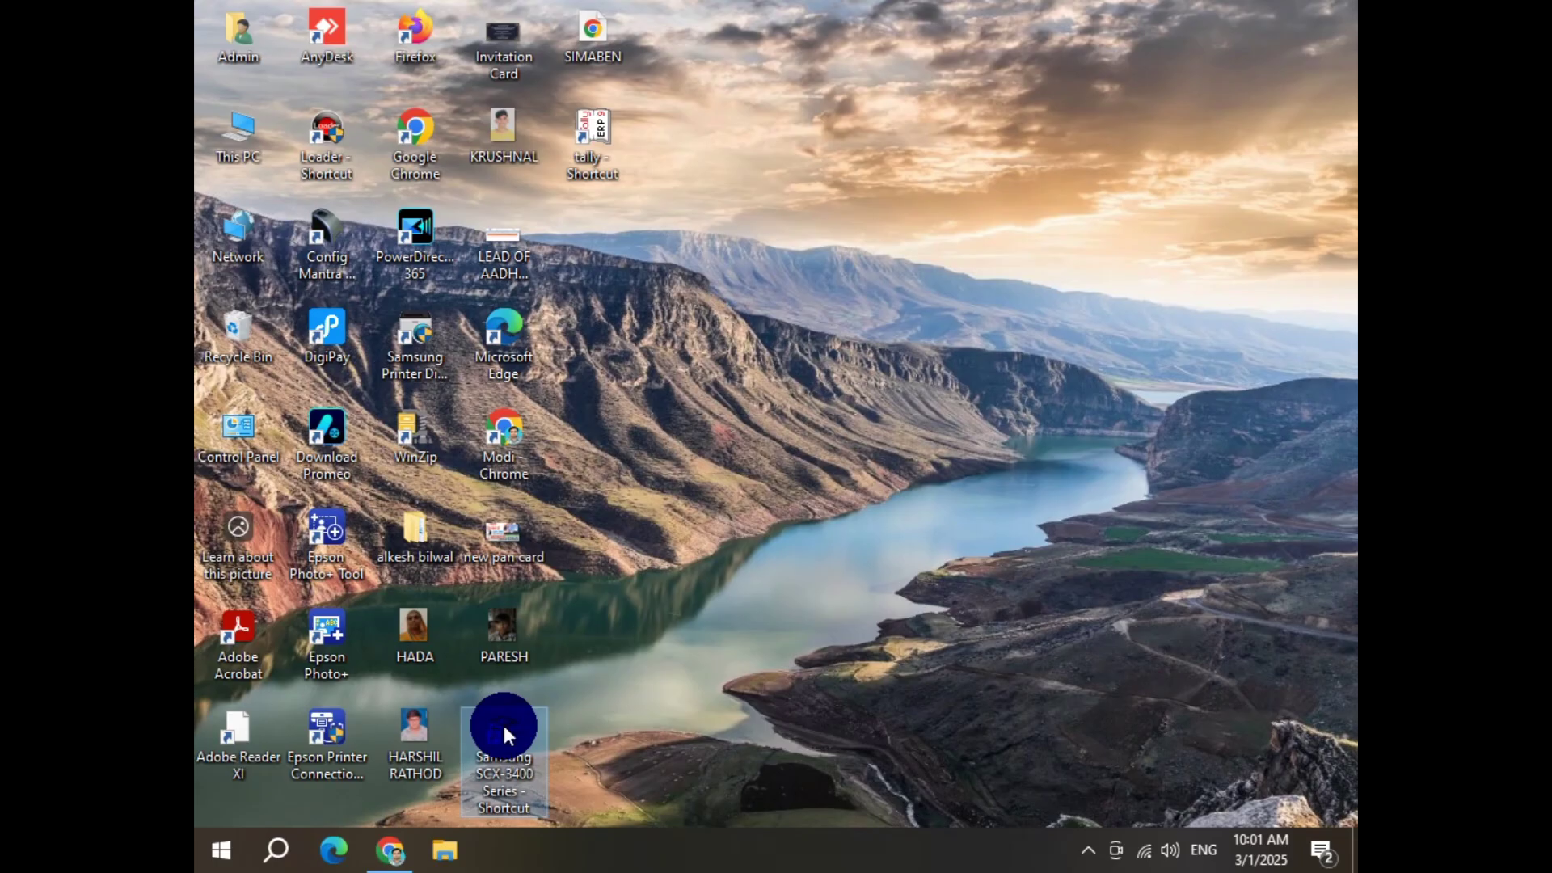
right_click(502, 720)
click(558, 351)
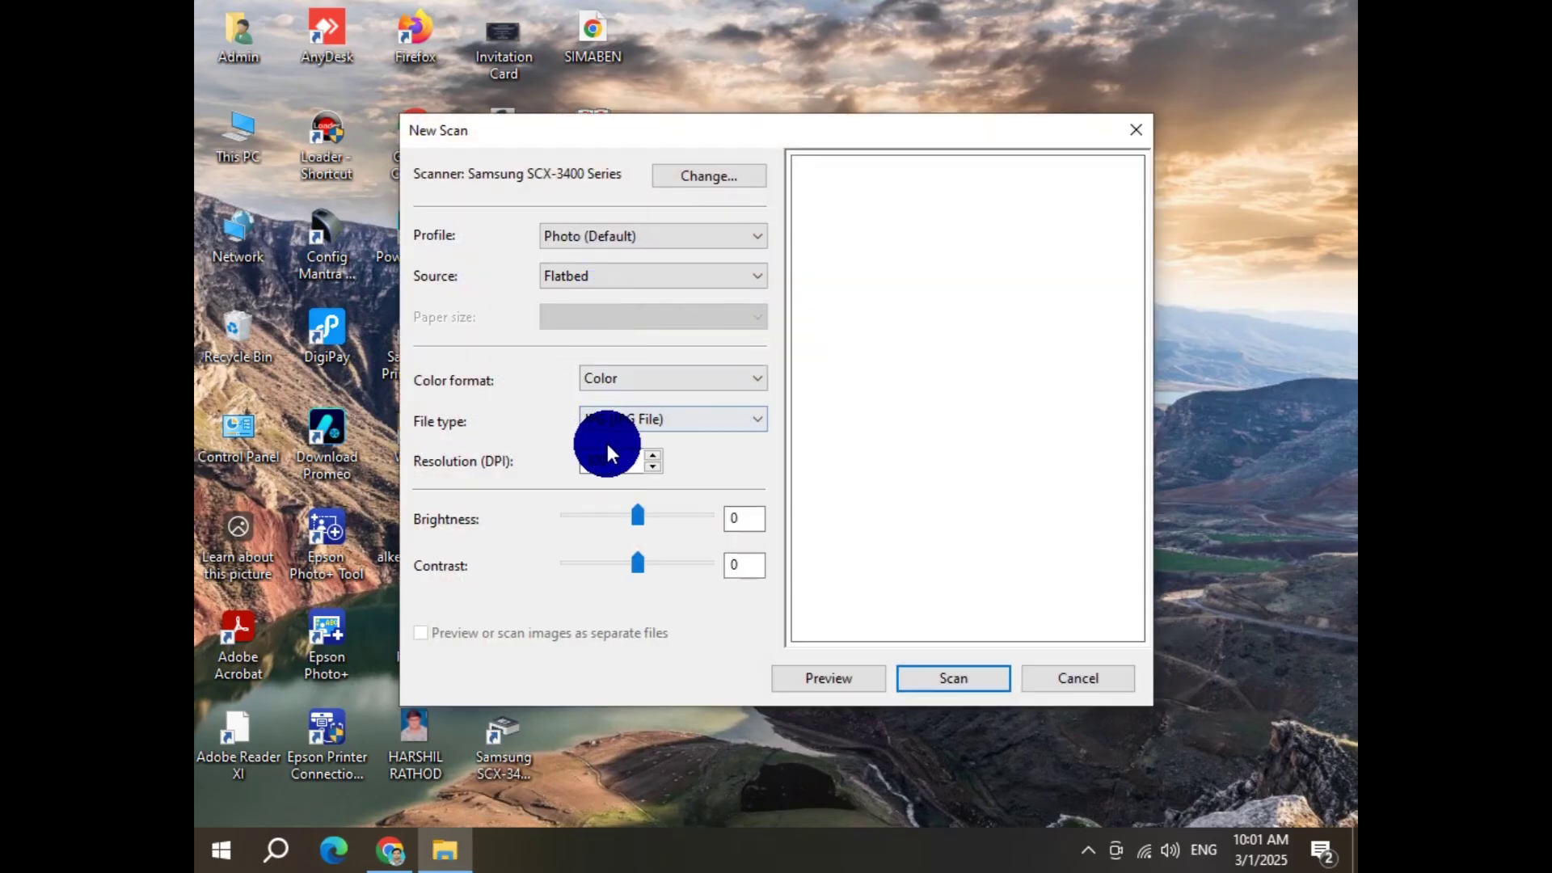
double_click(608, 458)
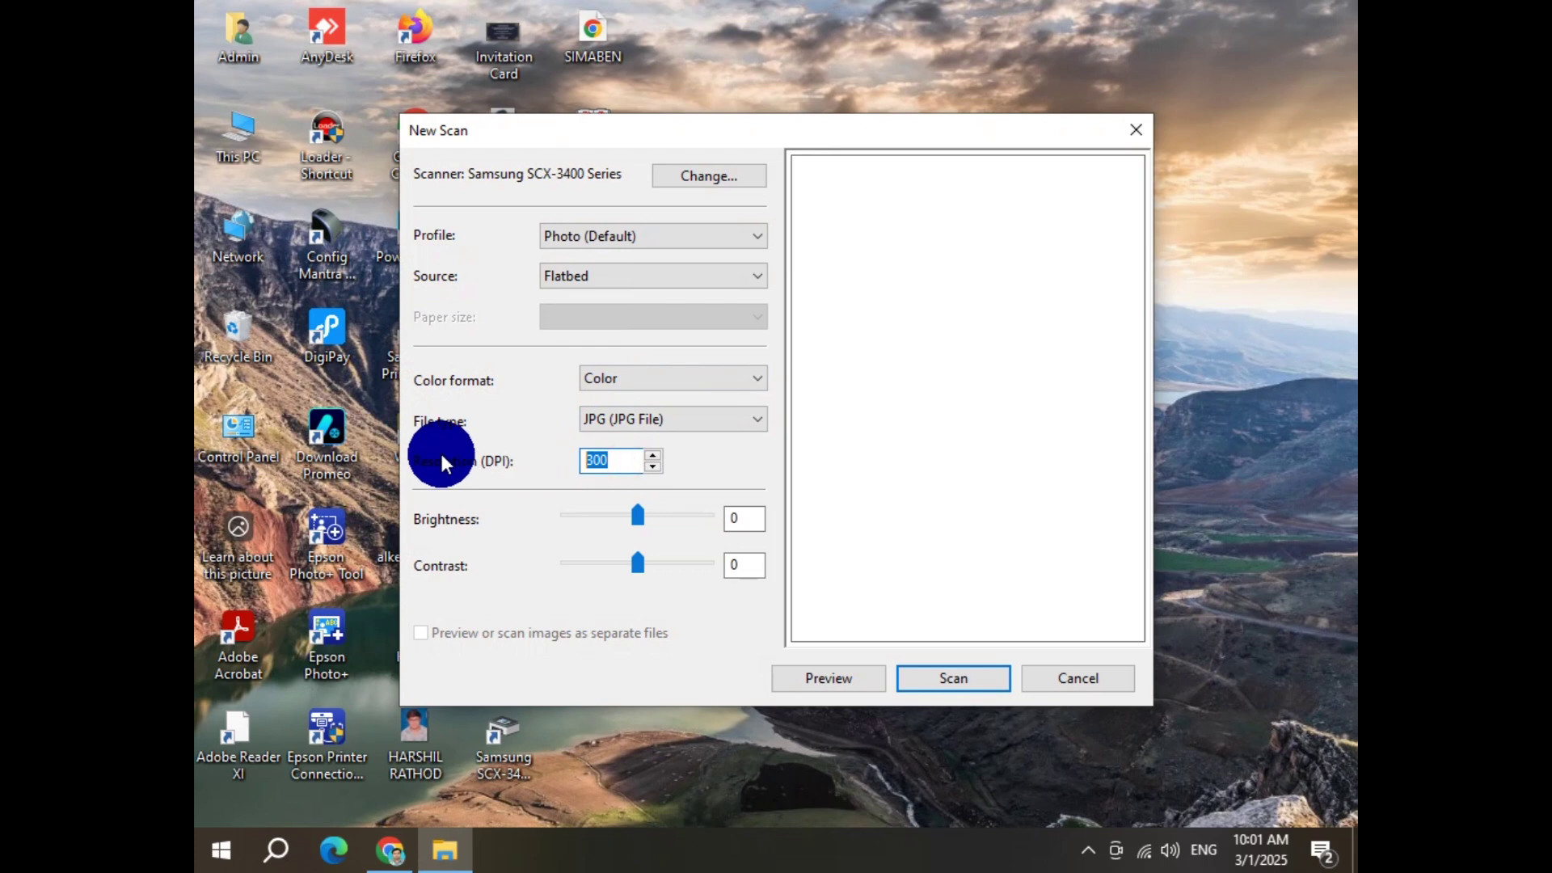
Change the scan resolution from 300 to 200 DPI and scan the document
text(200)
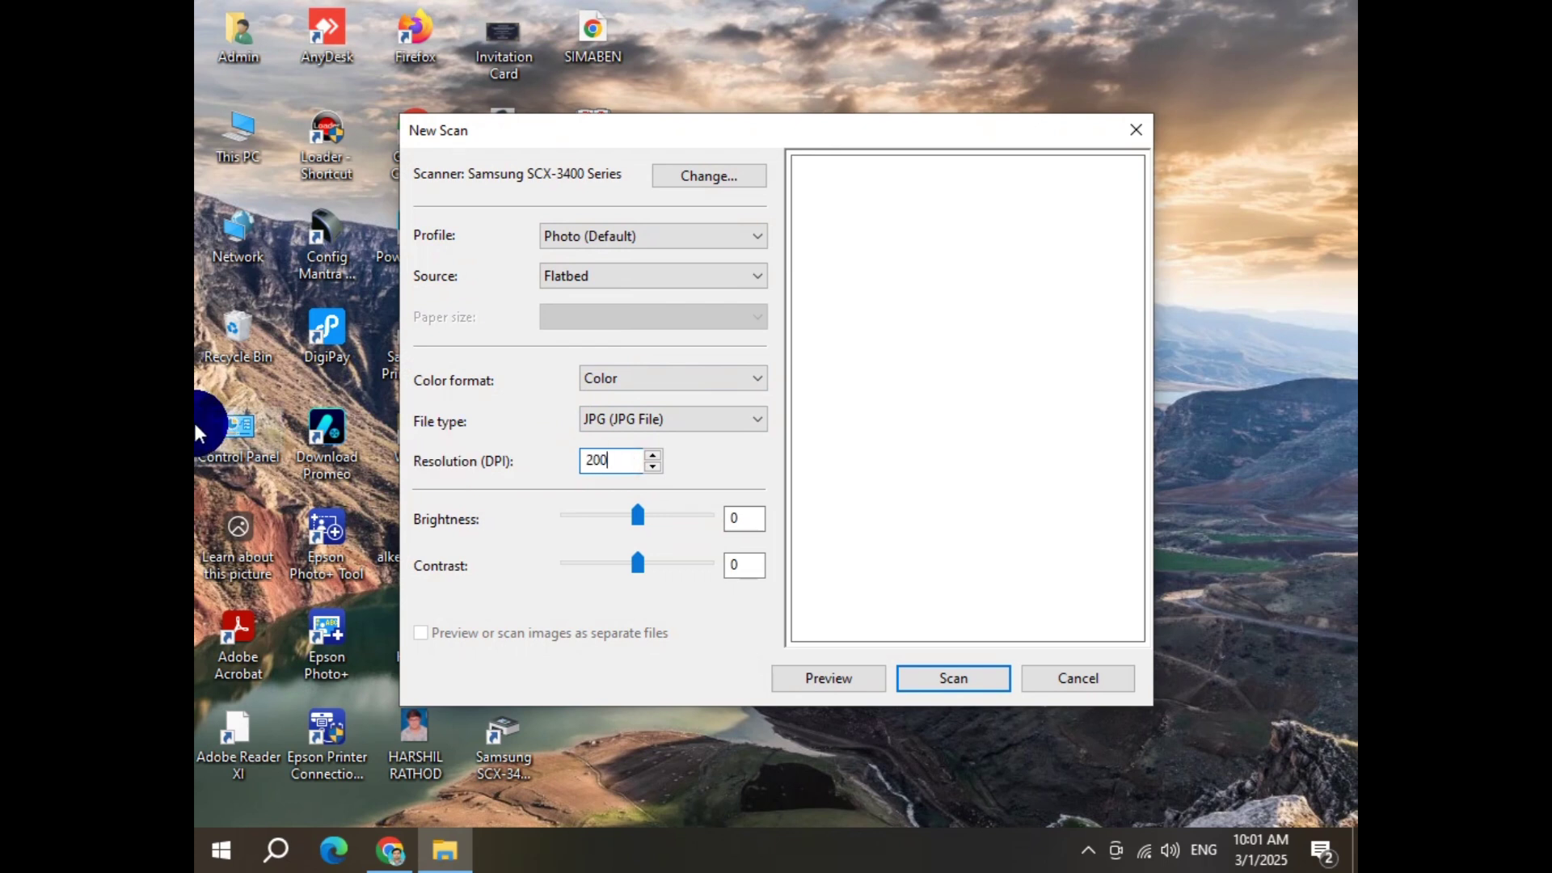
click(996, 694)
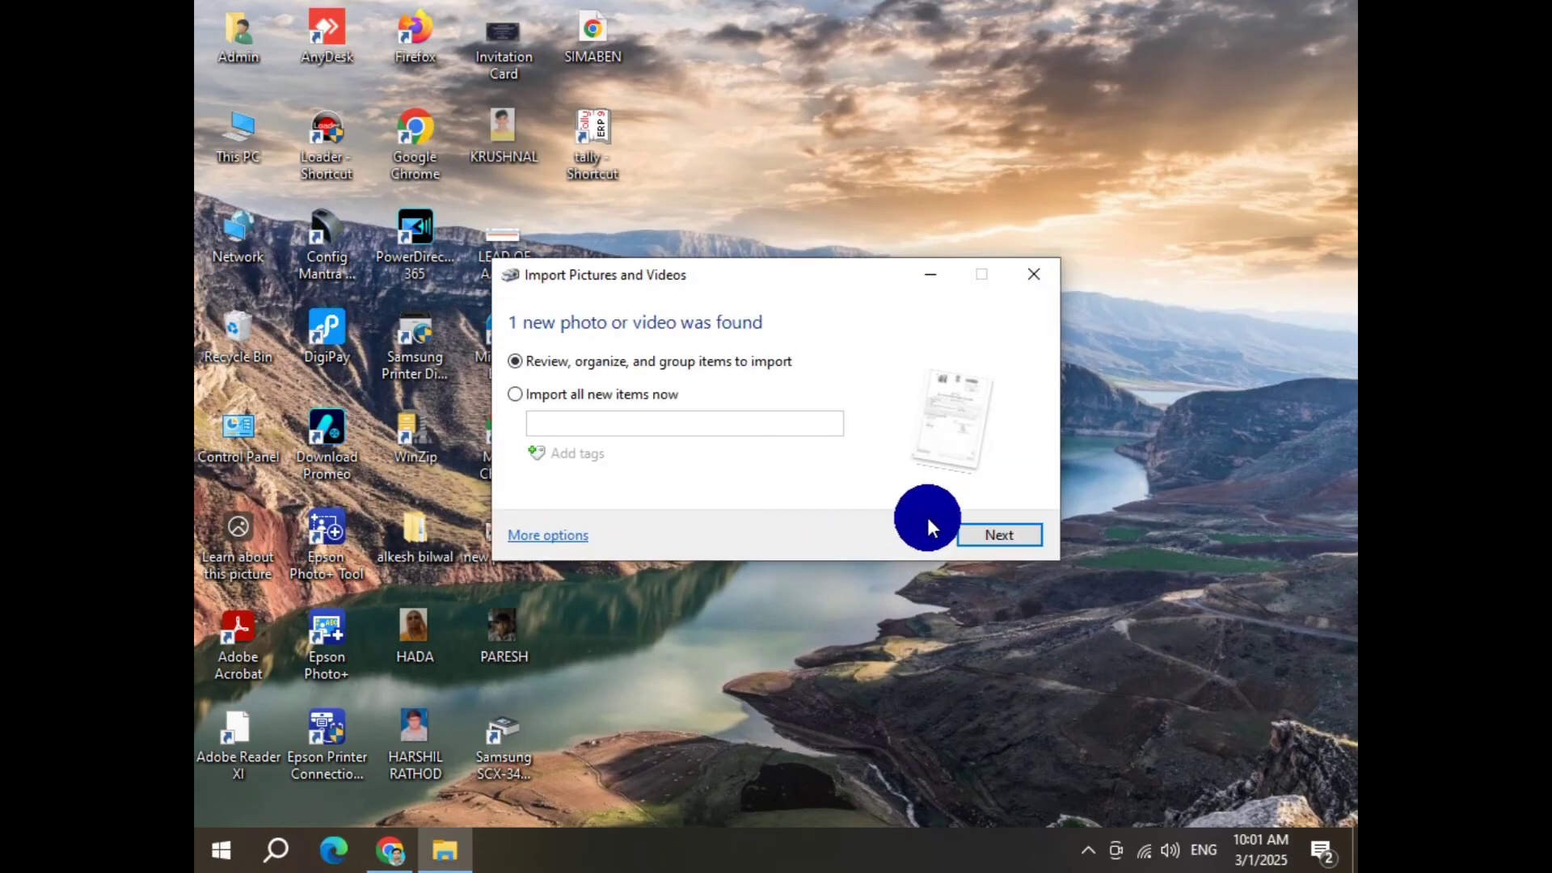
Import the single newly scanned page into Pictures, then bring up File Explorer
click(1011, 538)
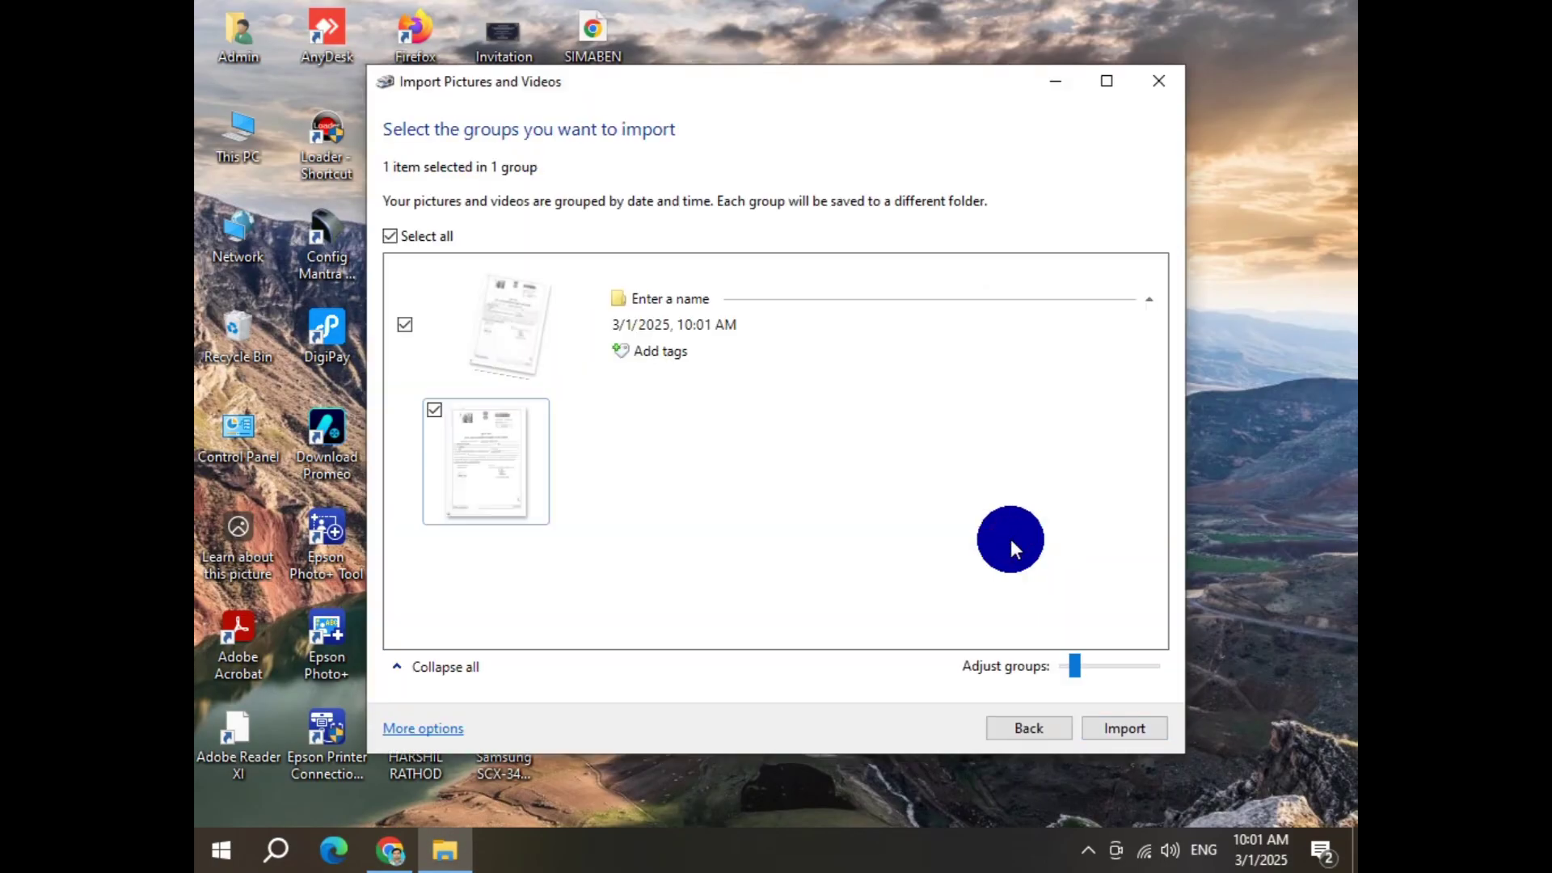
click(1122, 725)
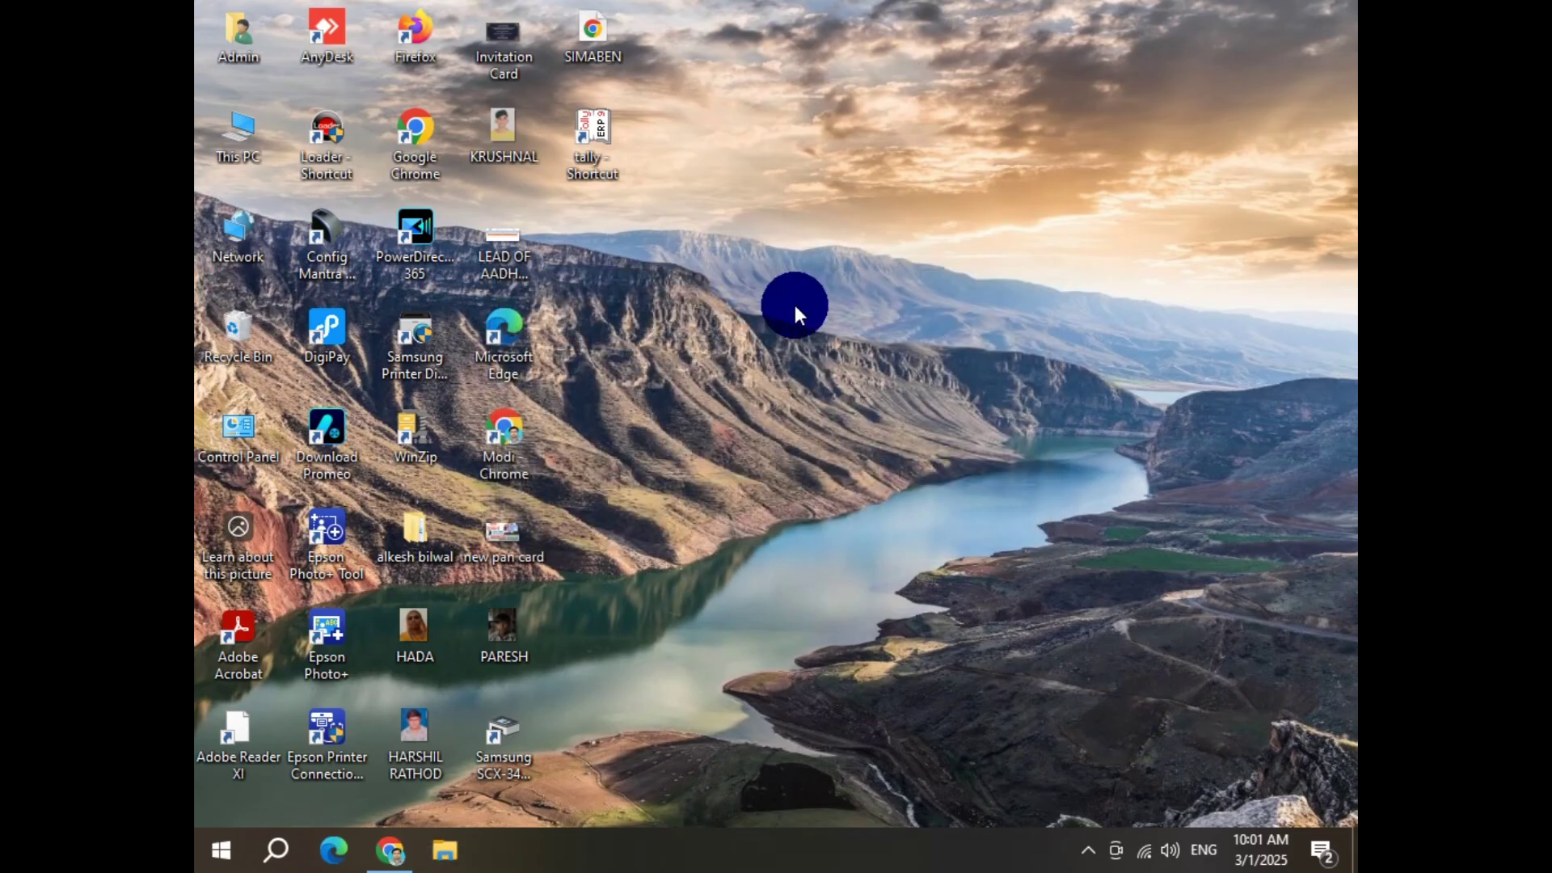
click(431, 849)
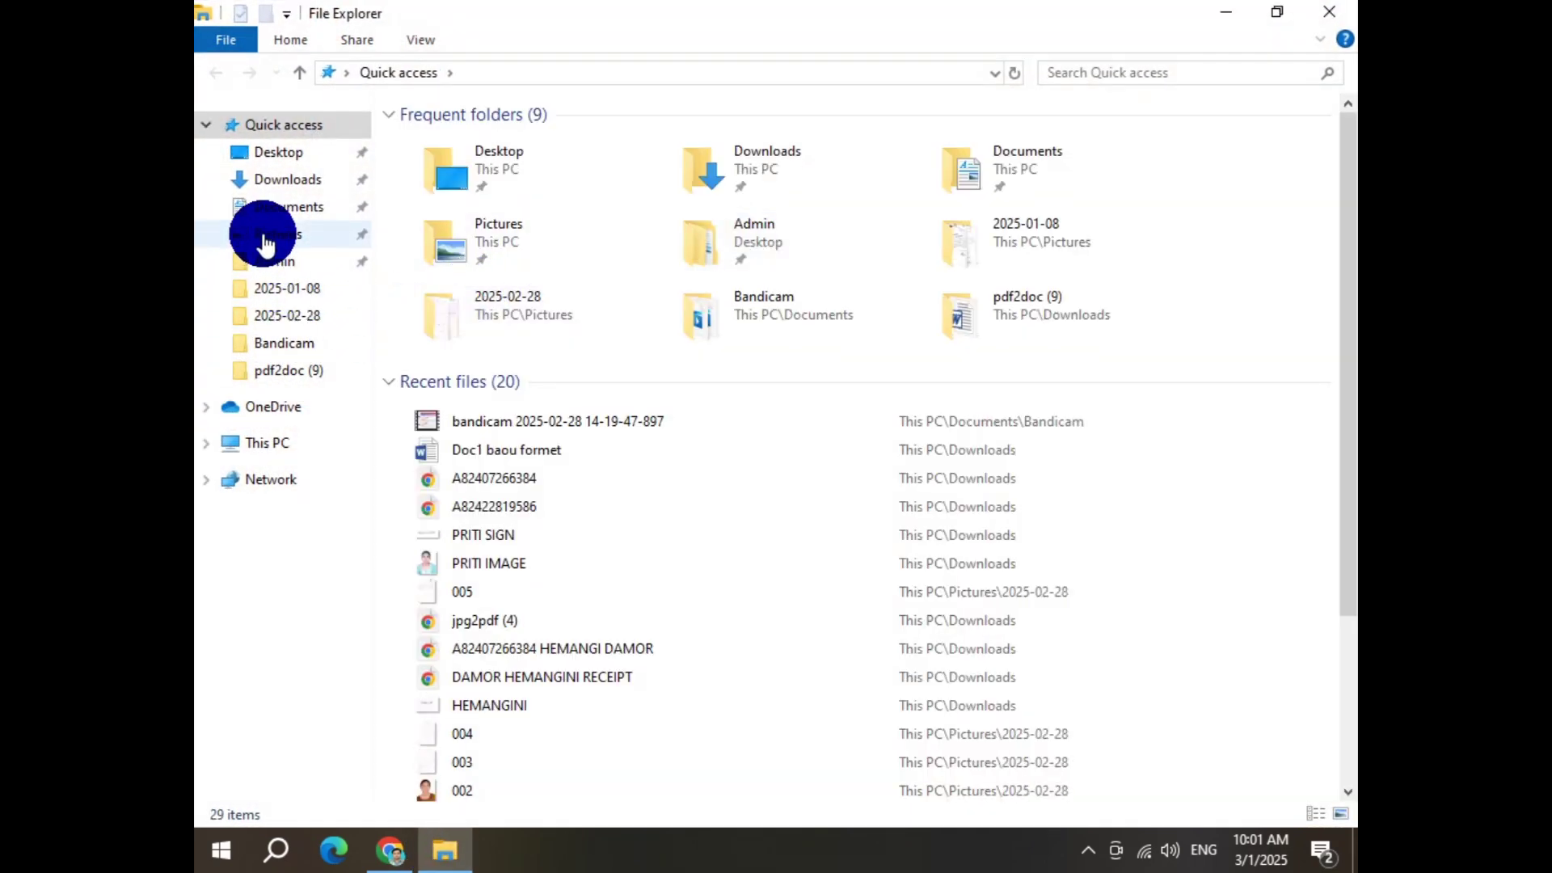
Locate scan 001 (283 KB) in Pictures\2025-03-01, then return to Chrome
click(264, 236)
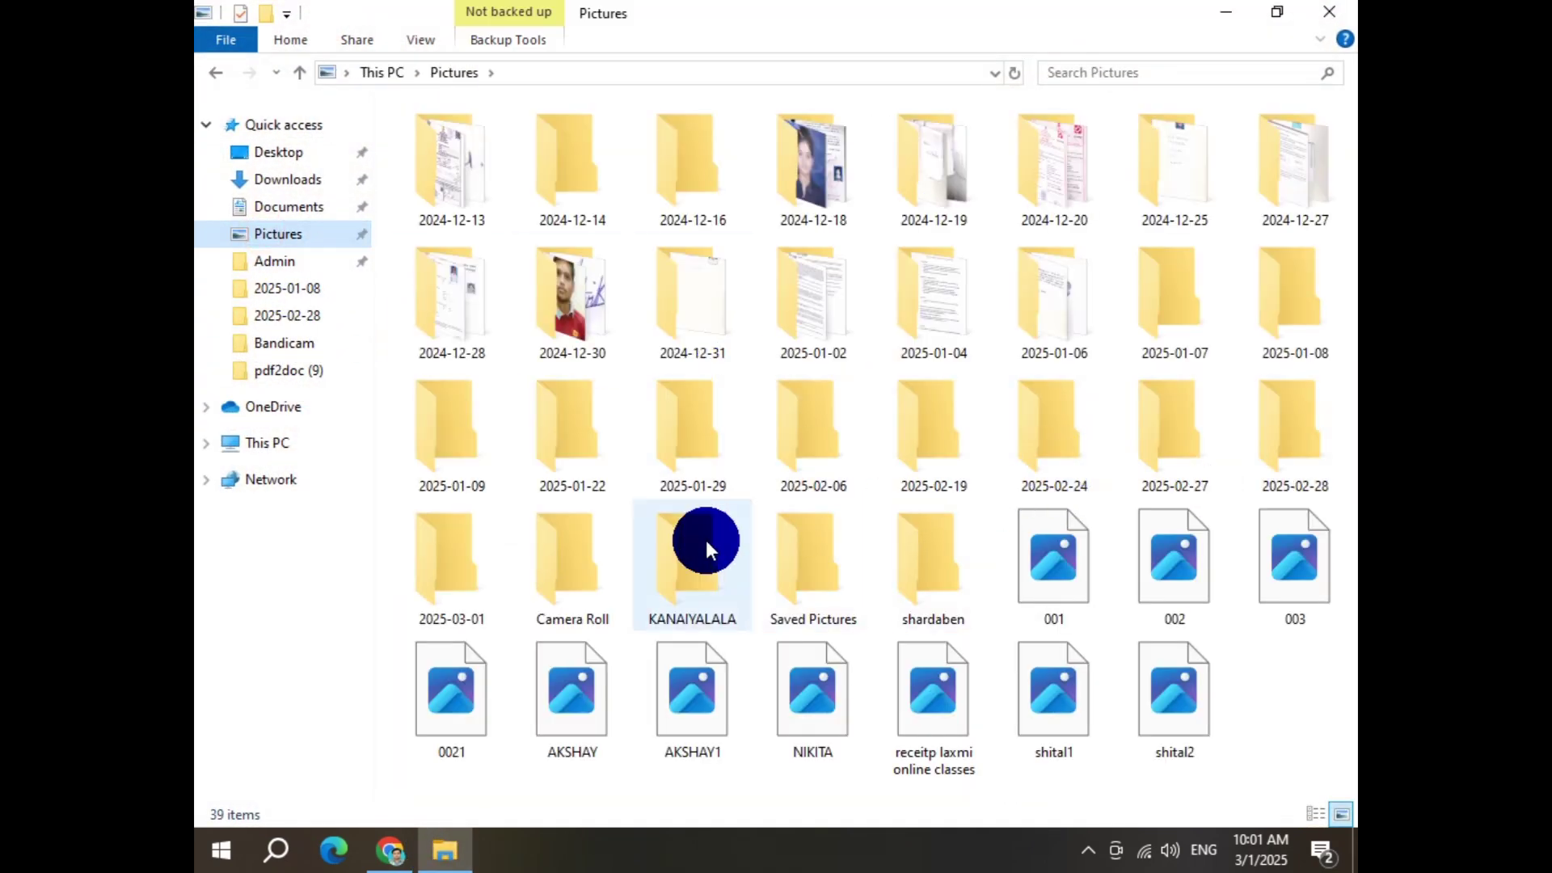
double_click(443, 562)
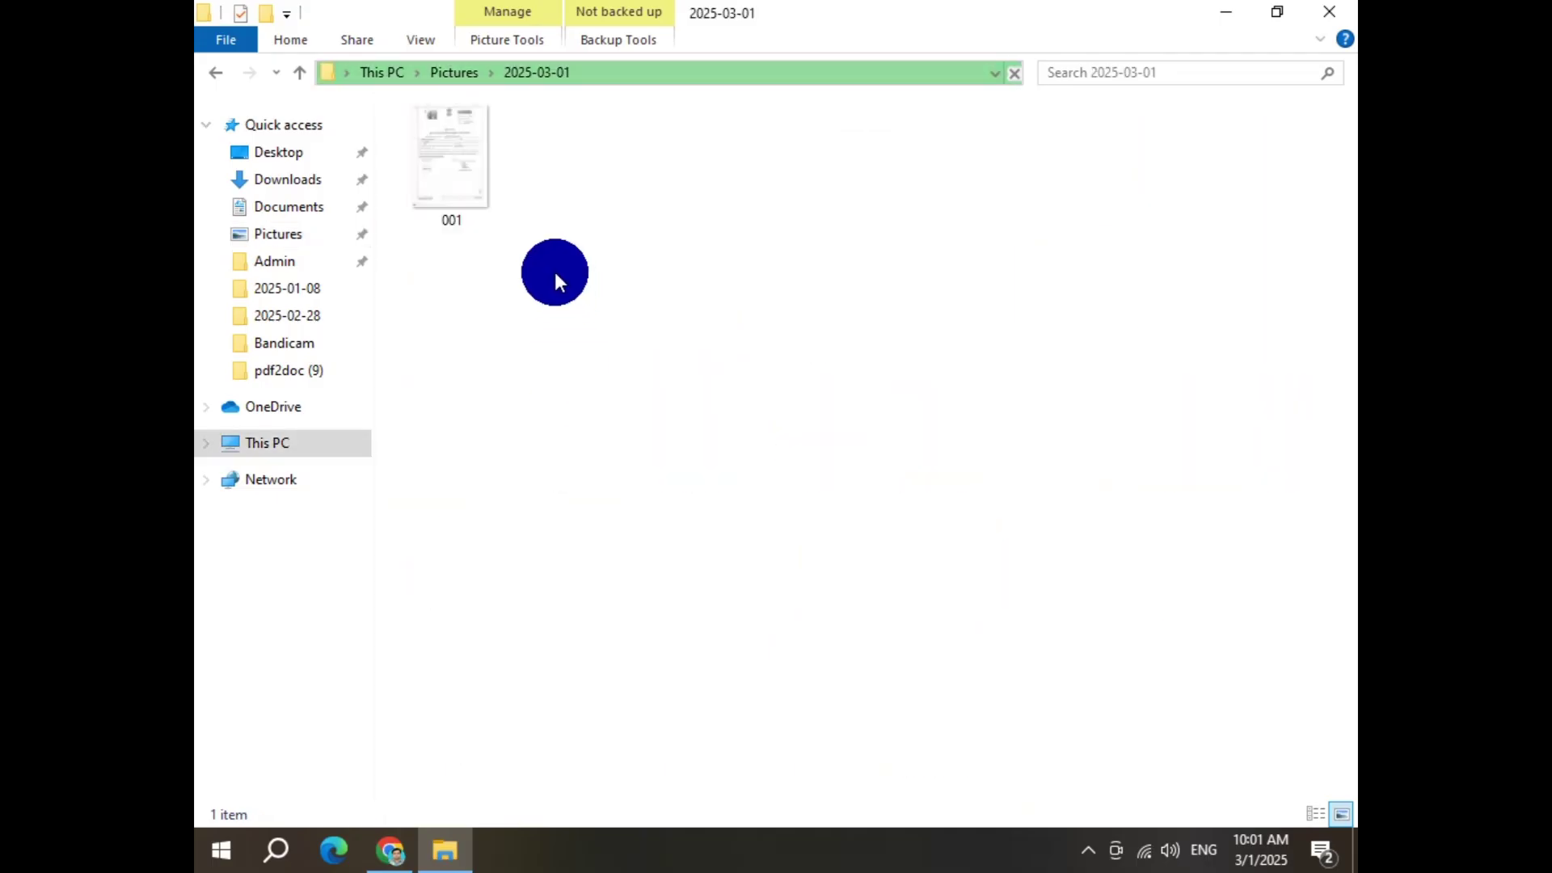
click(453, 170)
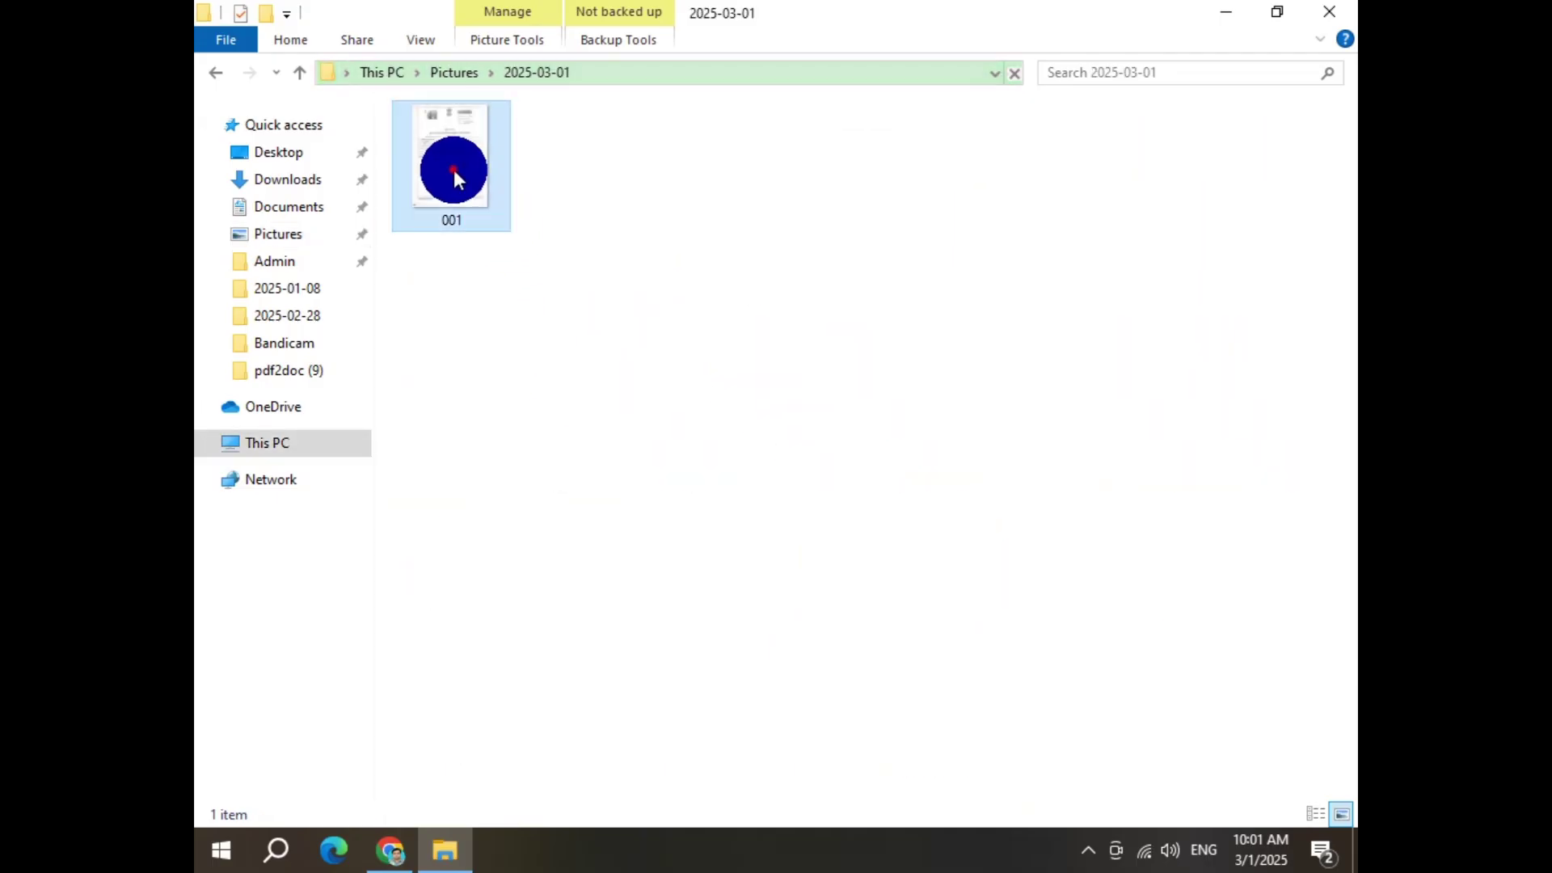
click(380, 852)
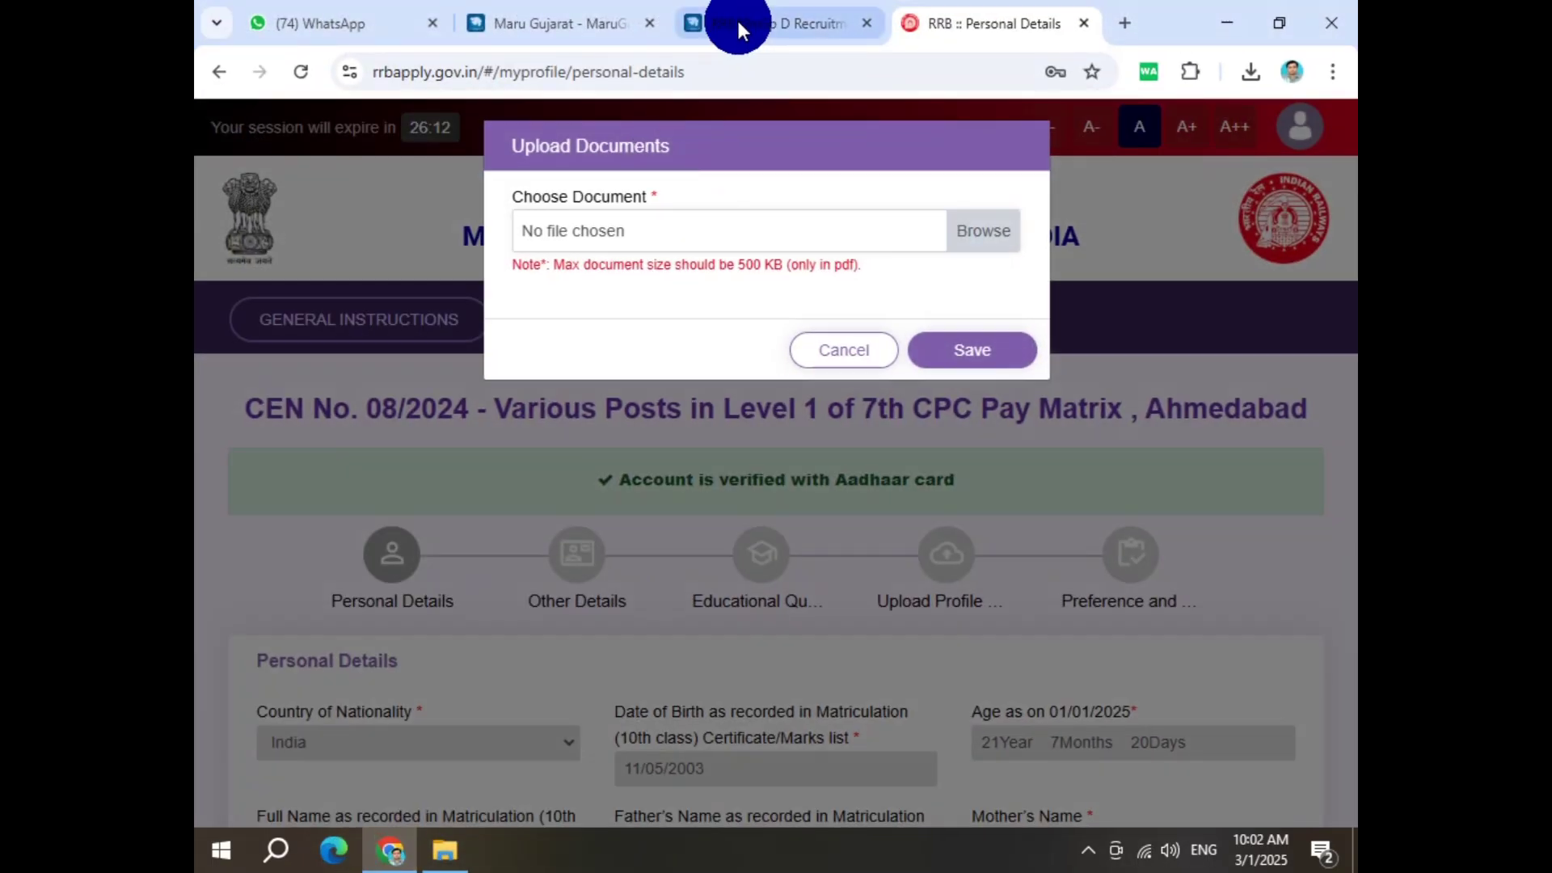
Load jpg2pdf.com in a new browser tab
click(1112, 22)
click(1014, 86)
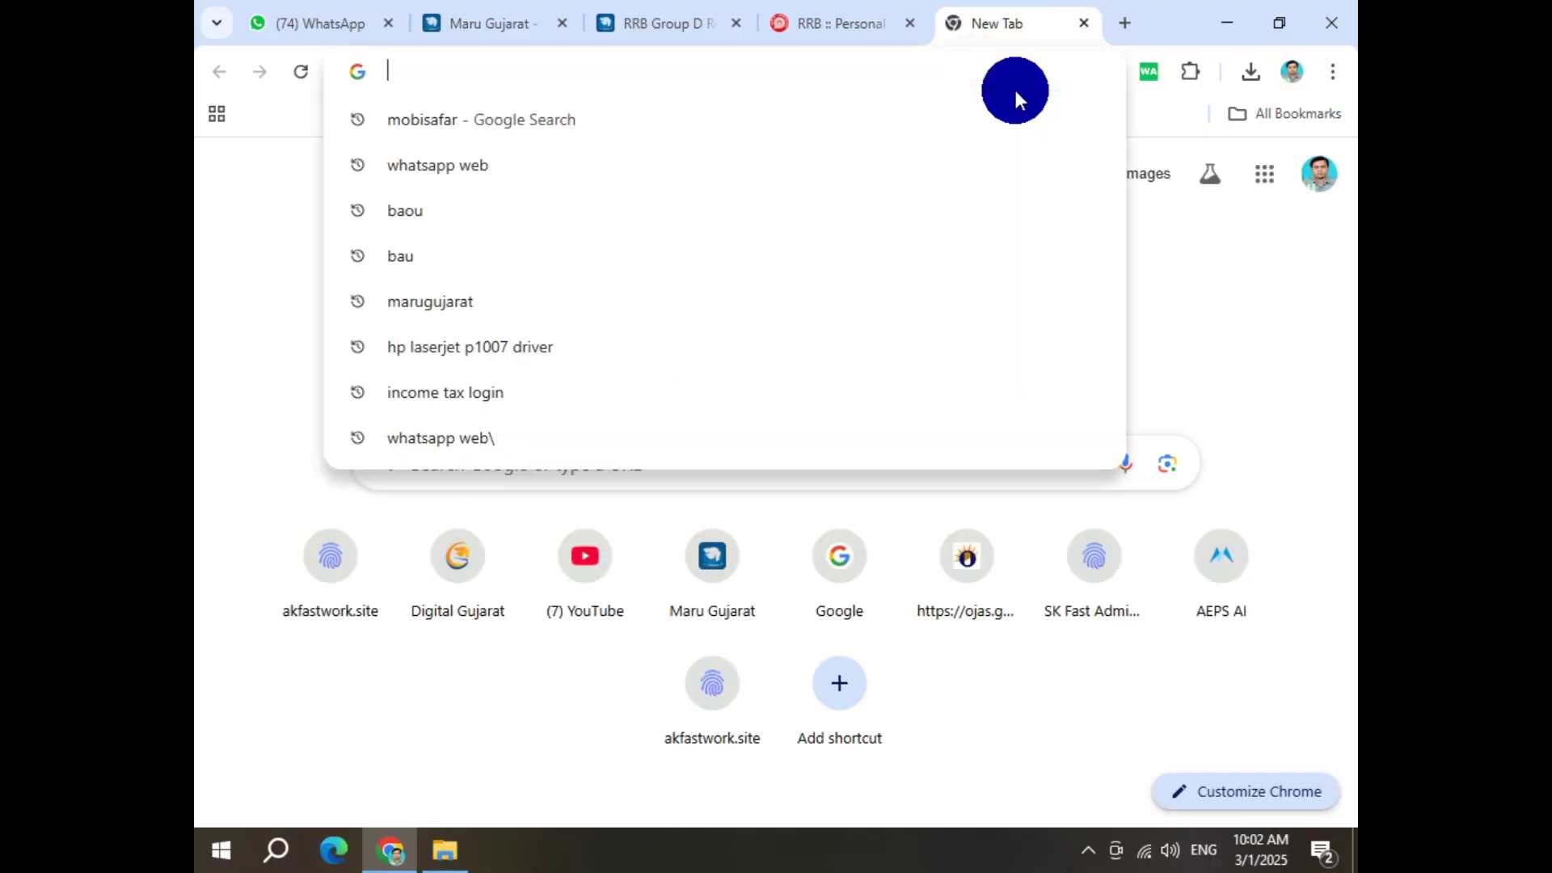
text(jpg)
key(Return)
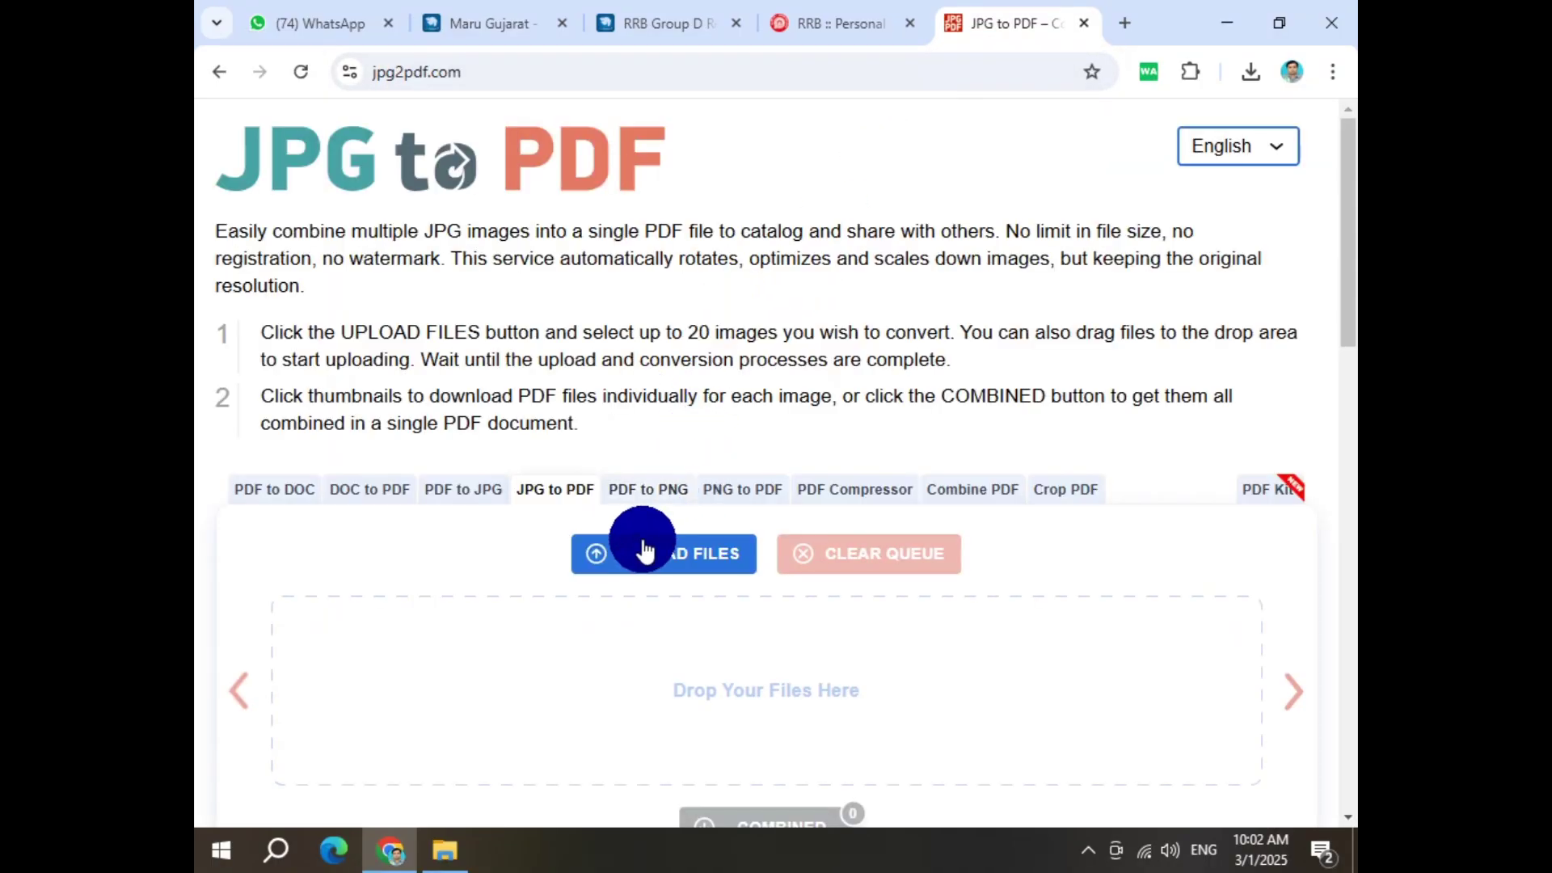
Upload Pictures\2025-03-01\001 to jpg2pdf for conversion
click(619, 558)
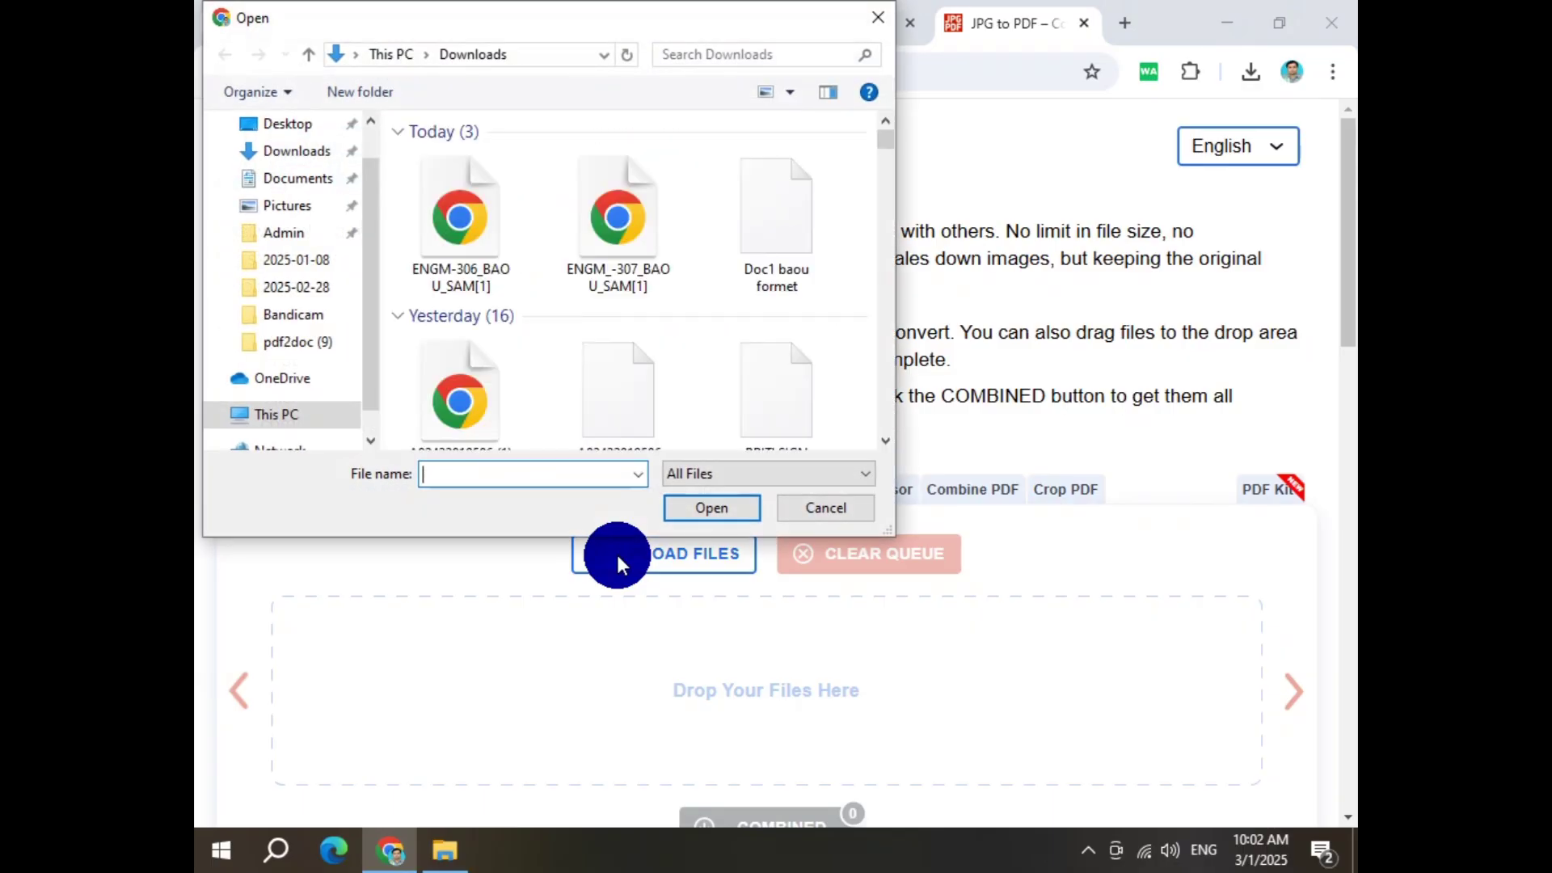
click(293, 178)
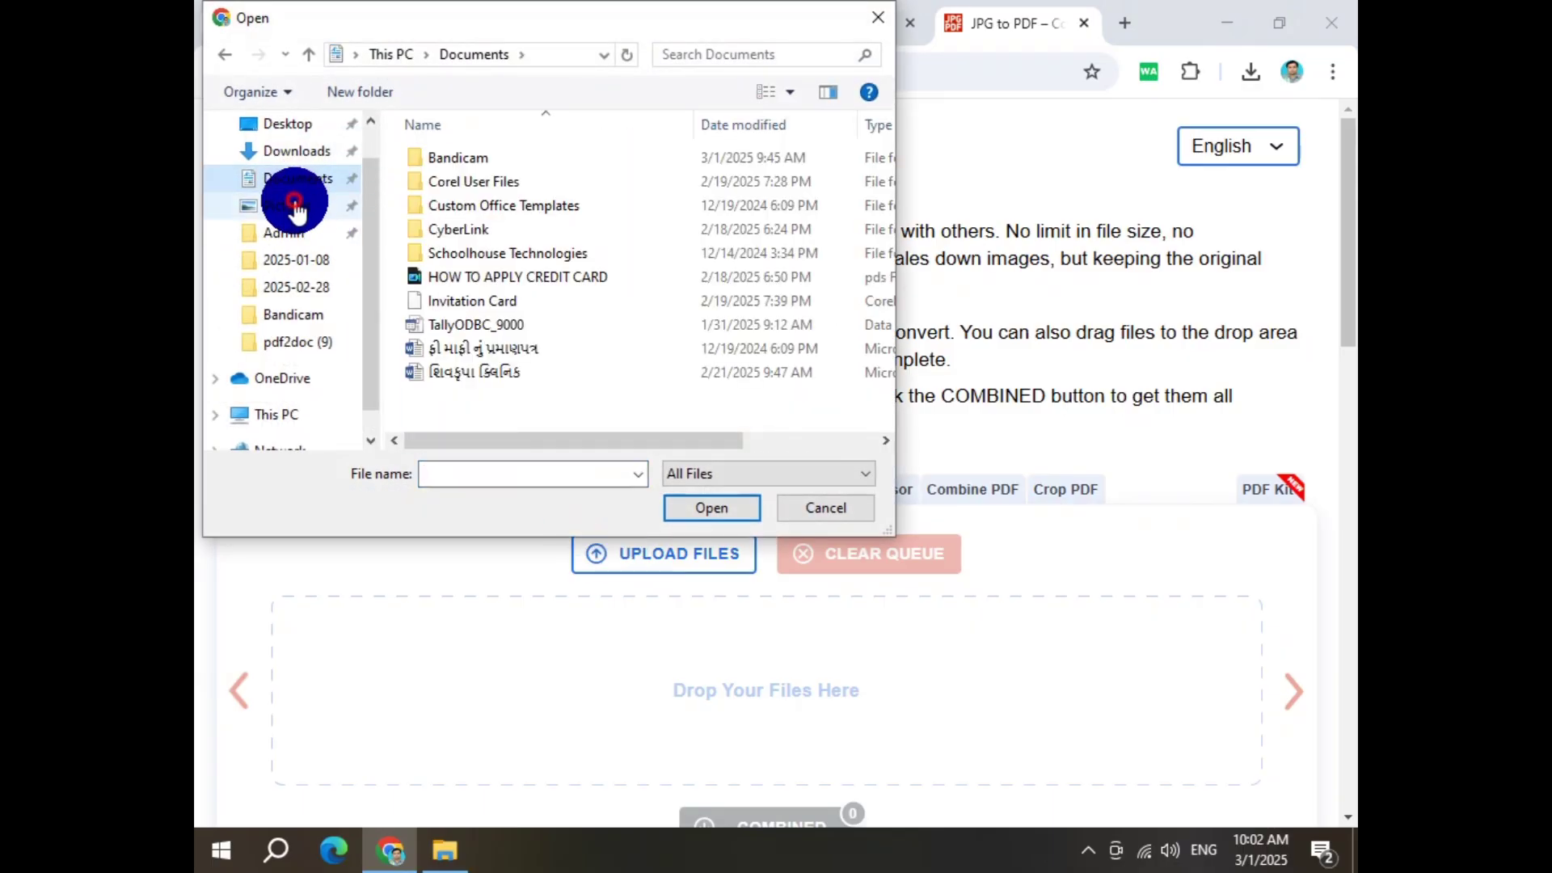
click(287, 205)
scroll(484, 273, down, 10)
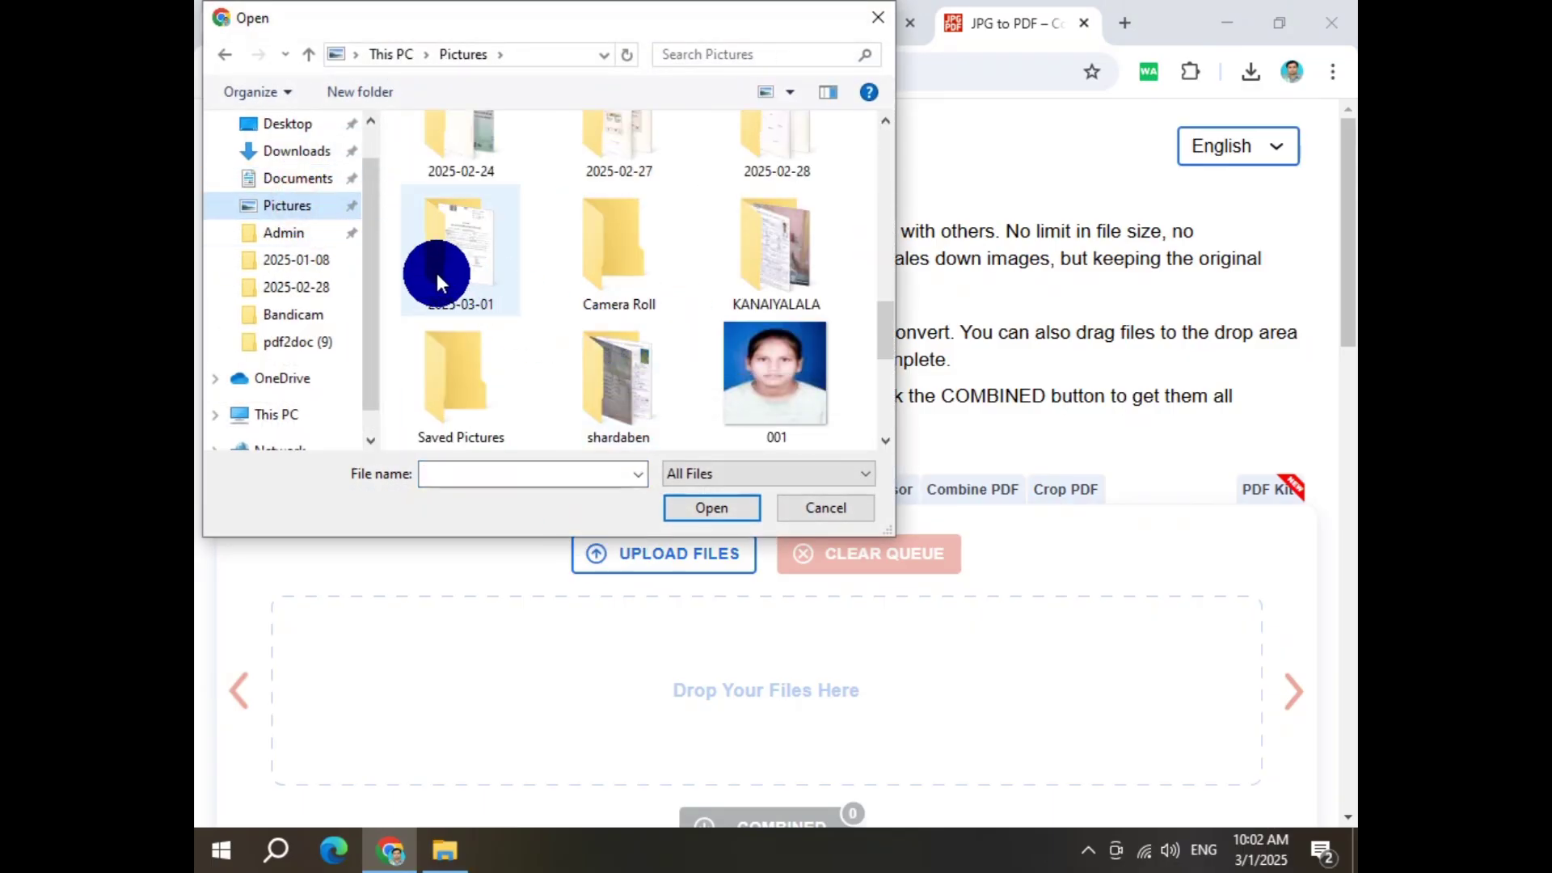
click(438, 274)
double_click(462, 229)
click(462, 191)
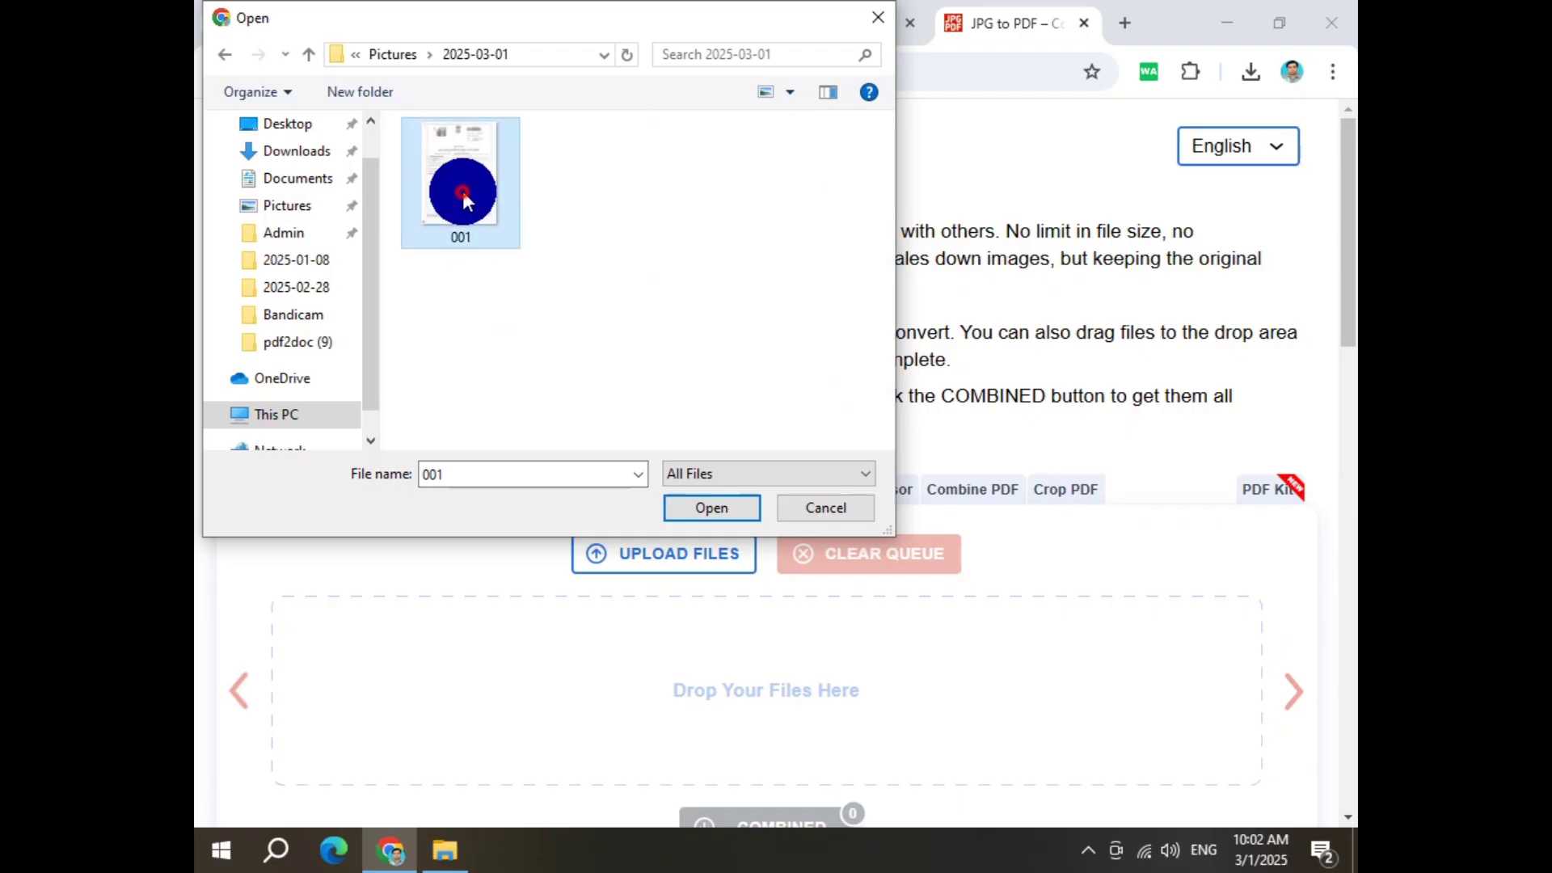
click(744, 516)
Download the combined PDF as jpg2pdf (5).pdf and return to the browser
scroll(770, 545, down, 3)
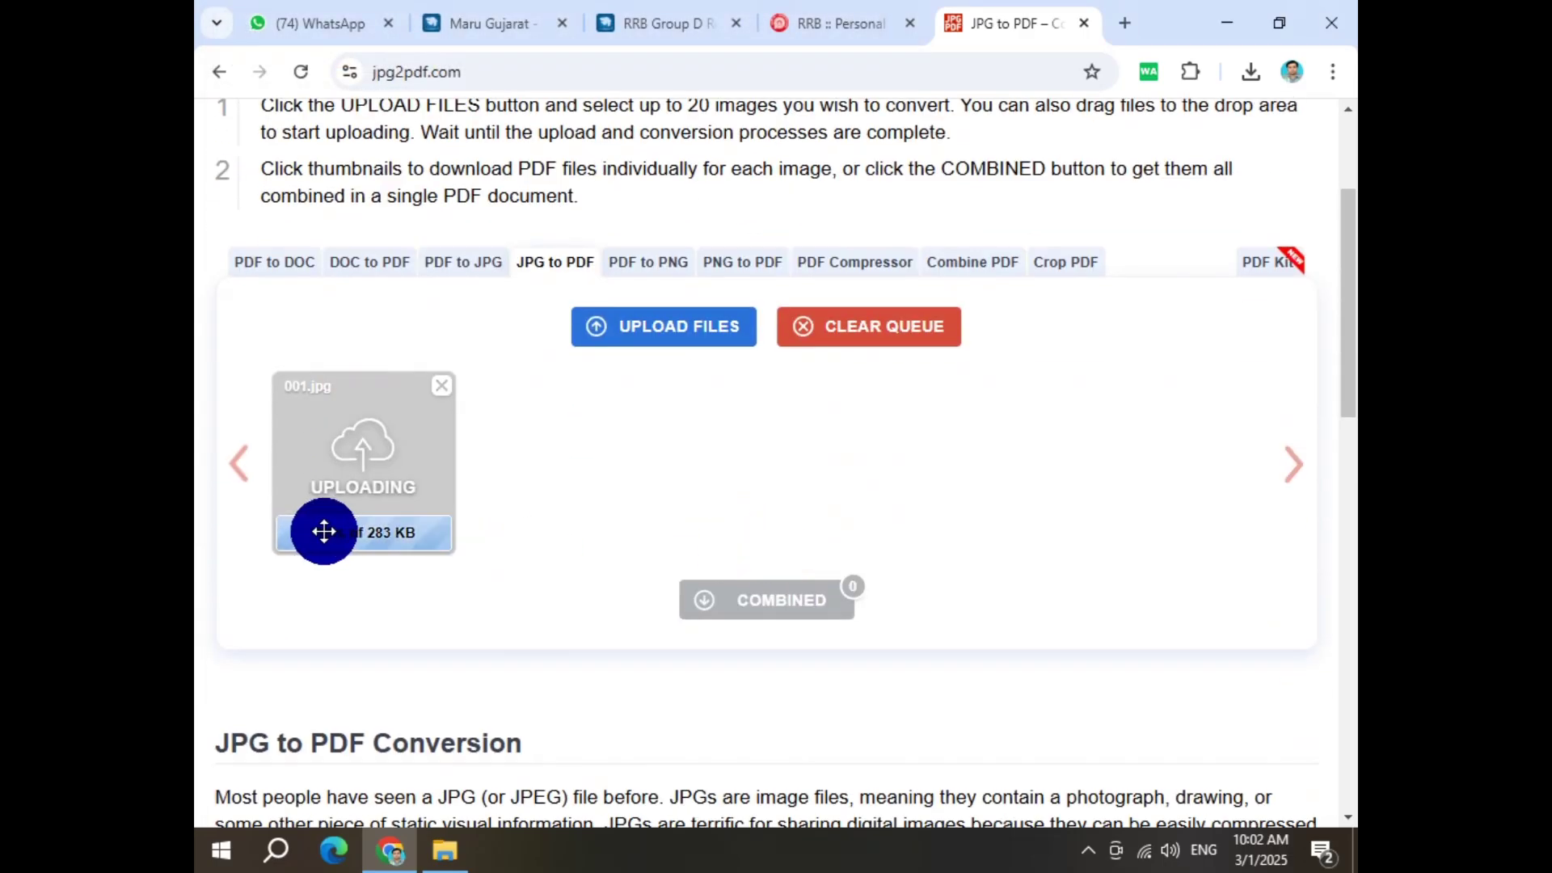
click(778, 602)
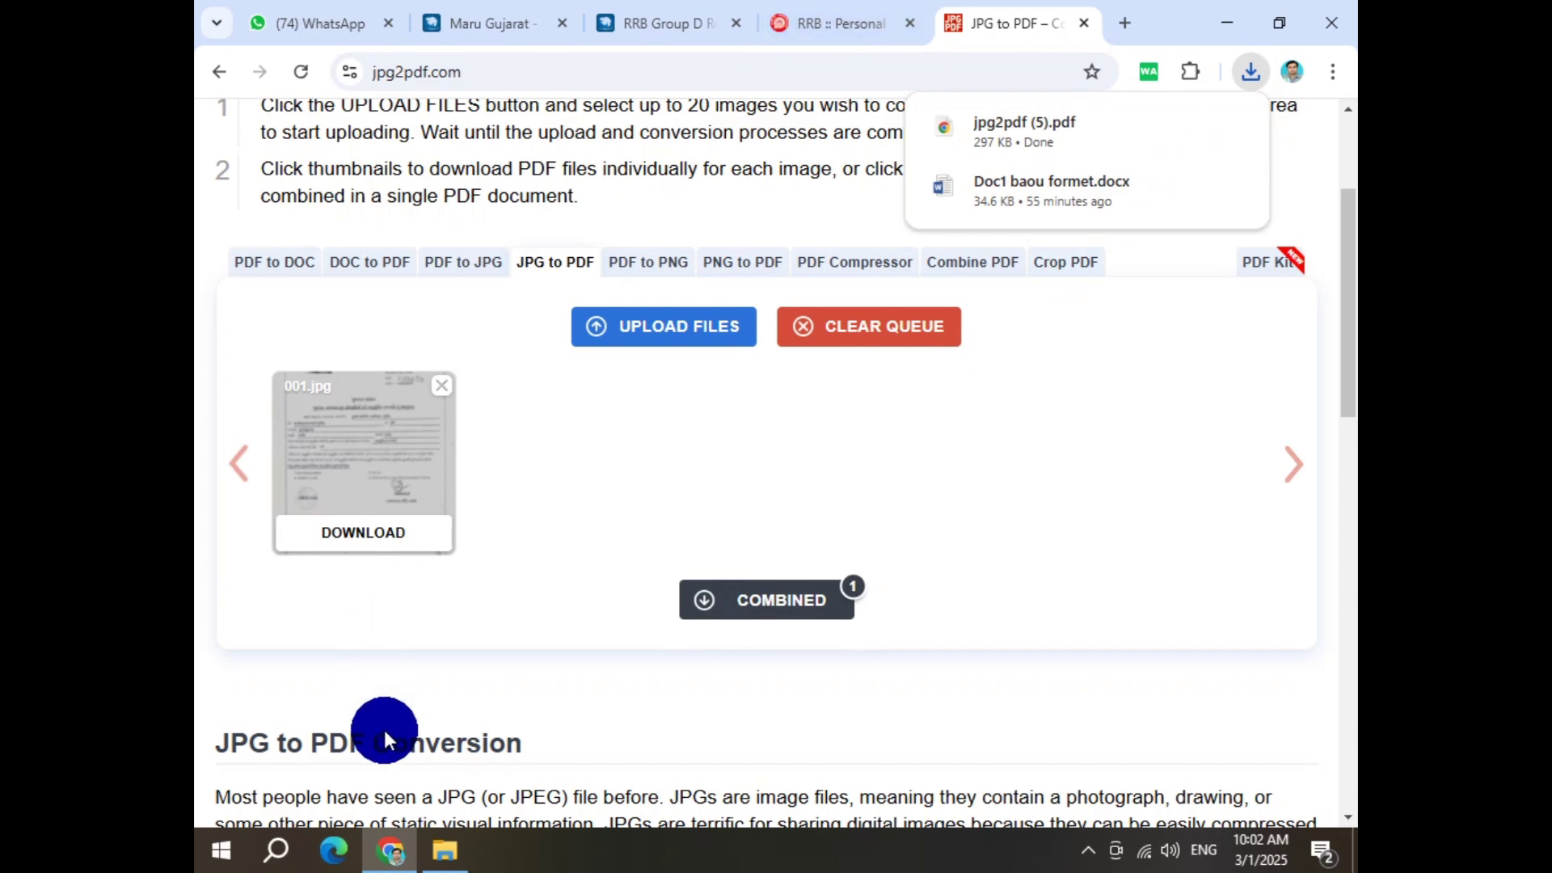
click(445, 850)
click(403, 850)
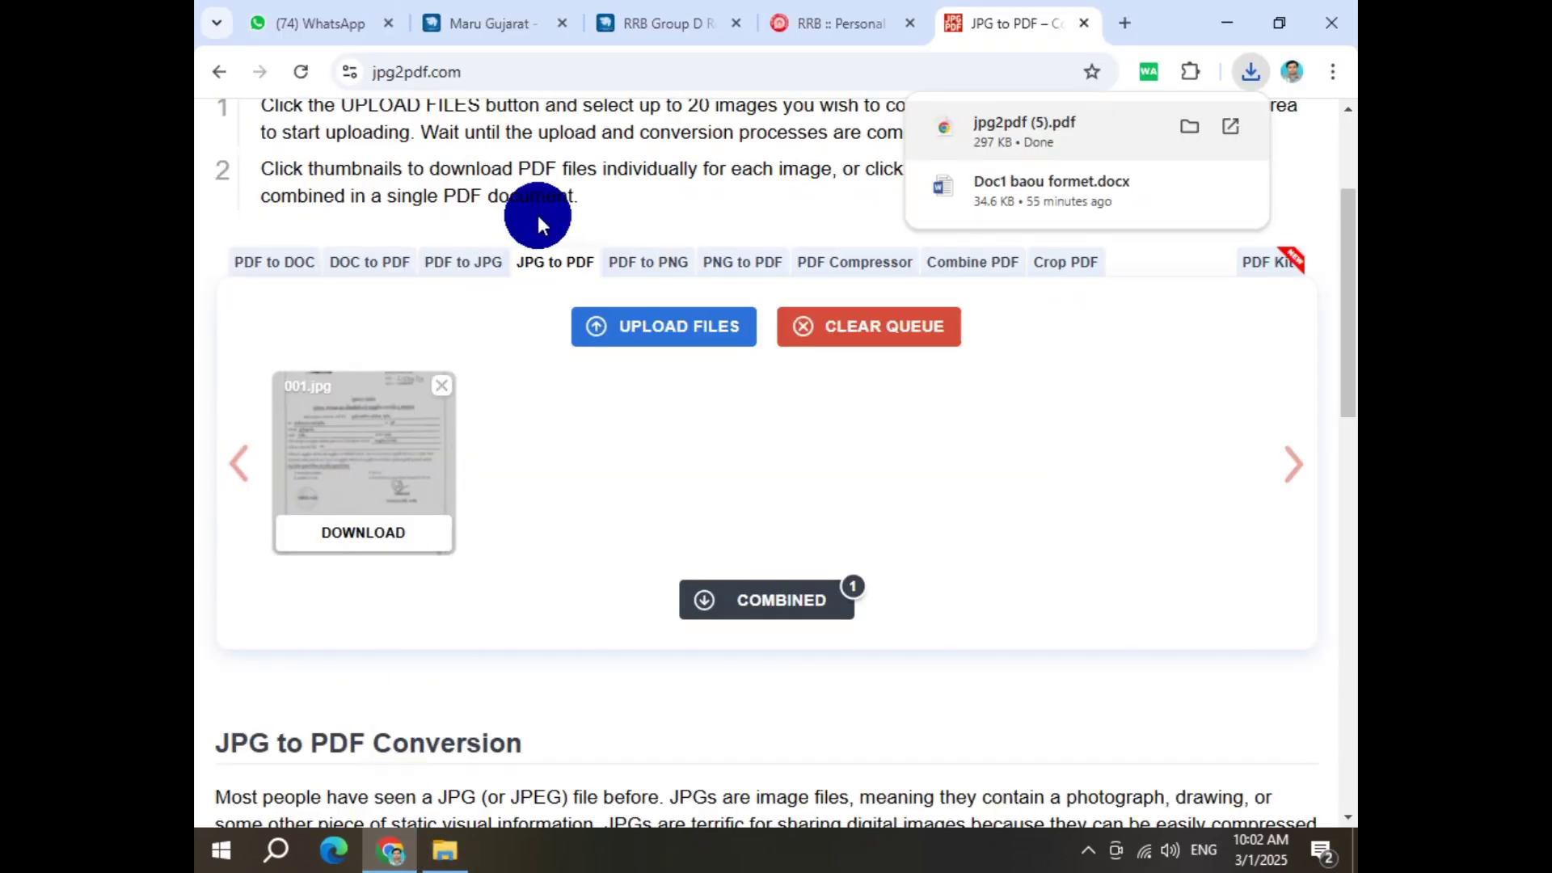
Attach Downloads\jpg2pdf (5).pdf in the RRB Upload Documents dialog and save it
click(811, 9)
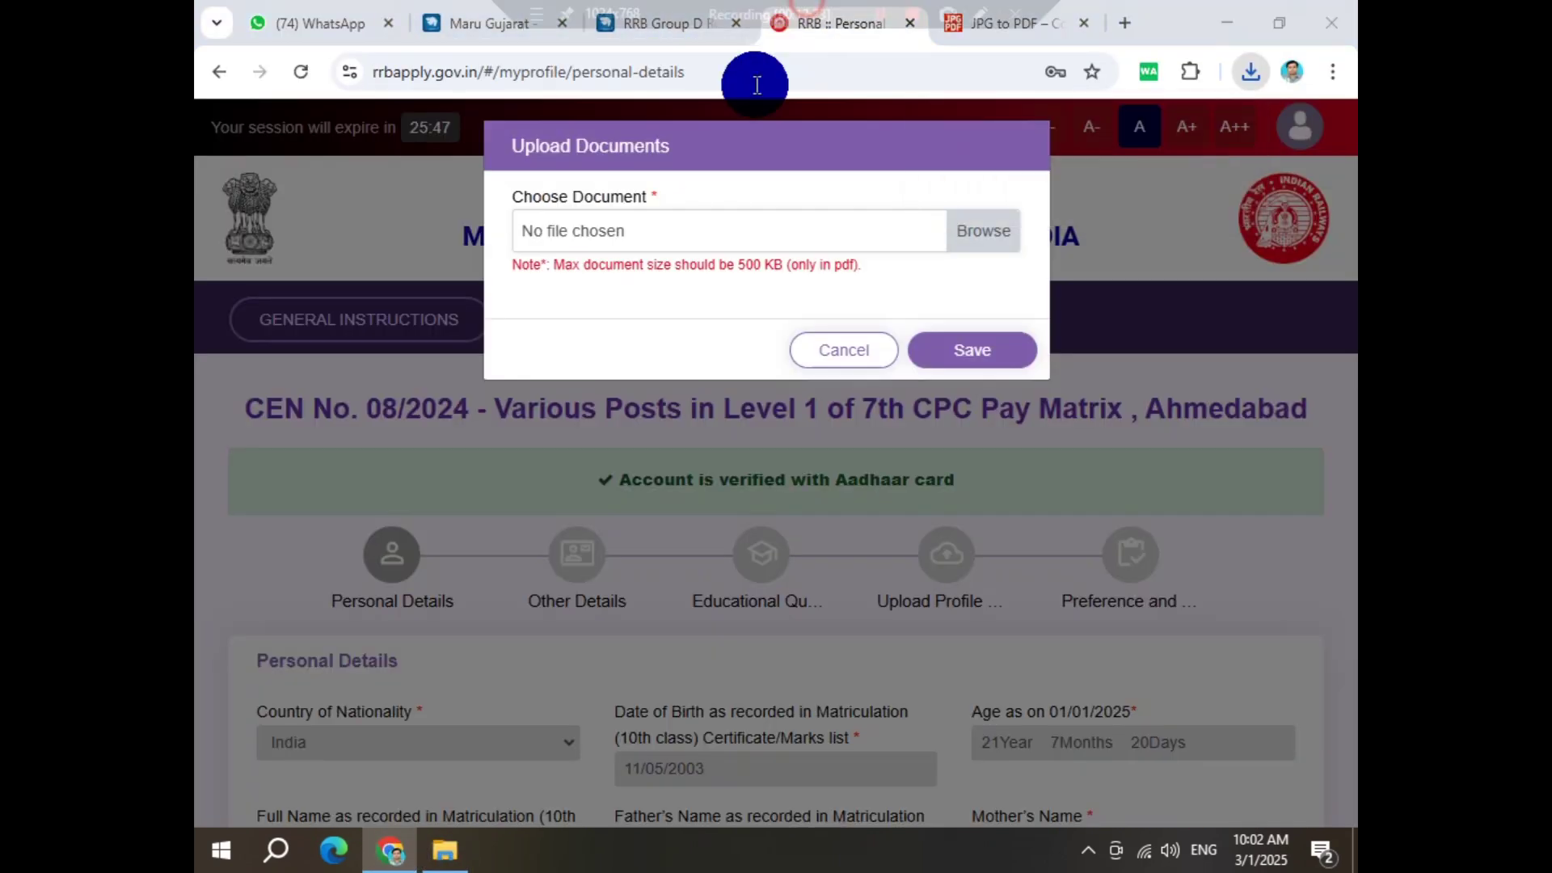
click(969, 235)
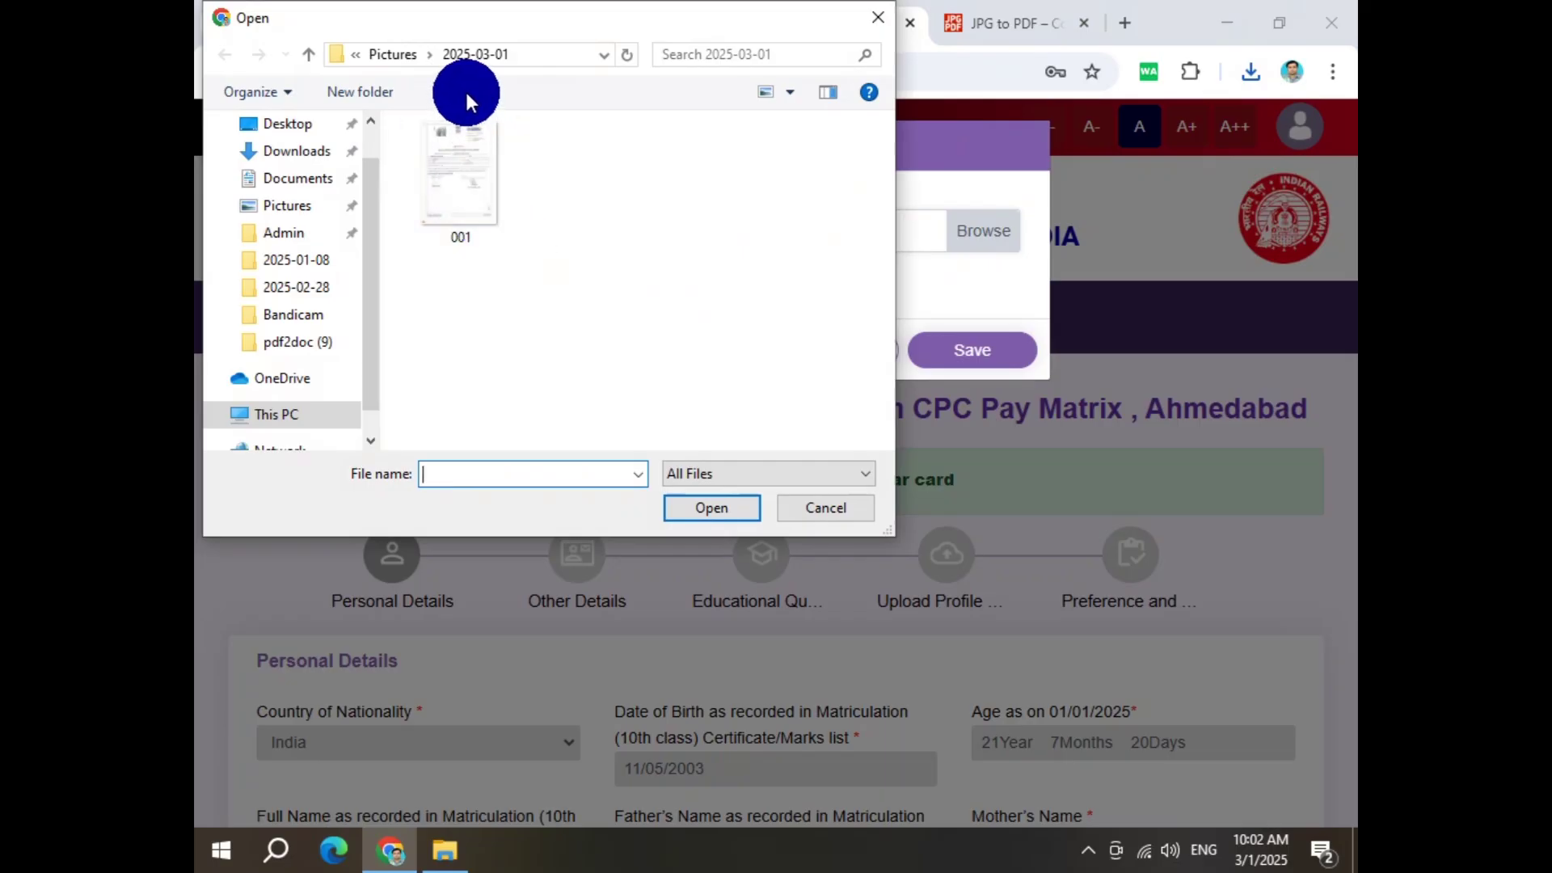
click(306, 152)
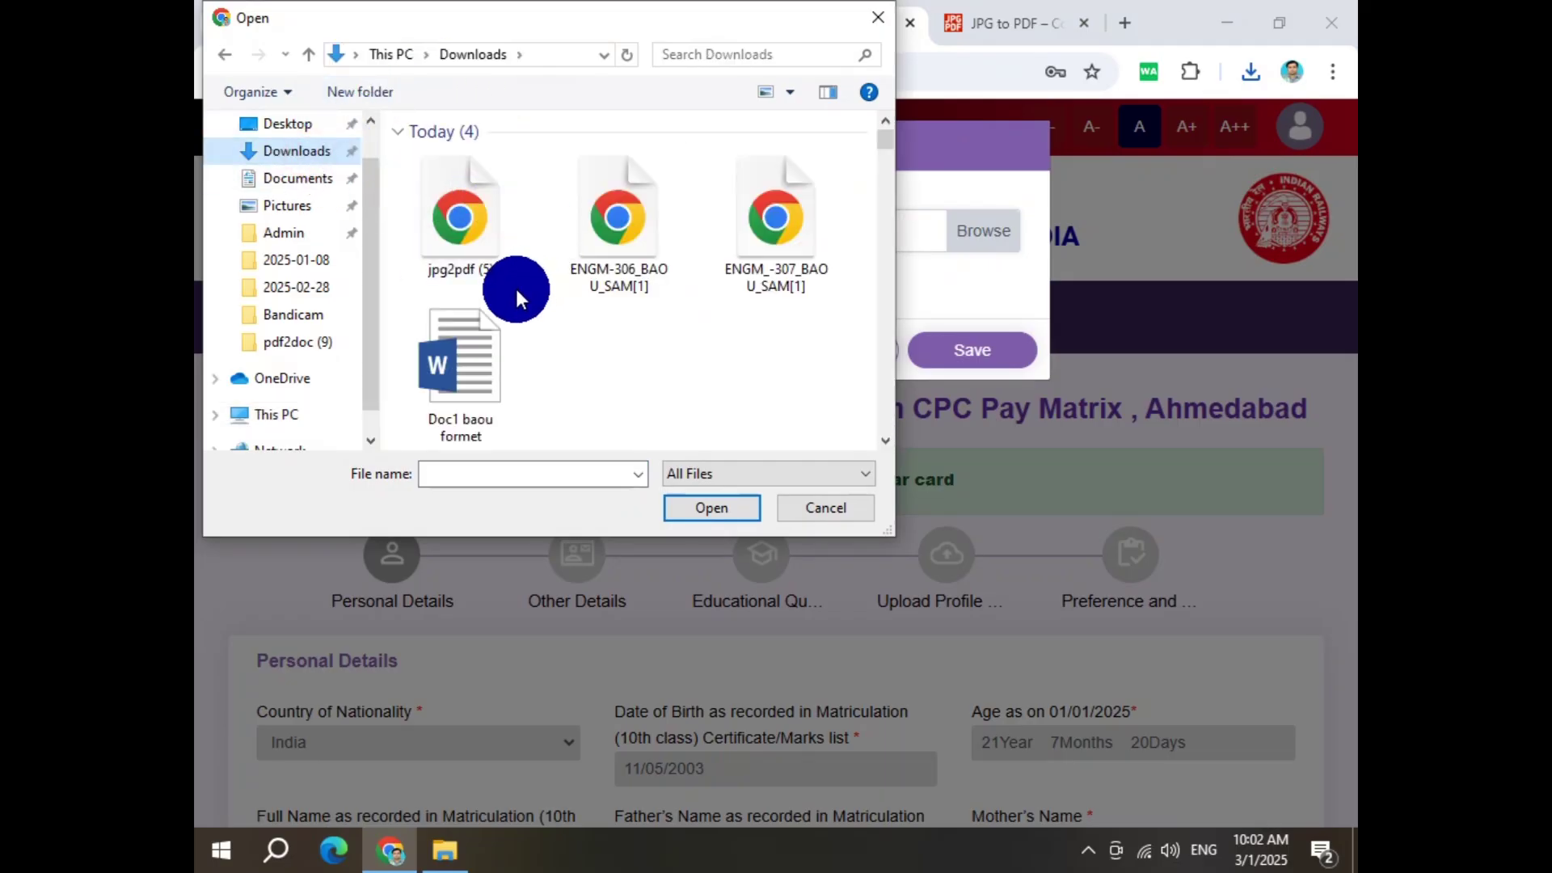
click(440, 225)
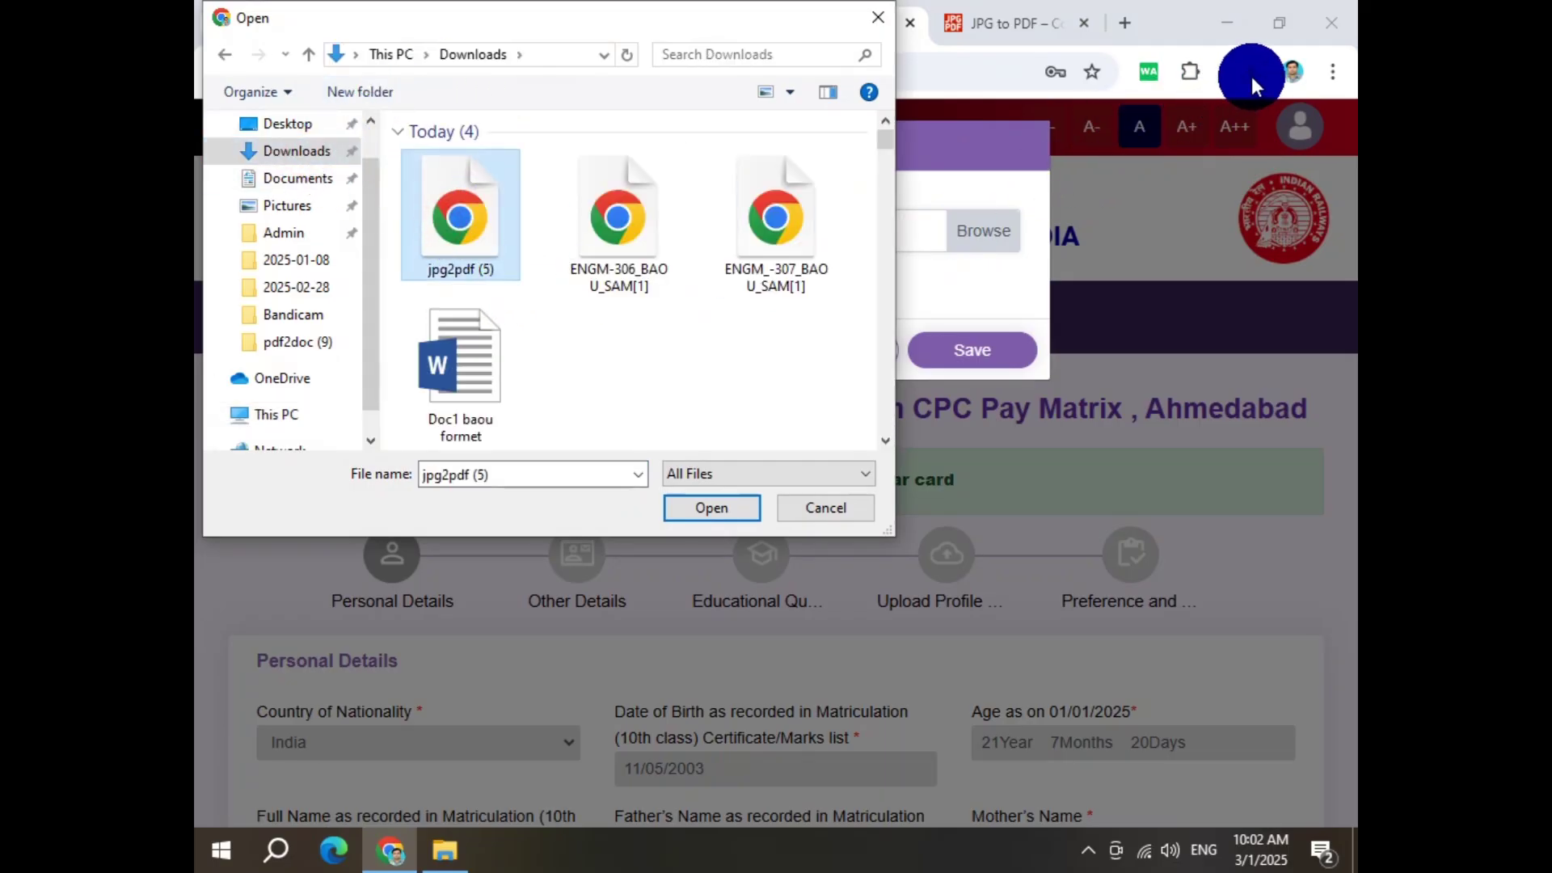
click(692, 502)
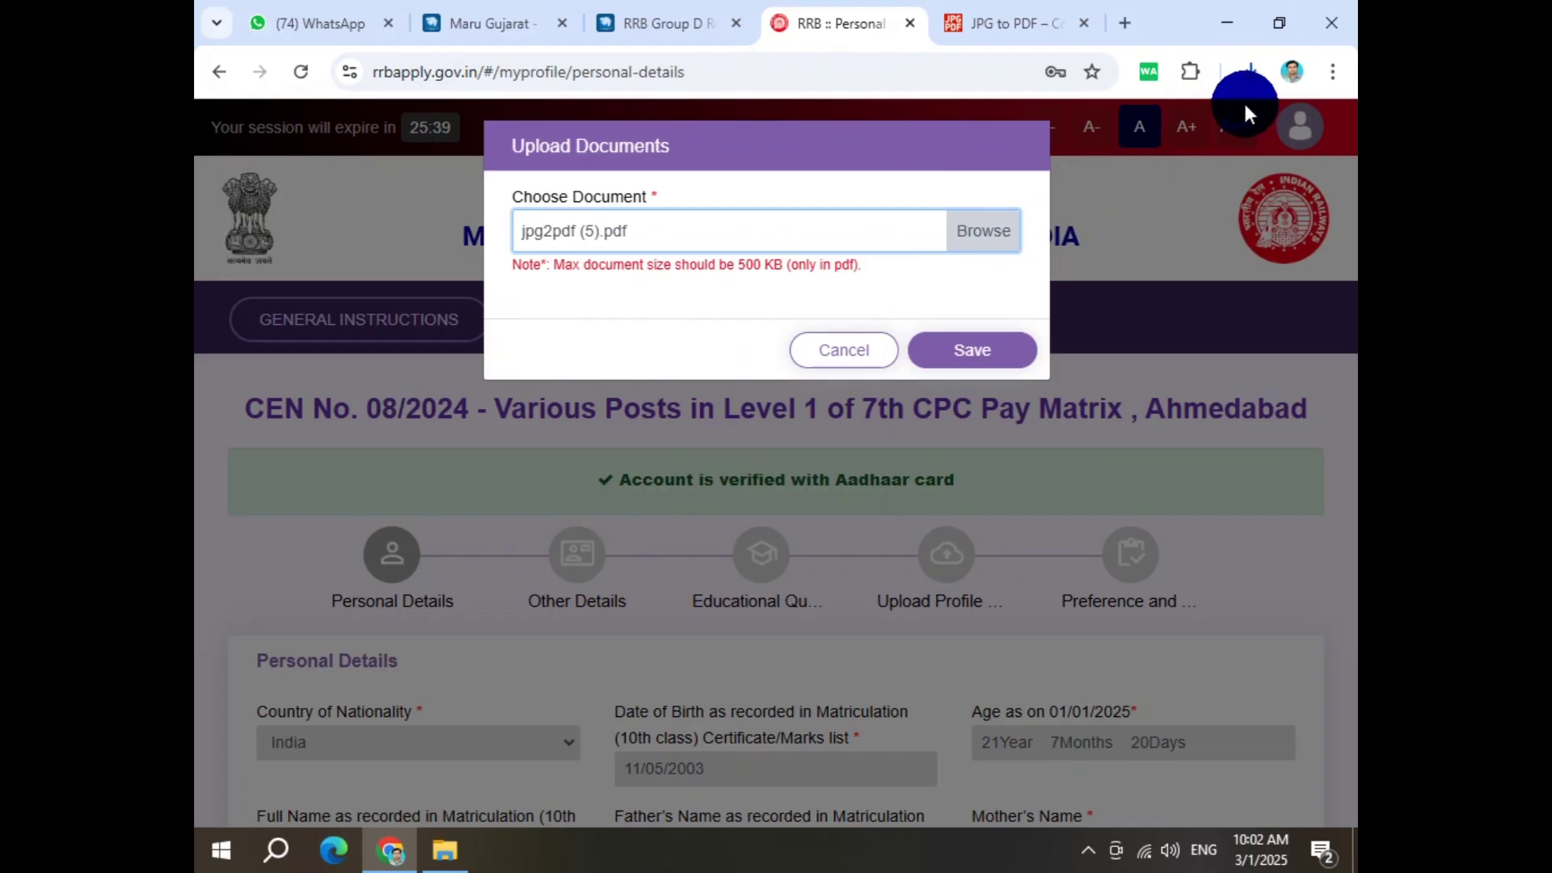
click(1243, 72)
click(841, 228)
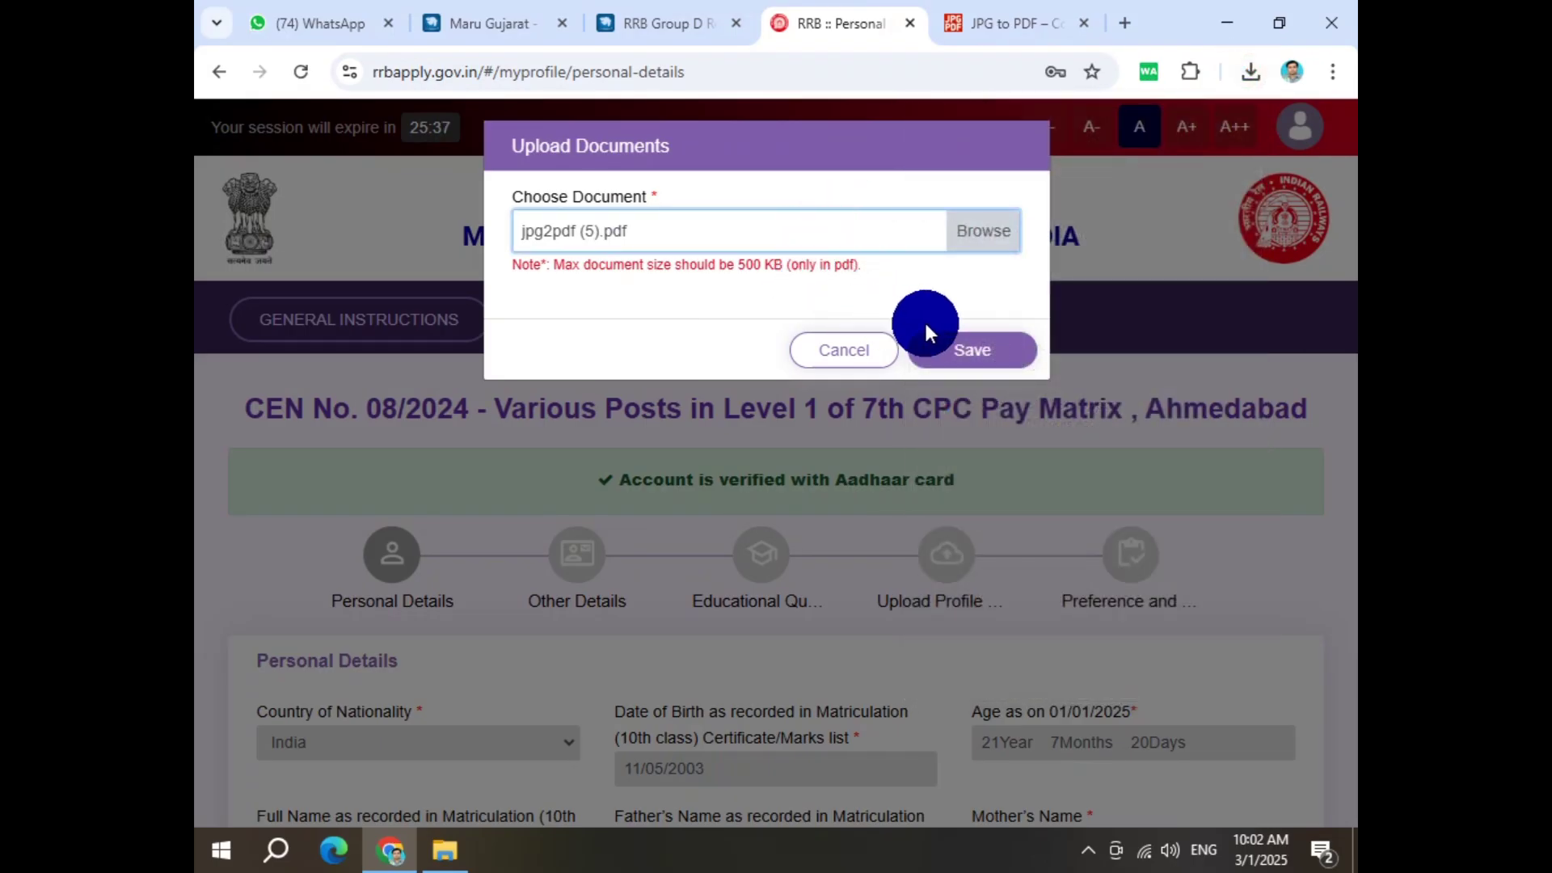
click(965, 353)
scroll(764, 472, down, 1)
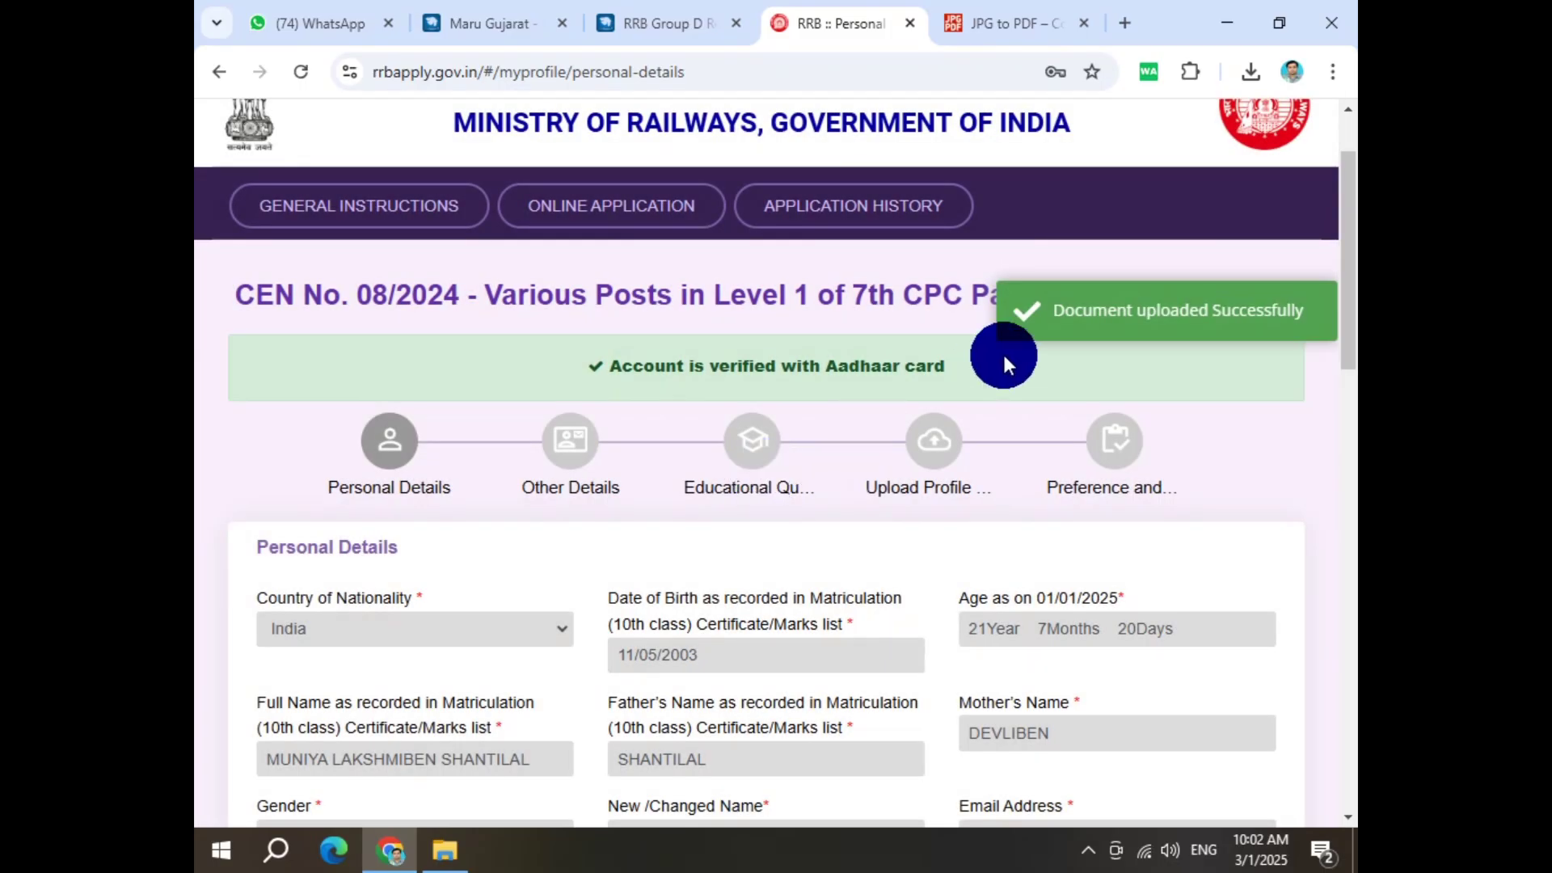
Set the present address state to GUJARAT and district to Dohad
scroll(406, 429, down, 10)
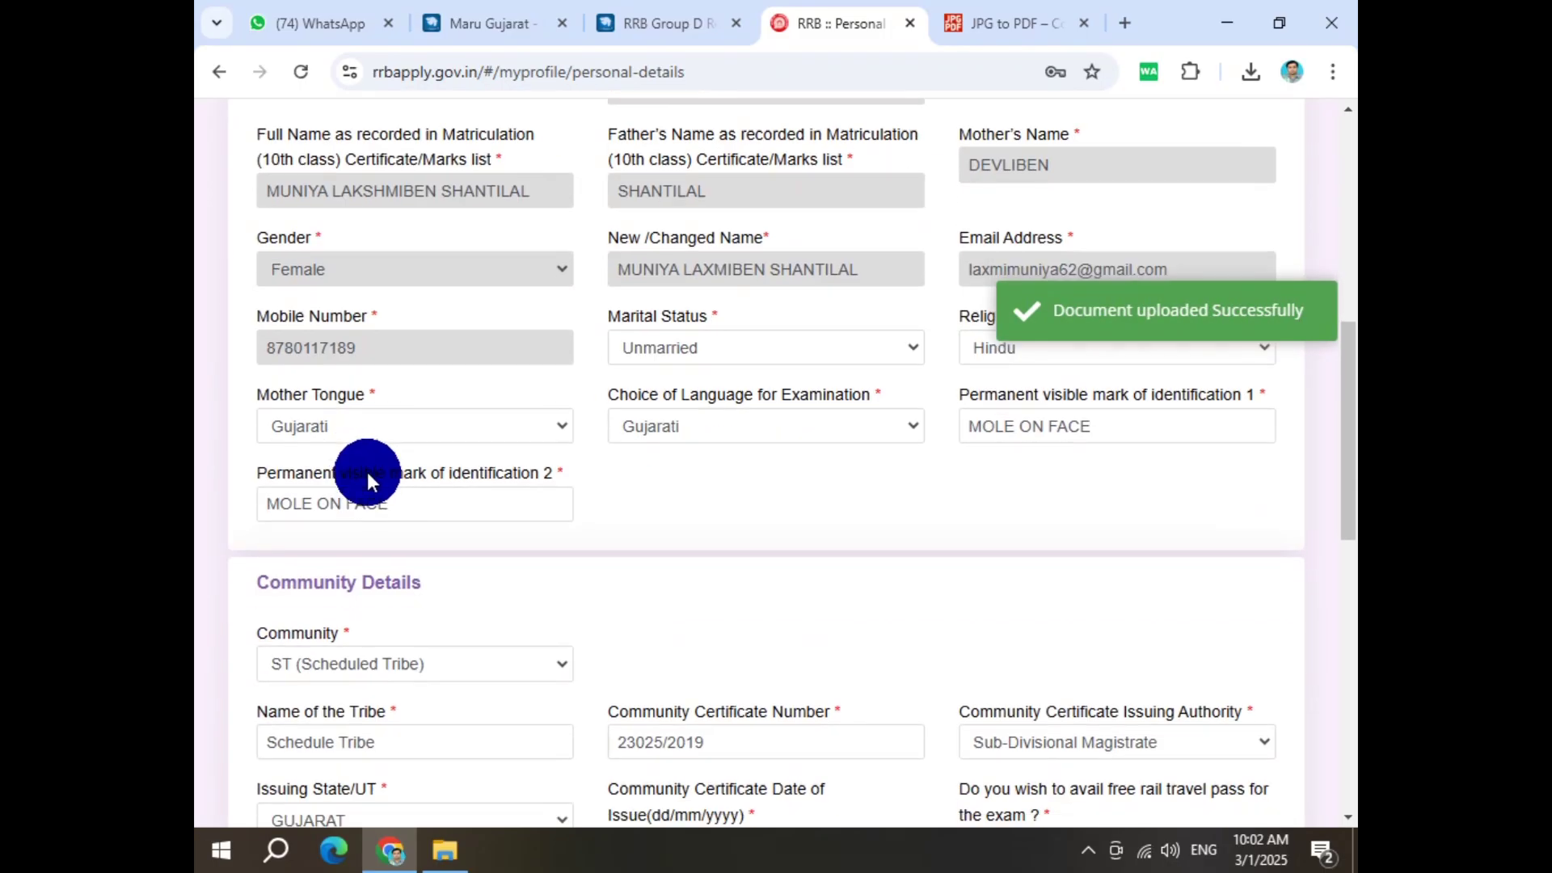
scroll(377, 504, down, 4)
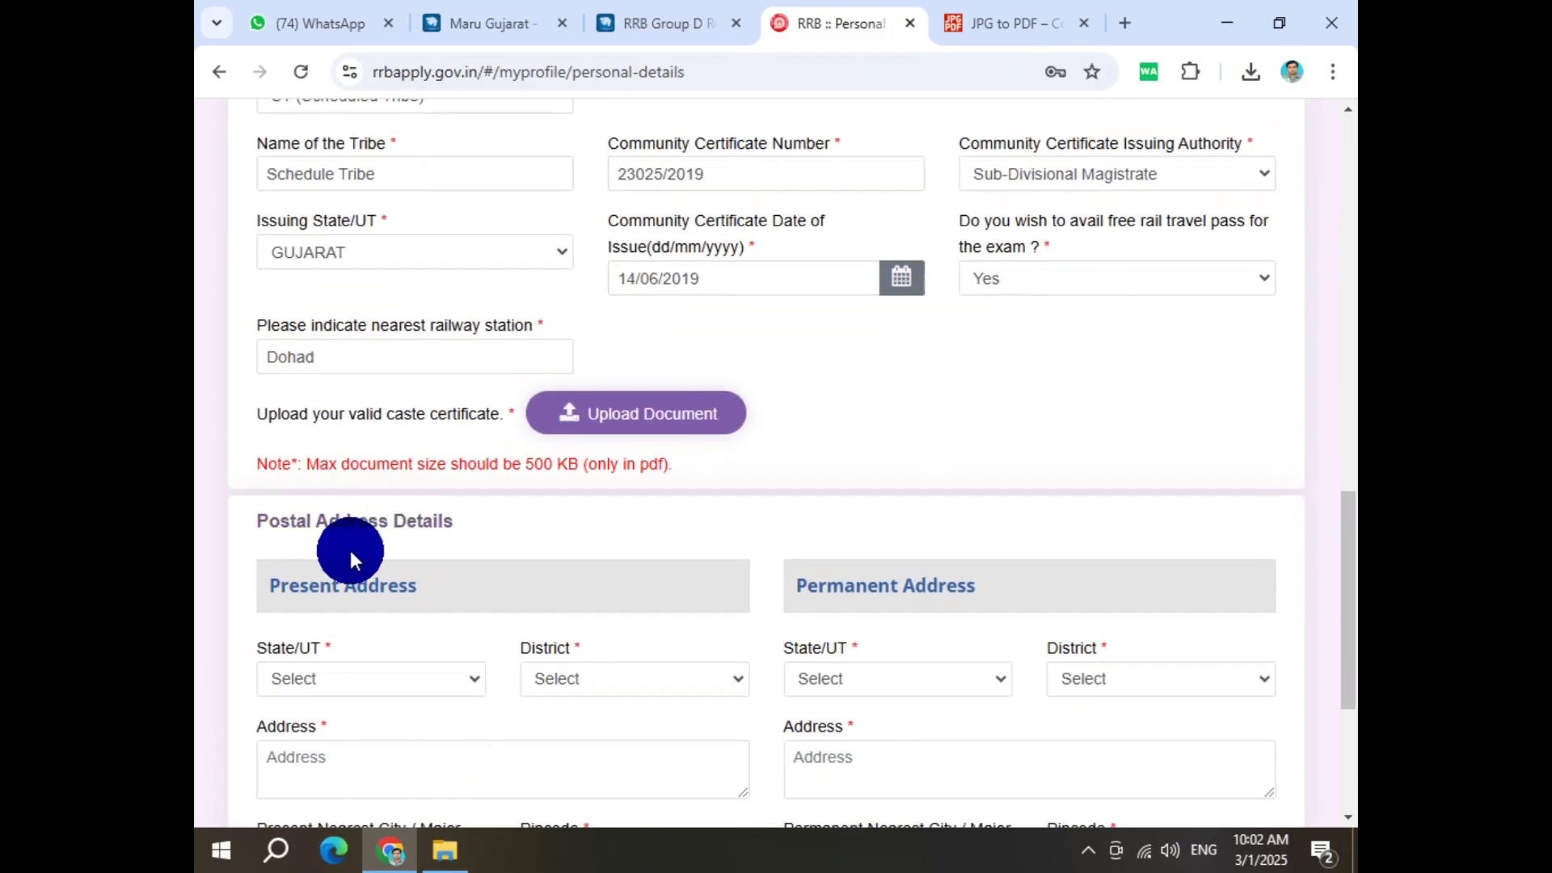
scroll(304, 597, down, 3)
click(295, 454)
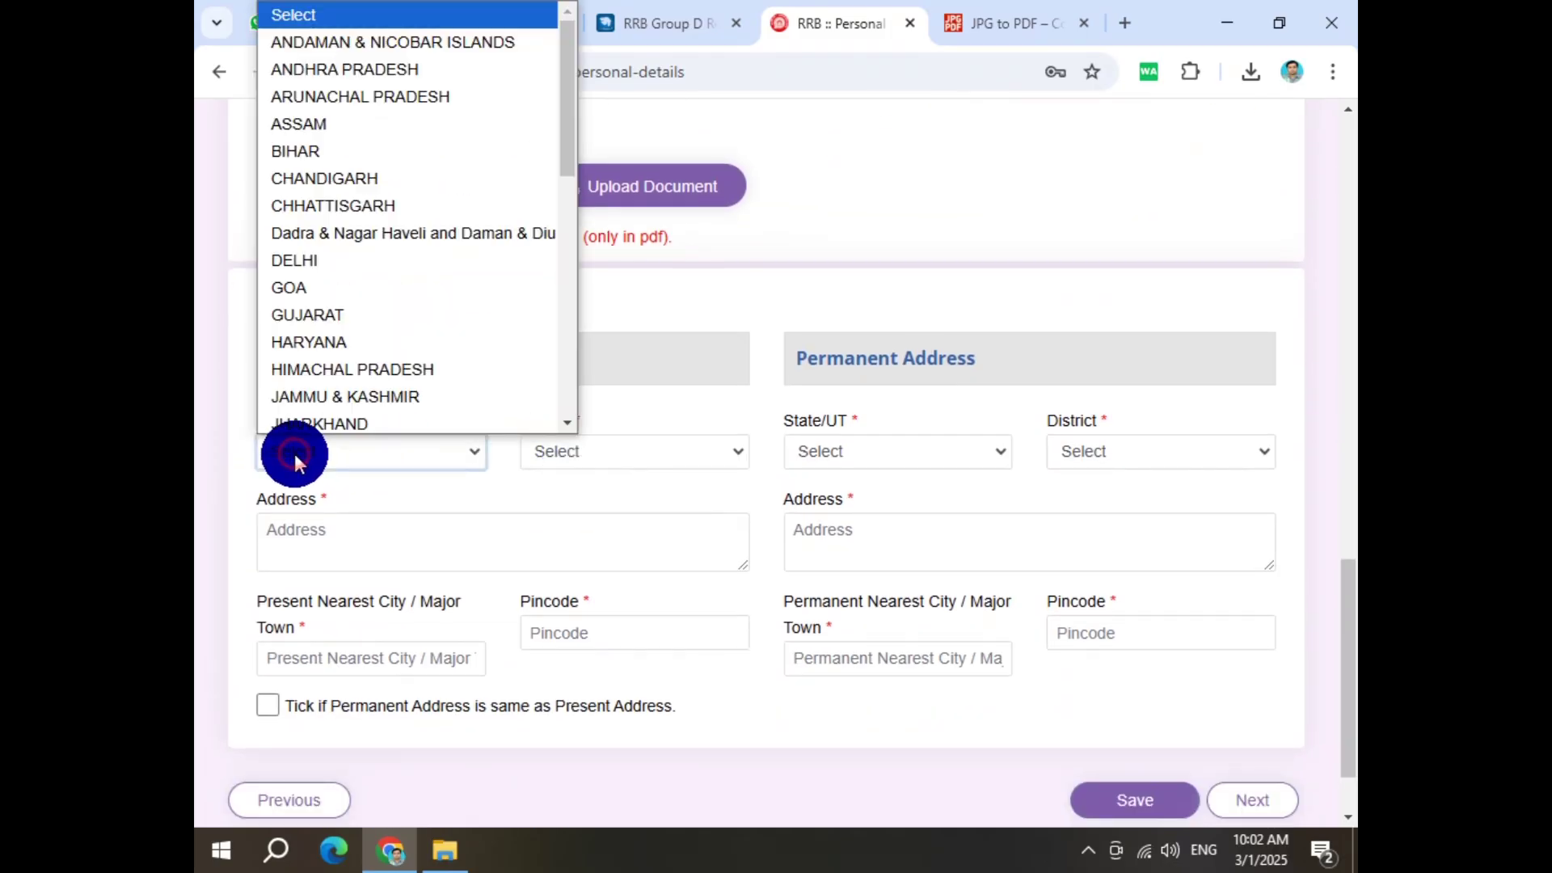
text(gu)
key(Return)
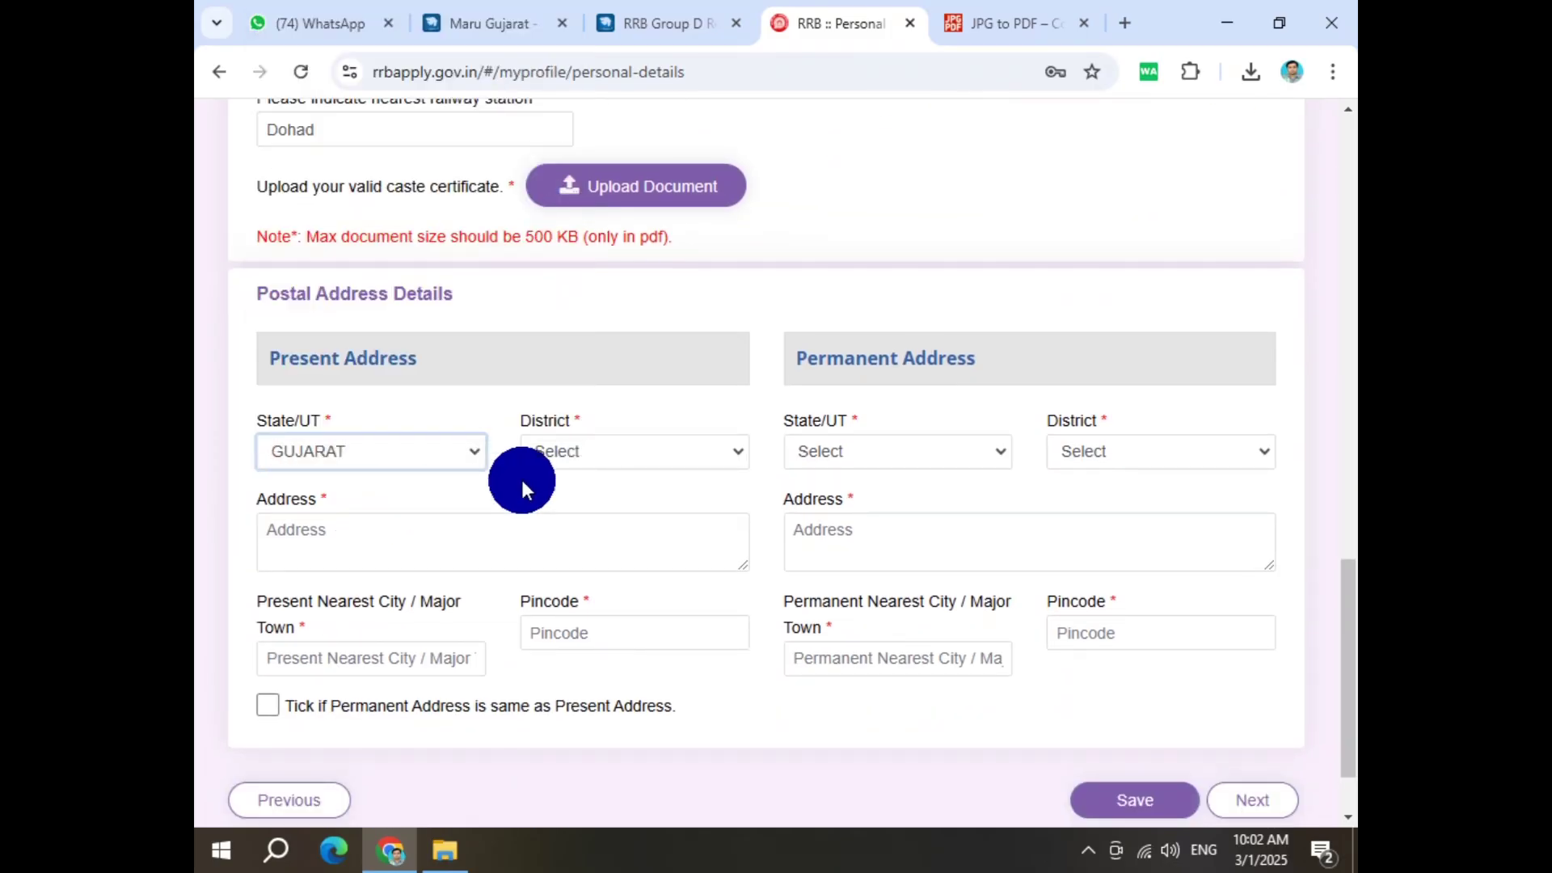
click(558, 458)
text(de)
key(Return)
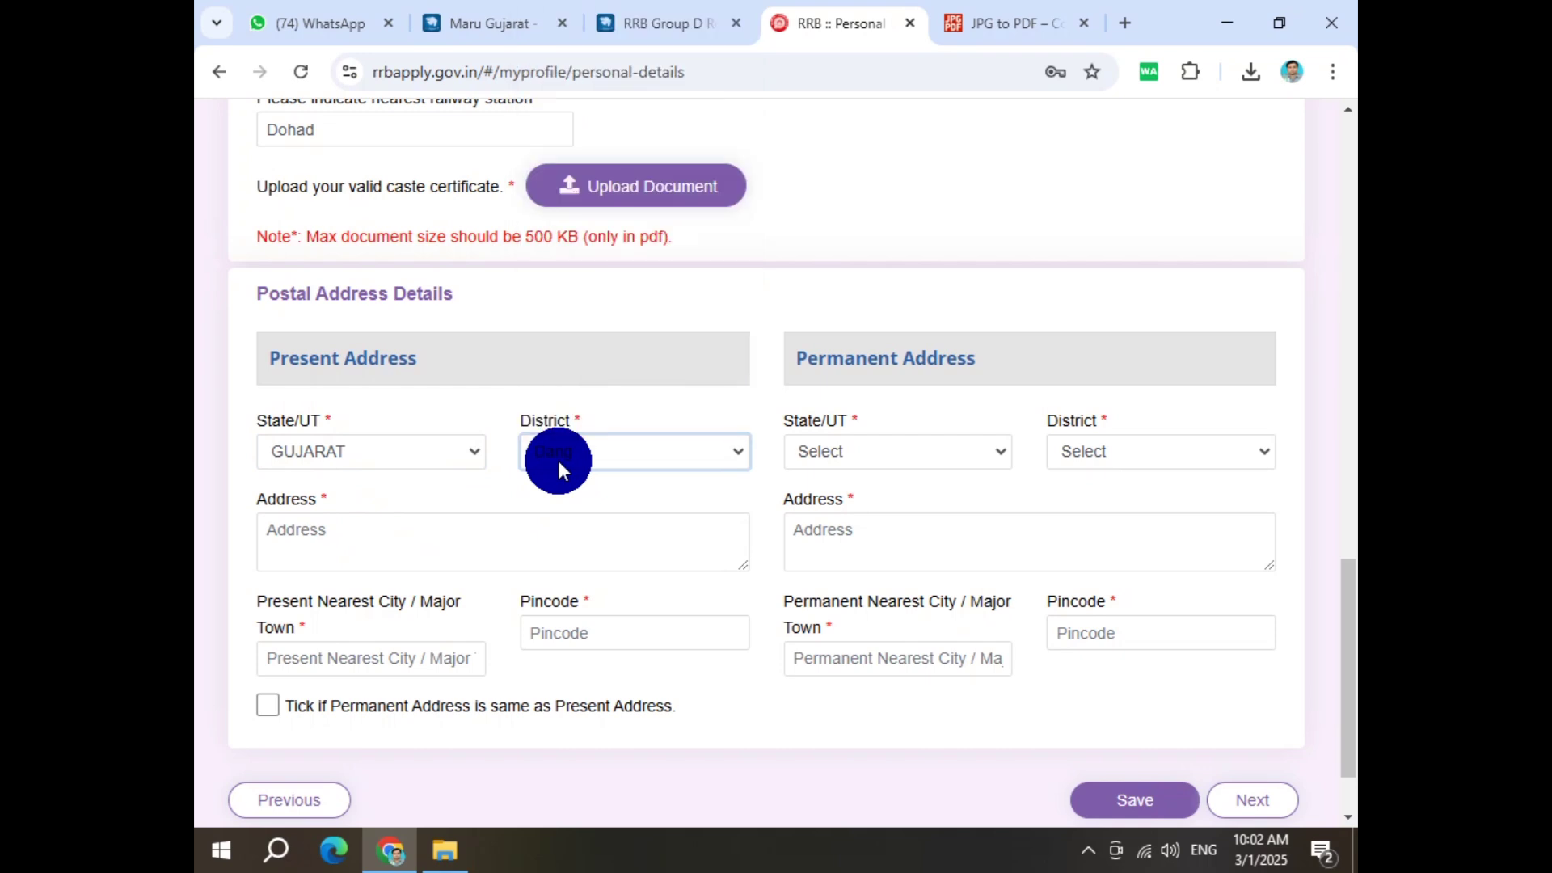
key(d)
key(Tab)
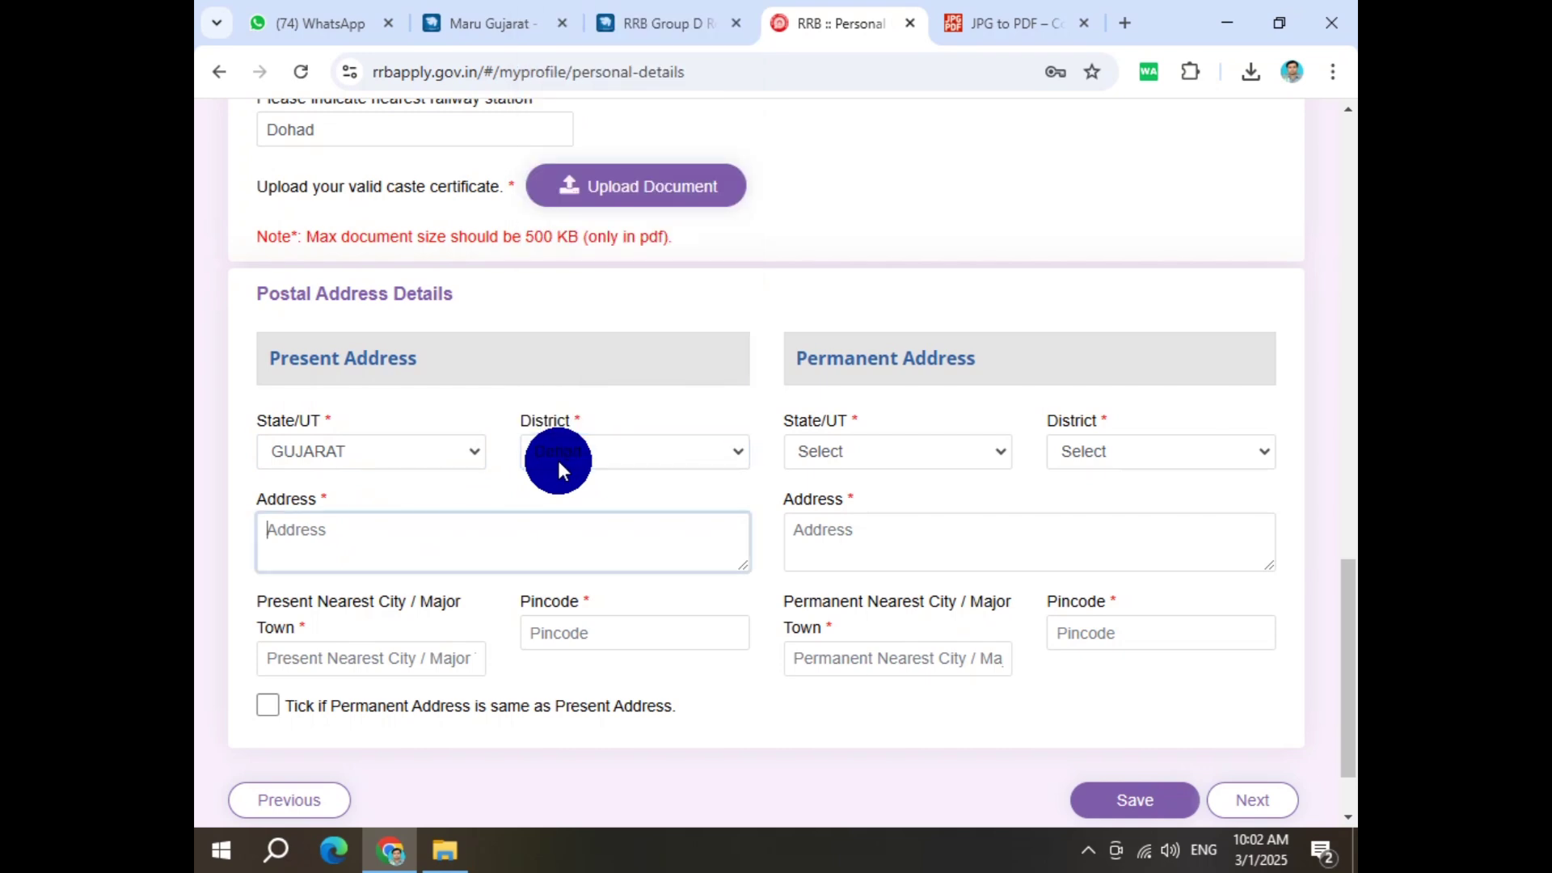
Enter the present street address, nearest city and pincode
text(Mu)
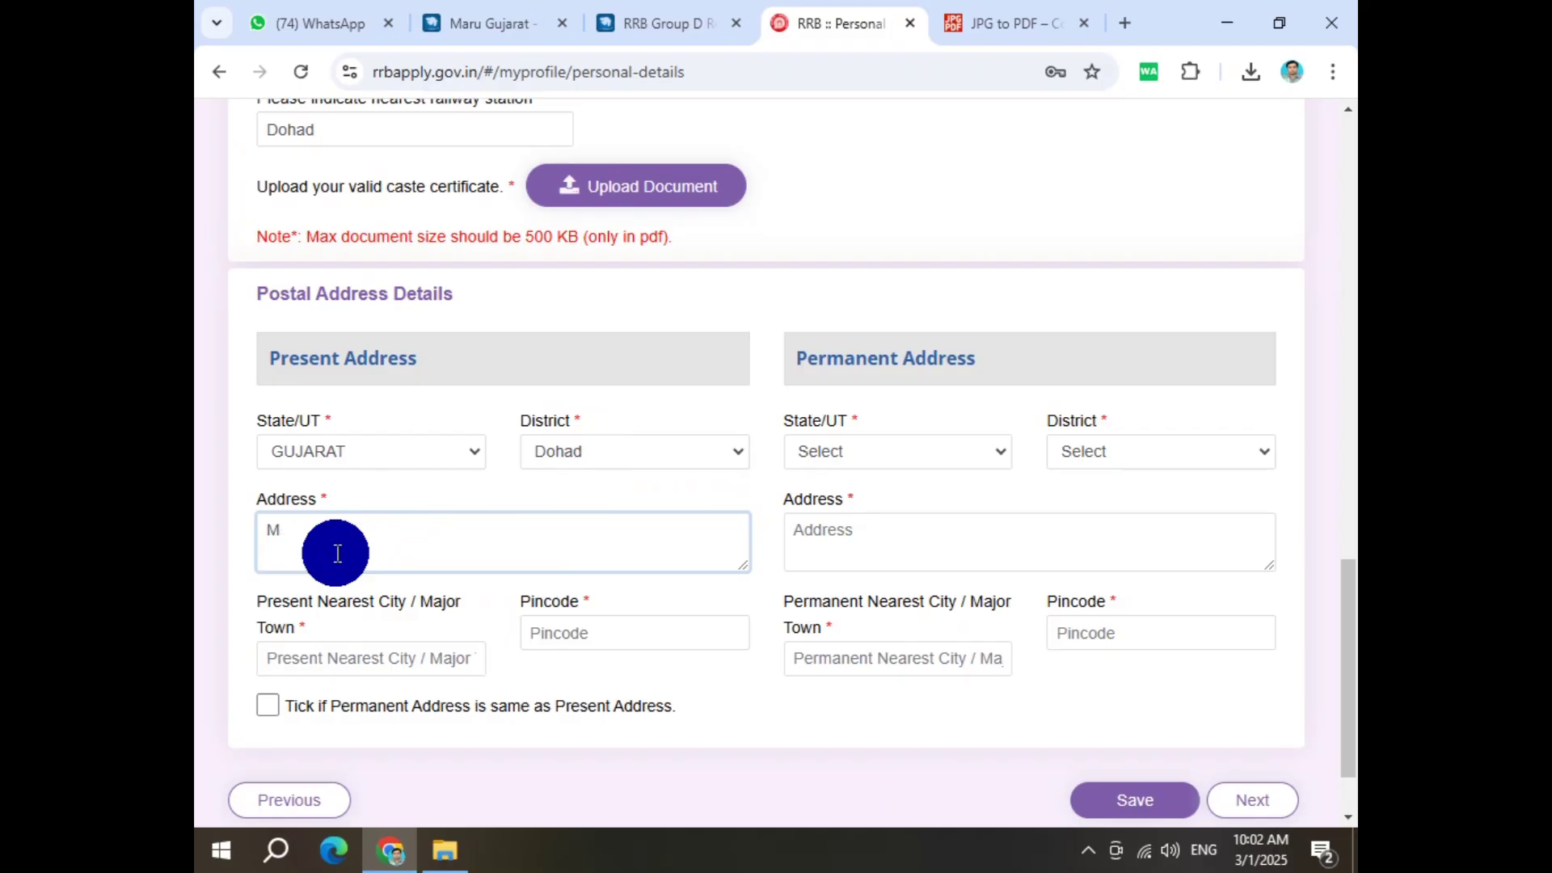
key(BackSpace)
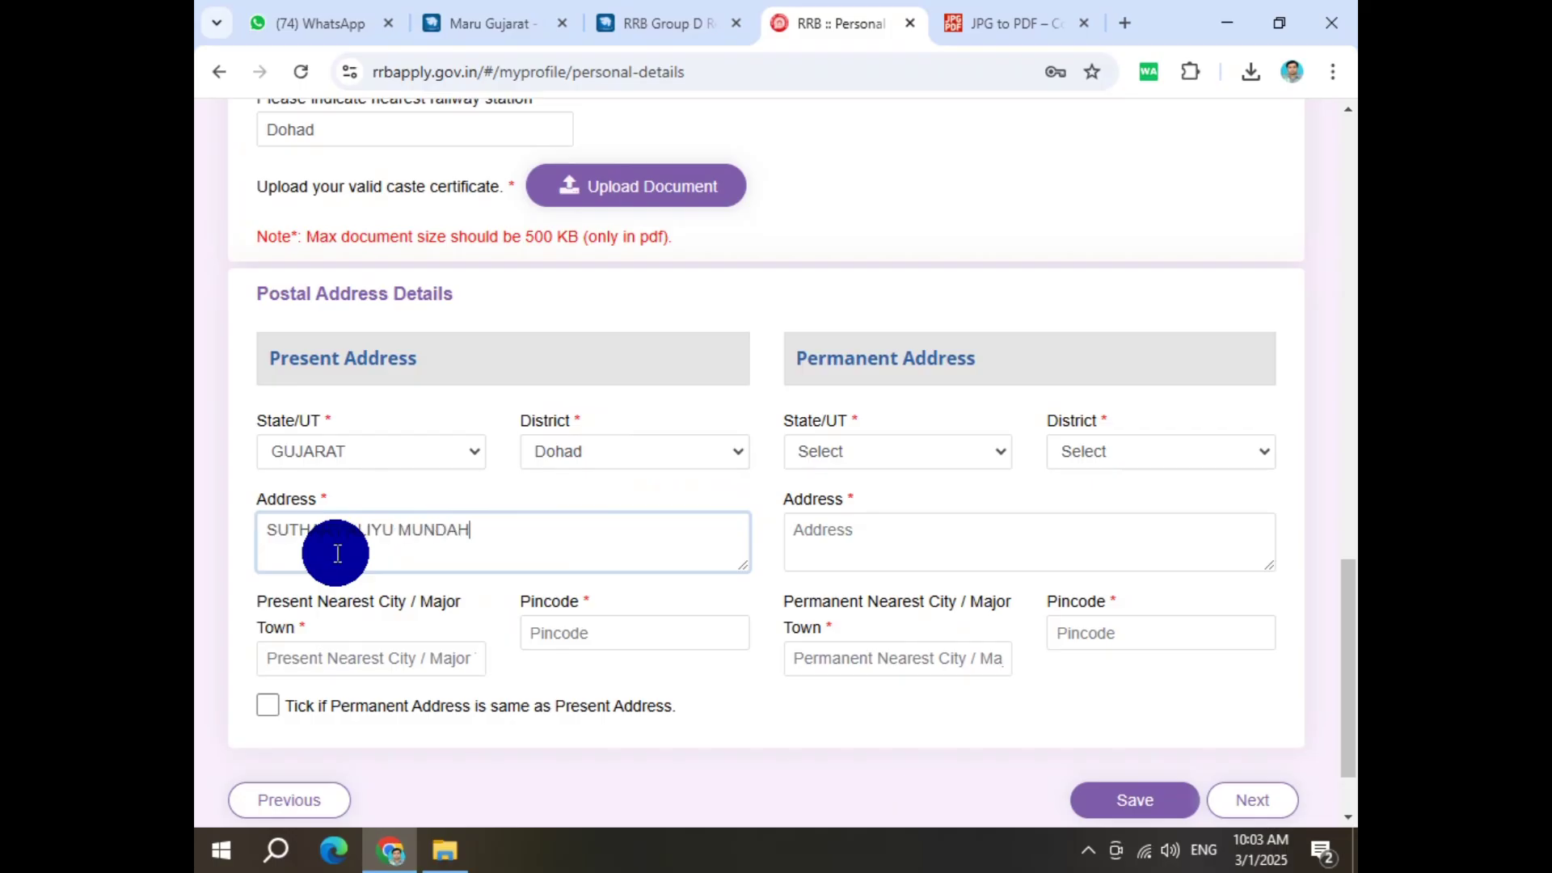
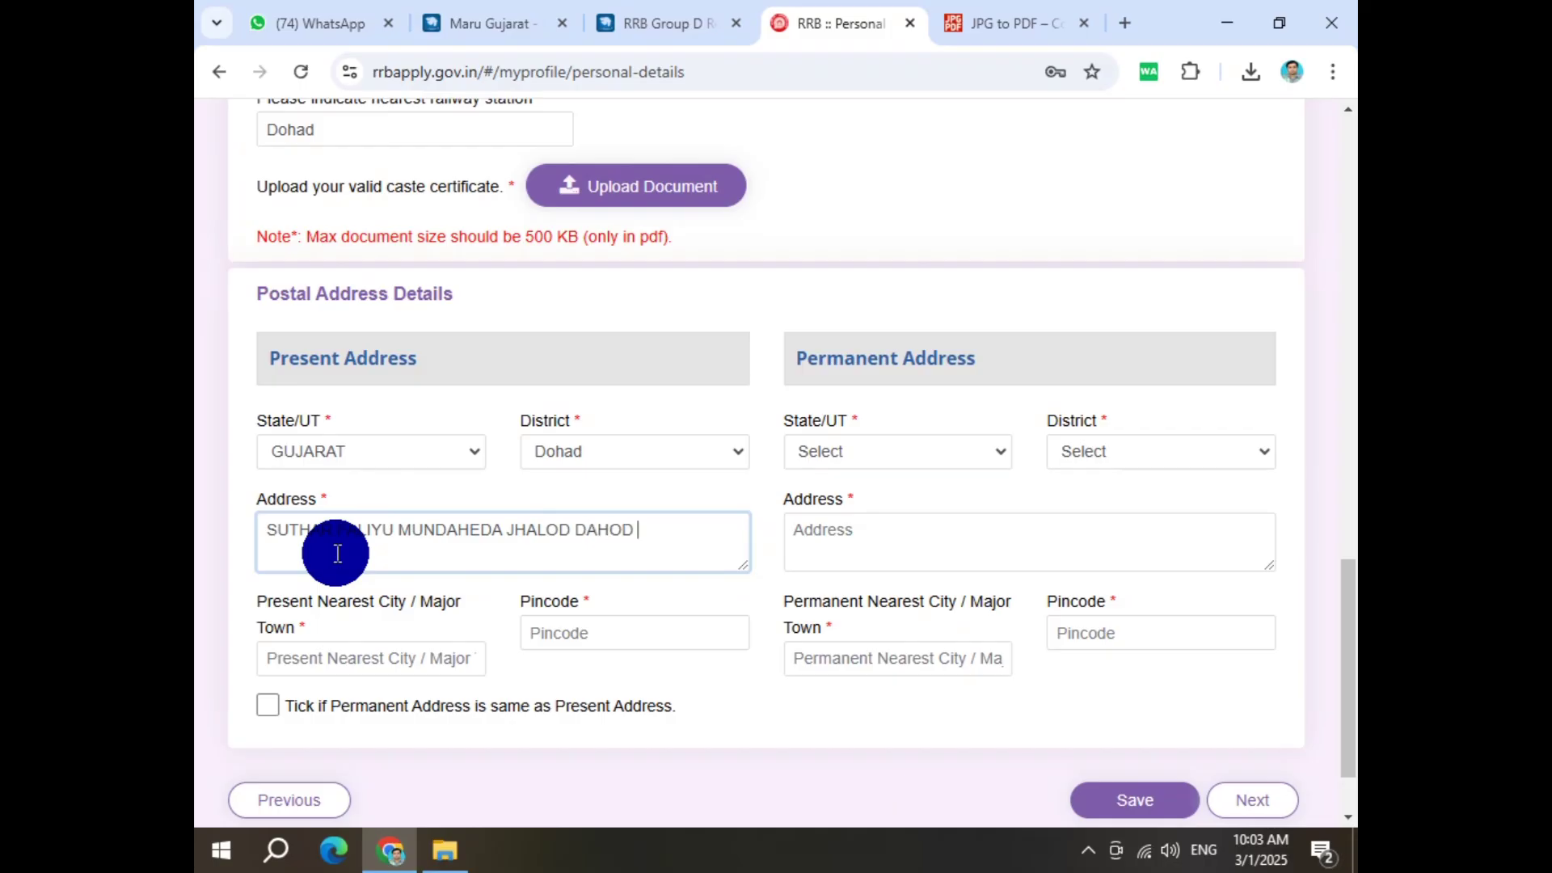
key(Tab)
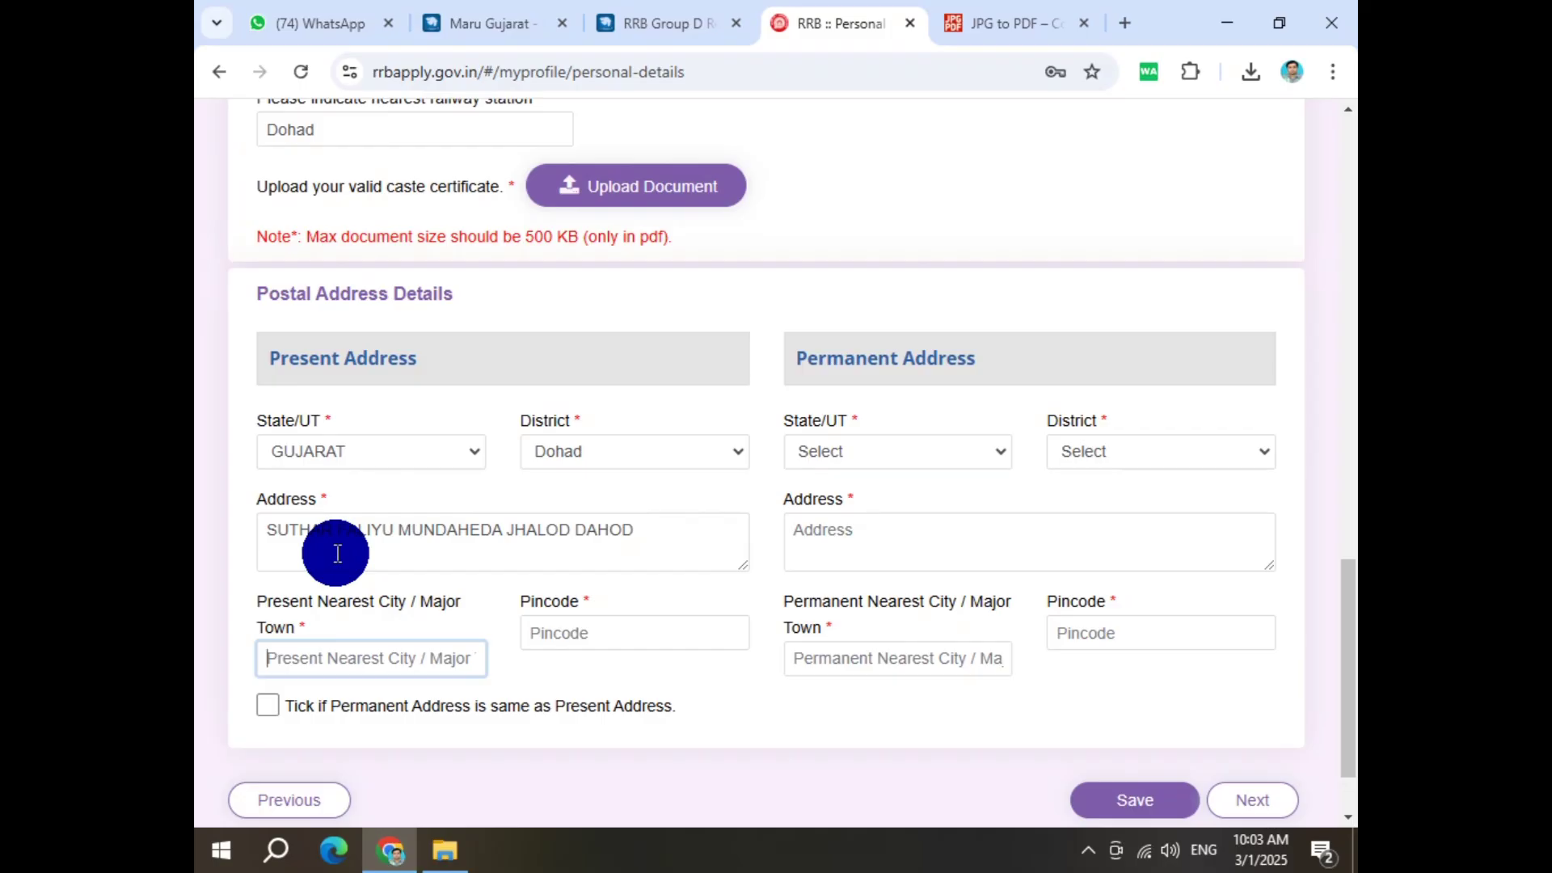
text(DAHOD)
key(Tab)
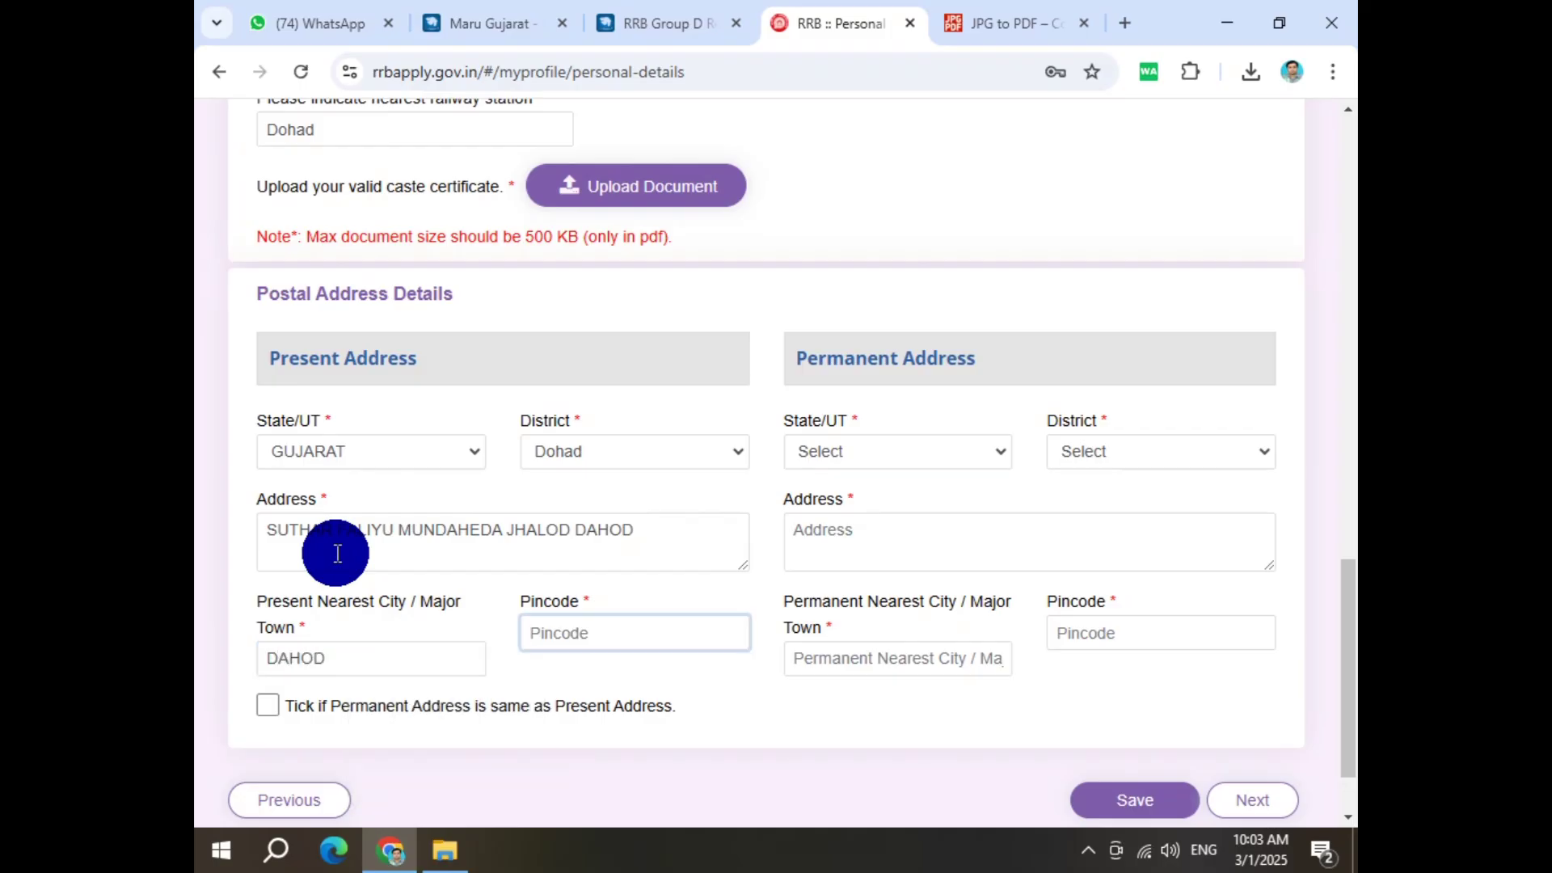
text(389180)
key(Tab)
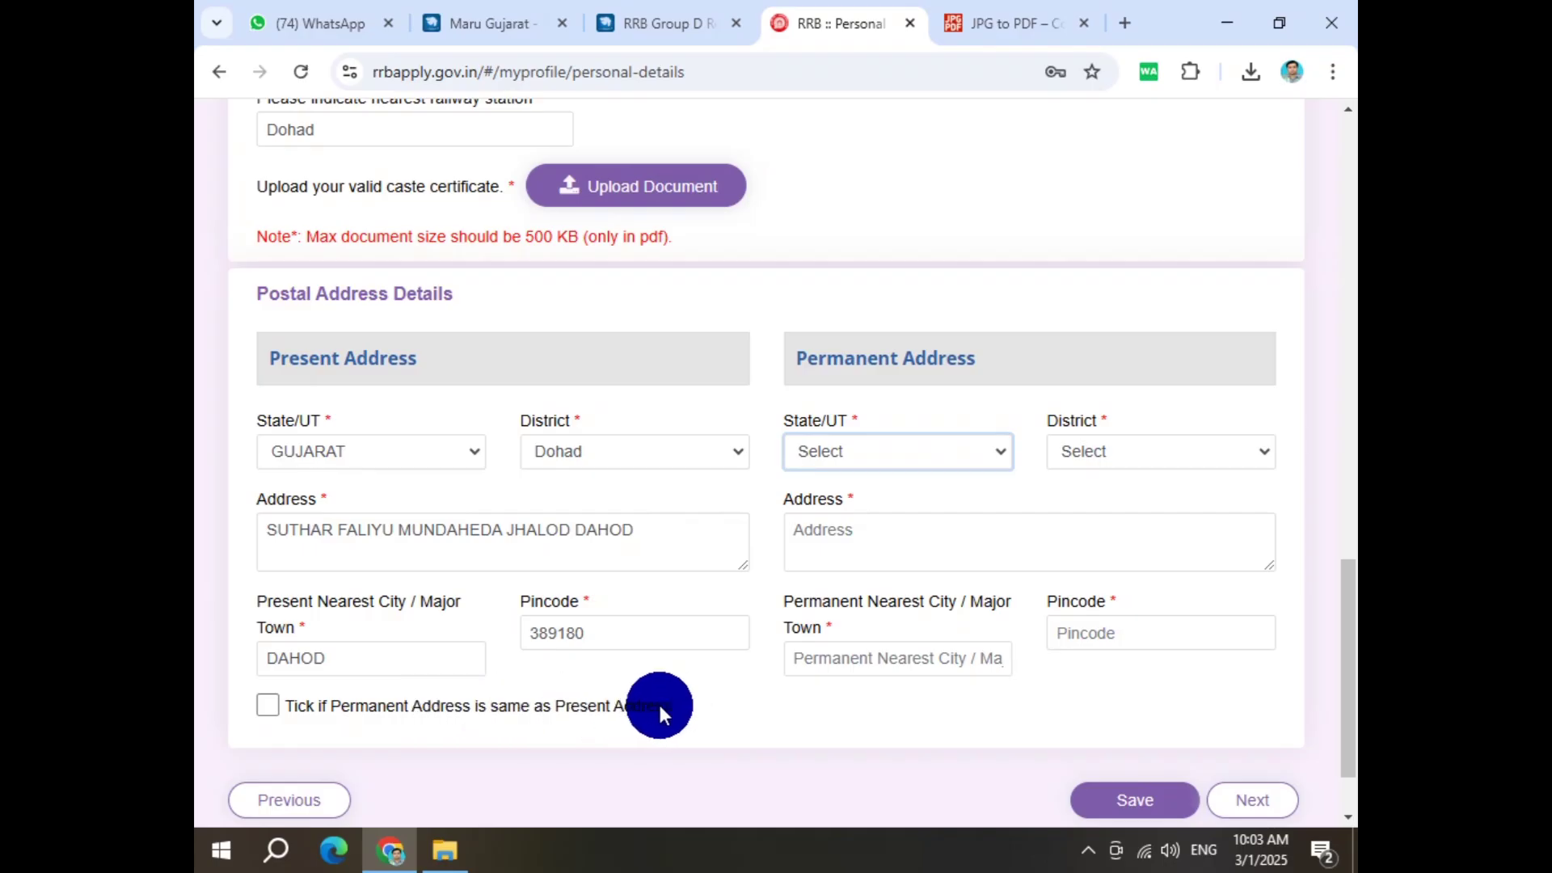
Mark the permanent address same as present and save the personal details
click(267, 705)
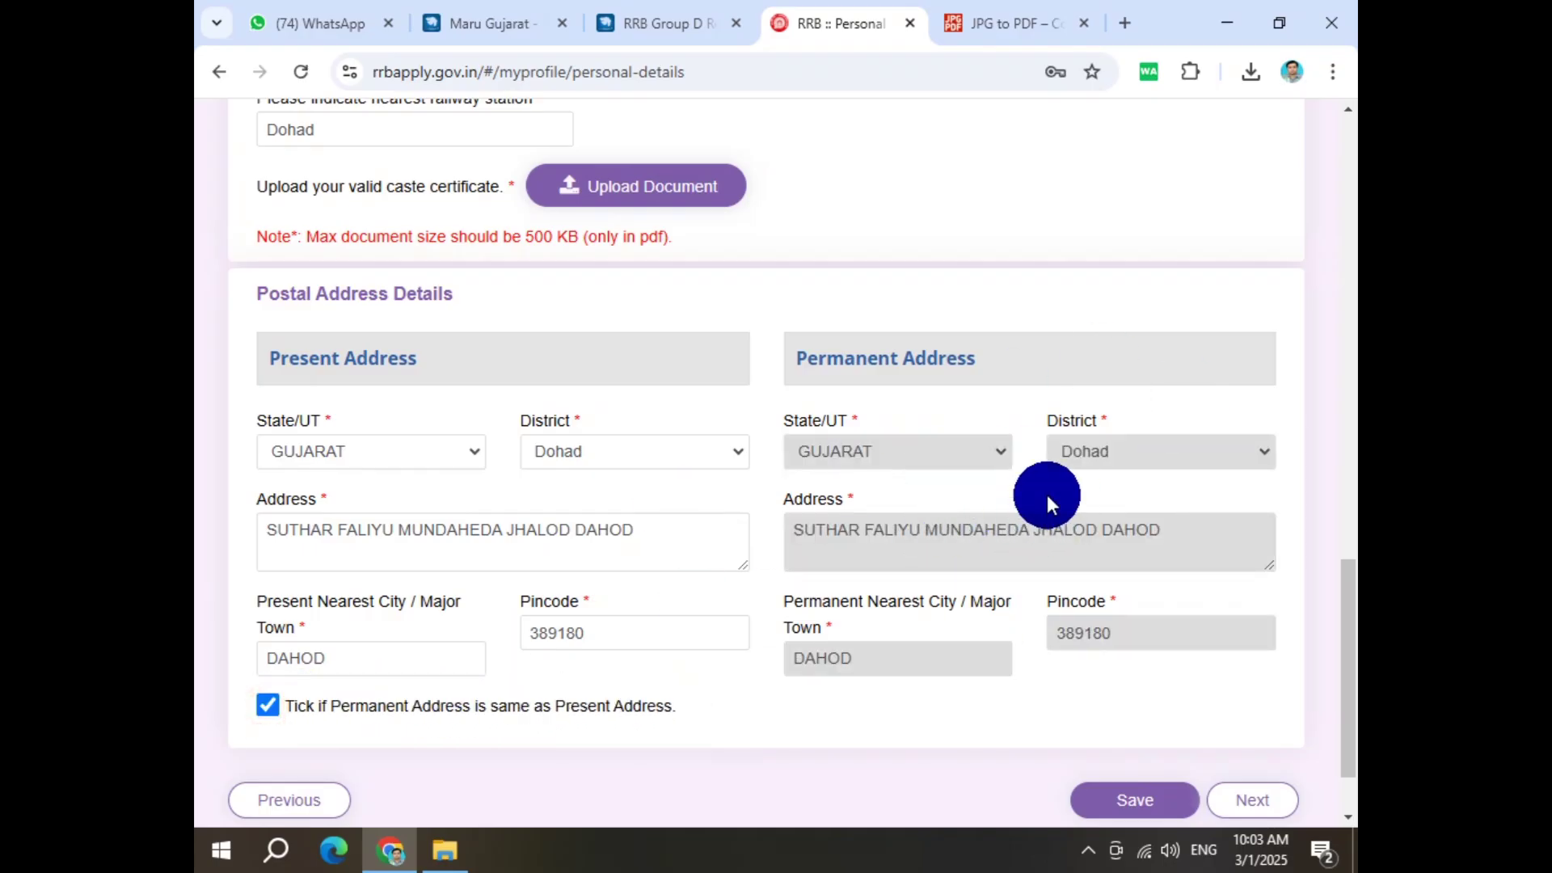
scroll(1010, 505, down, 1)
click(1169, 683)
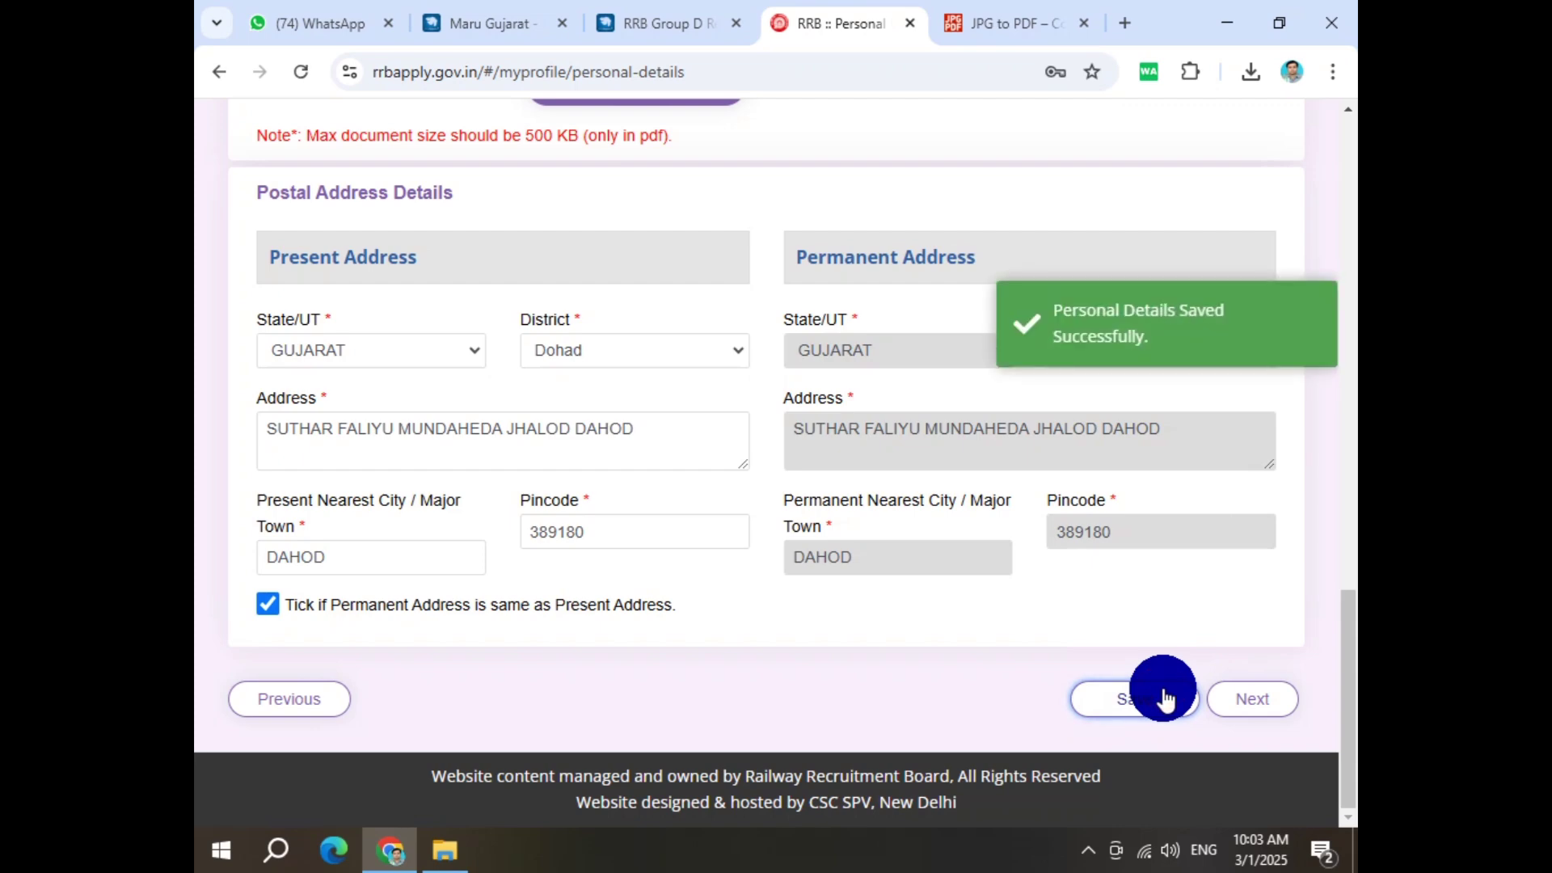
On Other Details, answer No to ex-serviceman, benchmark disability and scribe questions
click(1228, 697)
scroll(405, 520, down, 7)
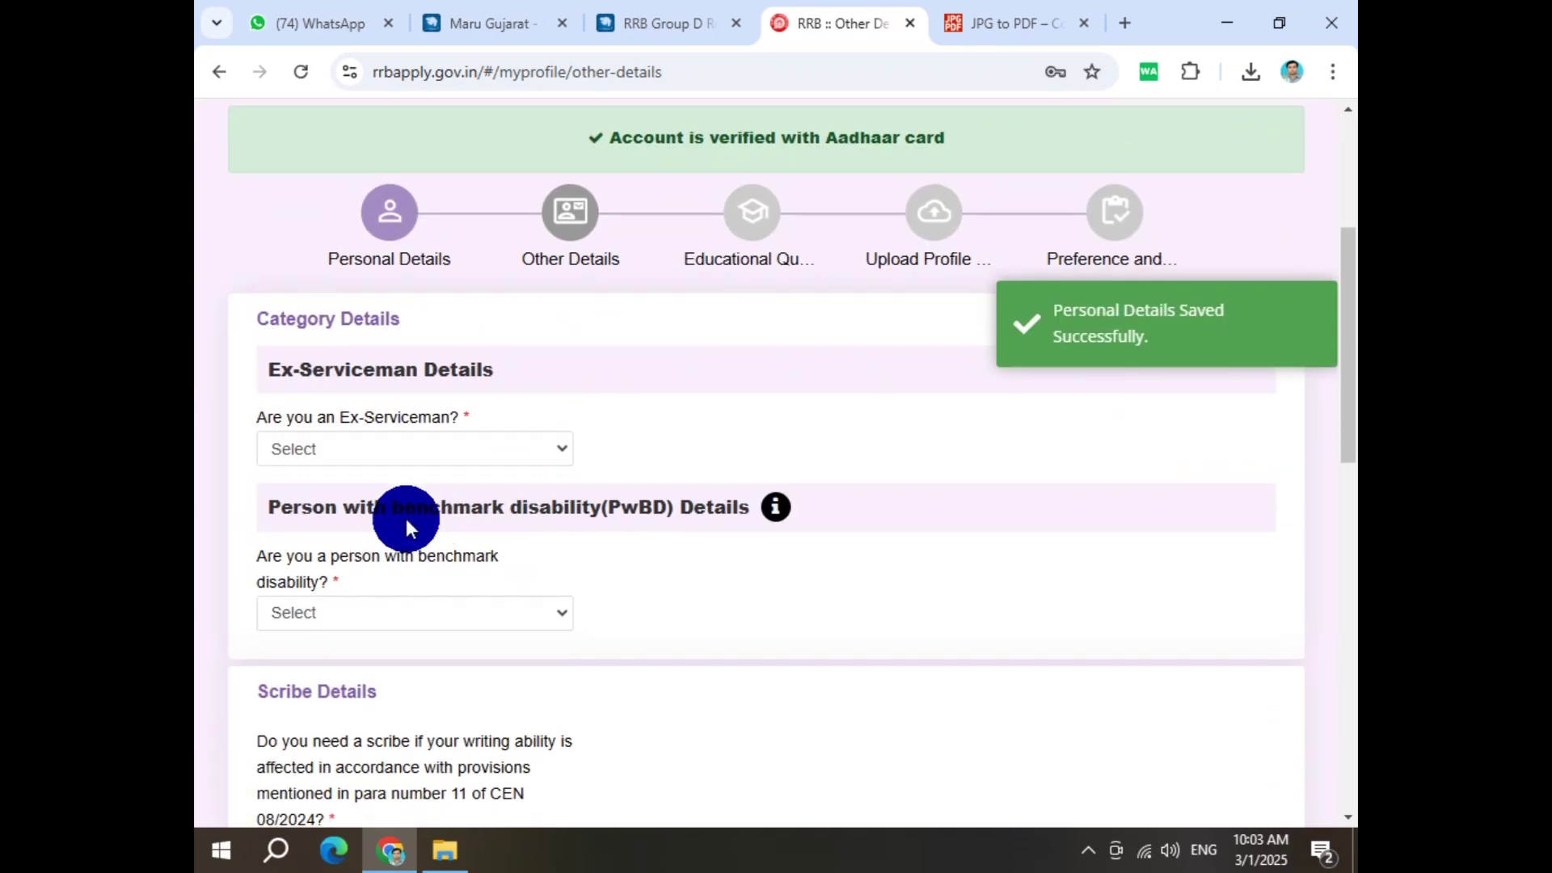
scroll(293, 361, up, 3)
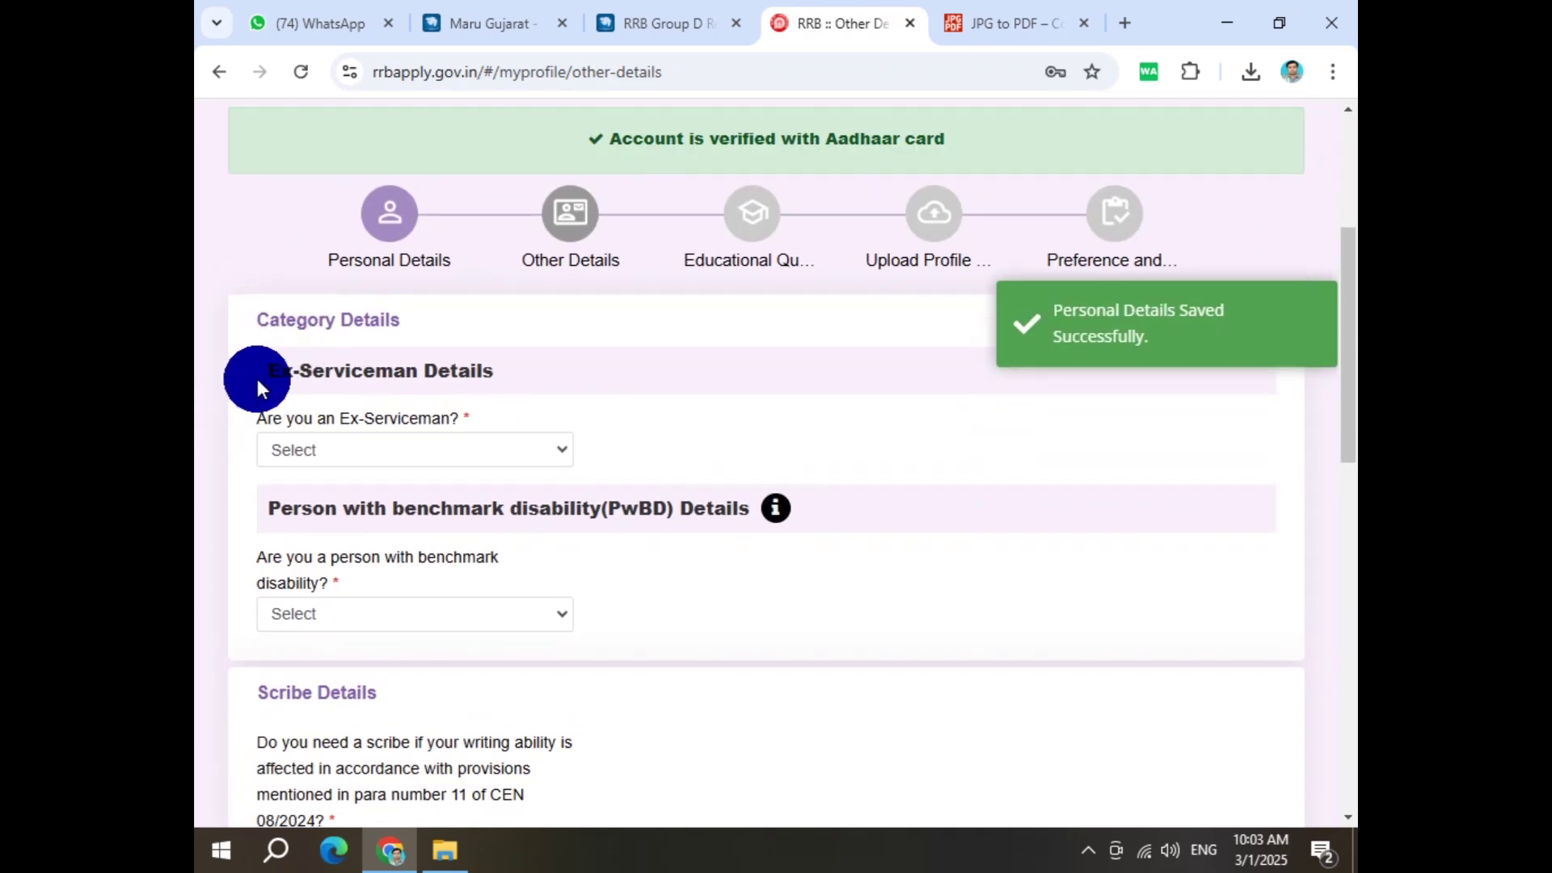
drag(259, 383, 493, 365)
click(361, 448)
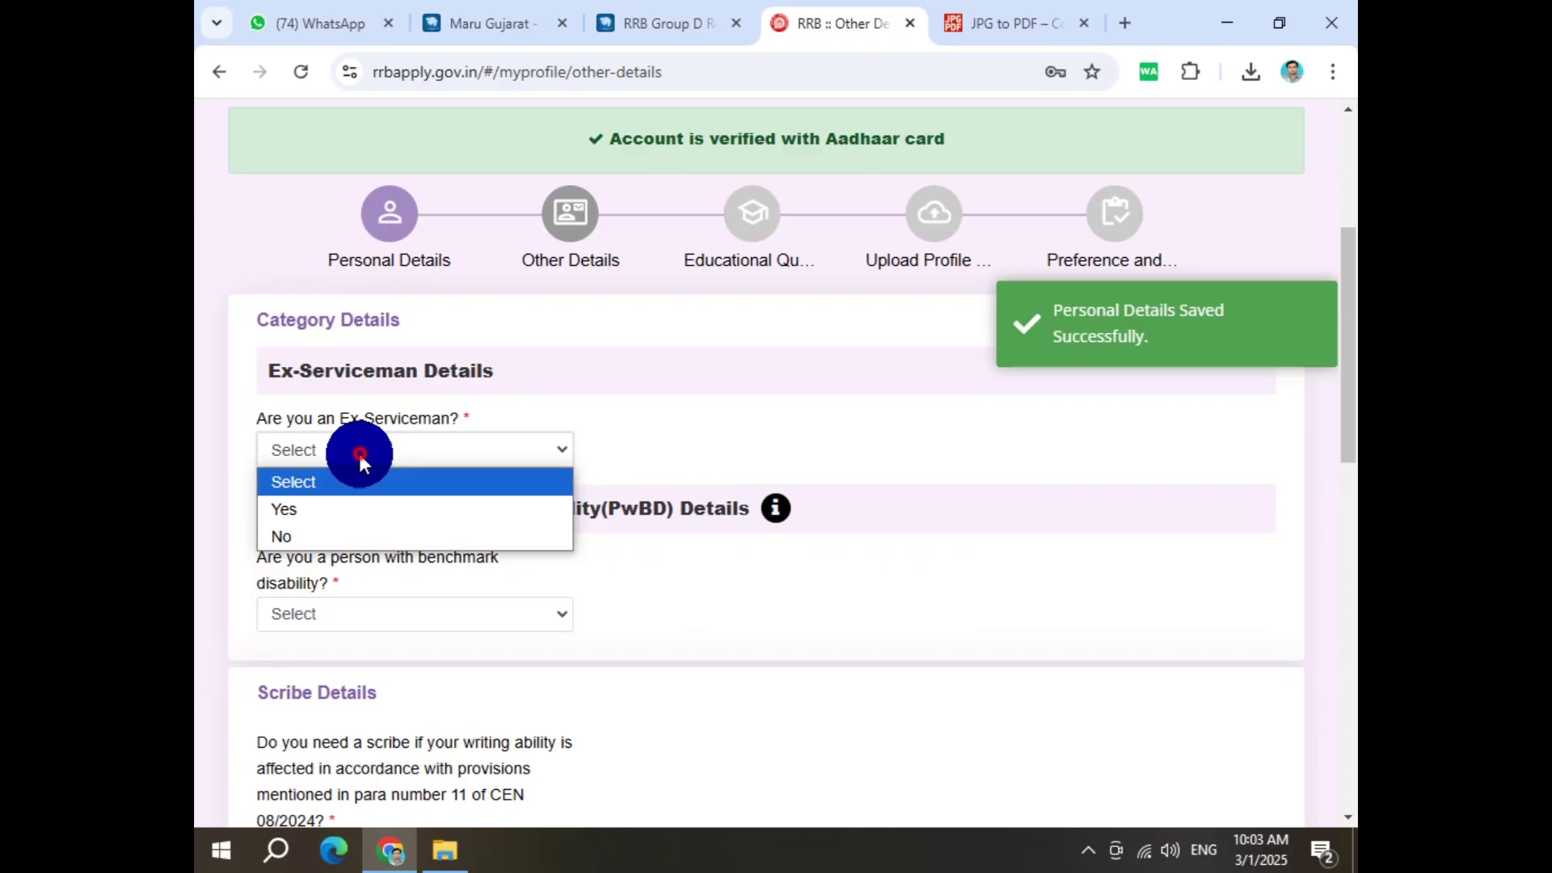
click(302, 526)
scroll(319, 501, down, 1)
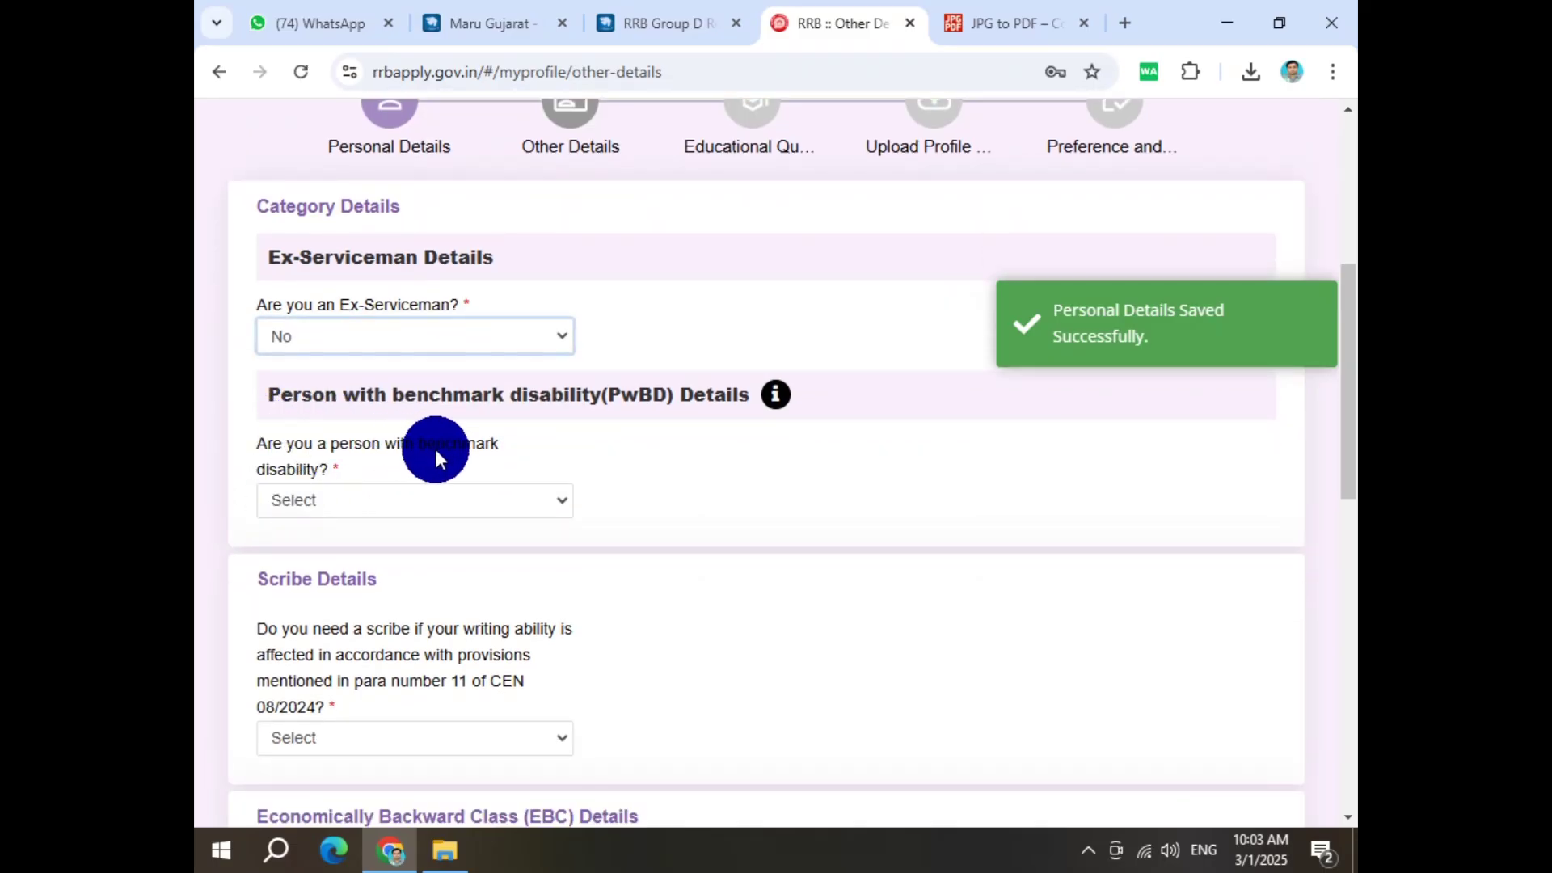
click(370, 493)
click(314, 585)
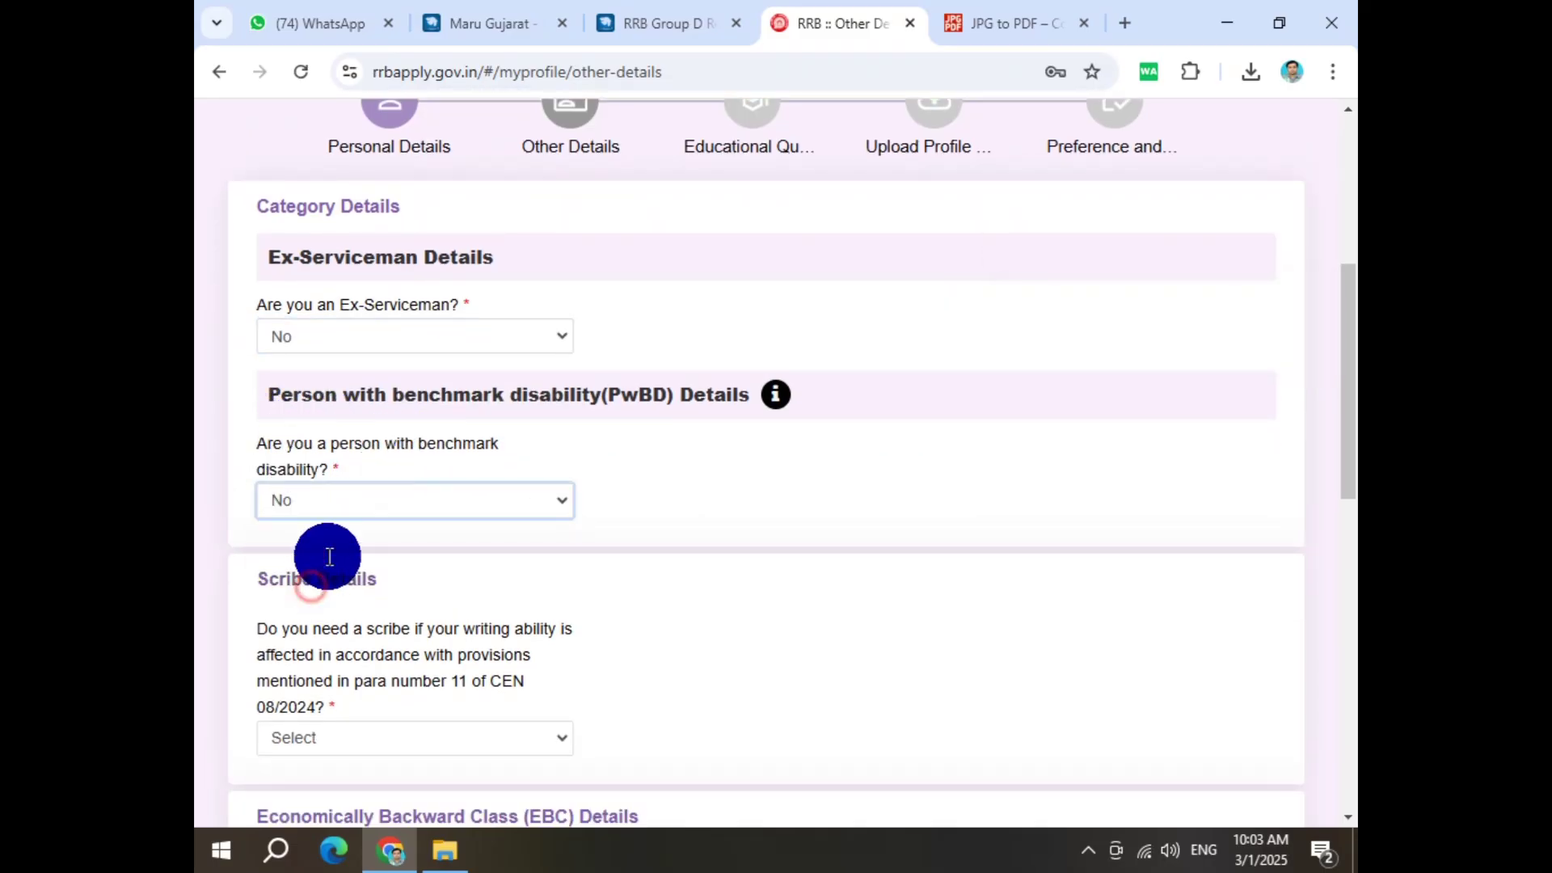
scroll(323, 550, down, 5)
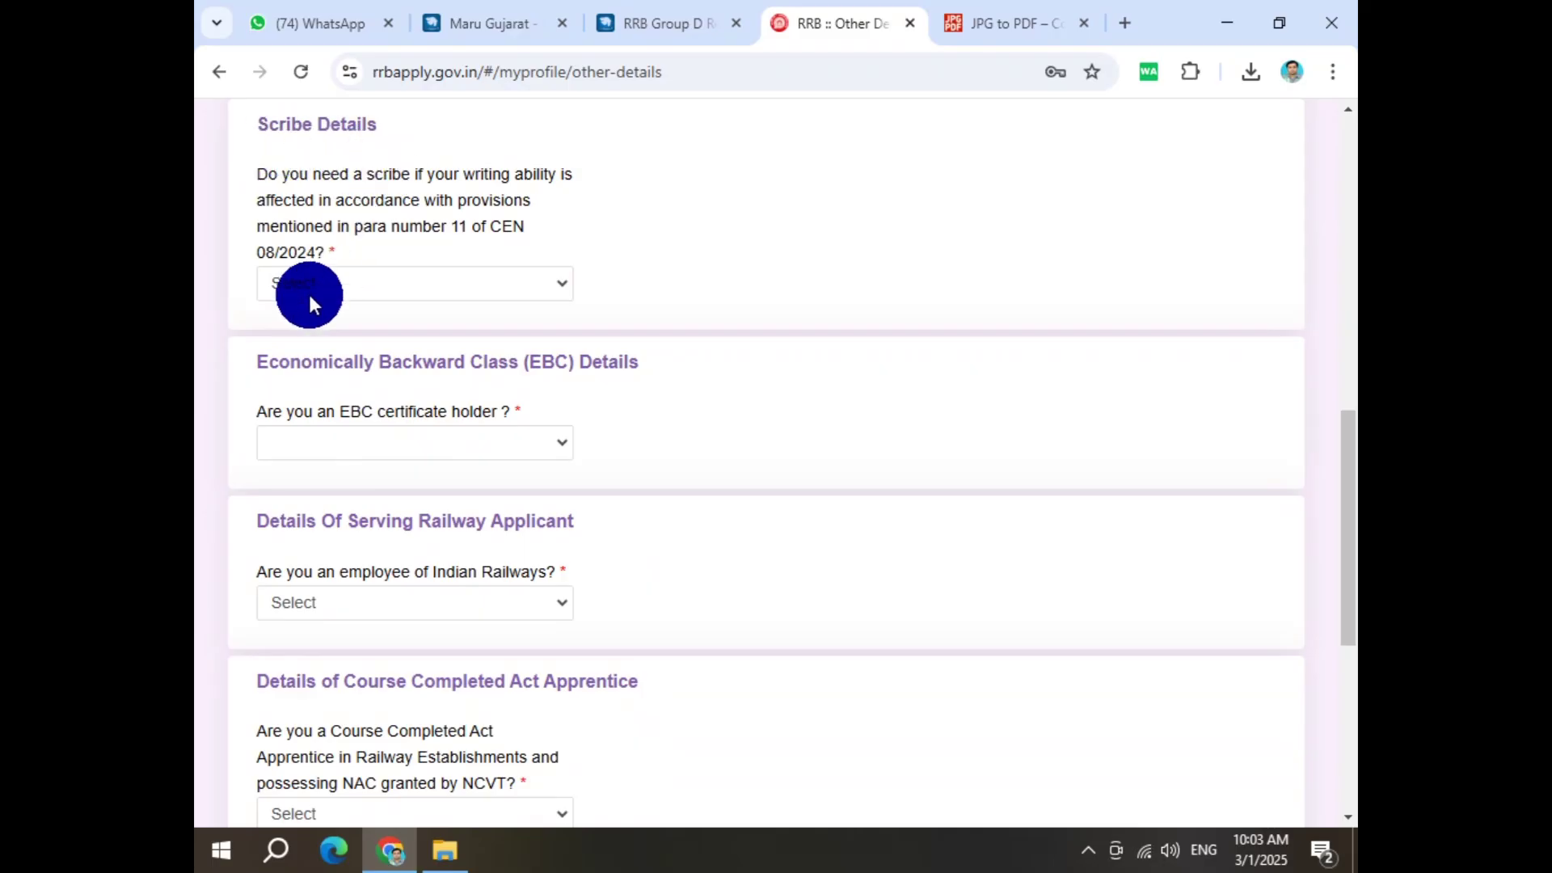
click(312, 296)
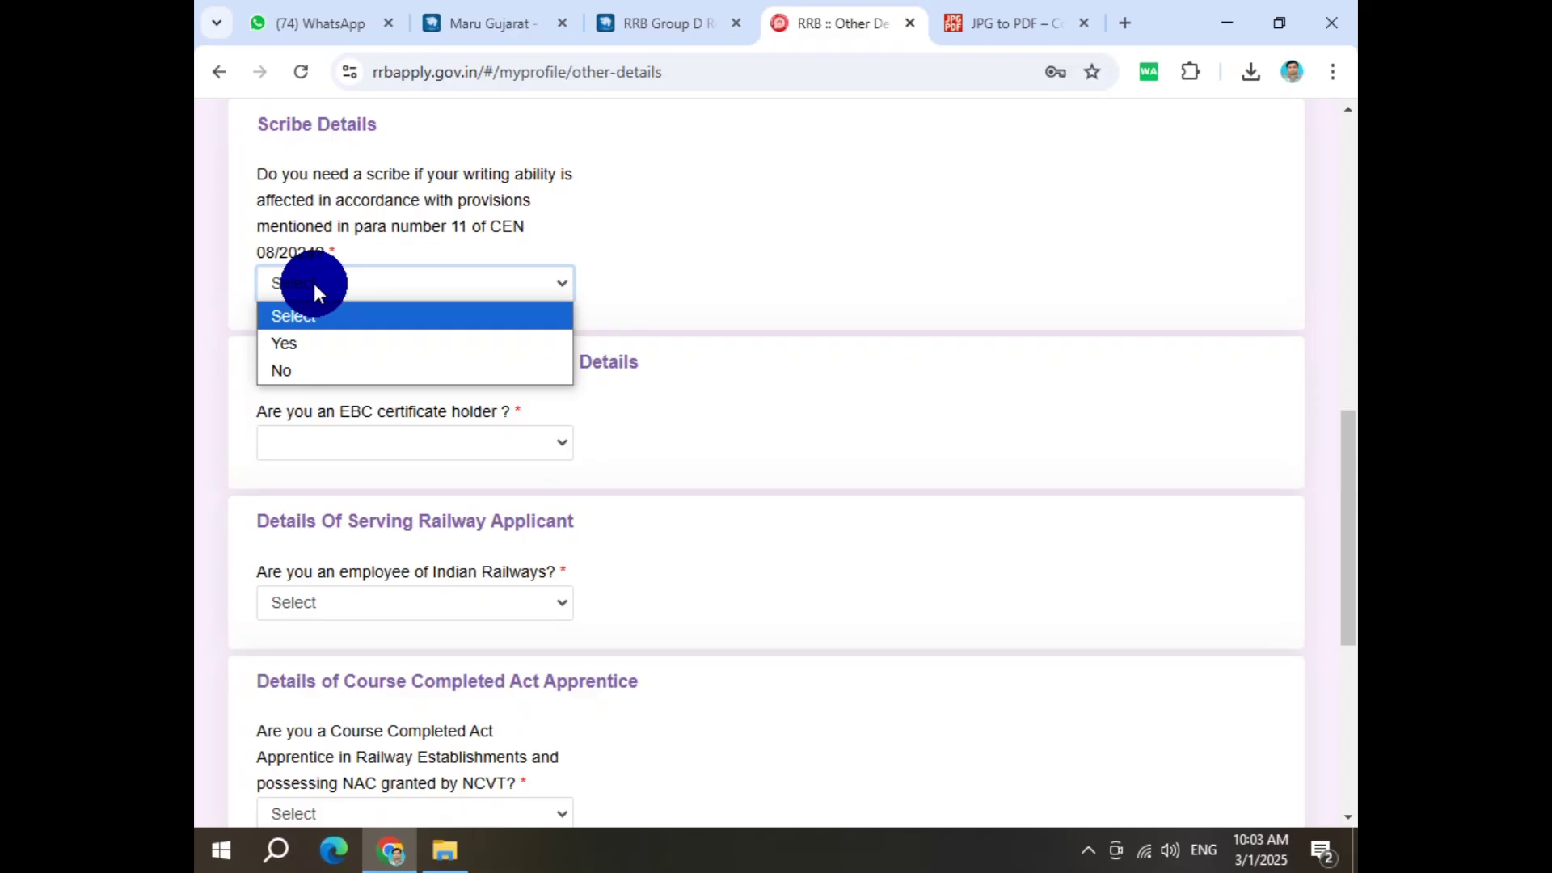
click(292, 372)
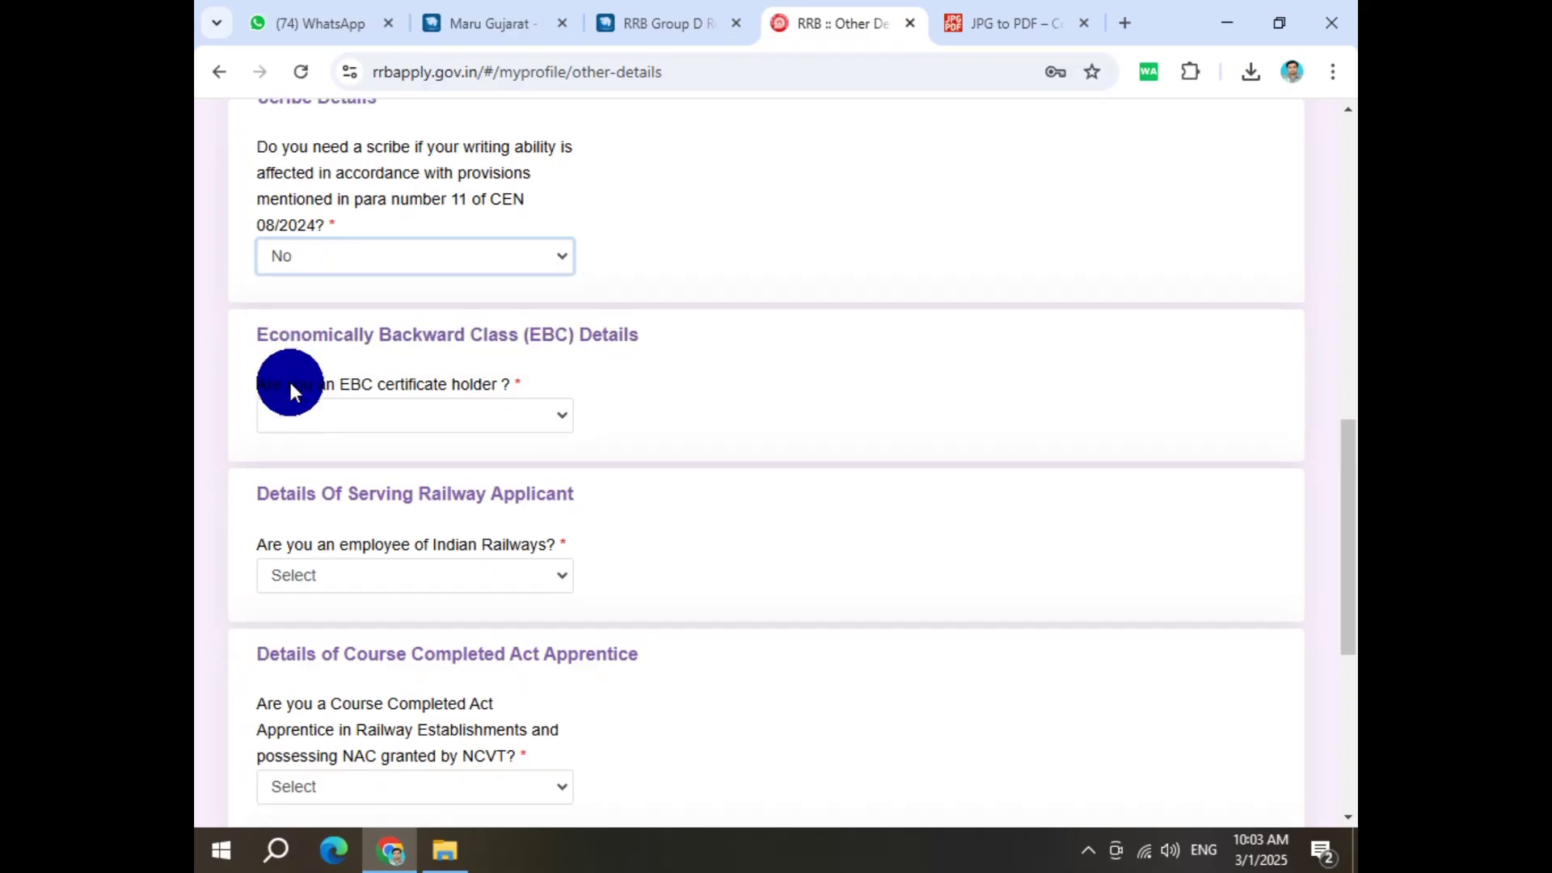
Answer No to the EBC certificate and Indian Railways employee questions
scroll(289, 388, down, 2)
scroll(259, 226, up, 1)
click(327, 323)
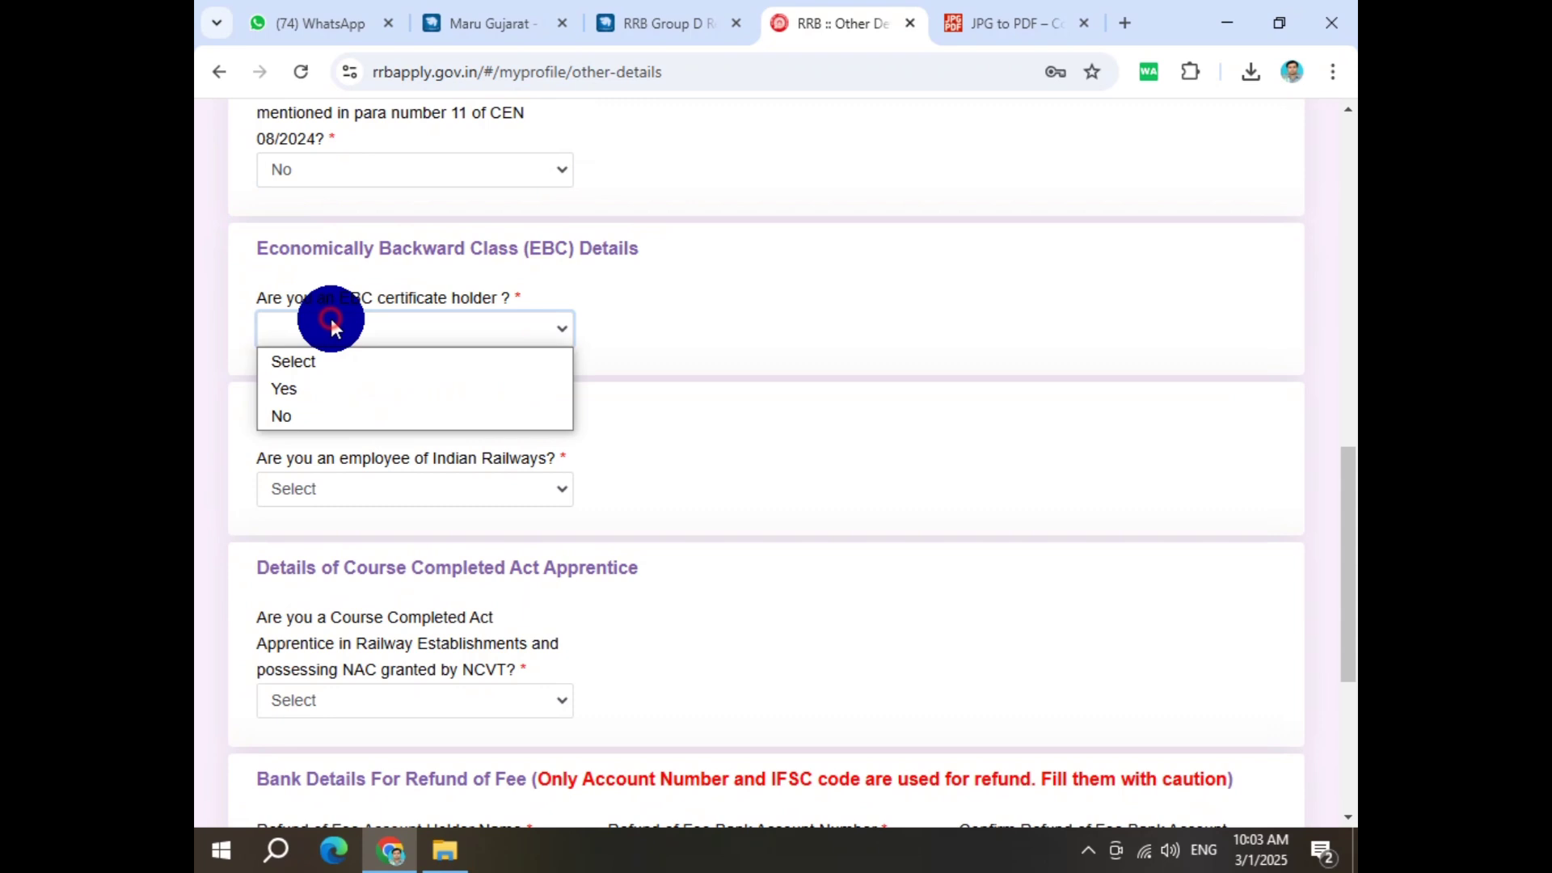
click(288, 425)
scroll(249, 400, down, 1)
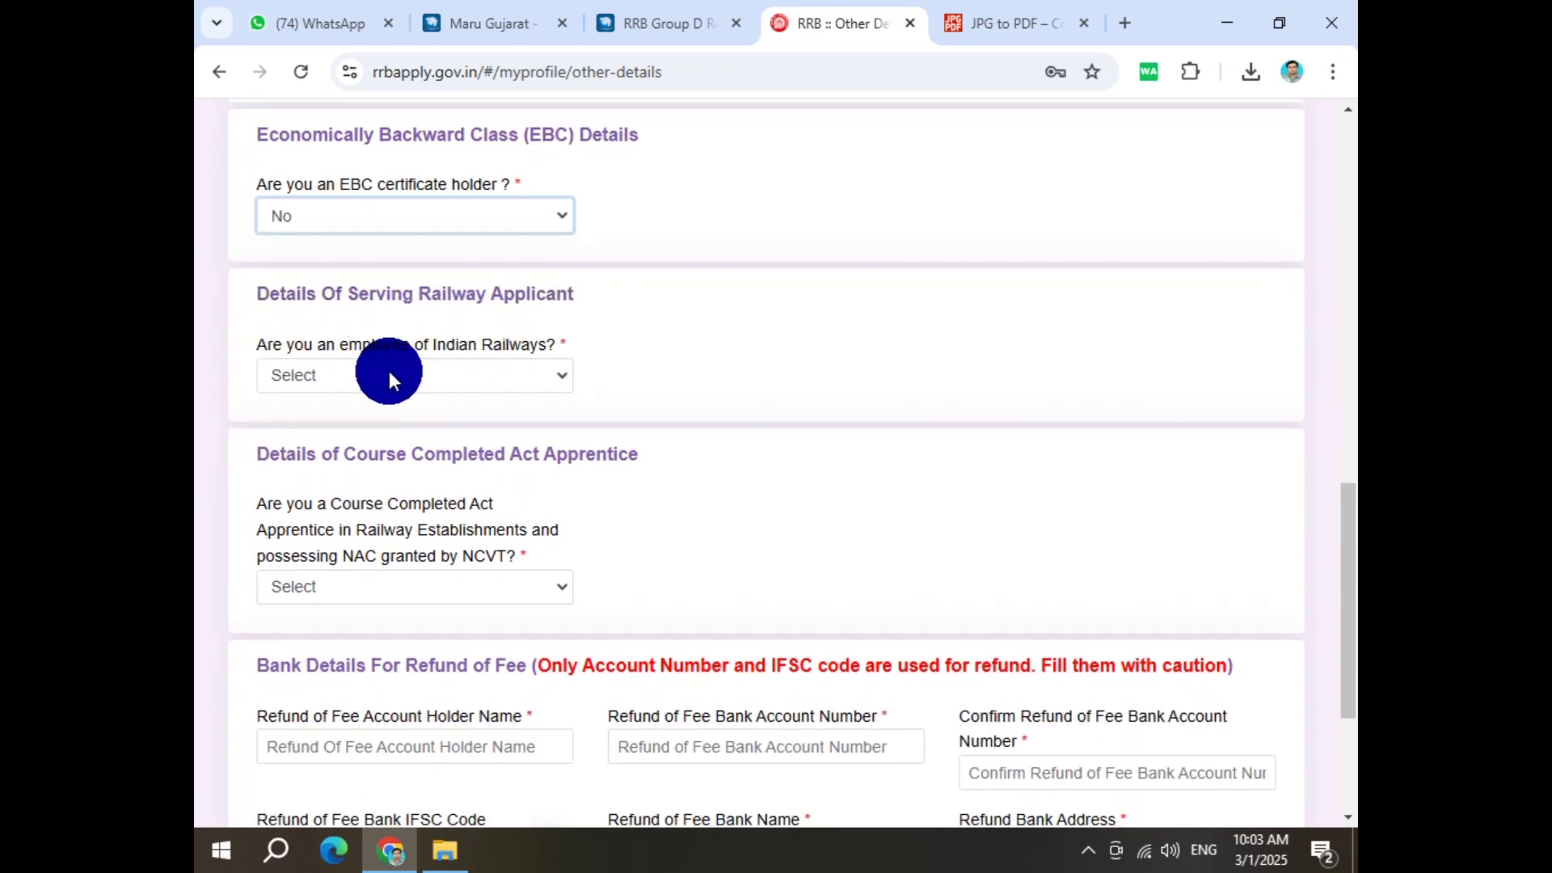
click(353, 386)
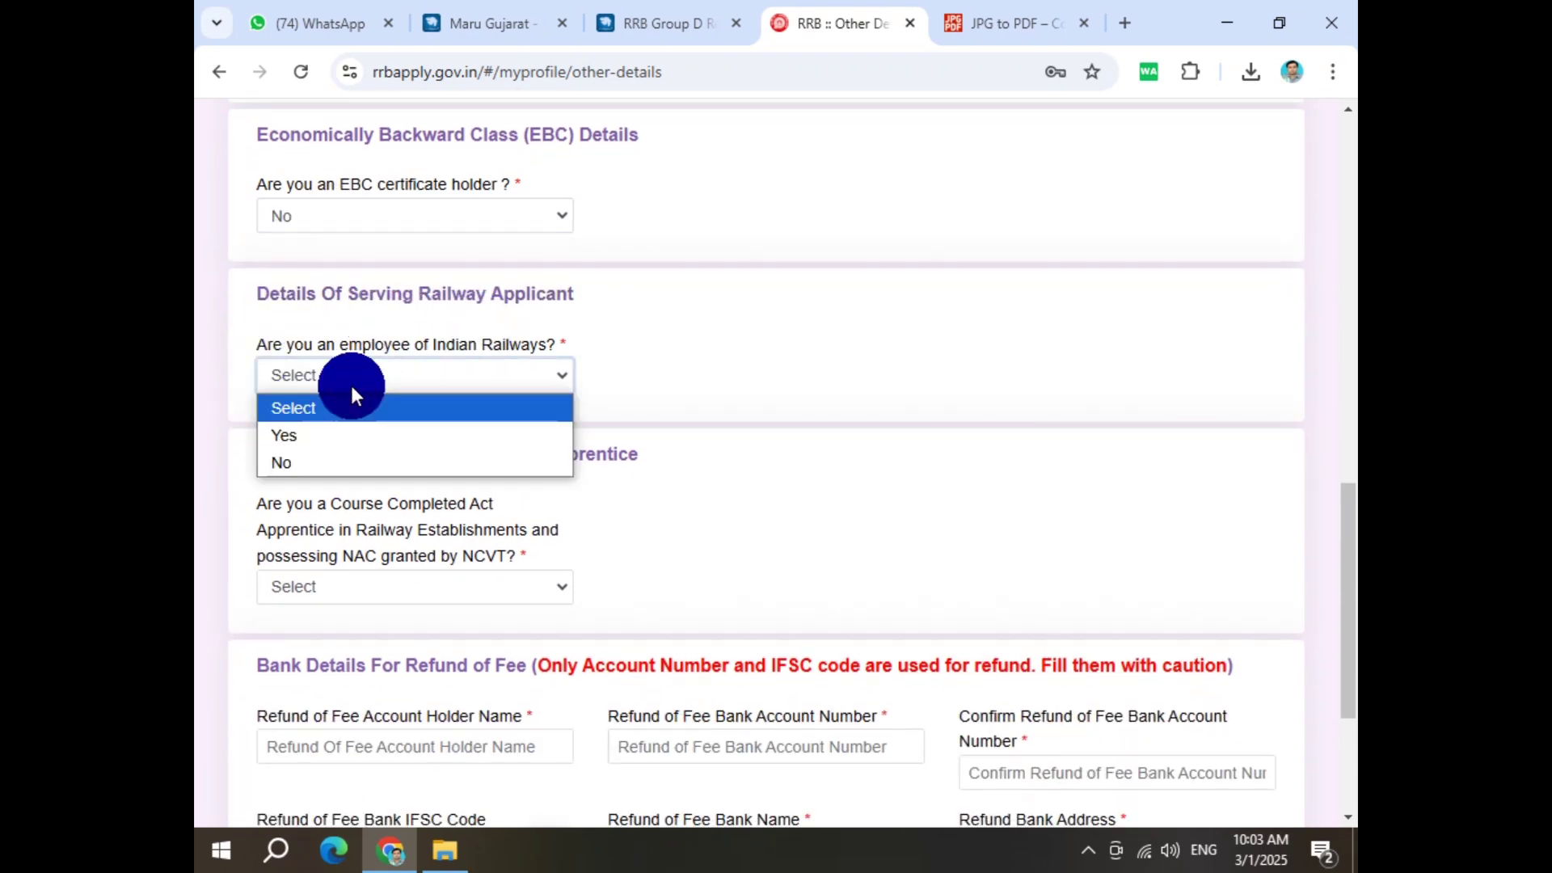
click(294, 461)
scroll(269, 453, down, 2)
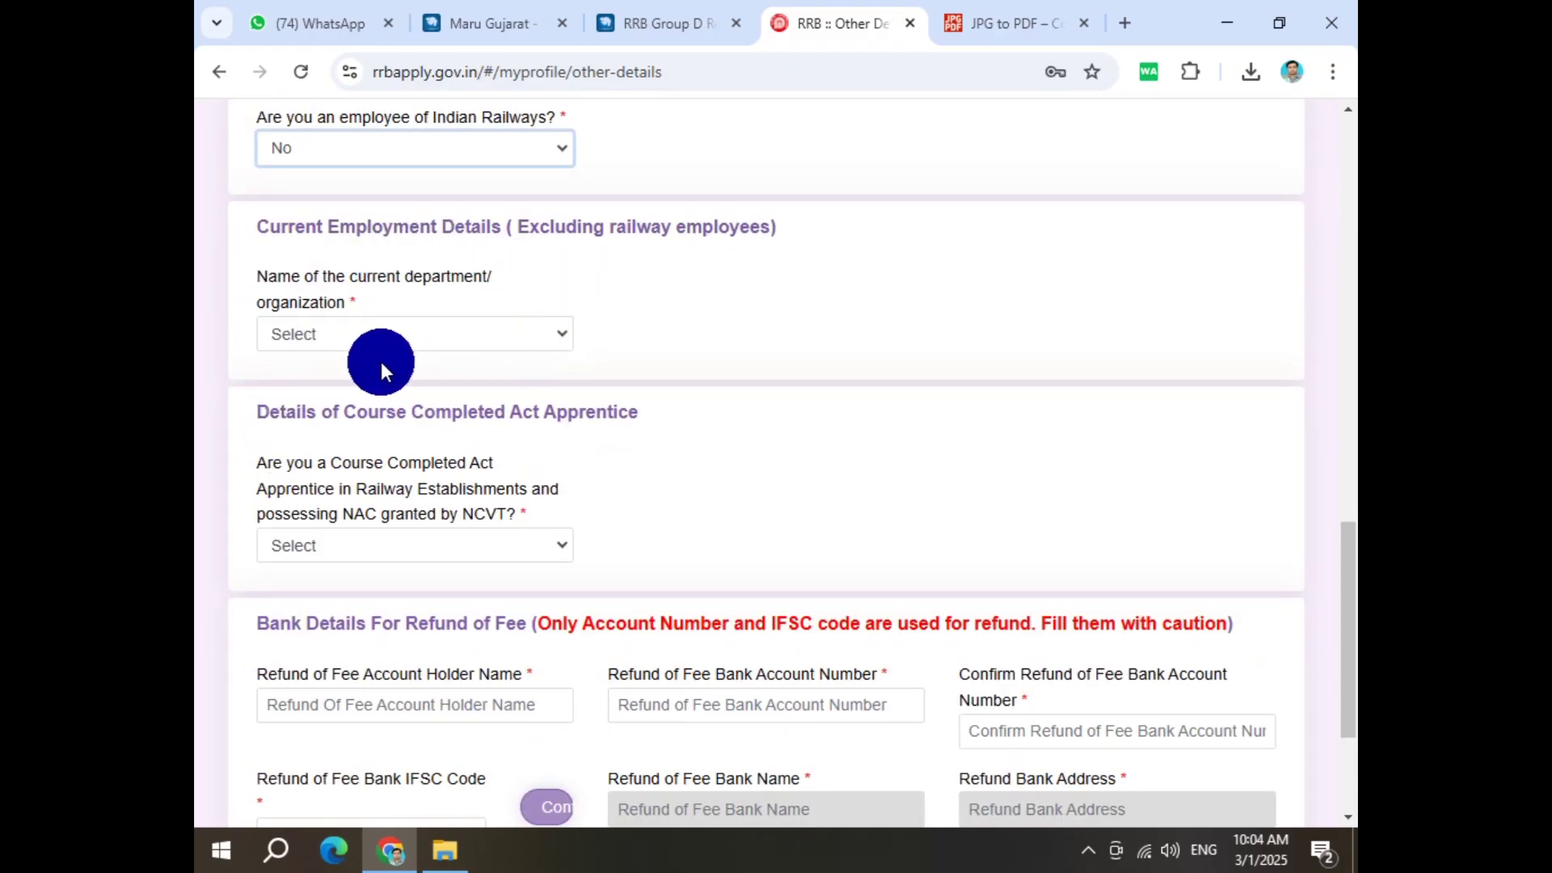
Set current department to Not Applicable and the NCVT apprentice question to No
click(329, 327)
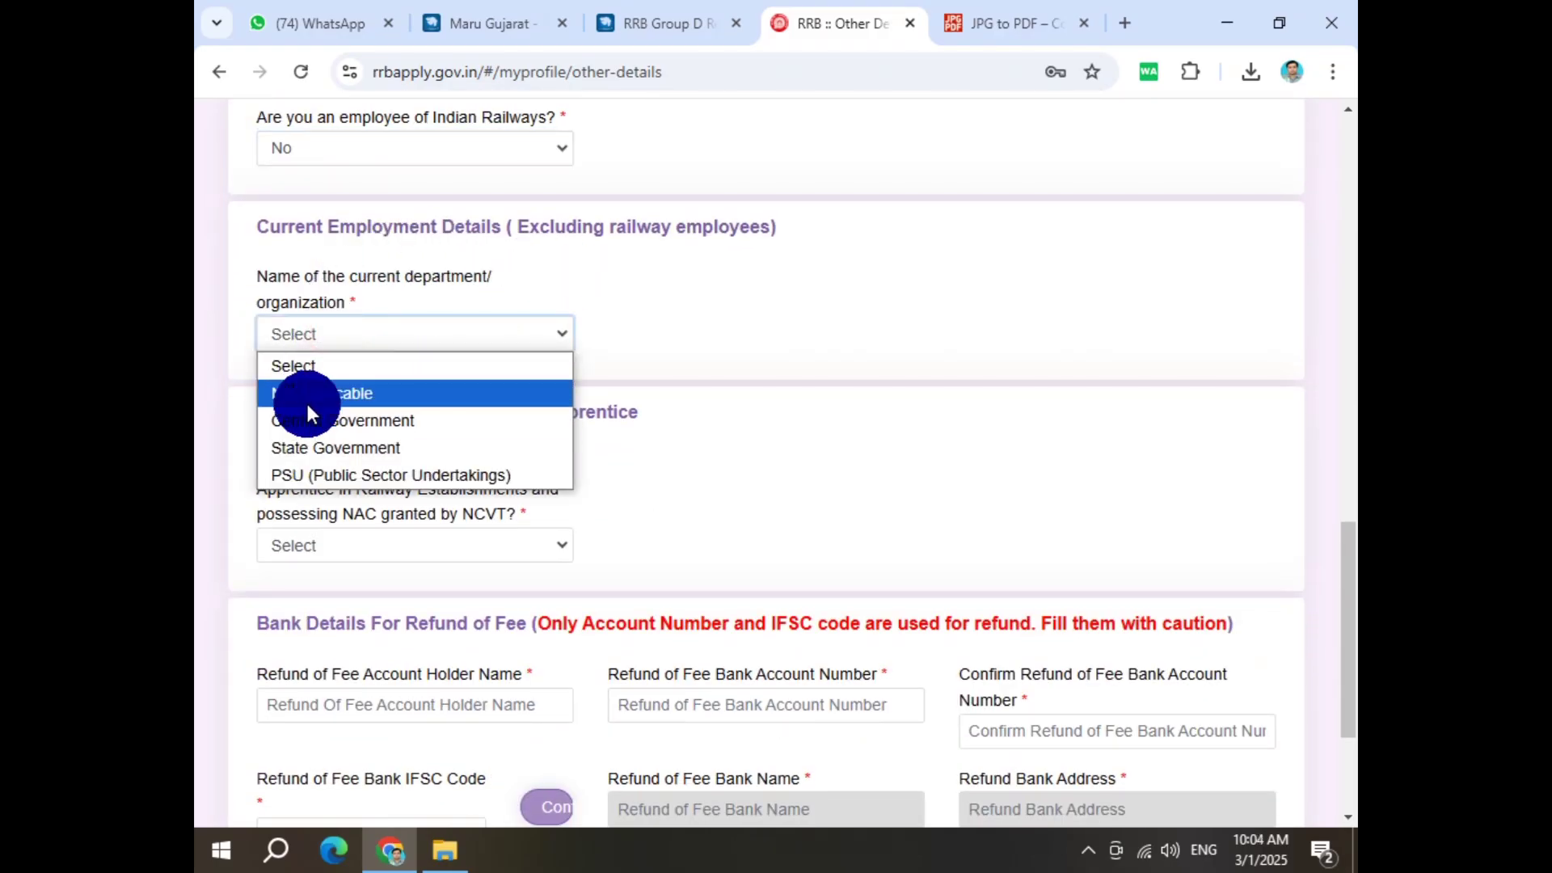
click(305, 396)
scroll(292, 338, down, 2)
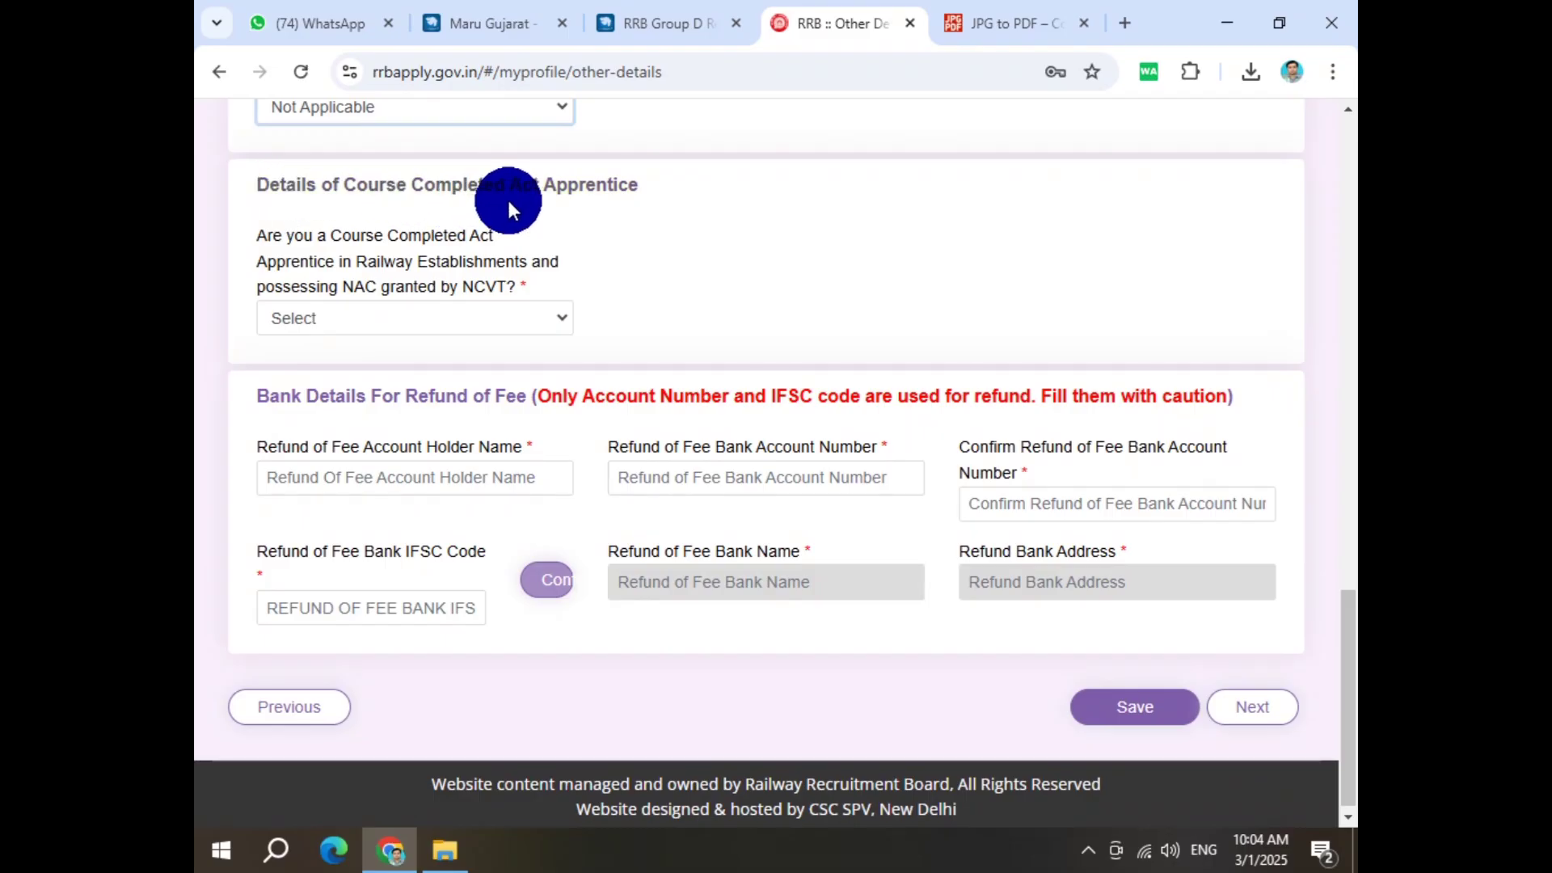
click(347, 323)
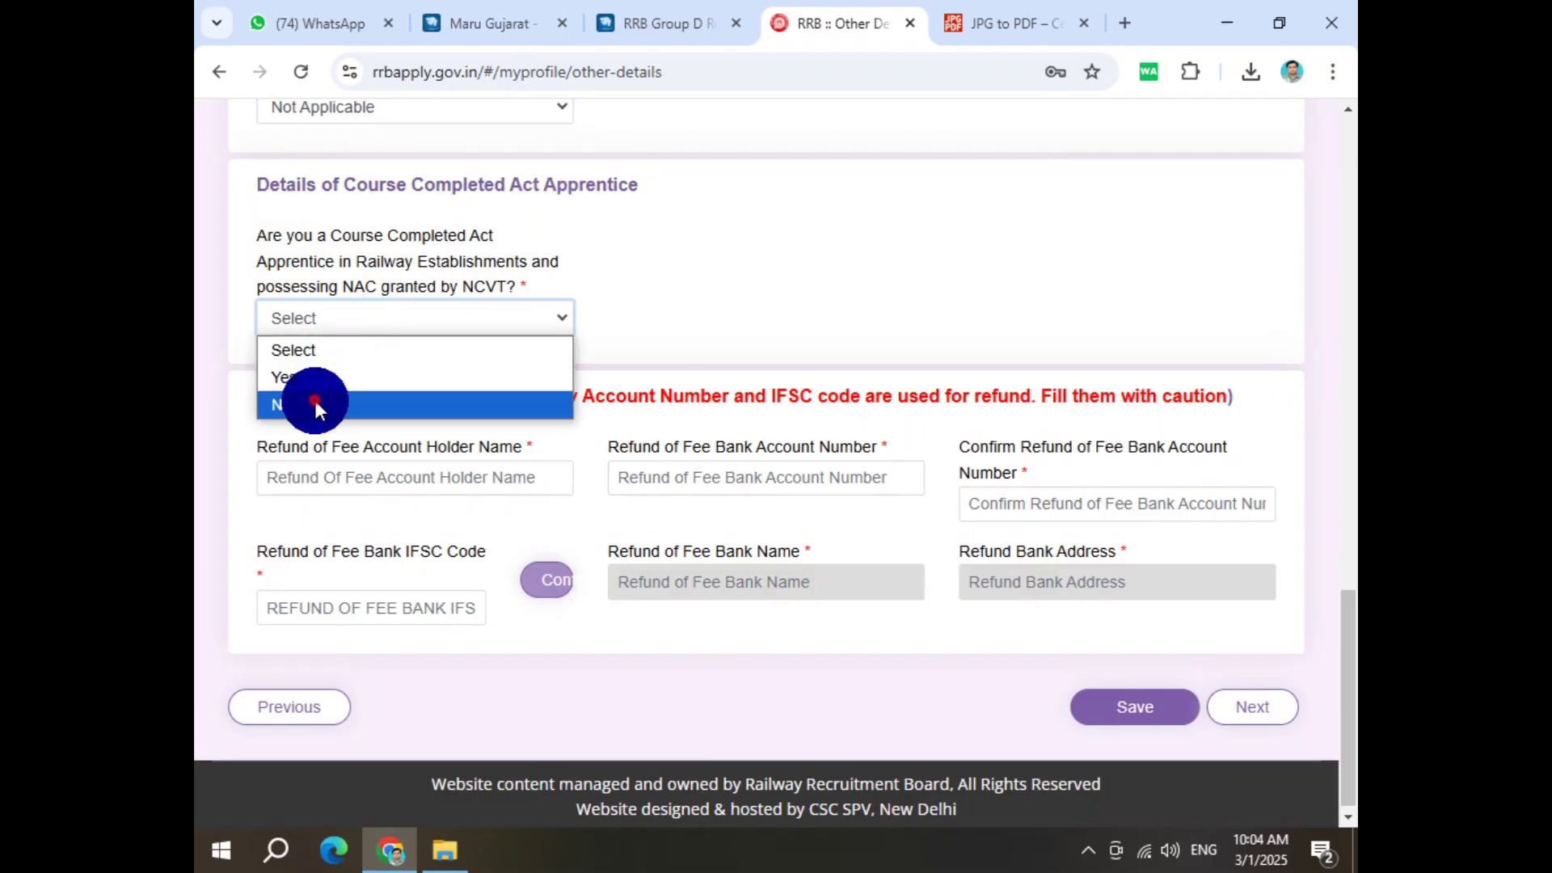
click(311, 400)
click(312, 467)
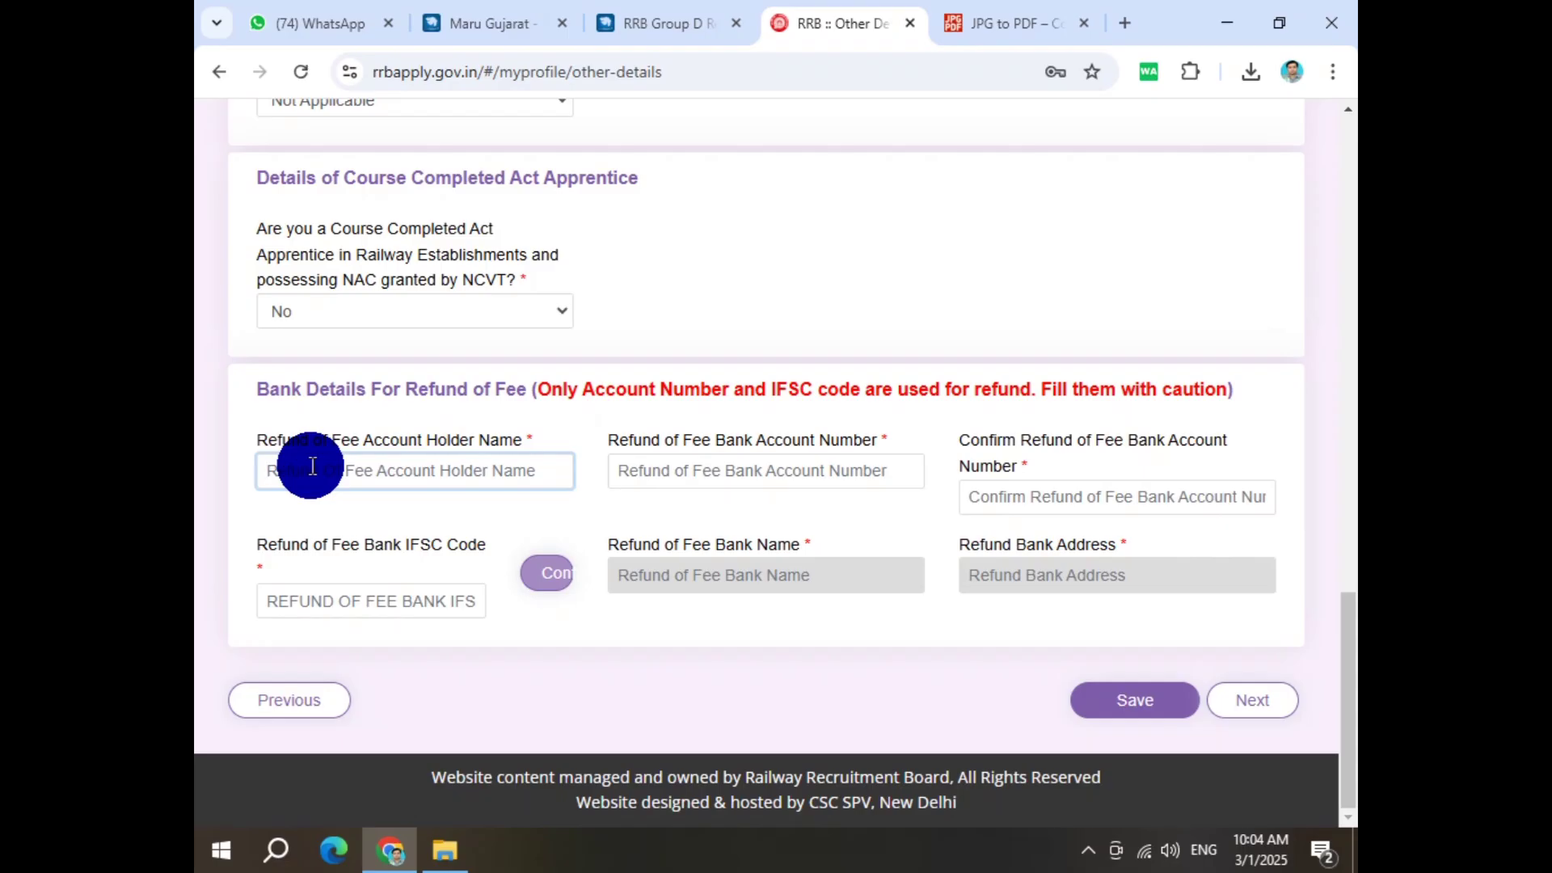
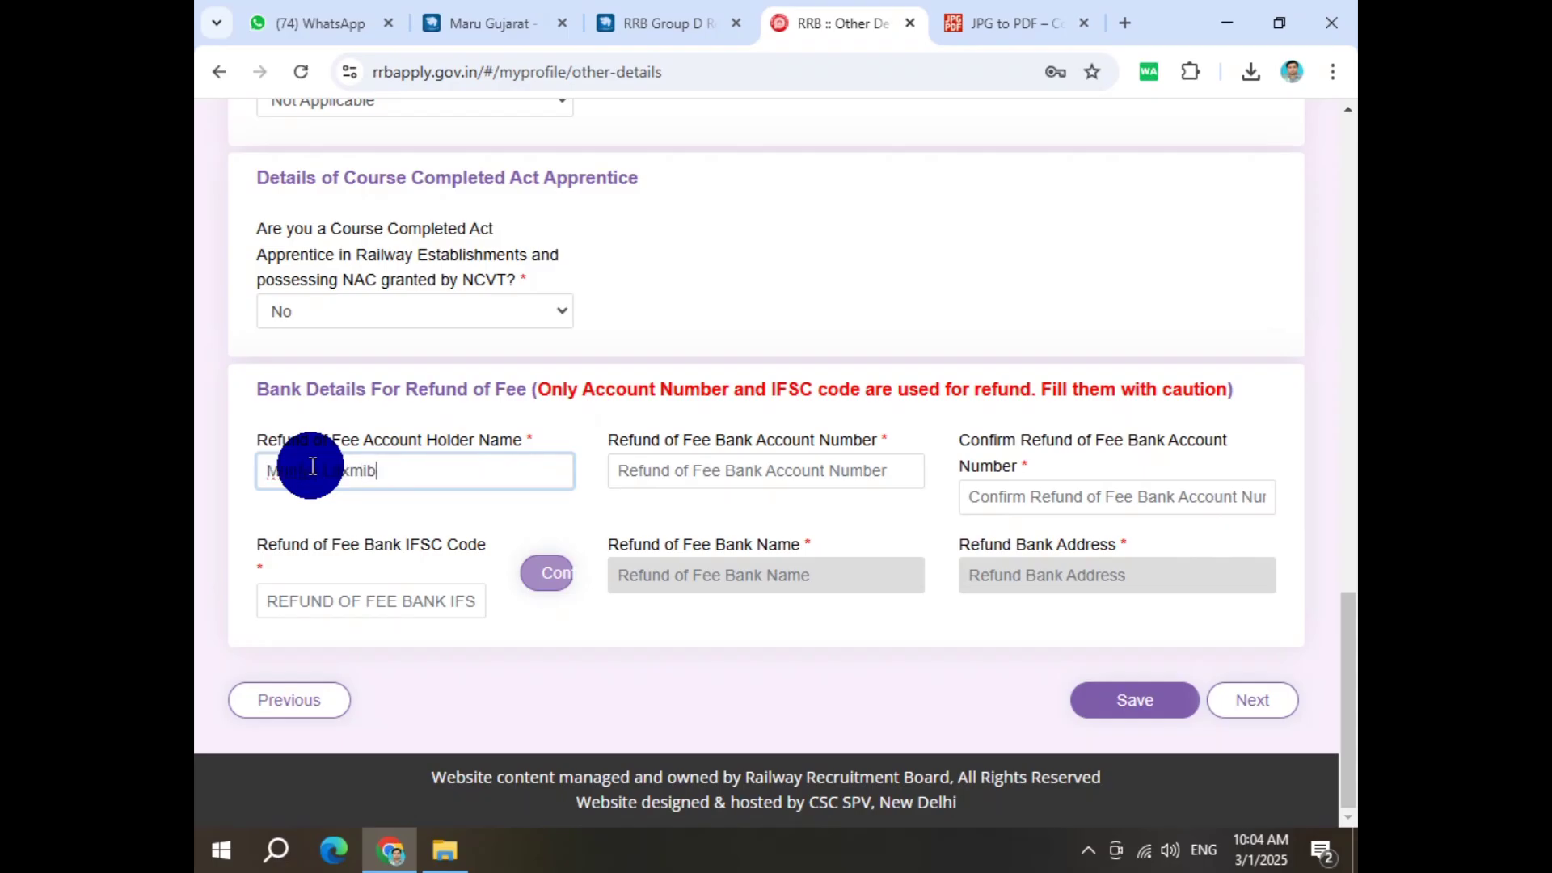
Enter the refund account holder's name and the bank account number twice
key(Tab)
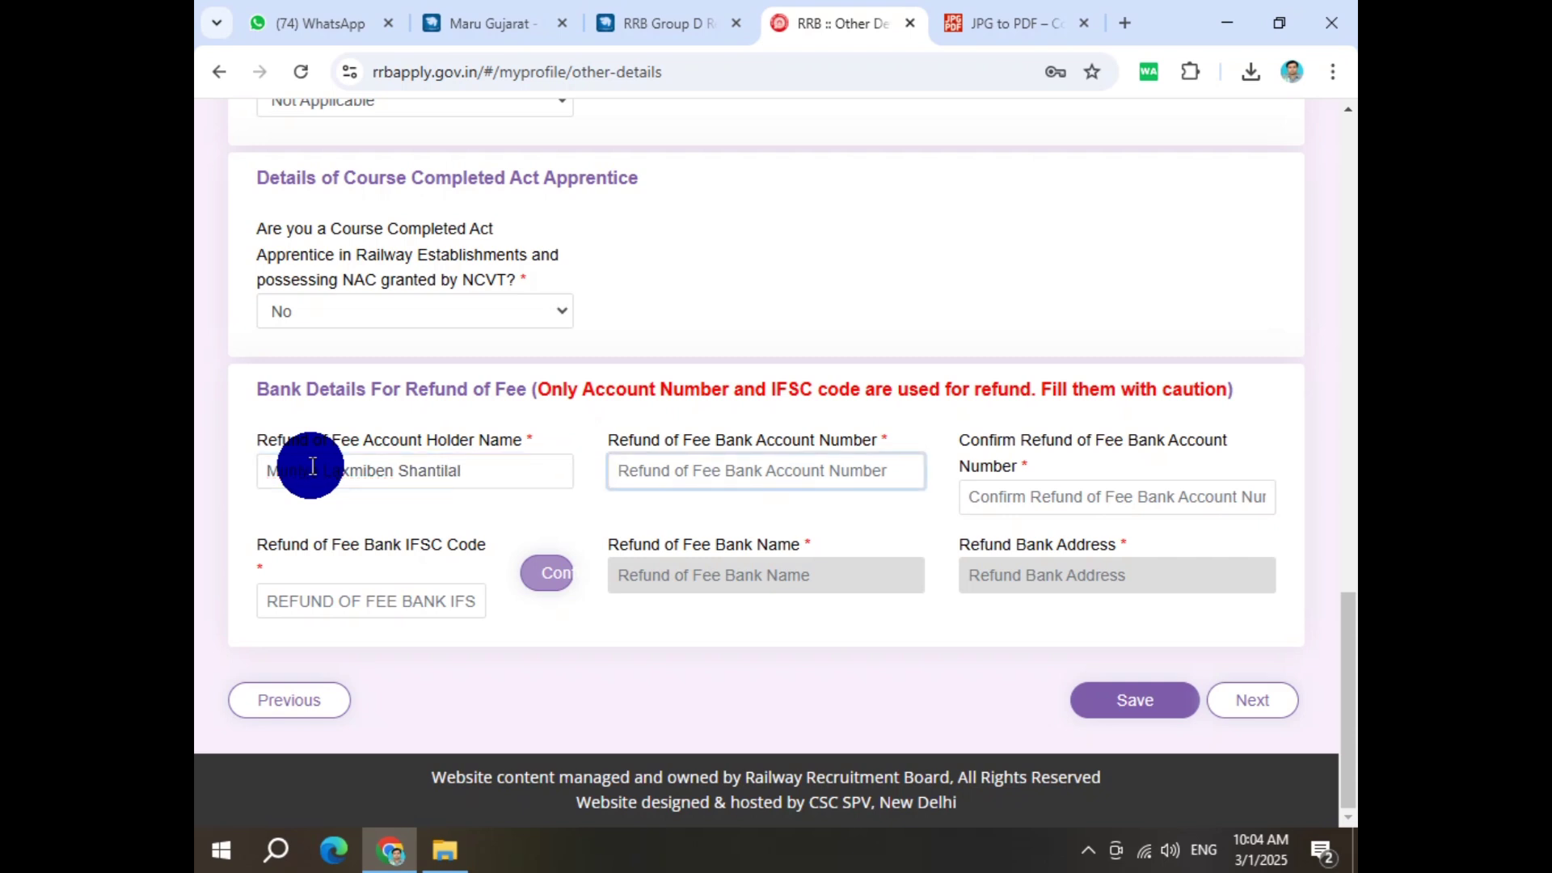
text(21)
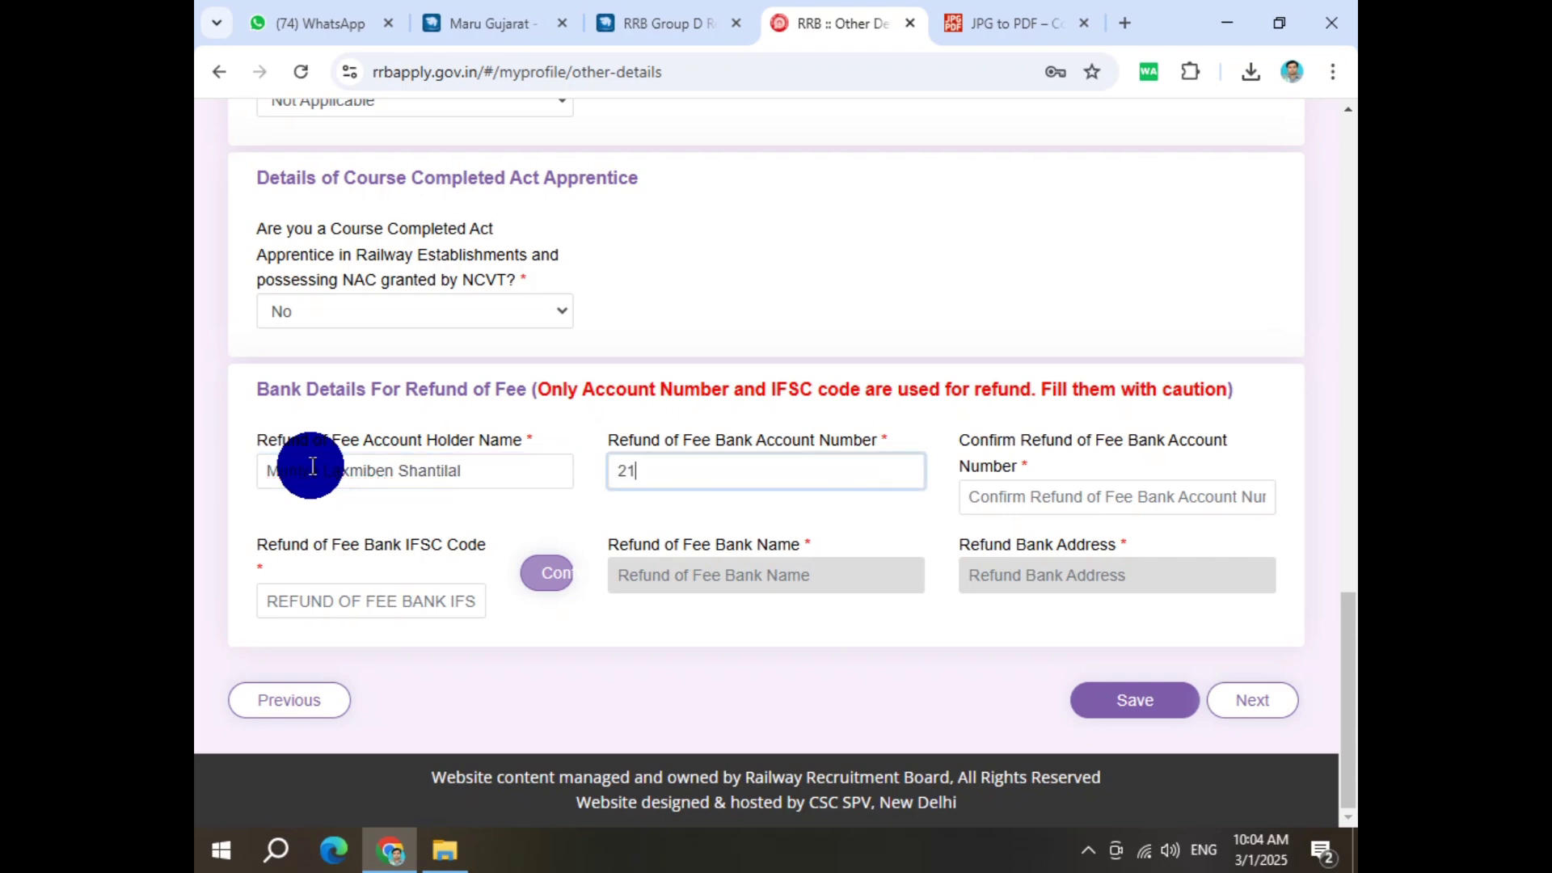
text(080)
key(BackSpace)
key(BackSpace)
key(BackSpace)
key(BackSpace)
key(BackSpace)
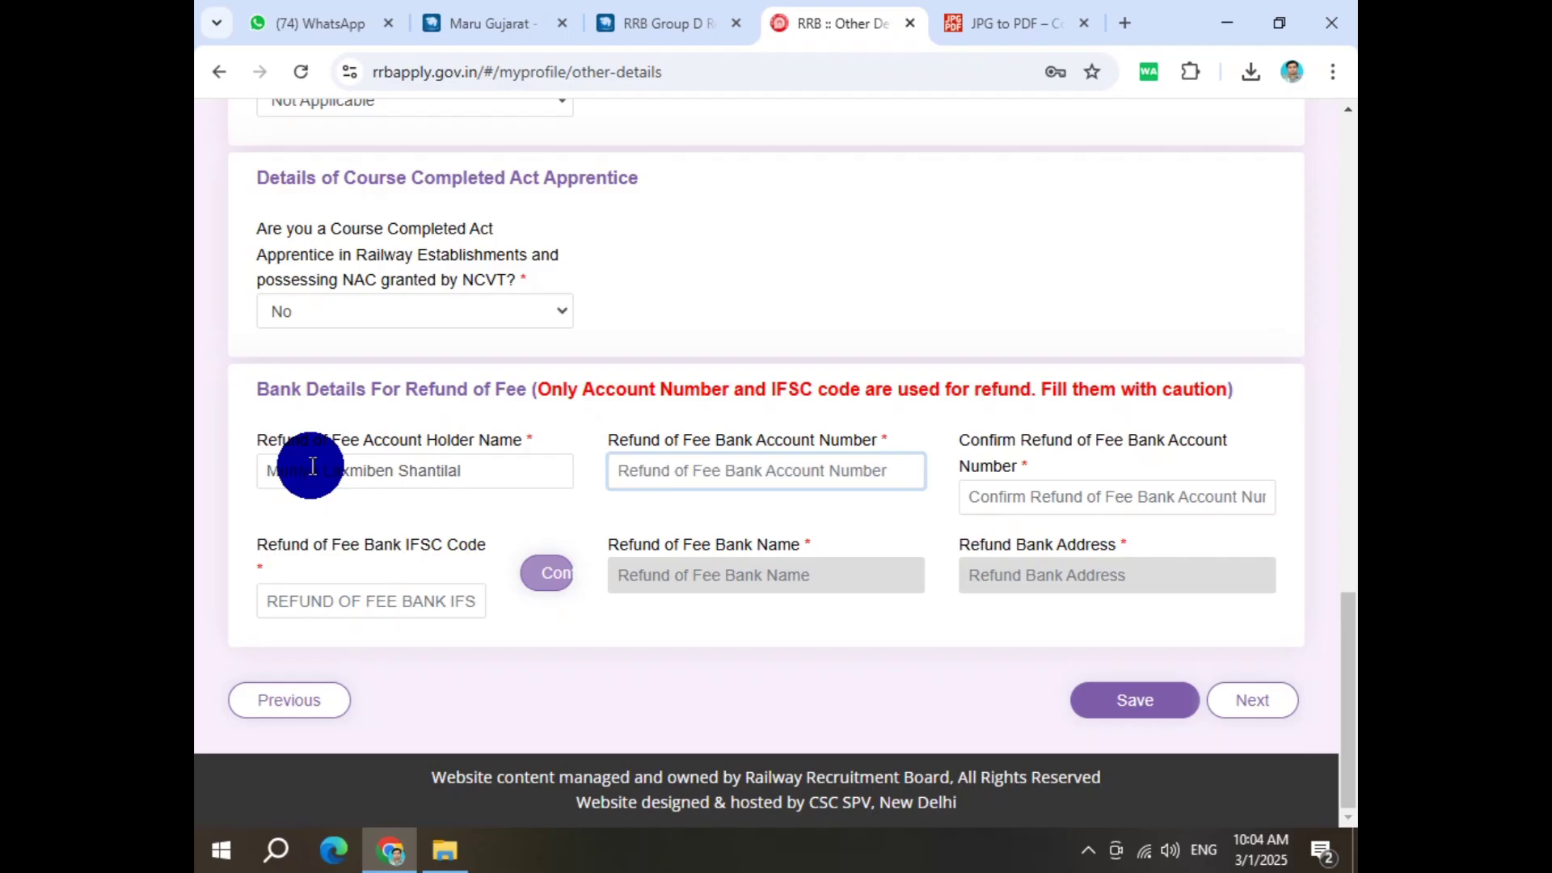
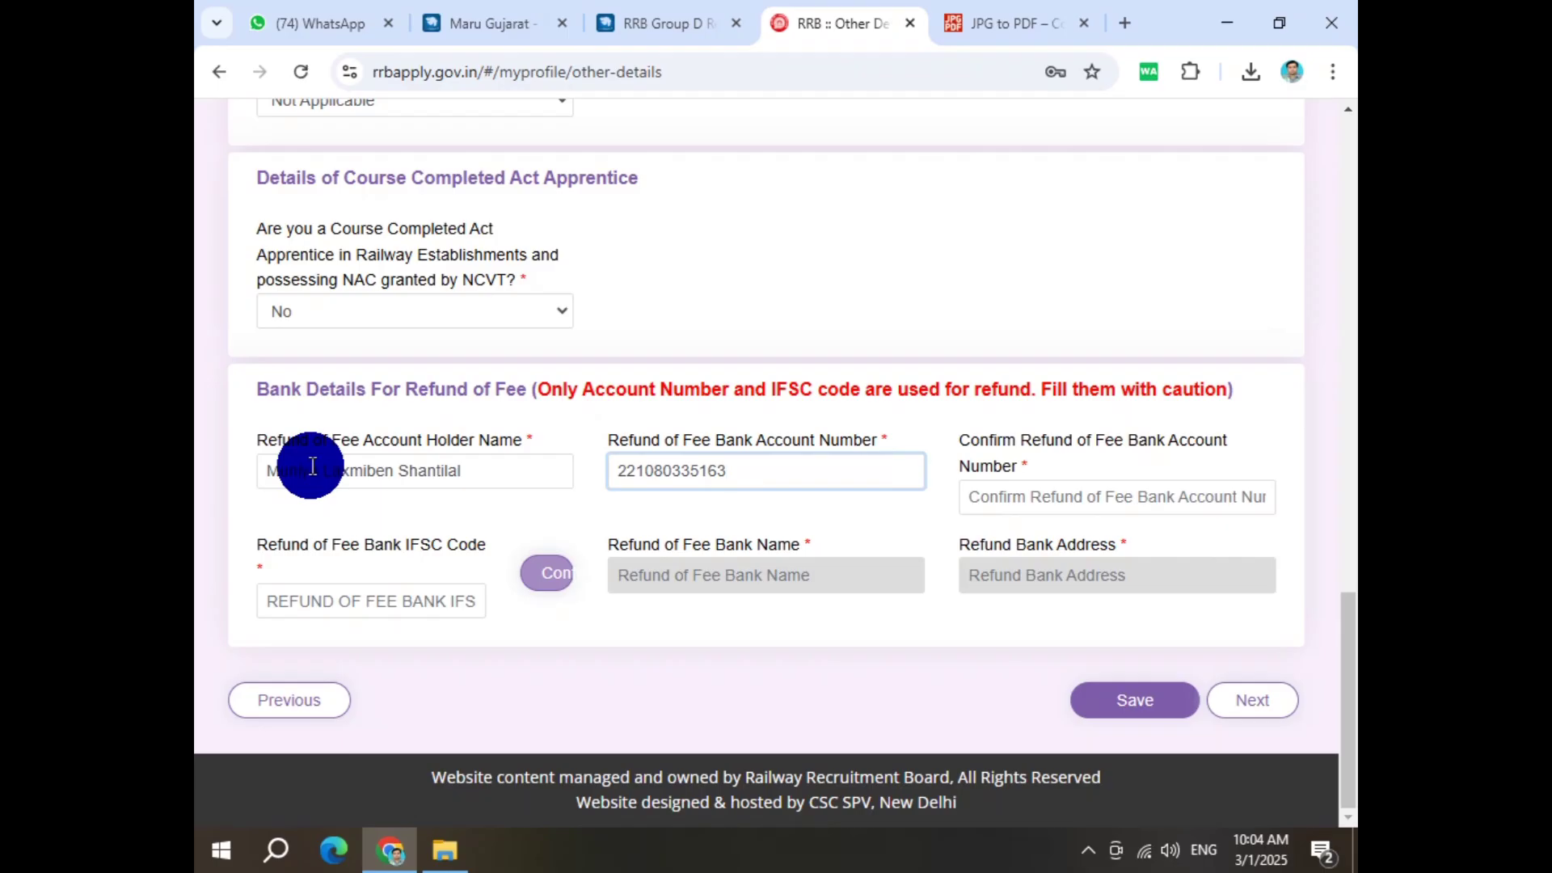
key(Tab)
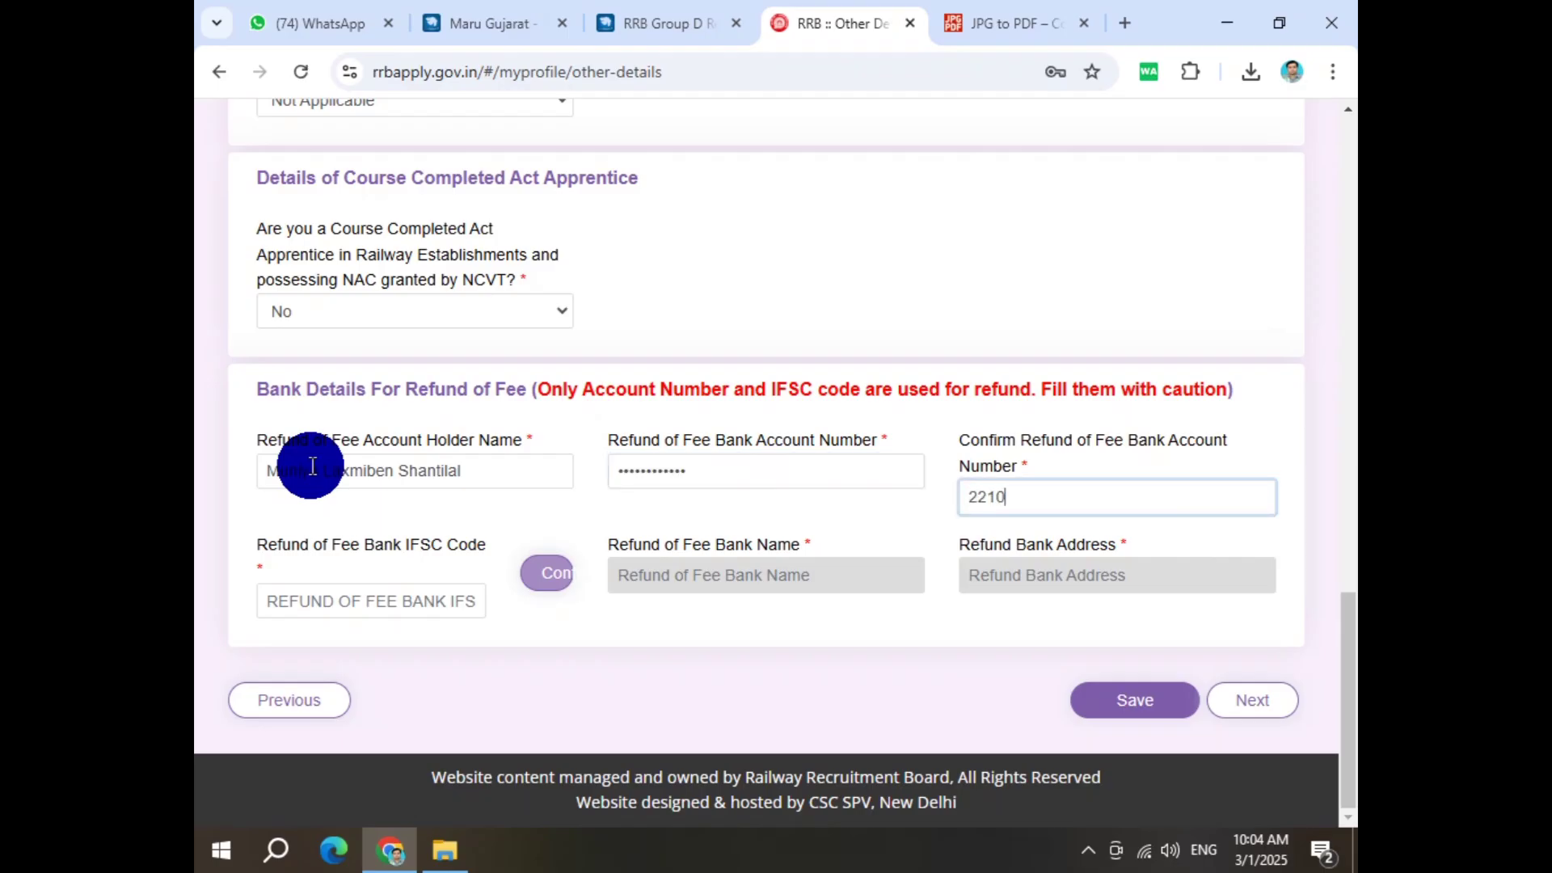
key(Tab)
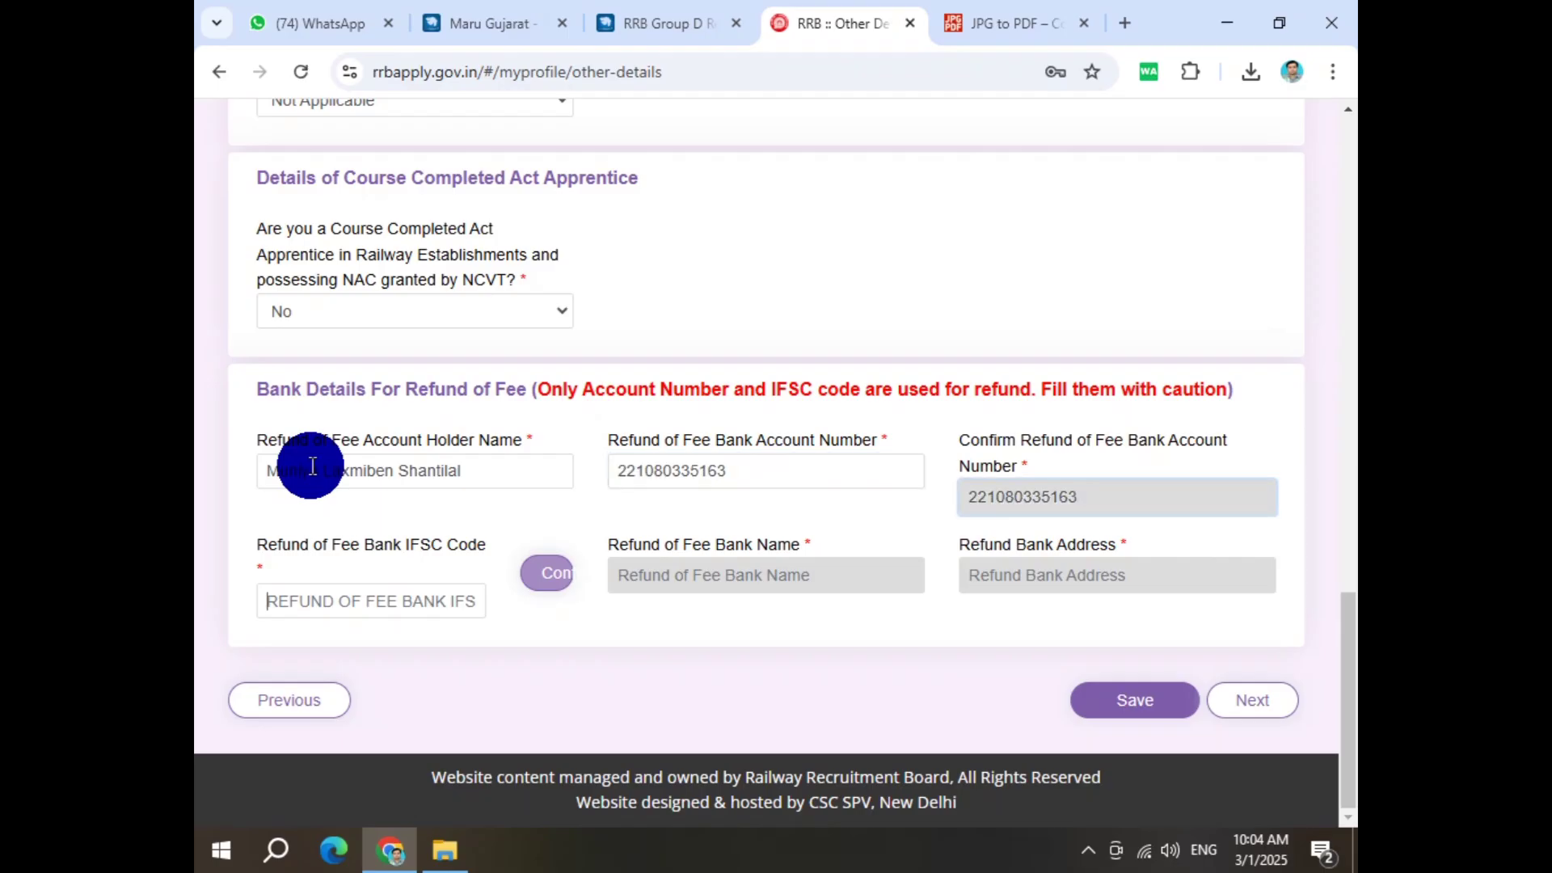
Enter the IFSC code, fetch the bank, save Other Details and proceed to Educational Qualification
text(SURY)
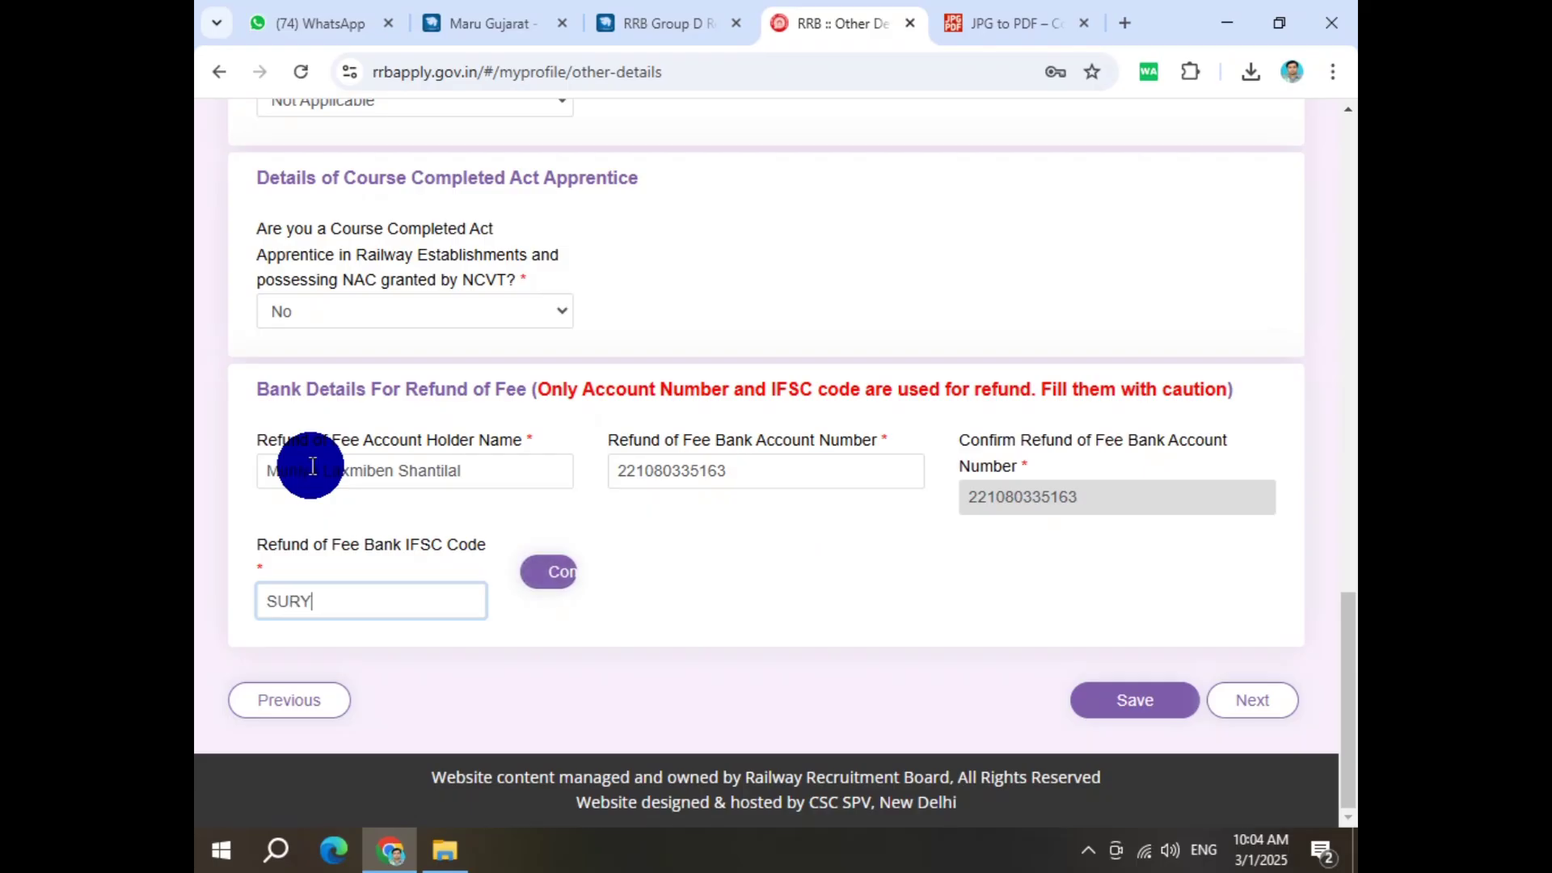
text(0BK0000)
click(236, 635)
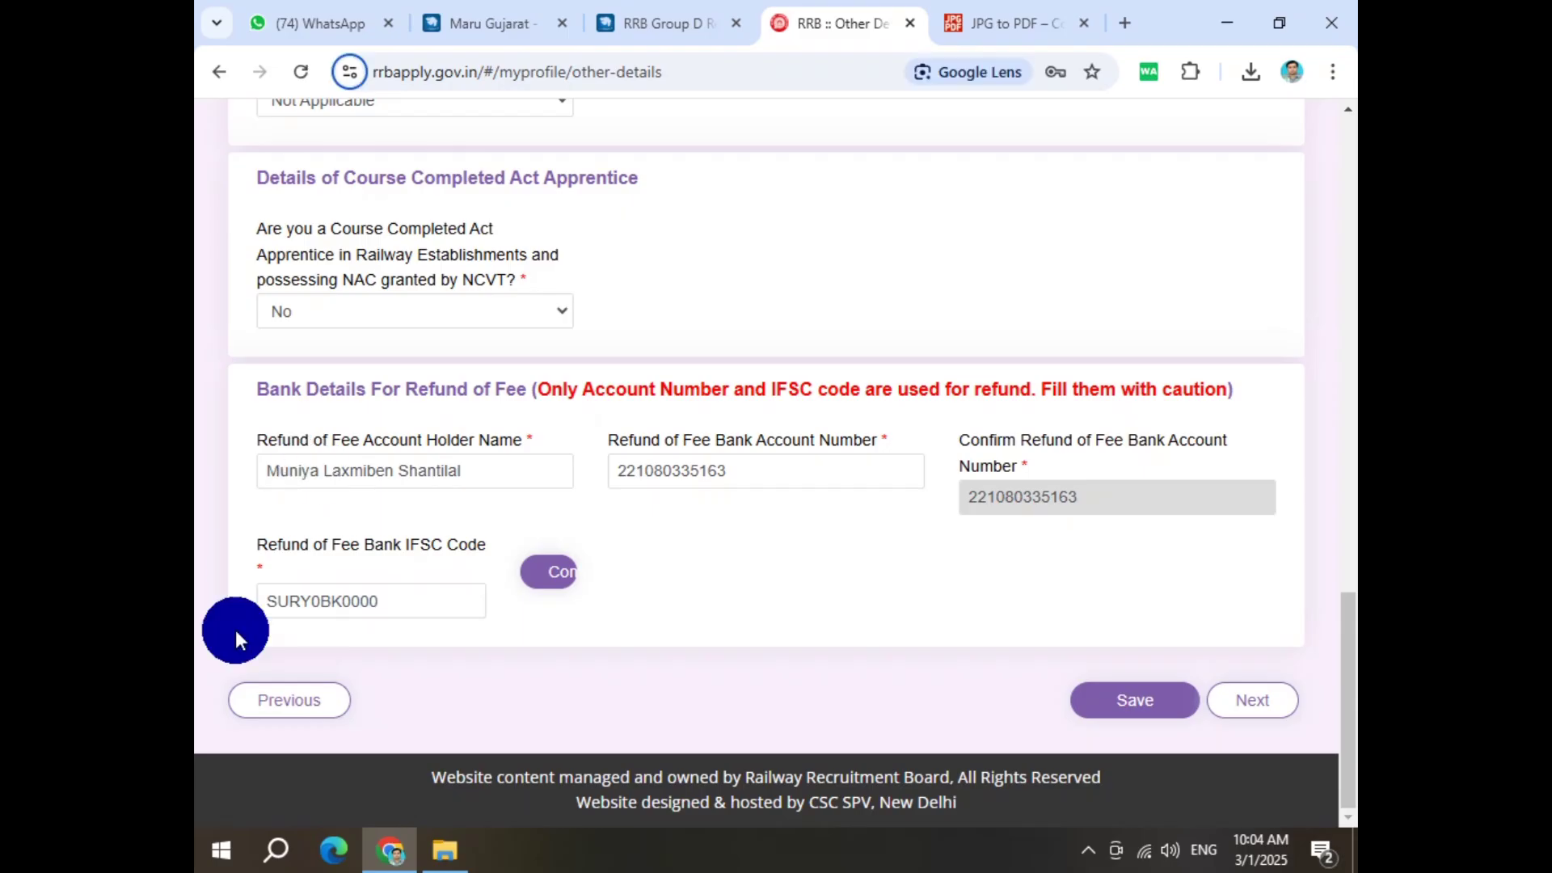
click(547, 571)
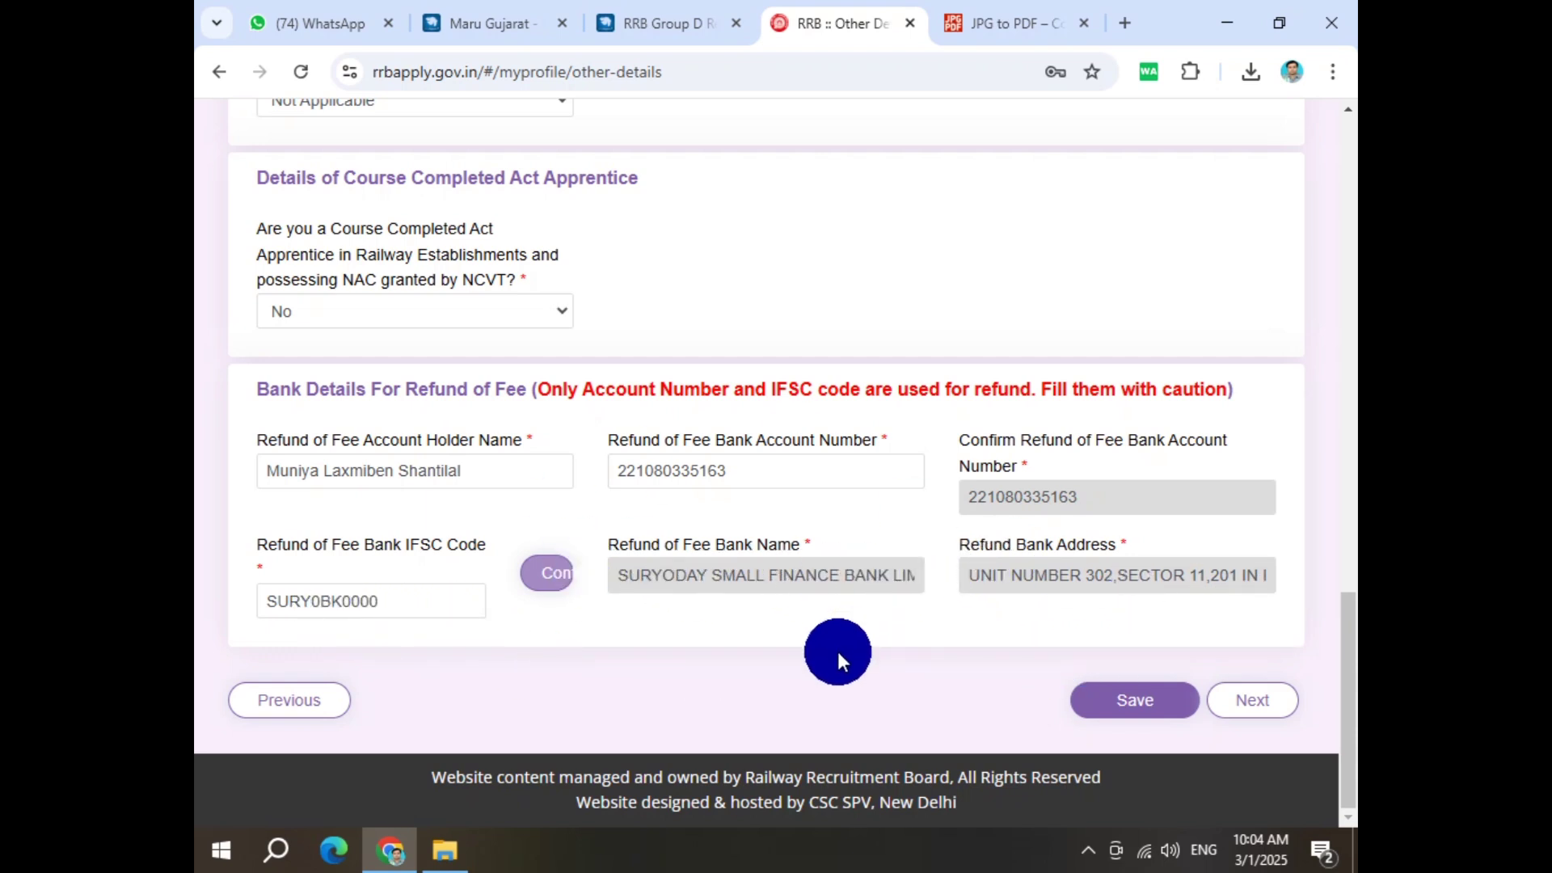
click(1117, 699)
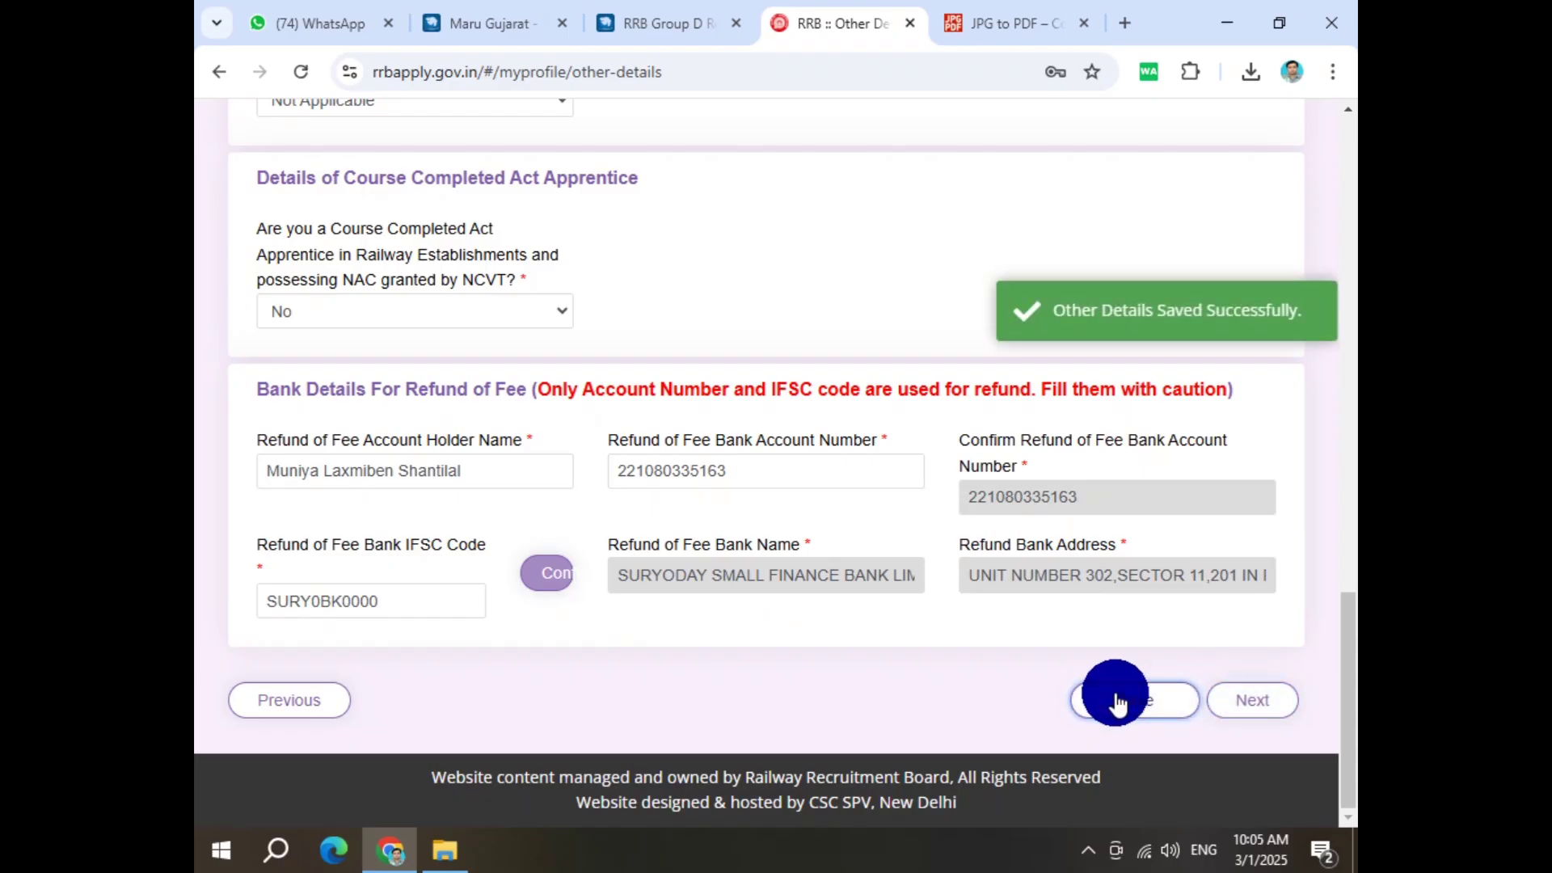
click(1254, 697)
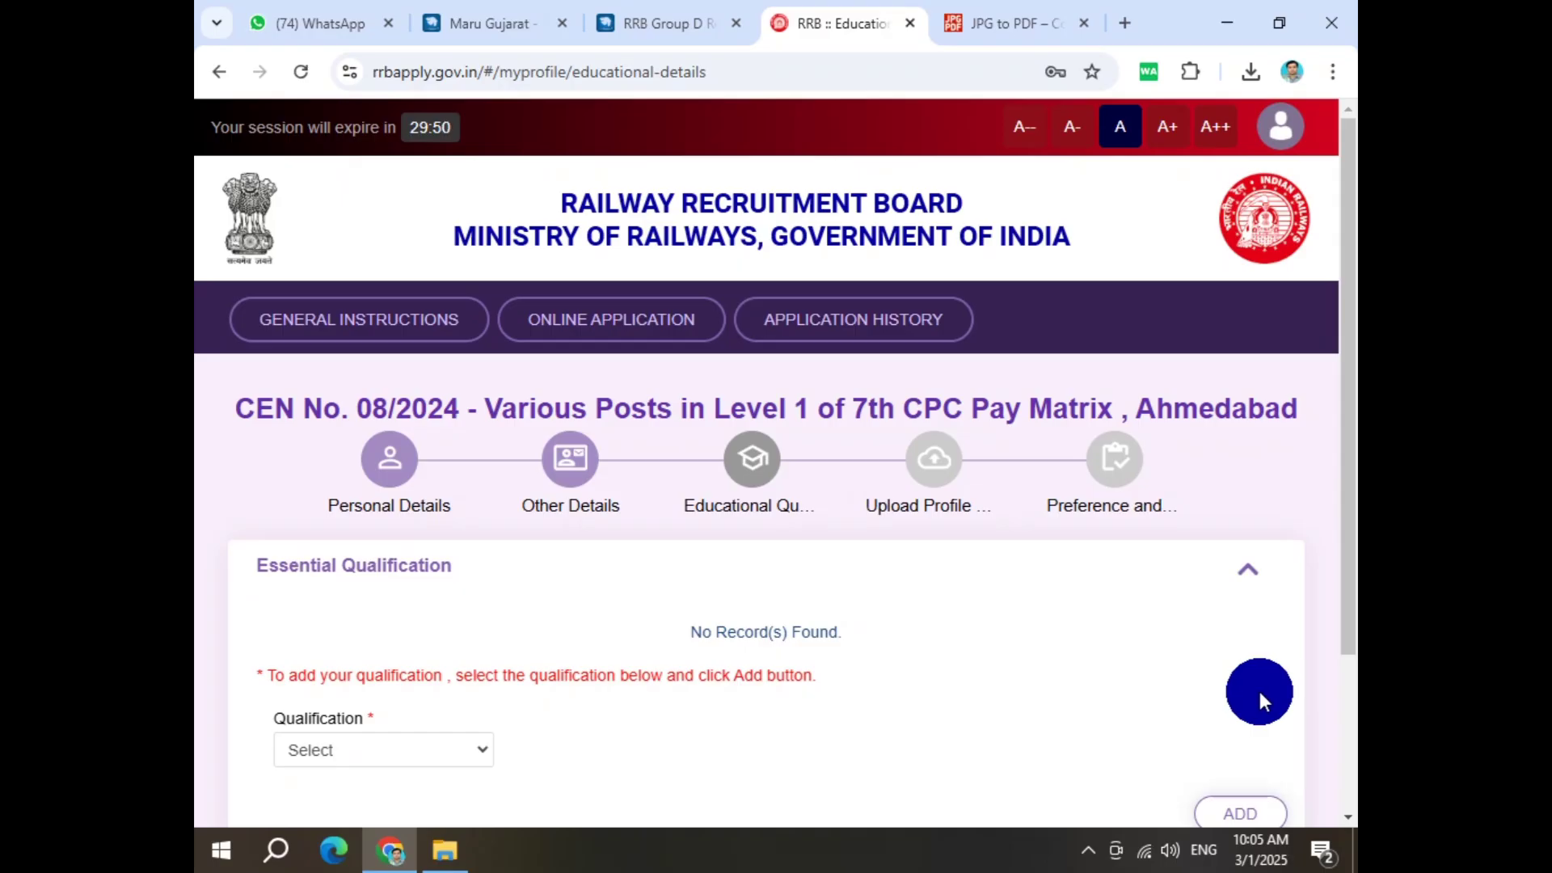
Choose Matriculation/SSLC as the qualification with state GUJARAT
scroll(1206, 654, down, 3)
click(329, 535)
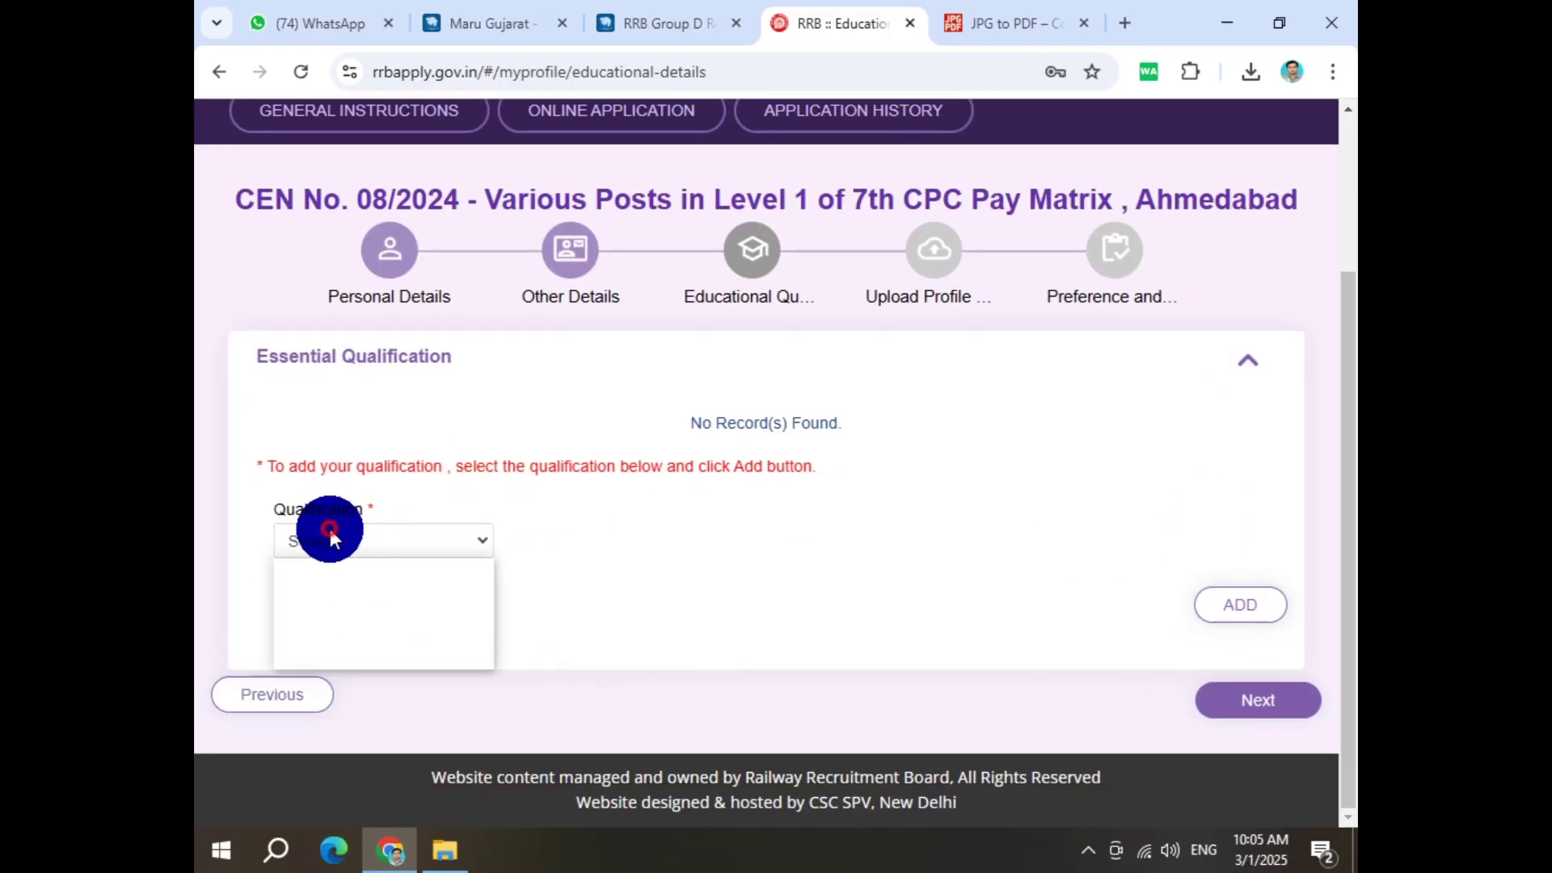
click(317, 626)
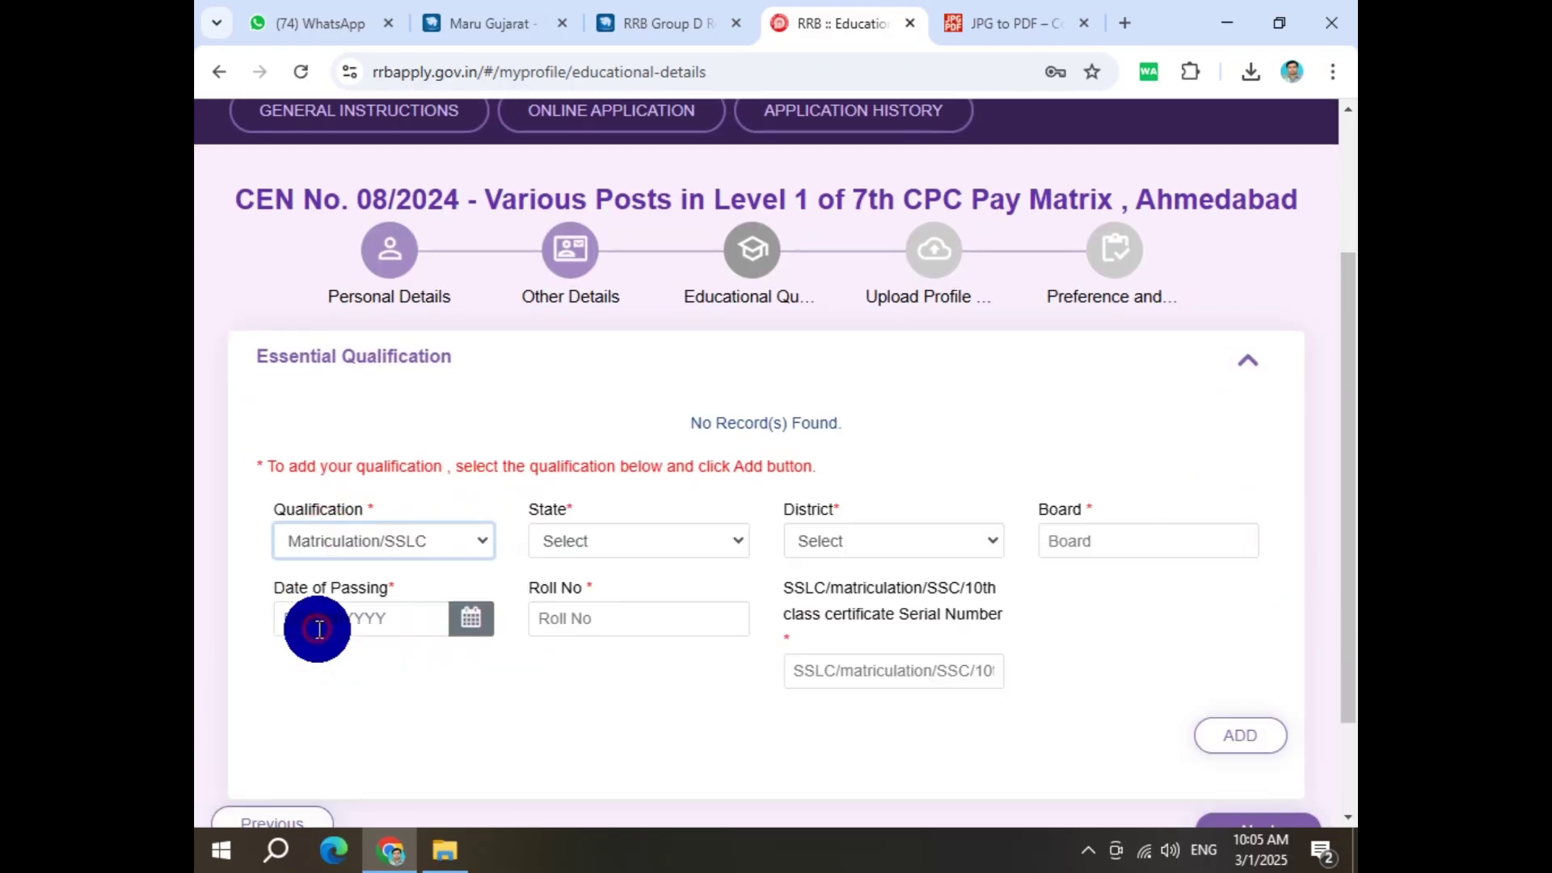
click(589, 546)
key(g)
key(u)
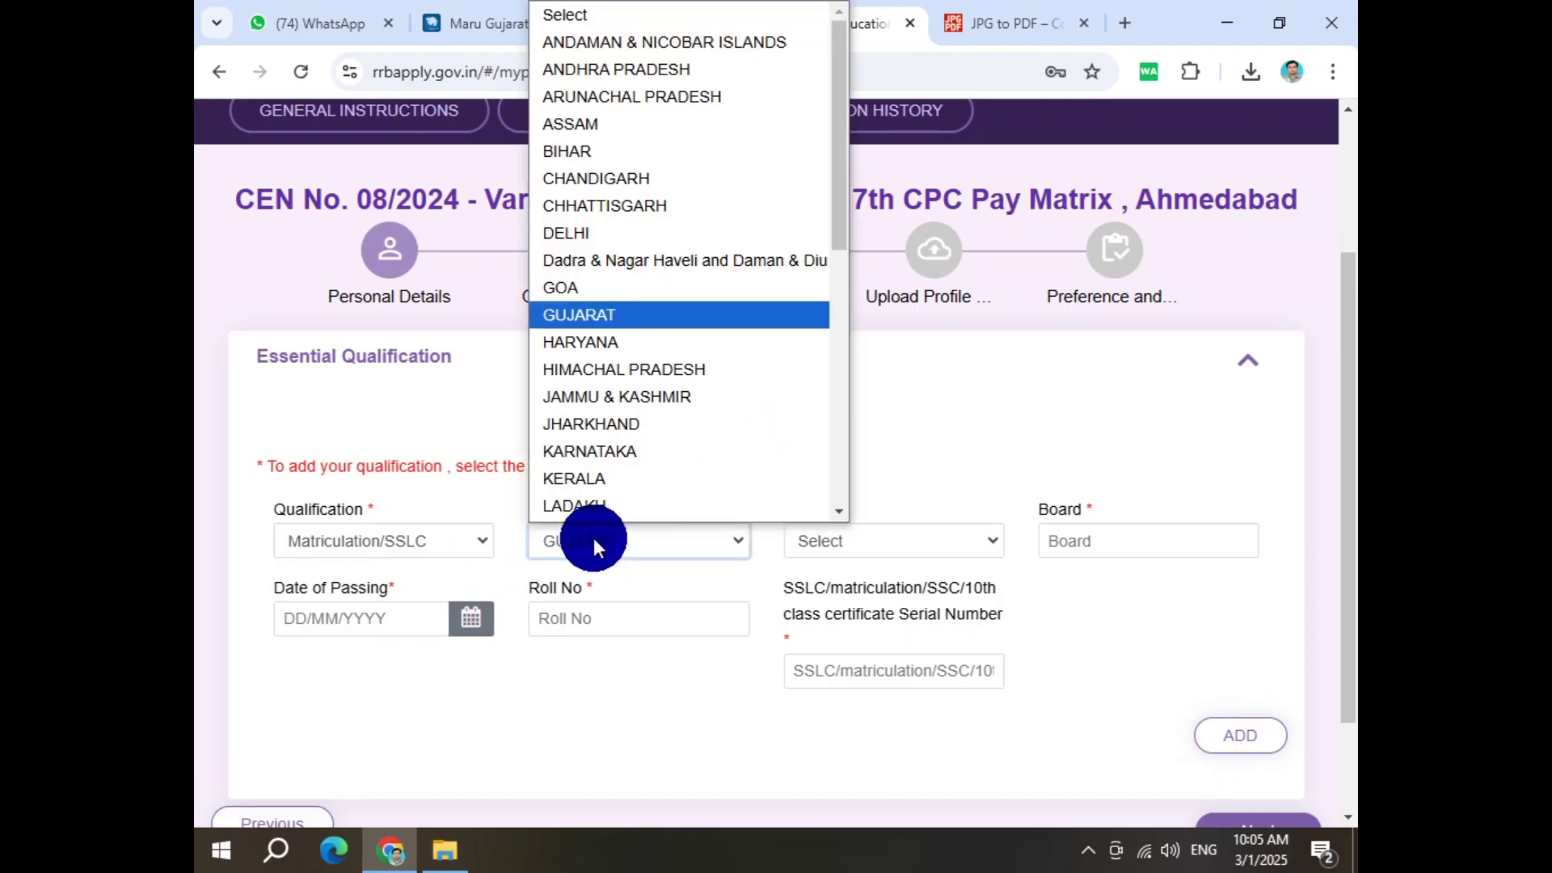
key(Return)
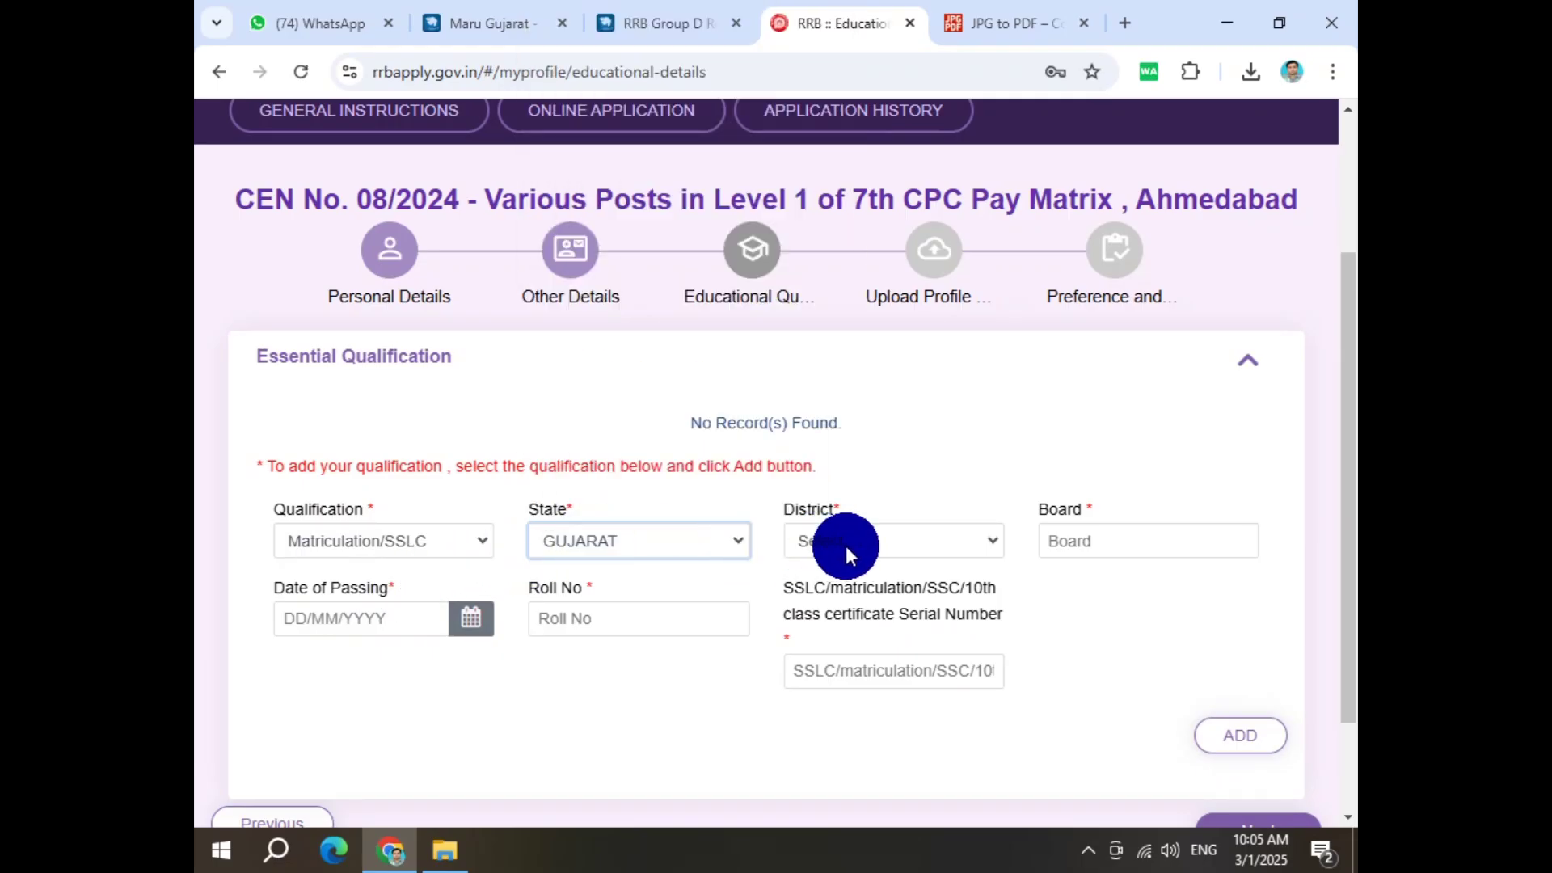
Select district Dohad and enter board 'GSEB SECONDARY AND HIGHER SECONDARY ESDUCATION BOARD'
click(845, 542)
key(d)
key(a)
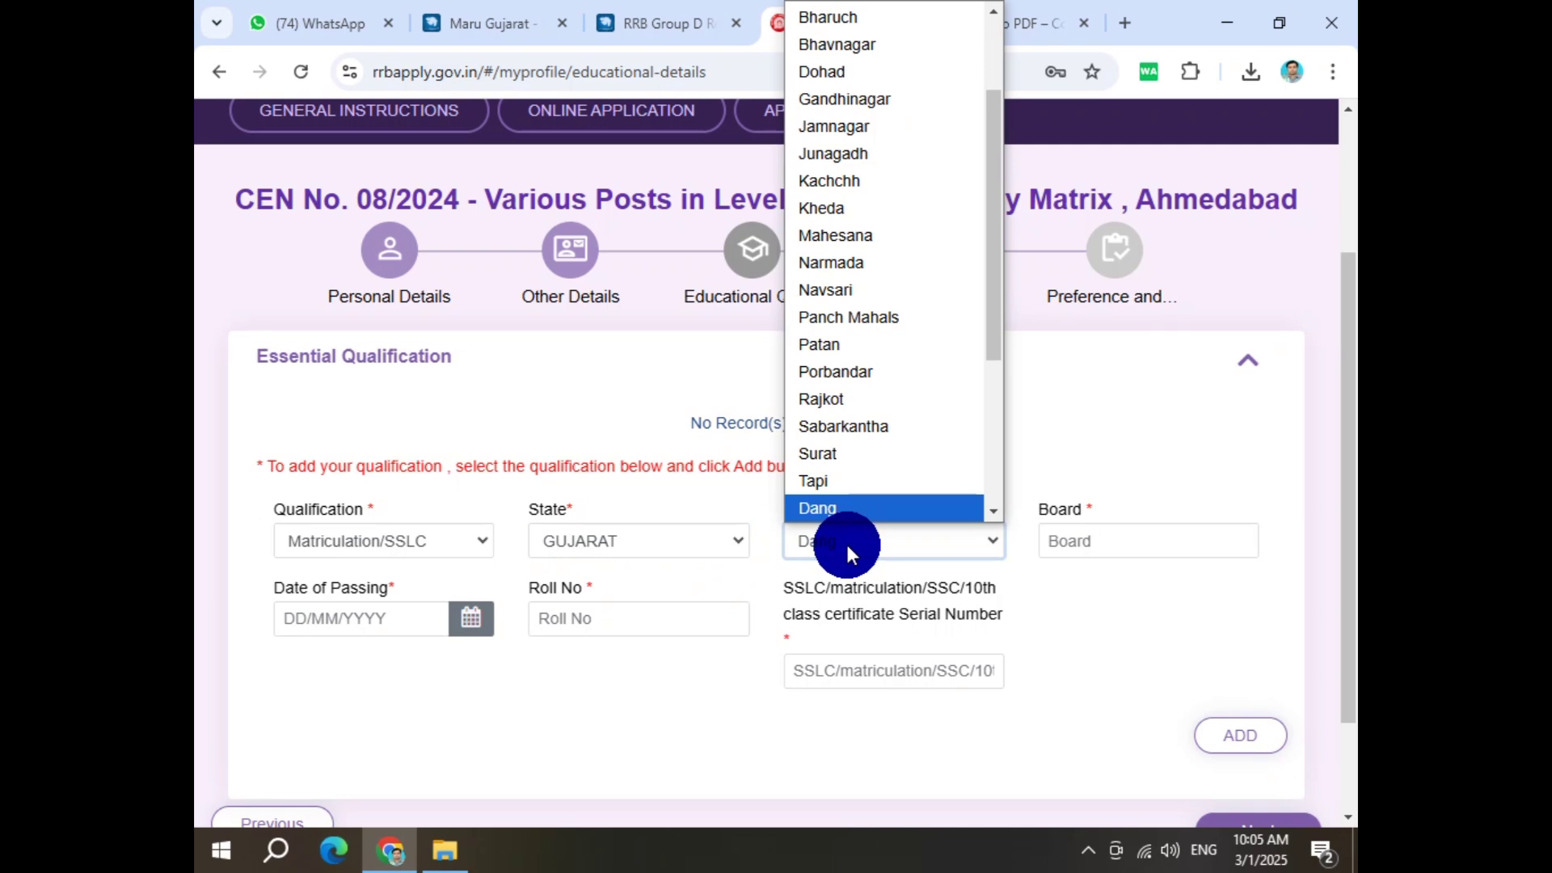
key(Down)
key(Down)
key(Down)
key(Down)
key(Up)
key(Up)
key(Up)
key(Up)
key(Up)
key(Up)
key(Up)
key(Up)
key(Up)
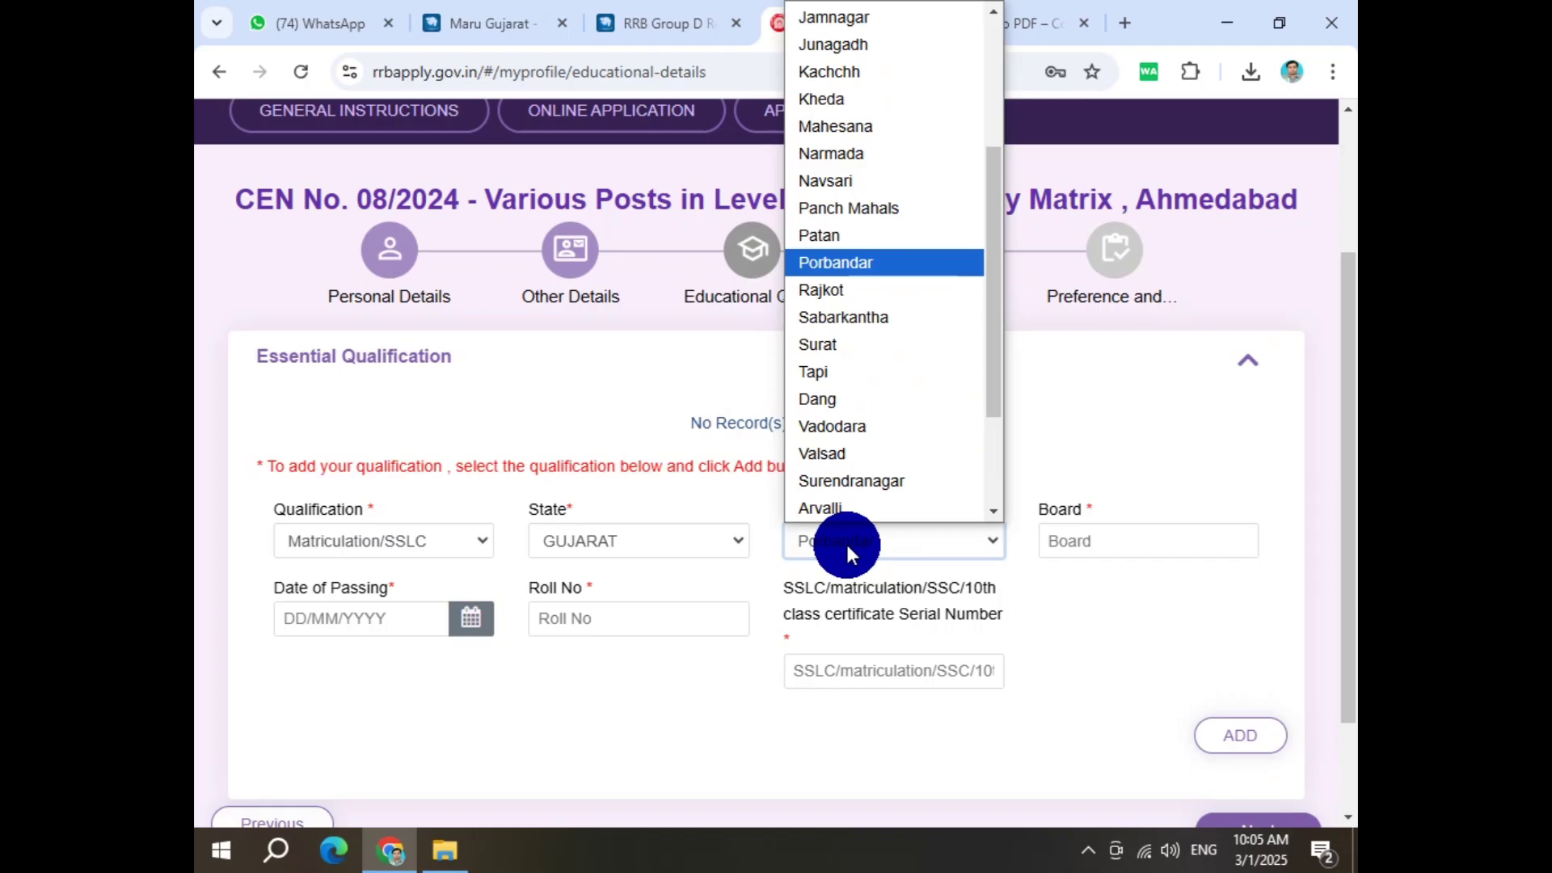
key(d)
key(d)
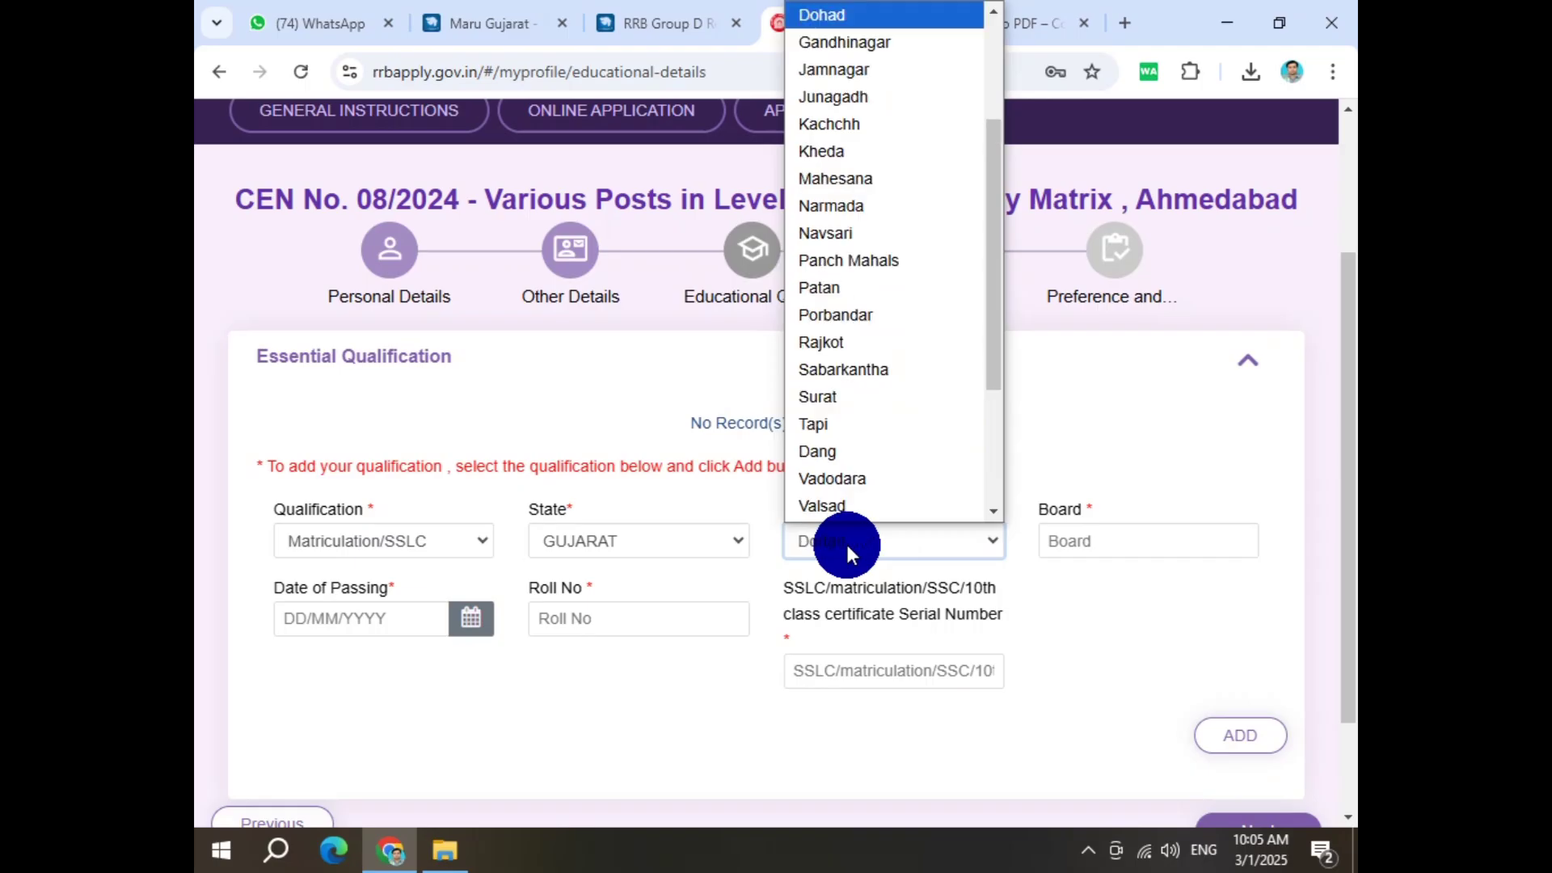
key(Return)
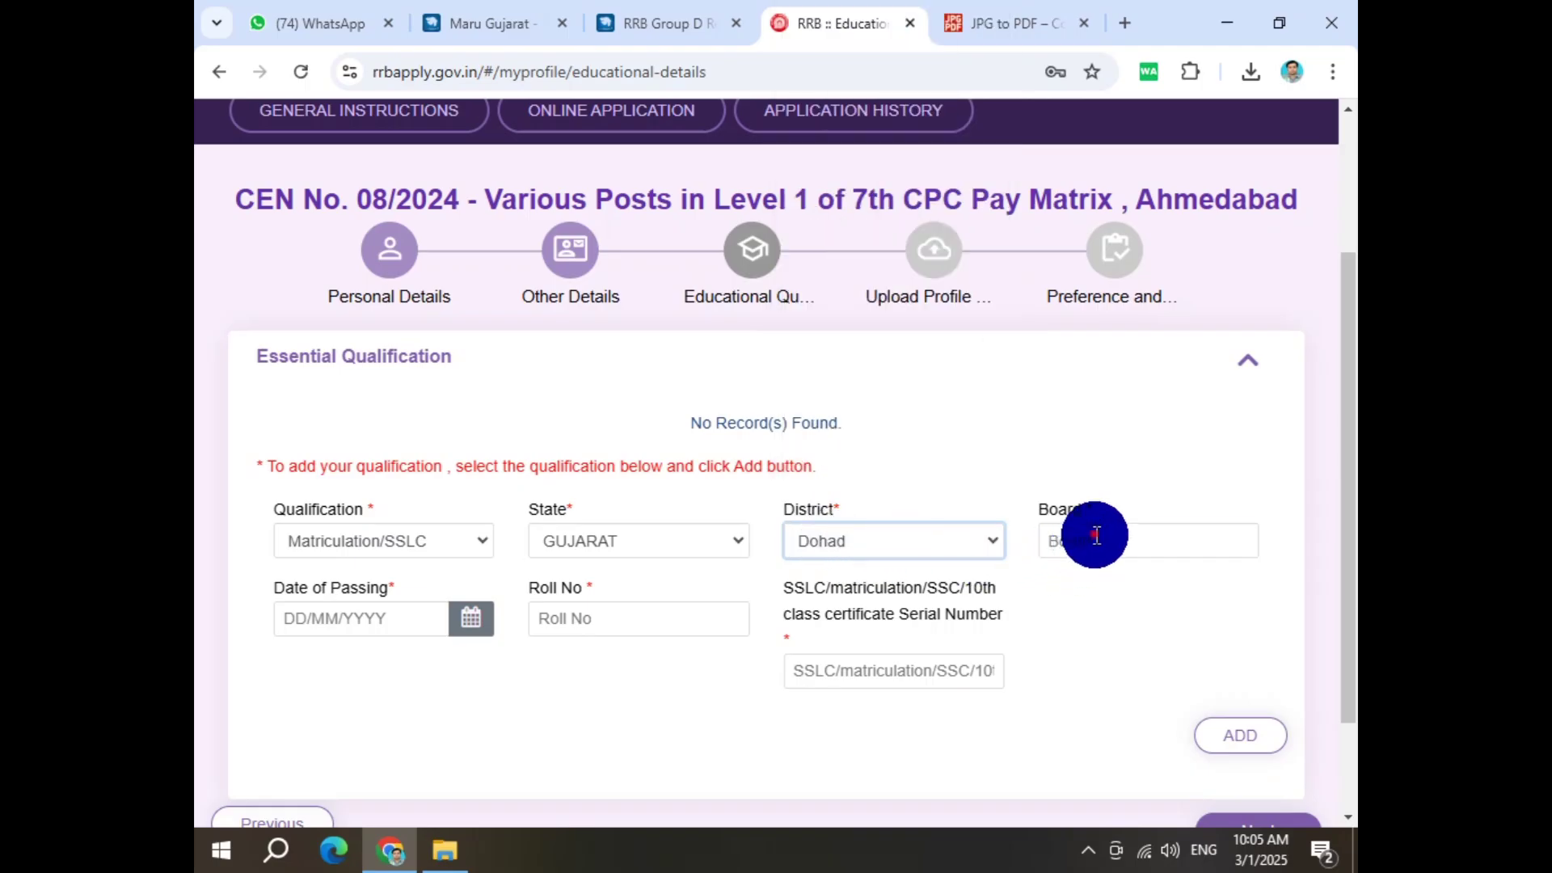
click(1095, 535)
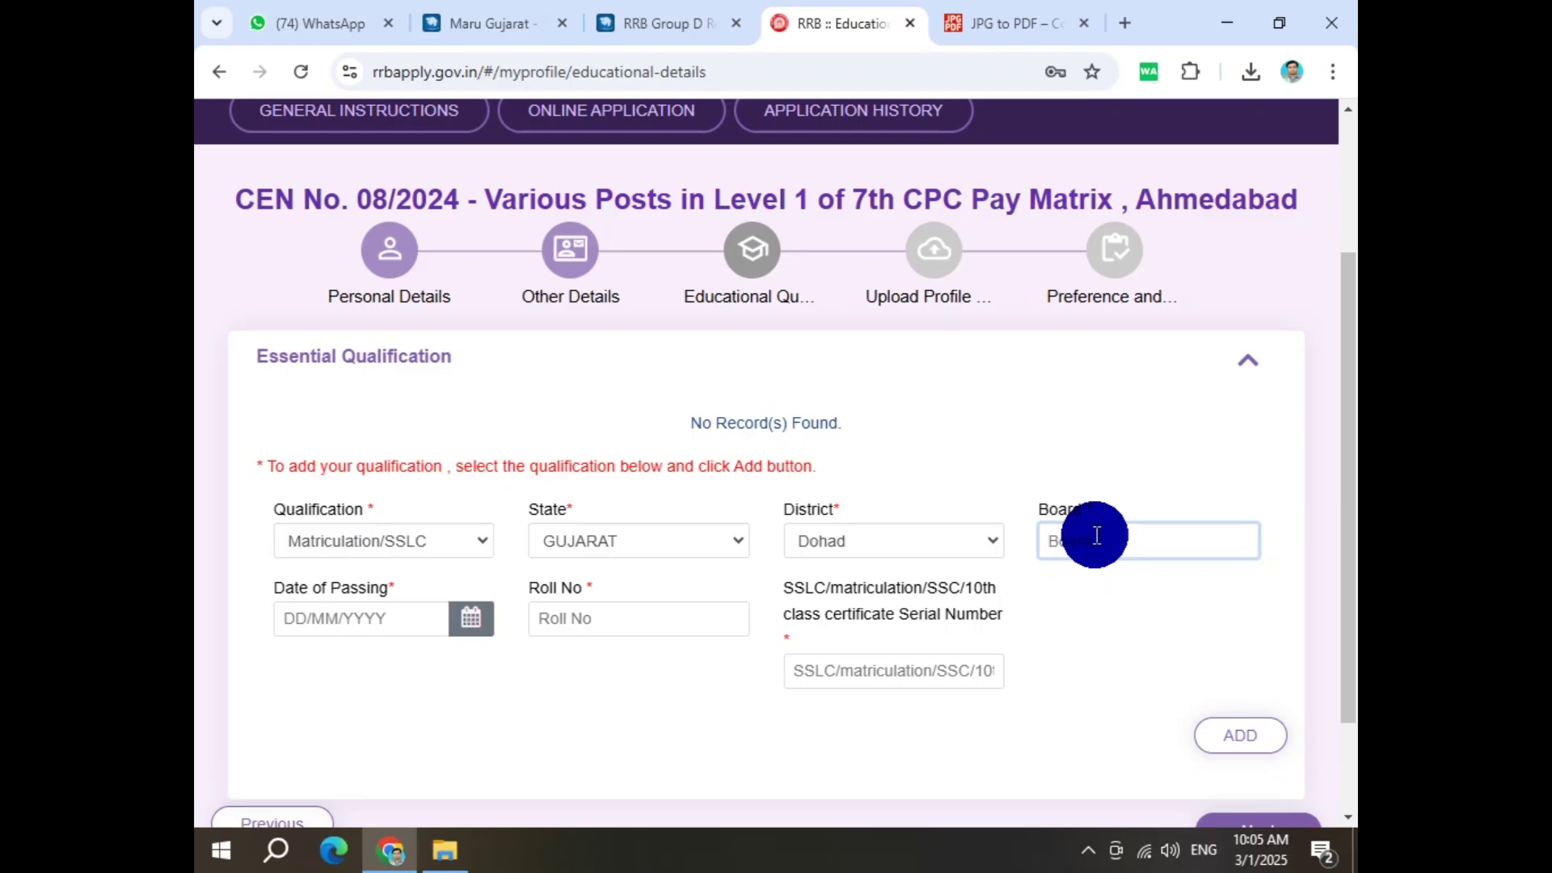
text(GSEB)
text( SECONDARY )
text(AND)
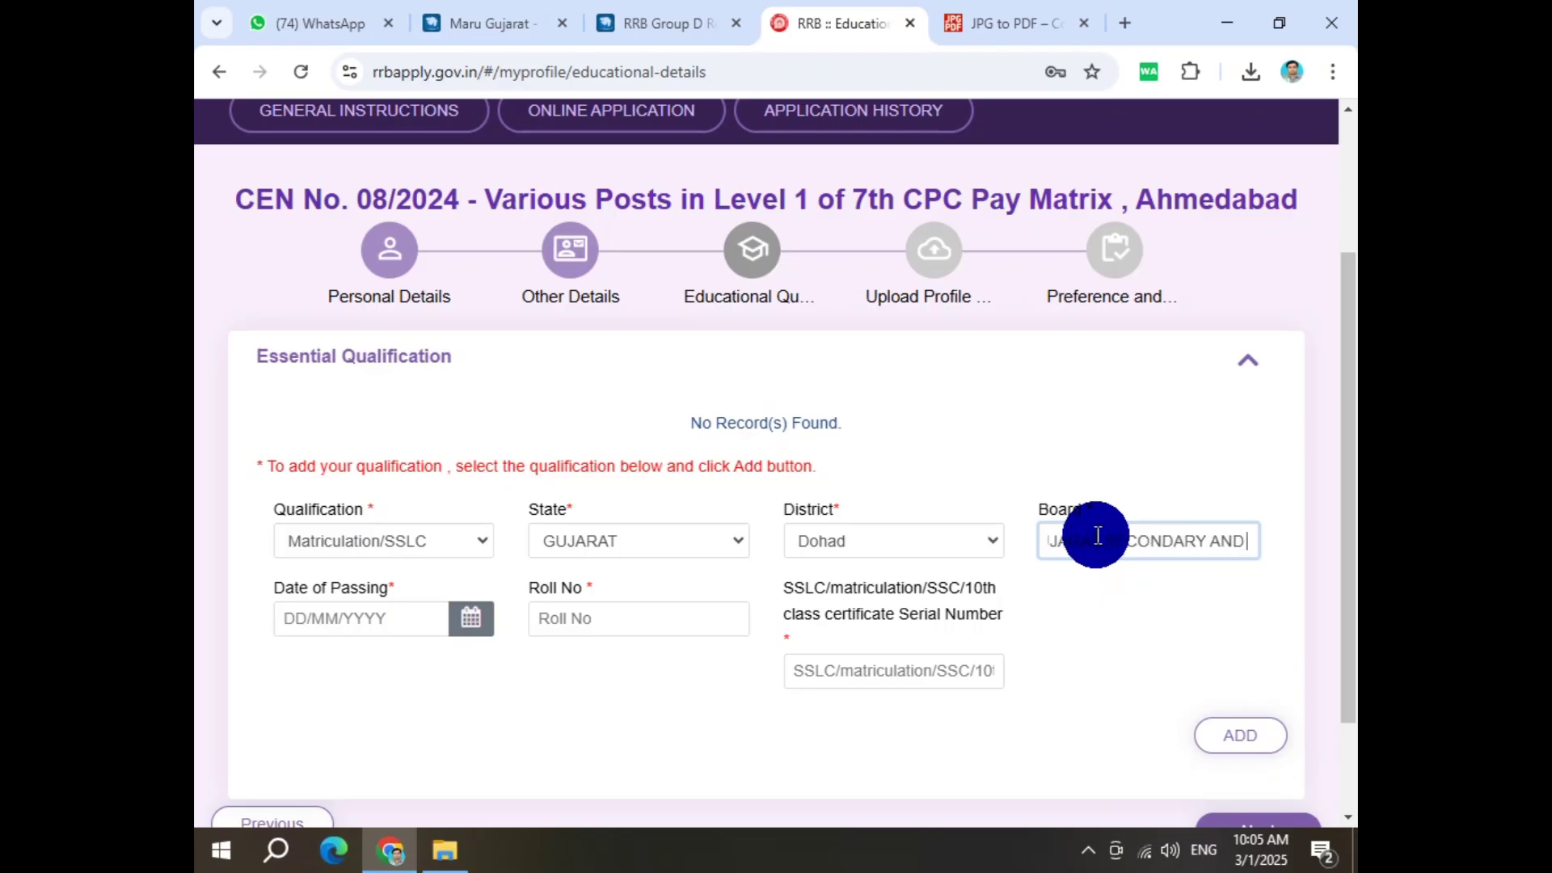
text( HIGH)
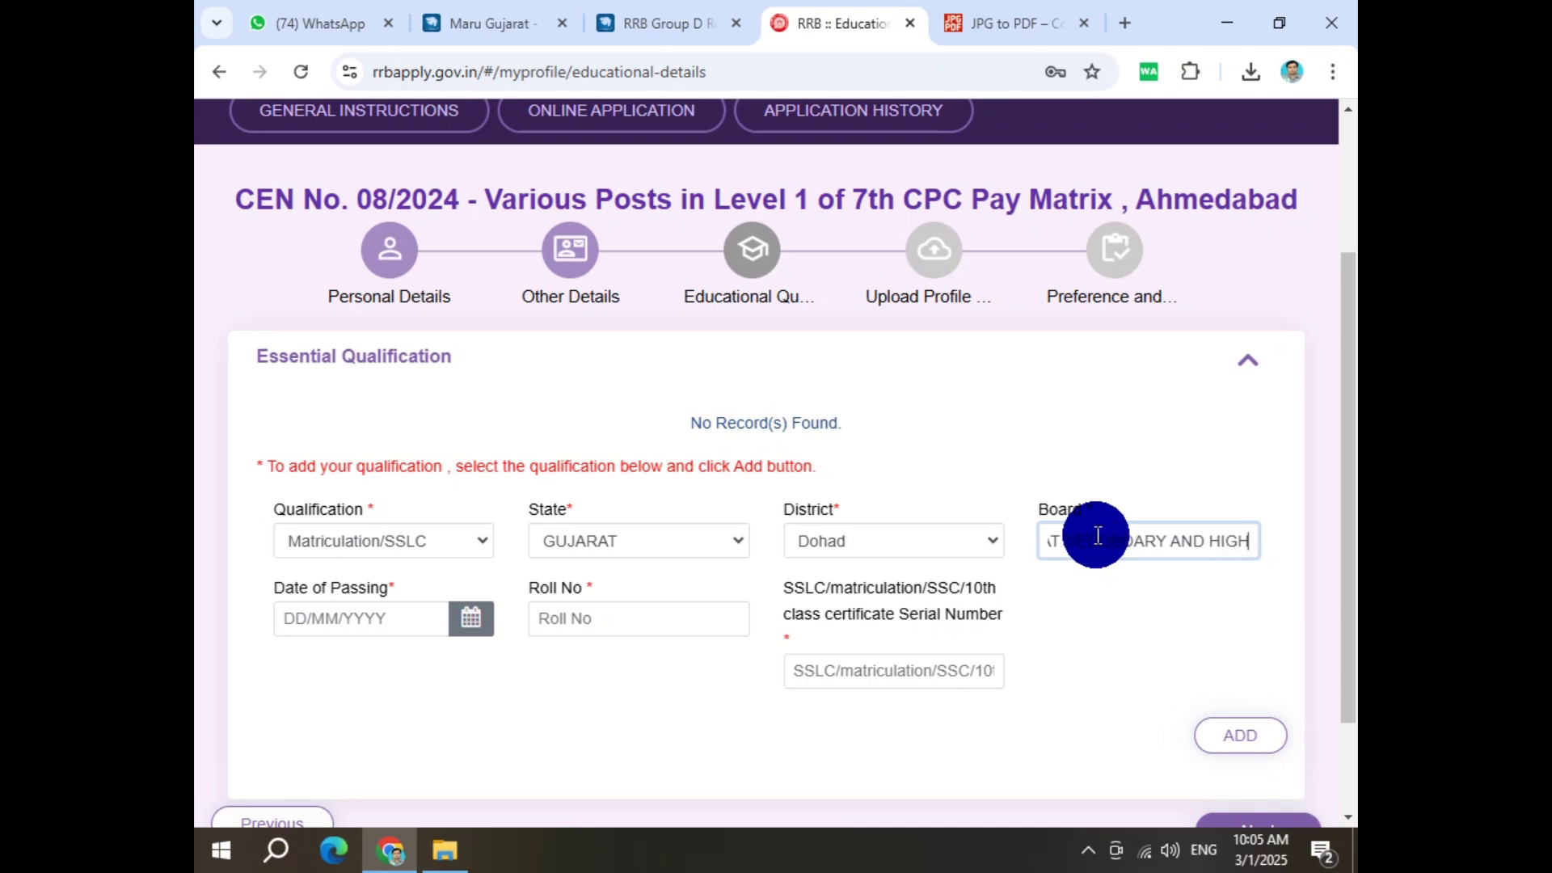
text(ER SECONDA)
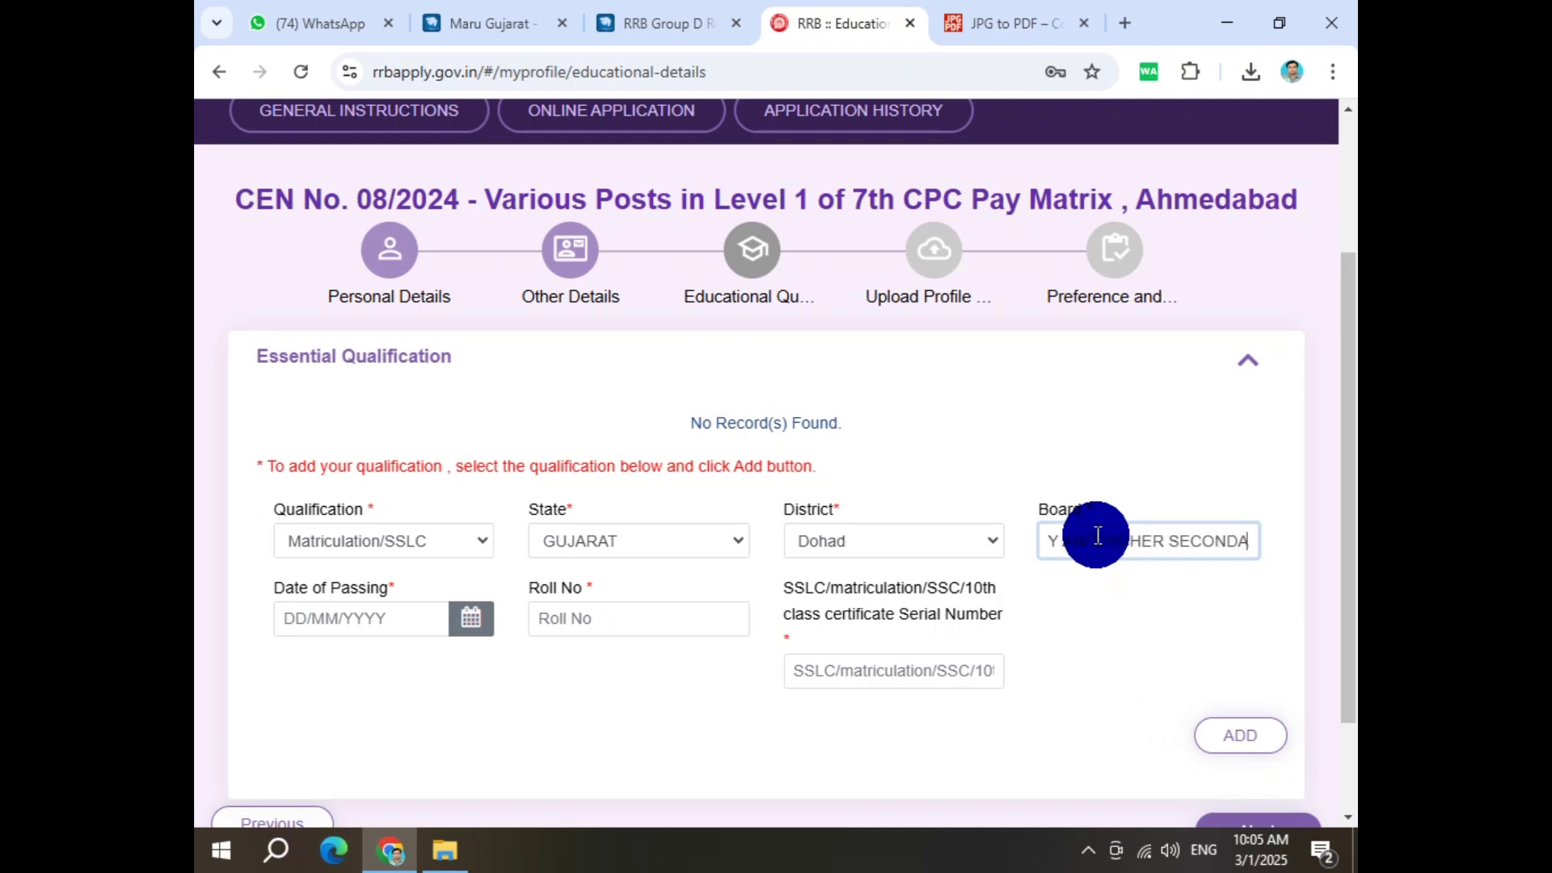
text(RY ESDUCATION BOARD)
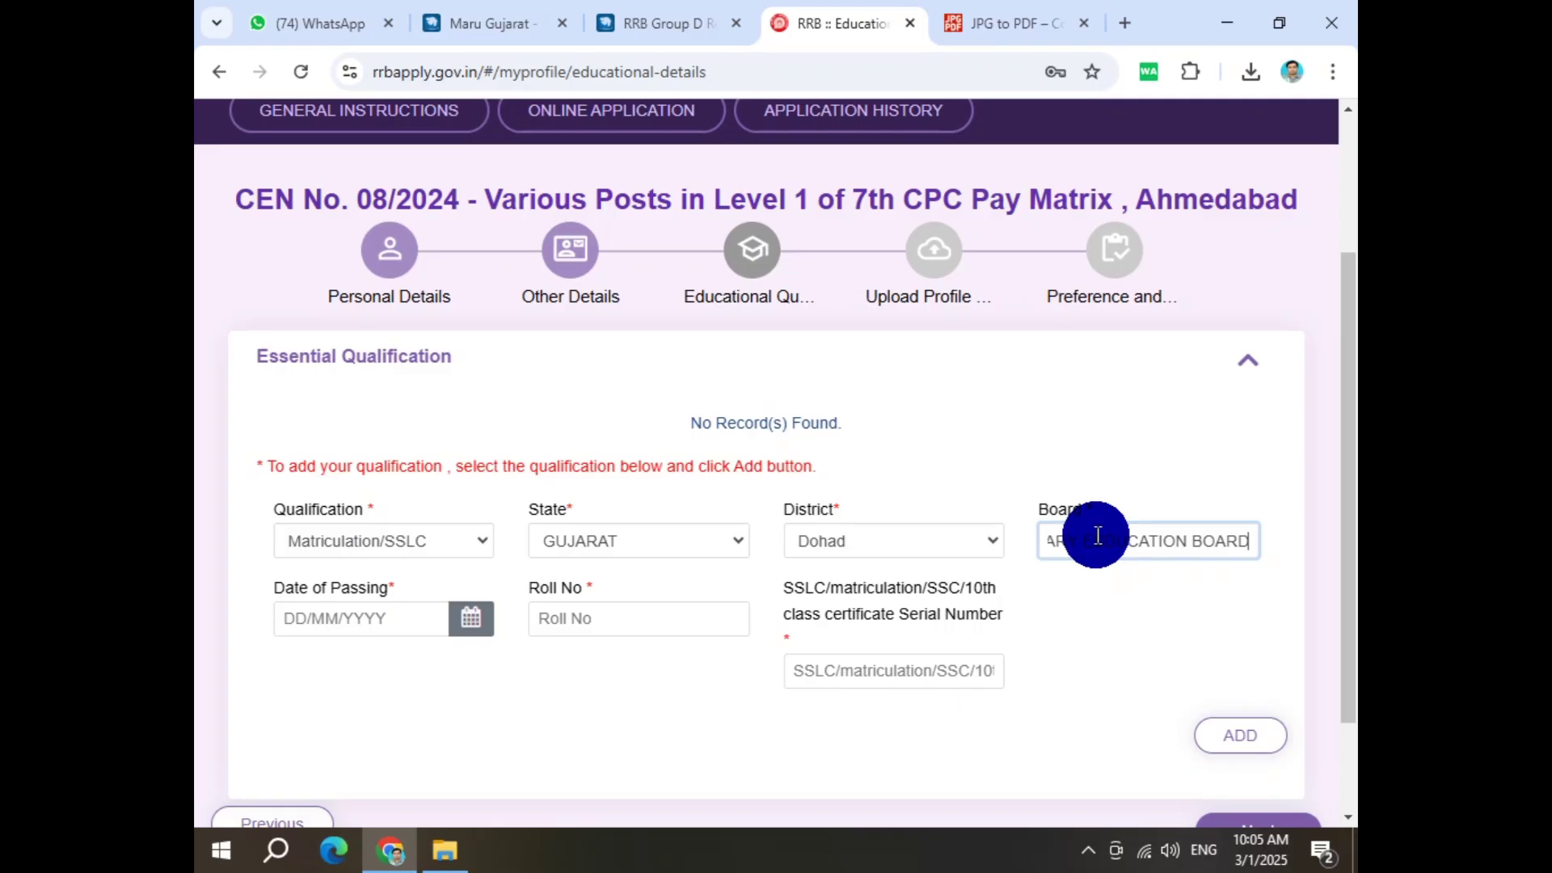
key(Tab)
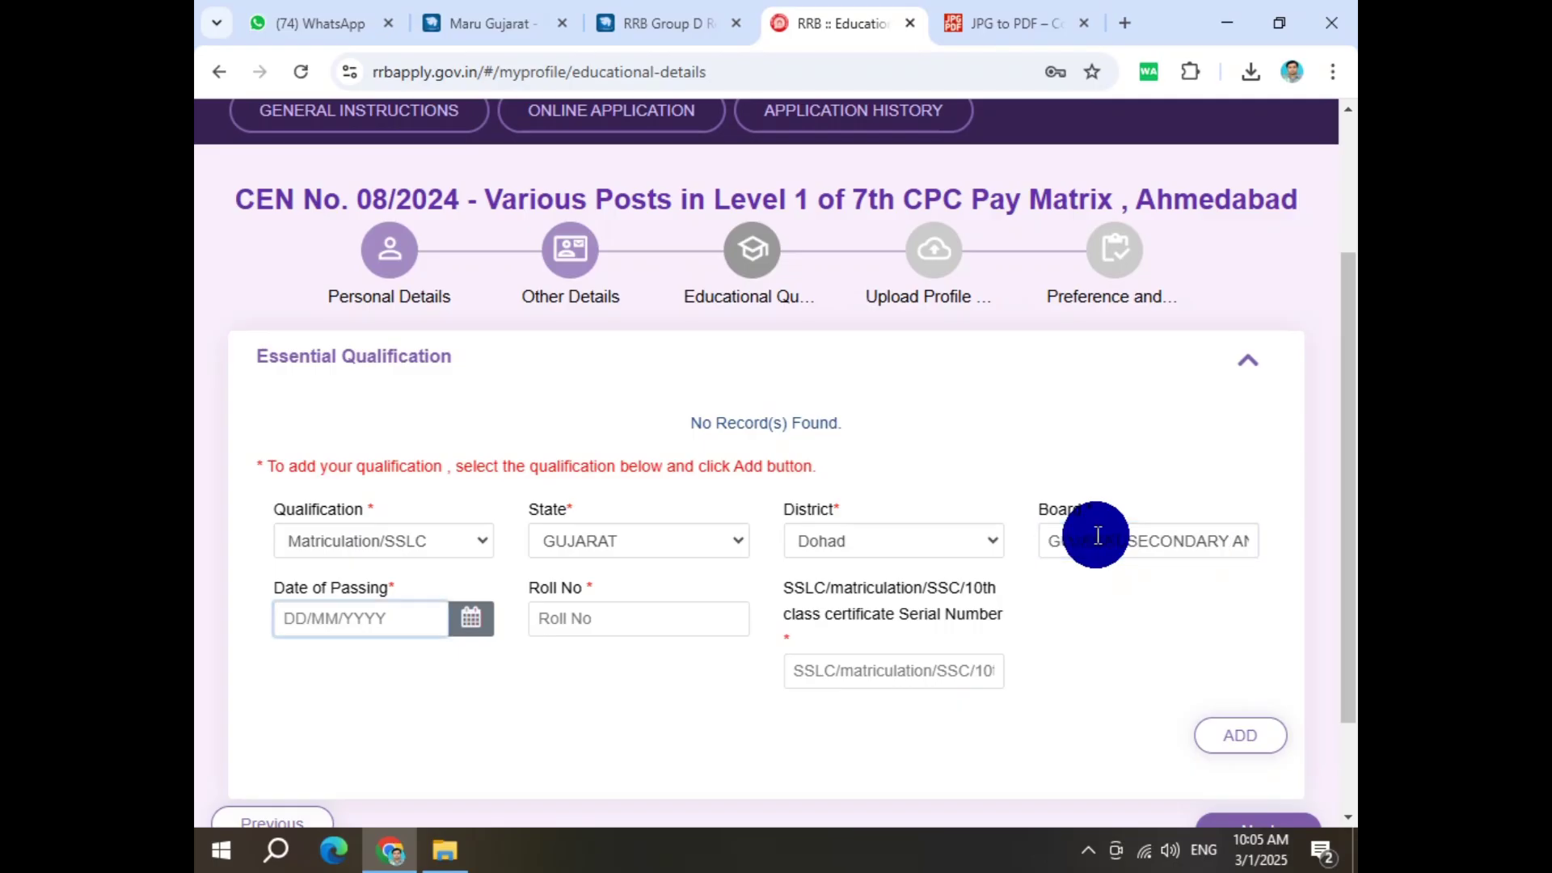
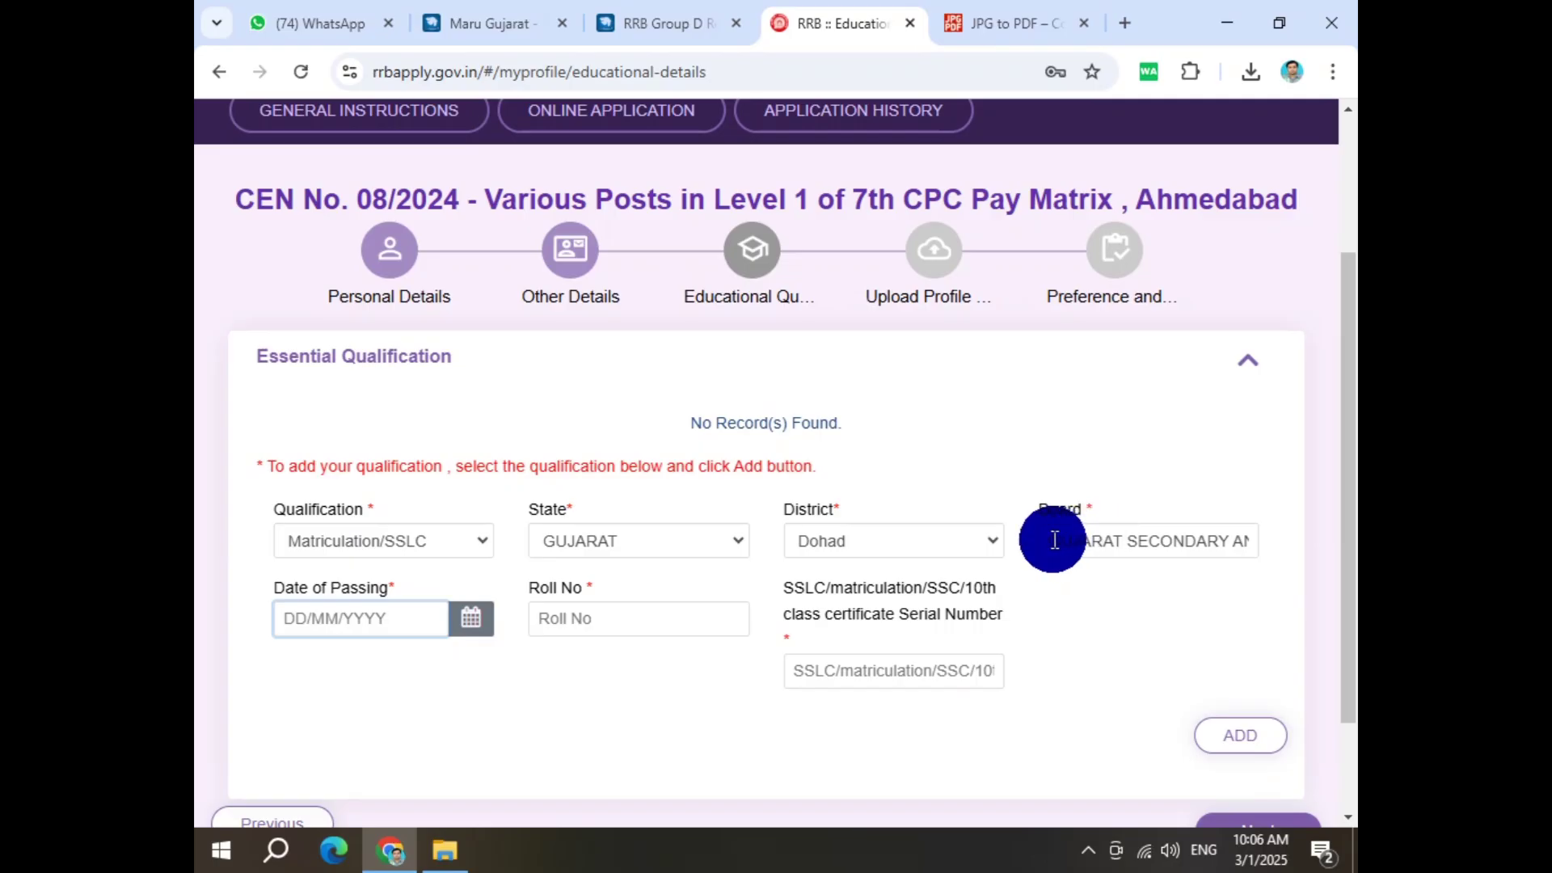
Set the SSLC date of passing to 25/07/2019 with the calendar picker
mouse_move(848, 12)
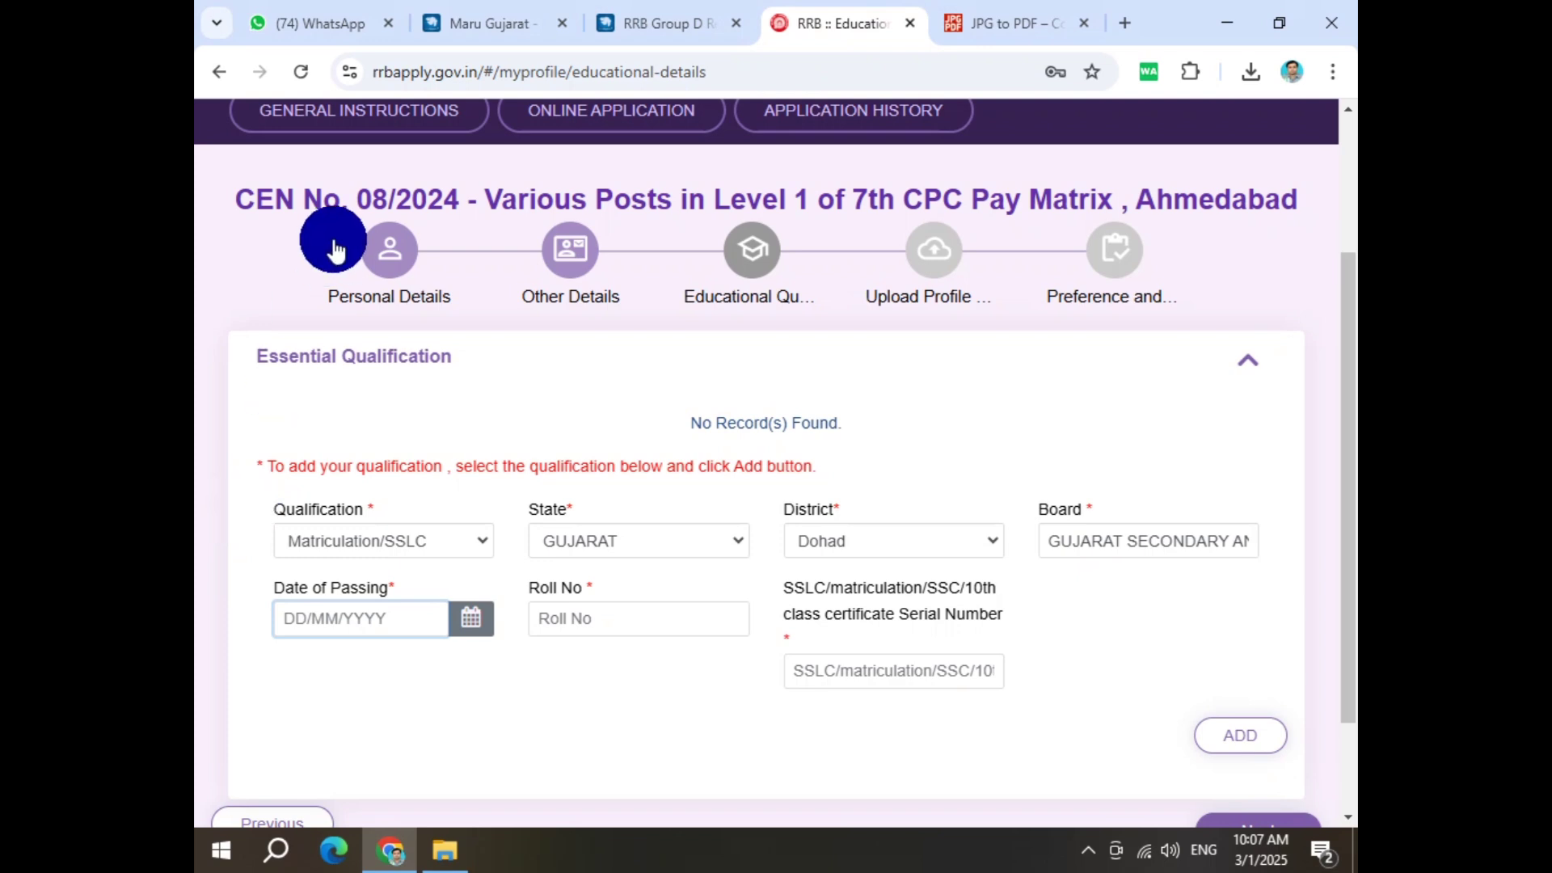
click(475, 619)
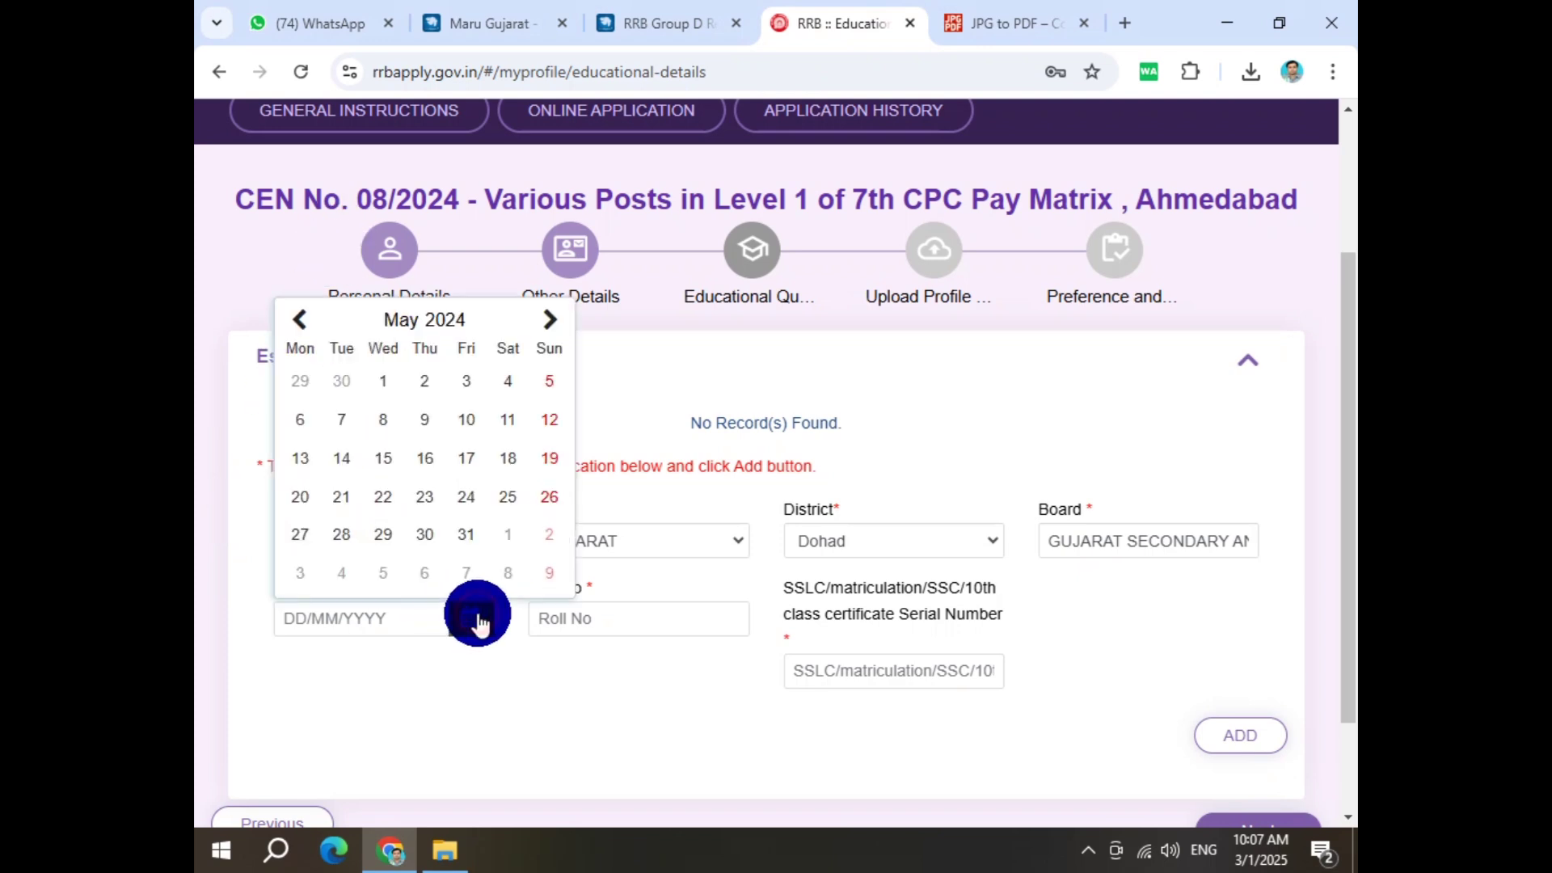
click(428, 320)
click(403, 436)
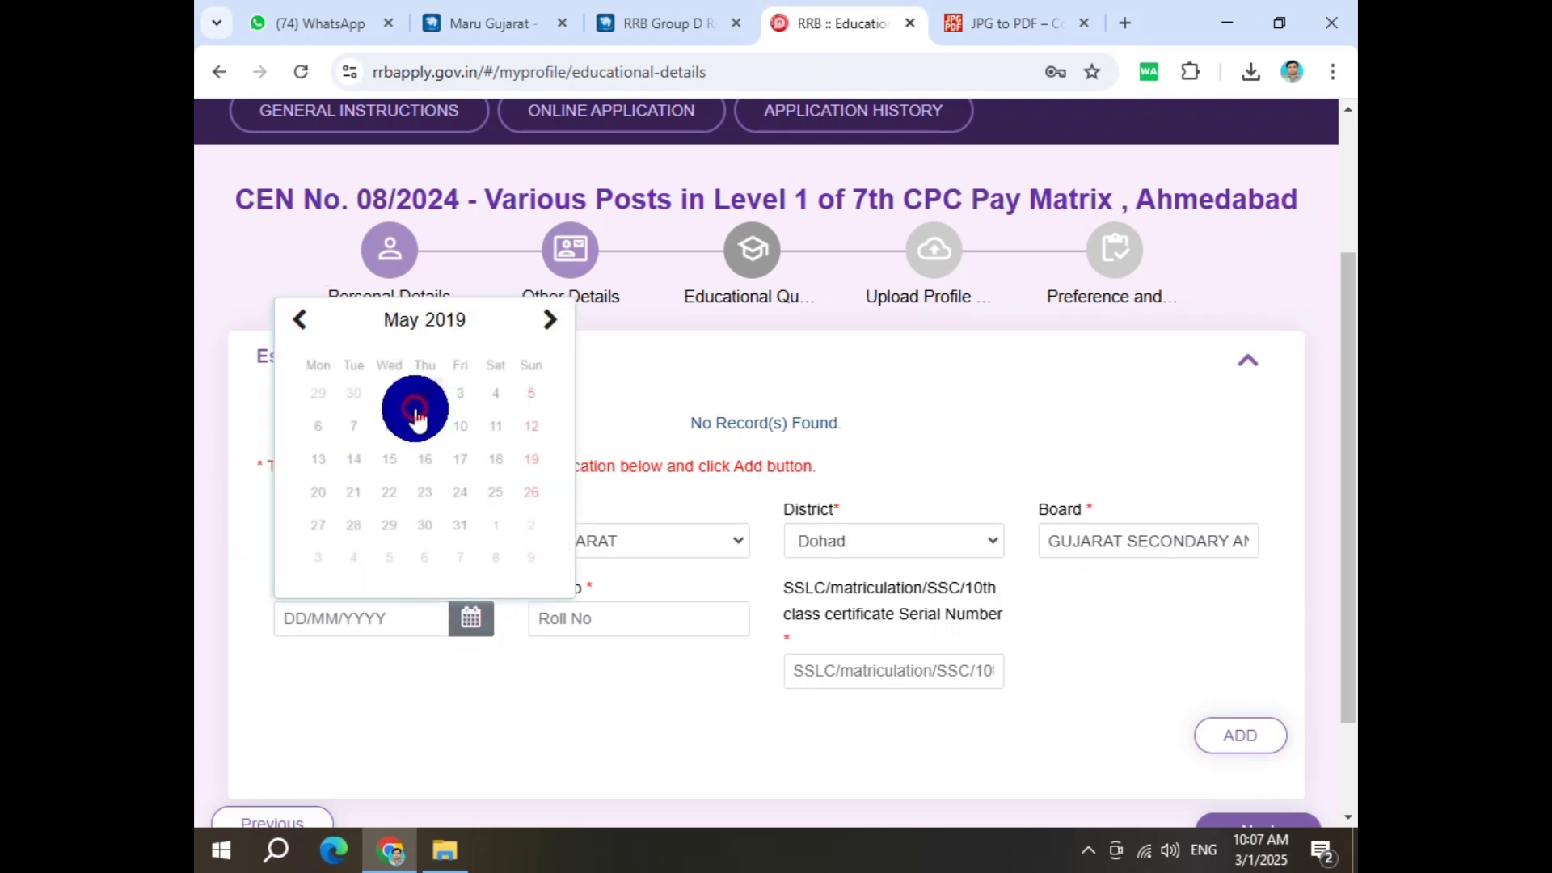
click(402, 320)
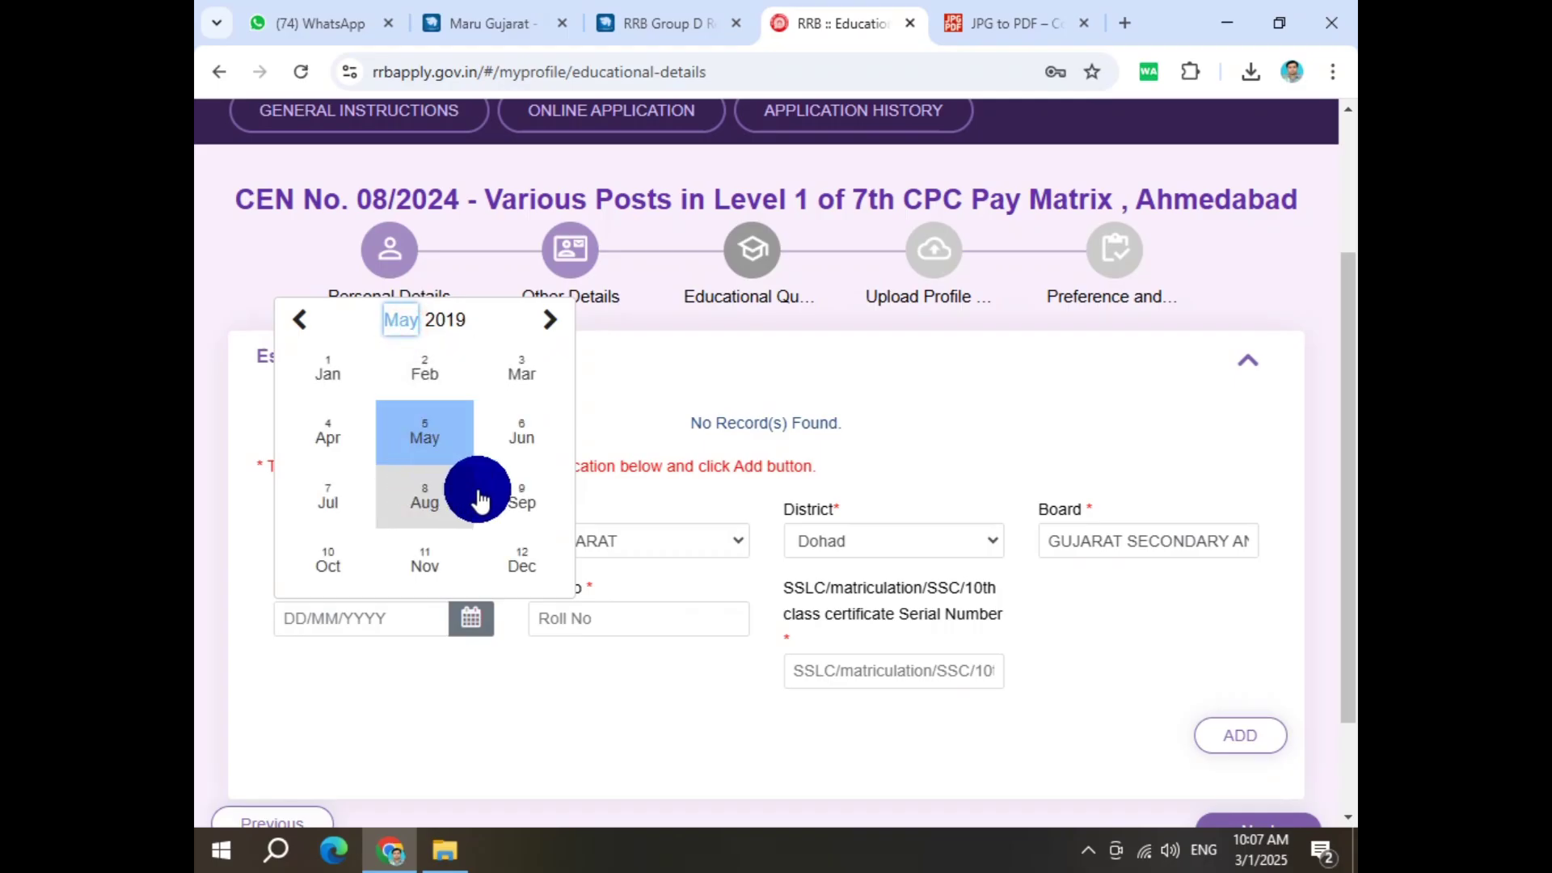
click(331, 498)
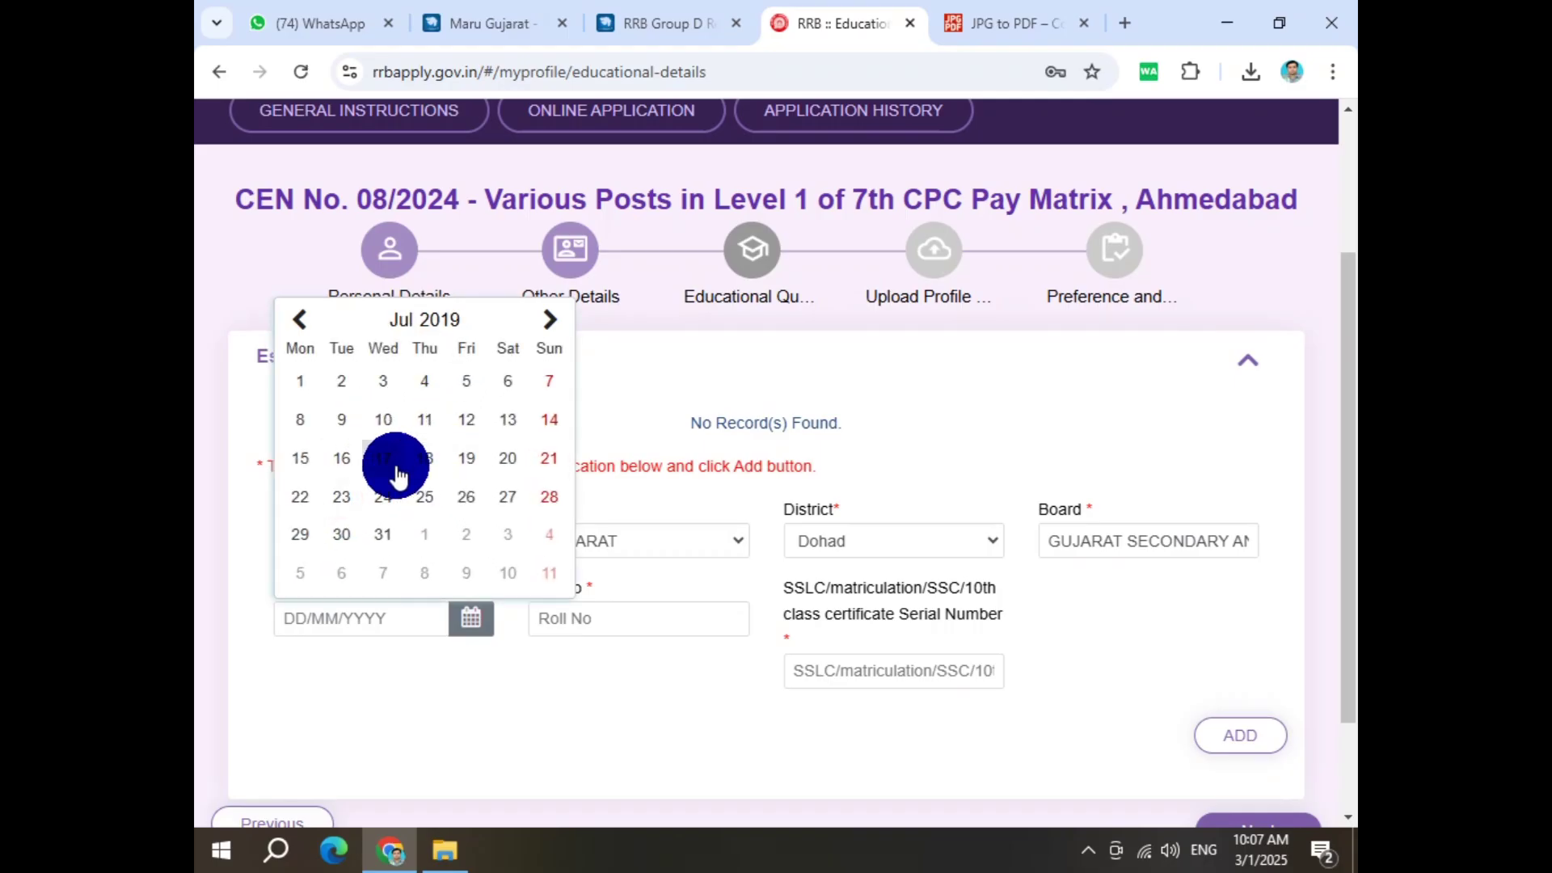
click(424, 496)
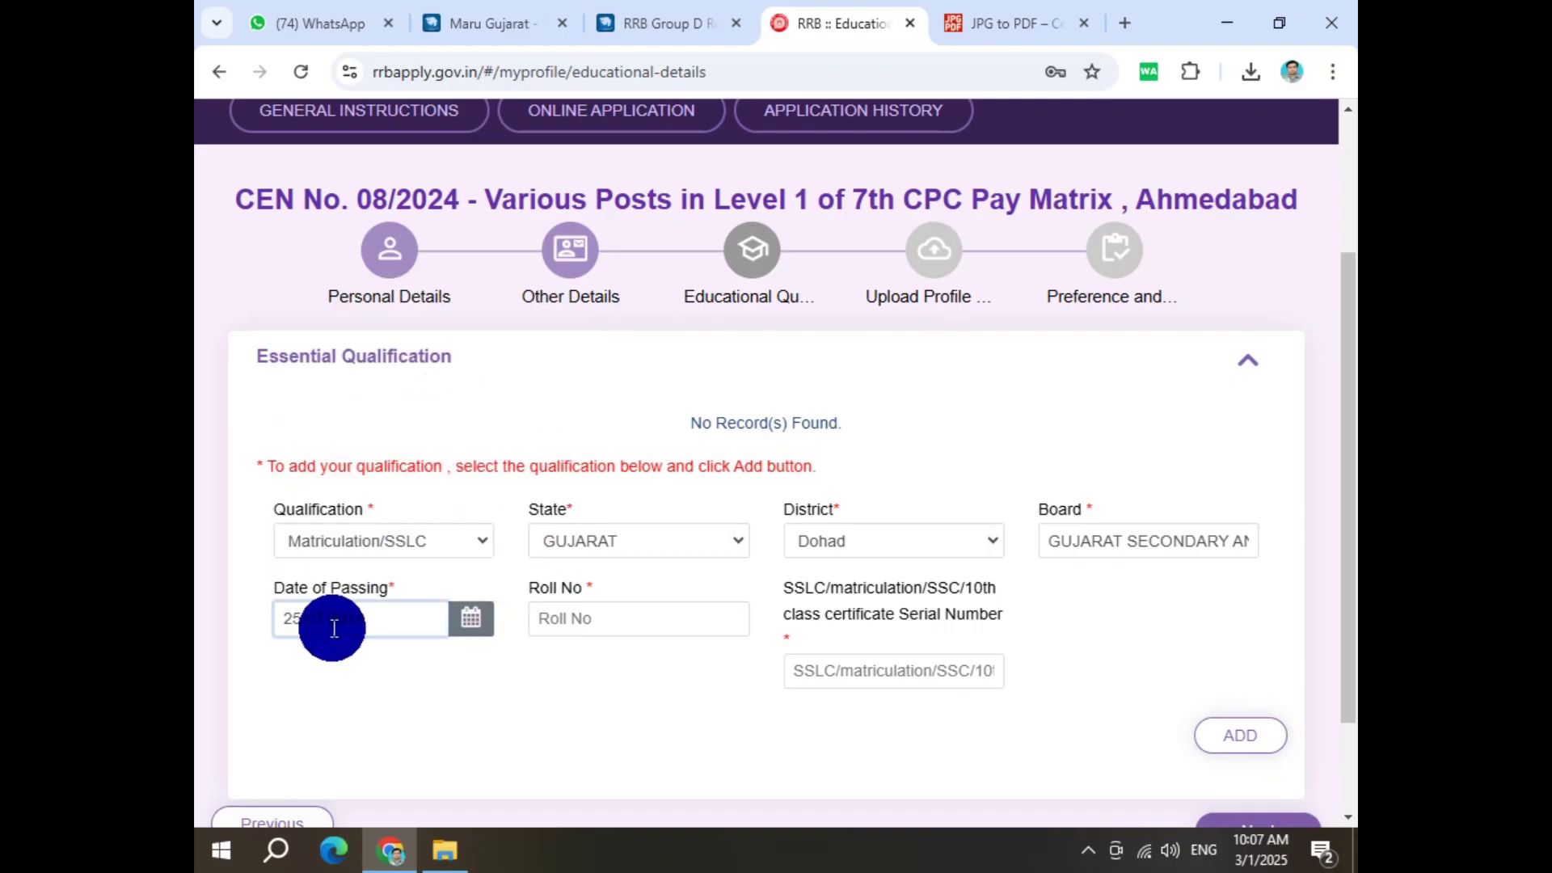
Enter the roll number and certificate serial number, correcting the roll number to end in 45
click(619, 631)
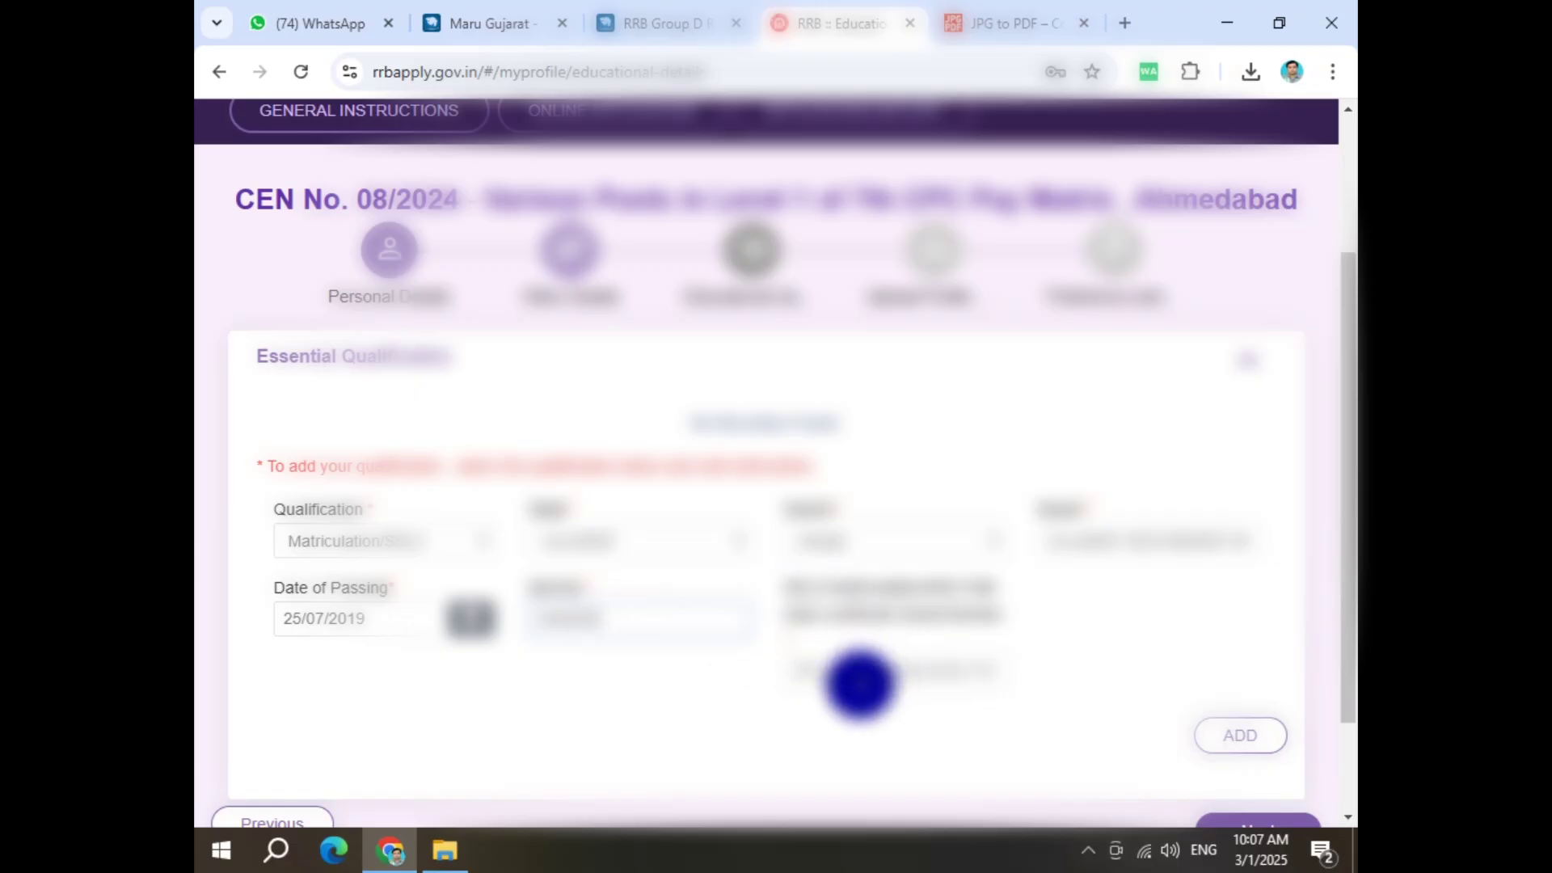
click(859, 685)
double_click(647, 623)
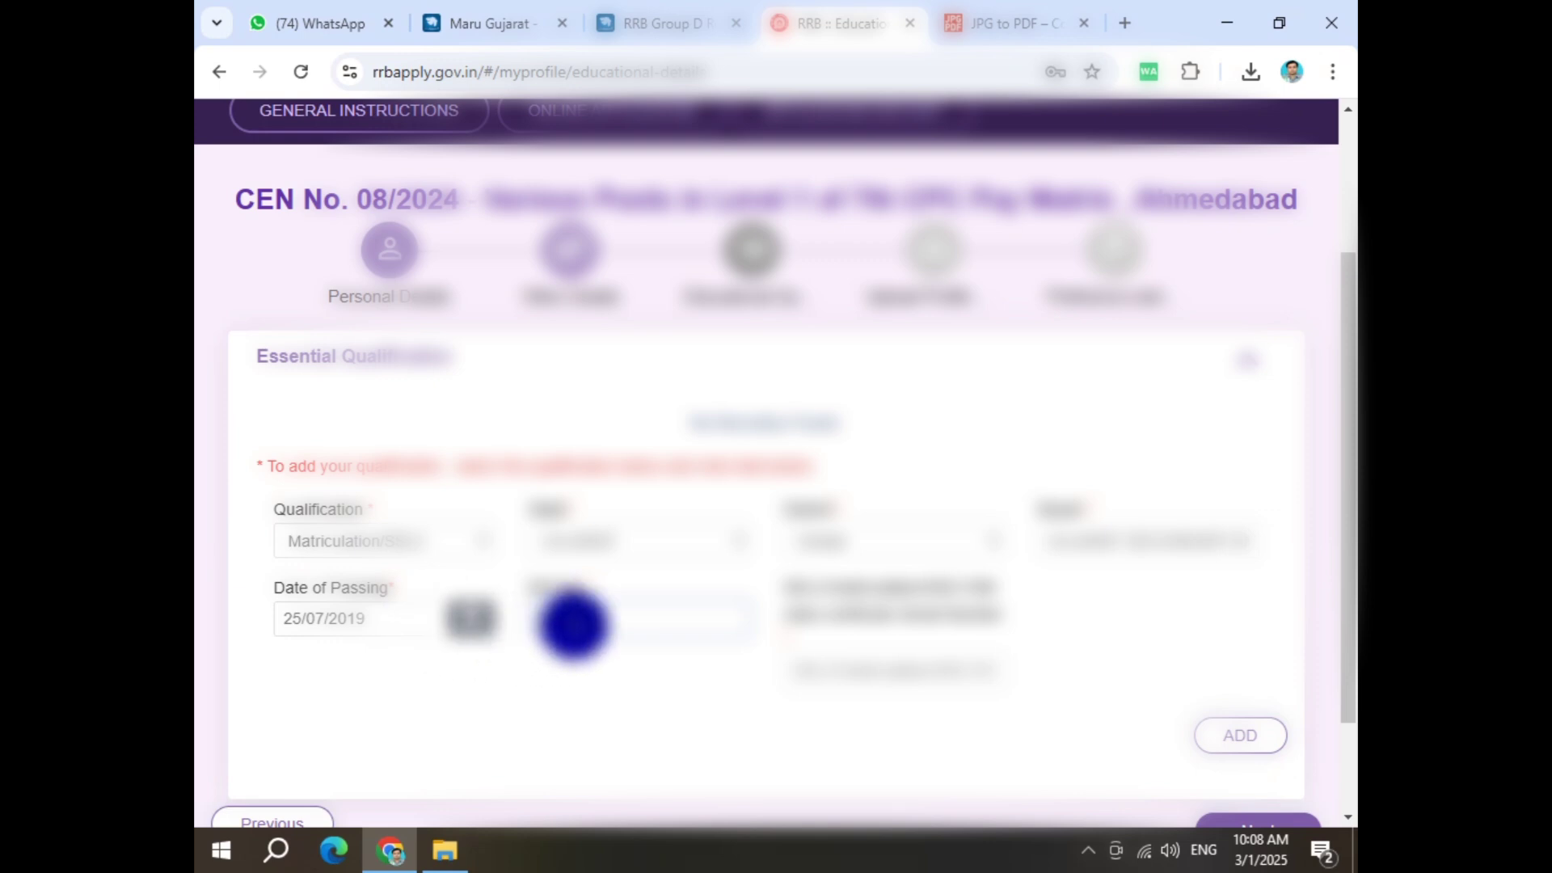
click(828, 667)
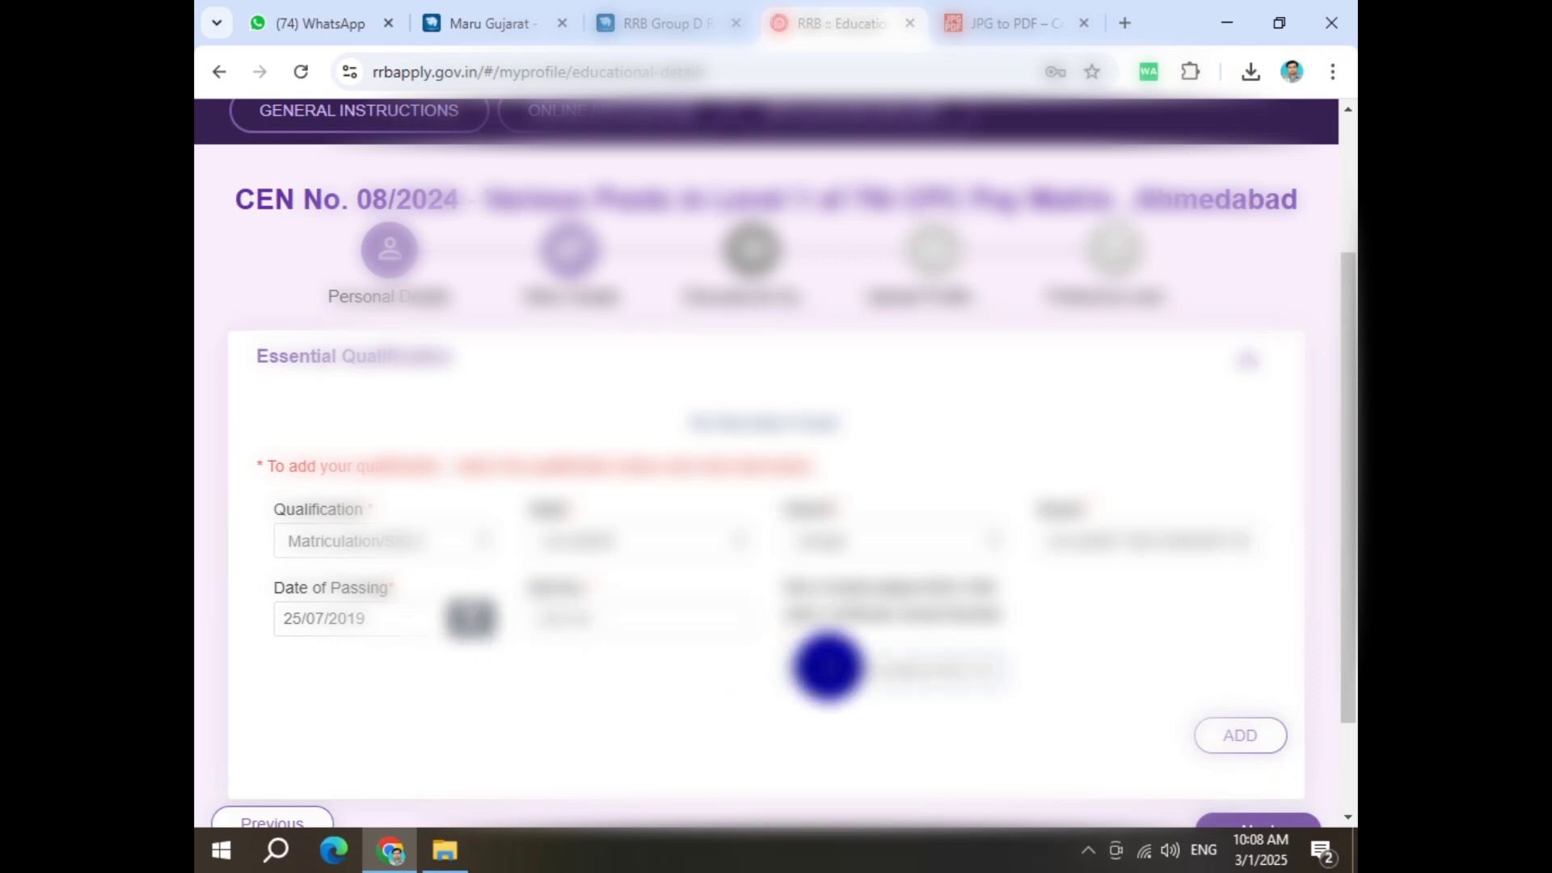
key(BackSpace)
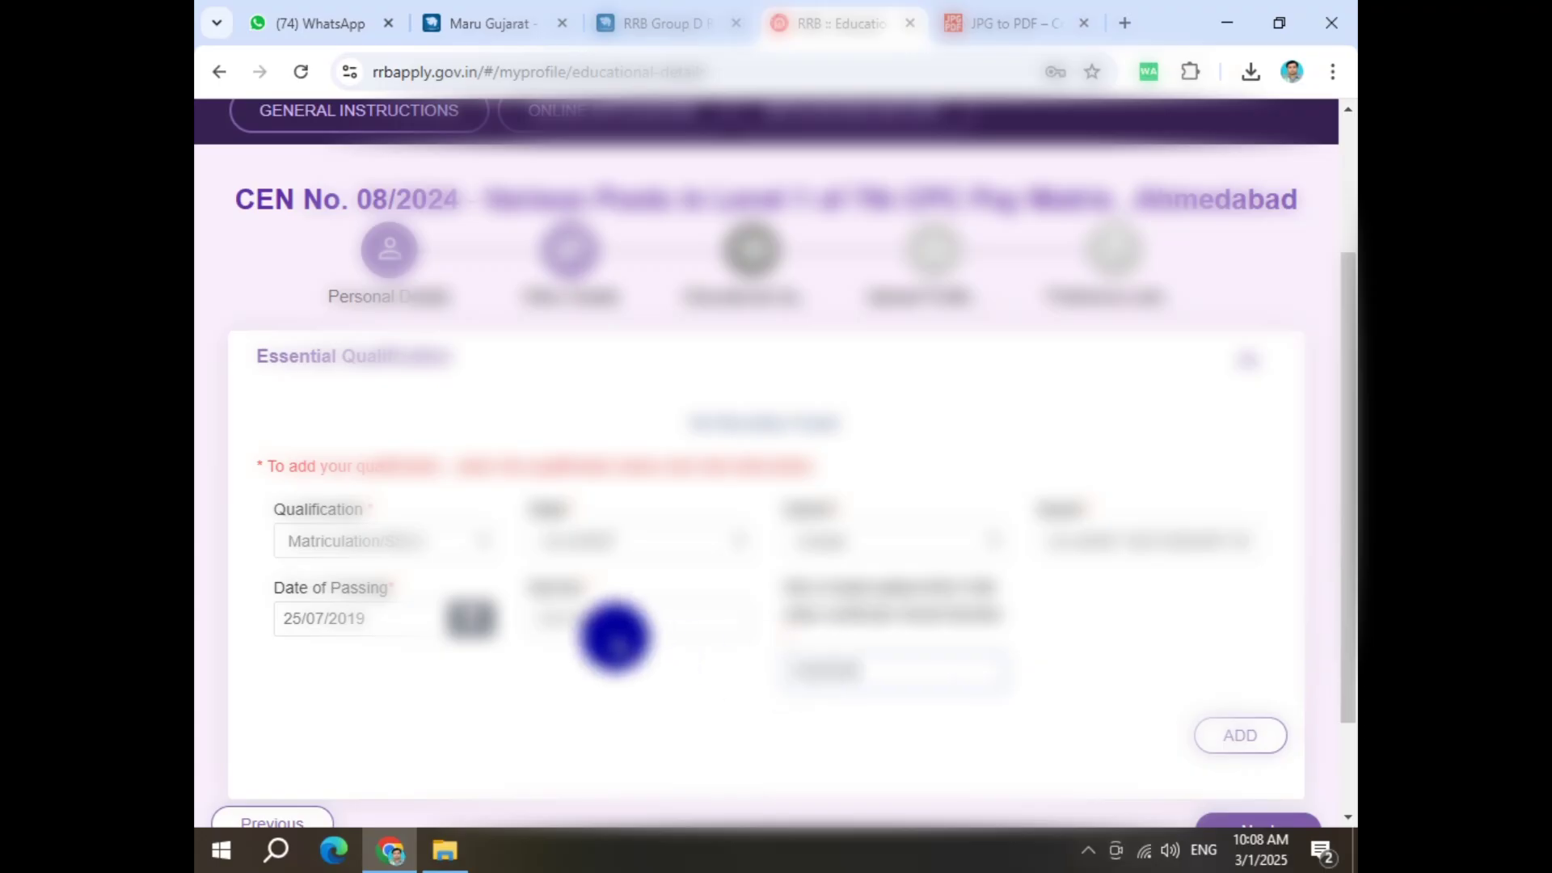
click(614, 610)
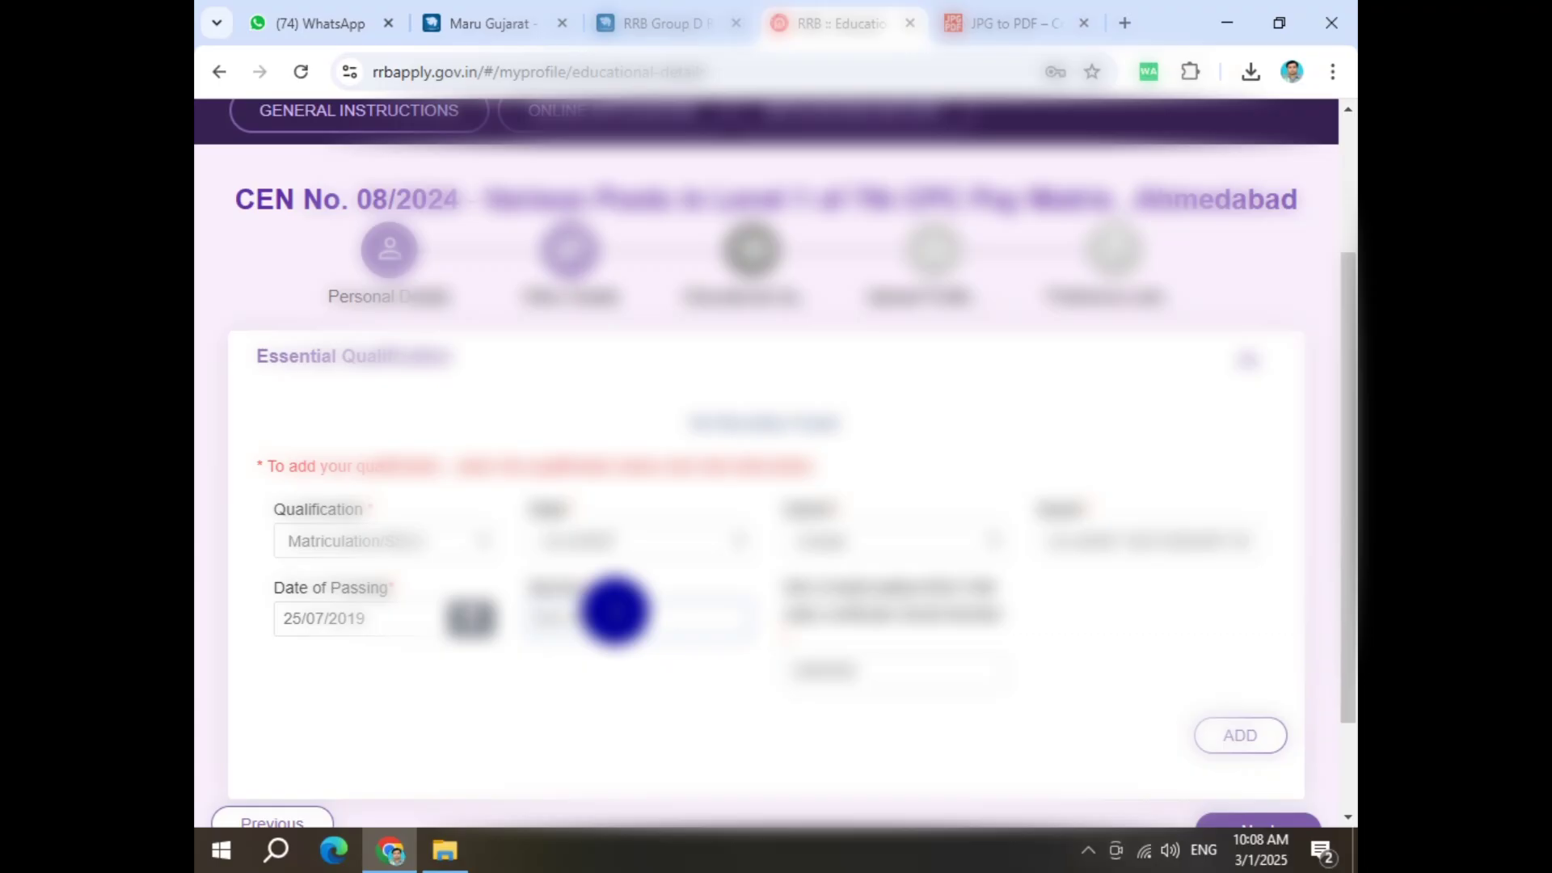
key(BackSpace)
text(45)
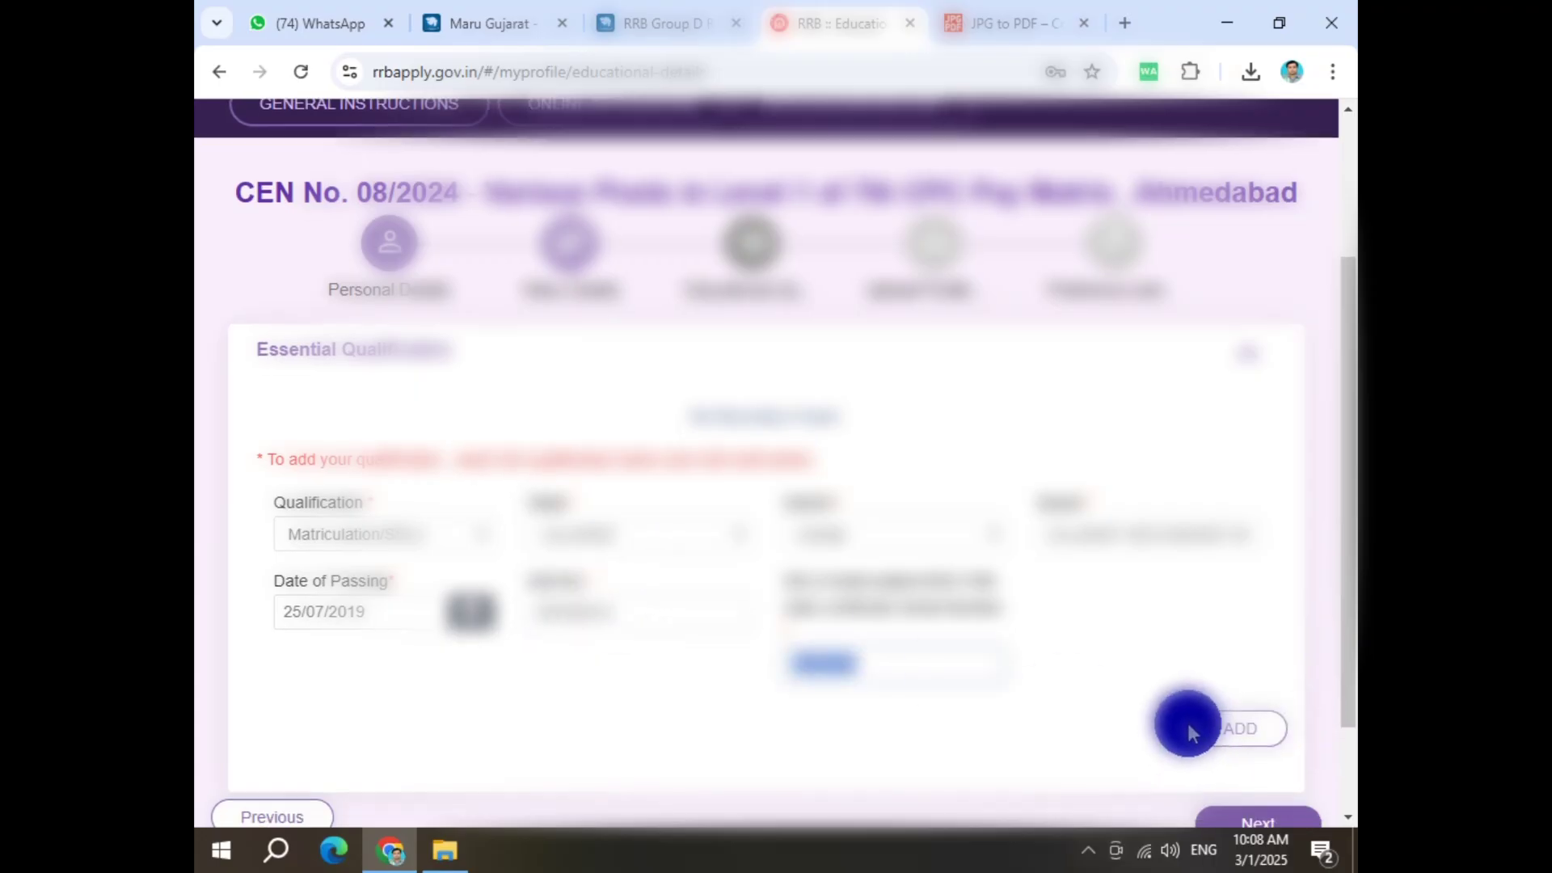
scroll(1187, 719, down, 3)
Add the Matriculation/SSLC row to the Essential Qualification table, then continue to Upload Documents
click(1239, 626)
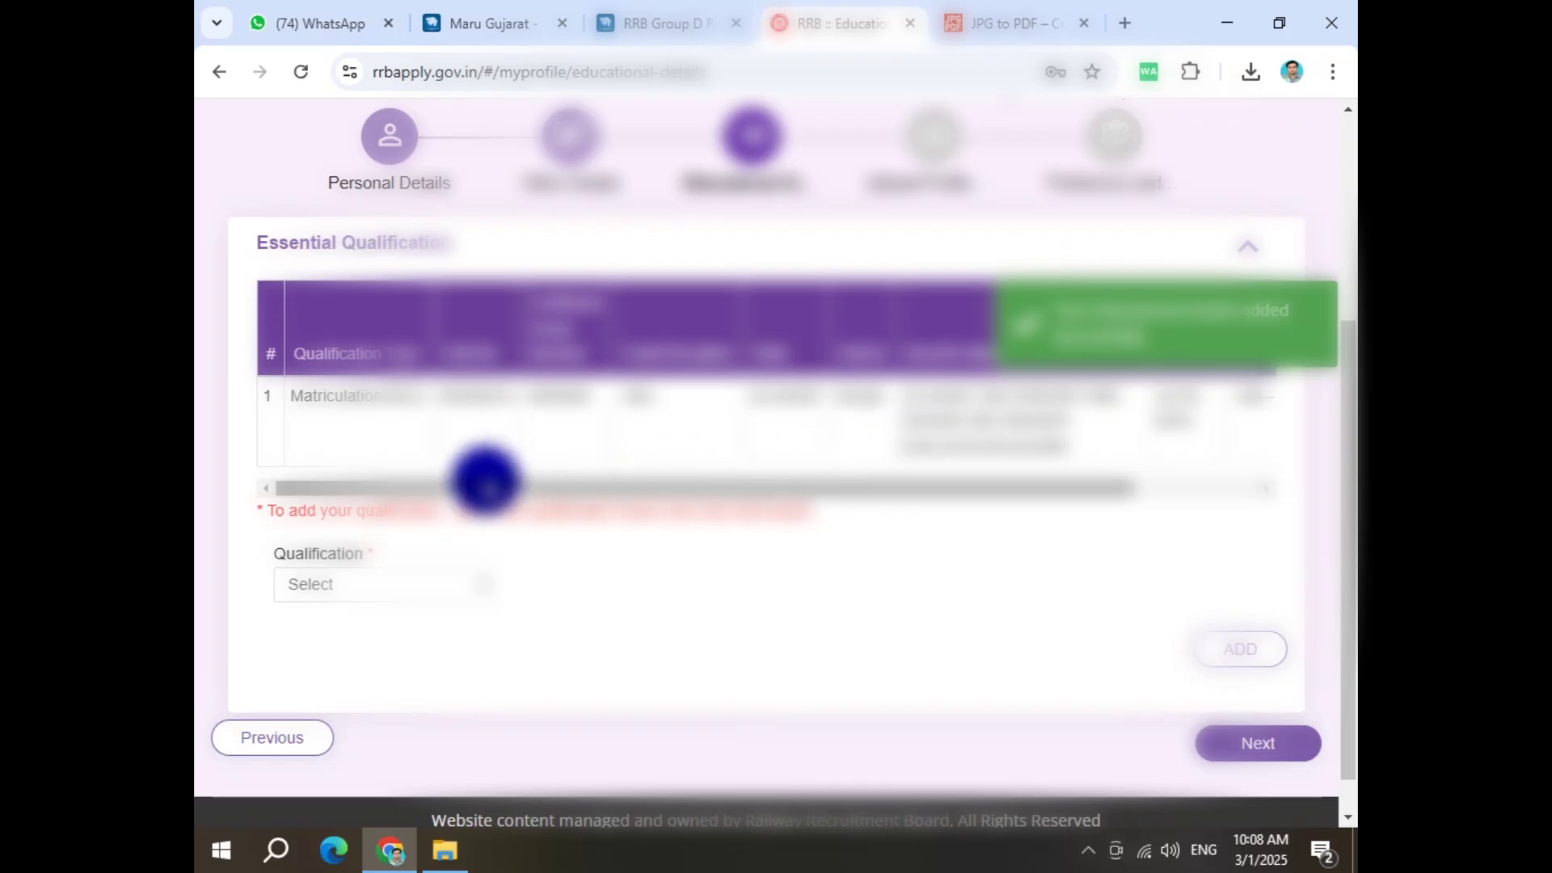
drag(400, 479, 568, 491)
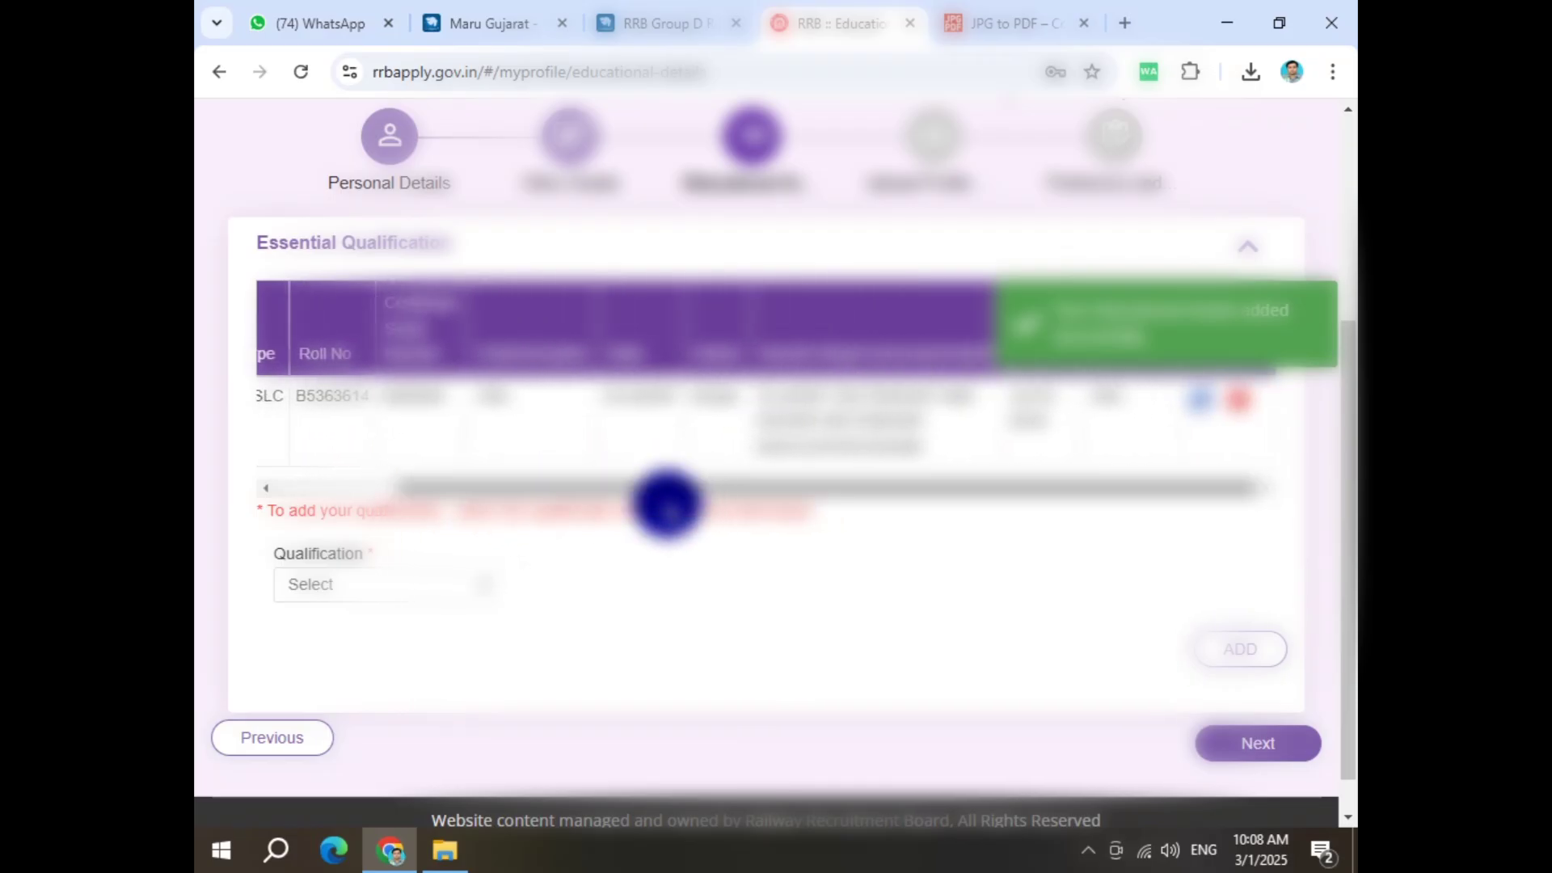
click(406, 587)
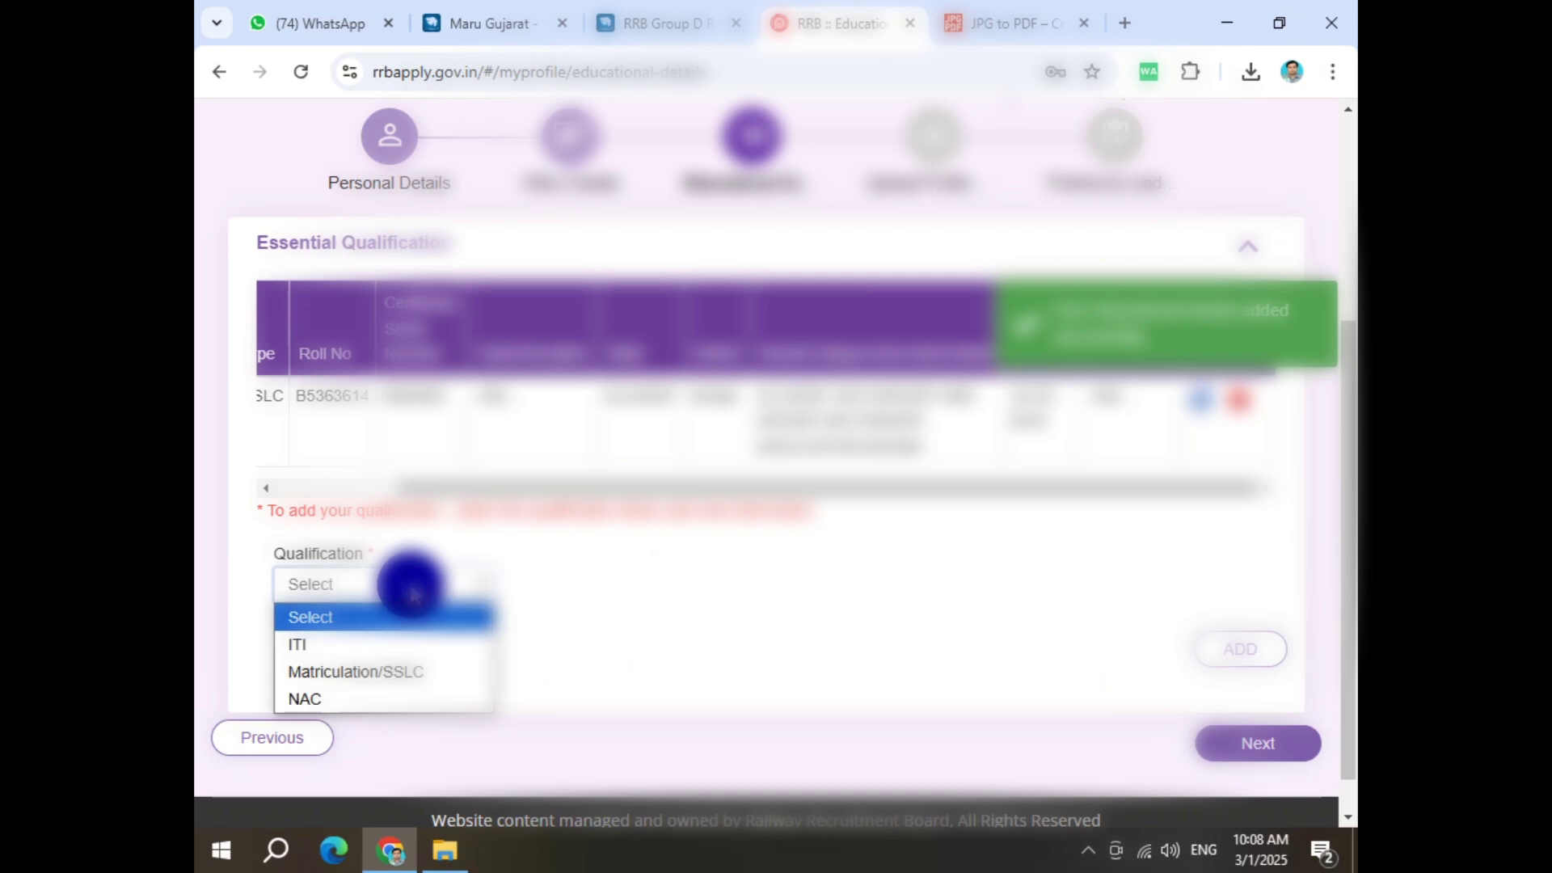
click(408, 585)
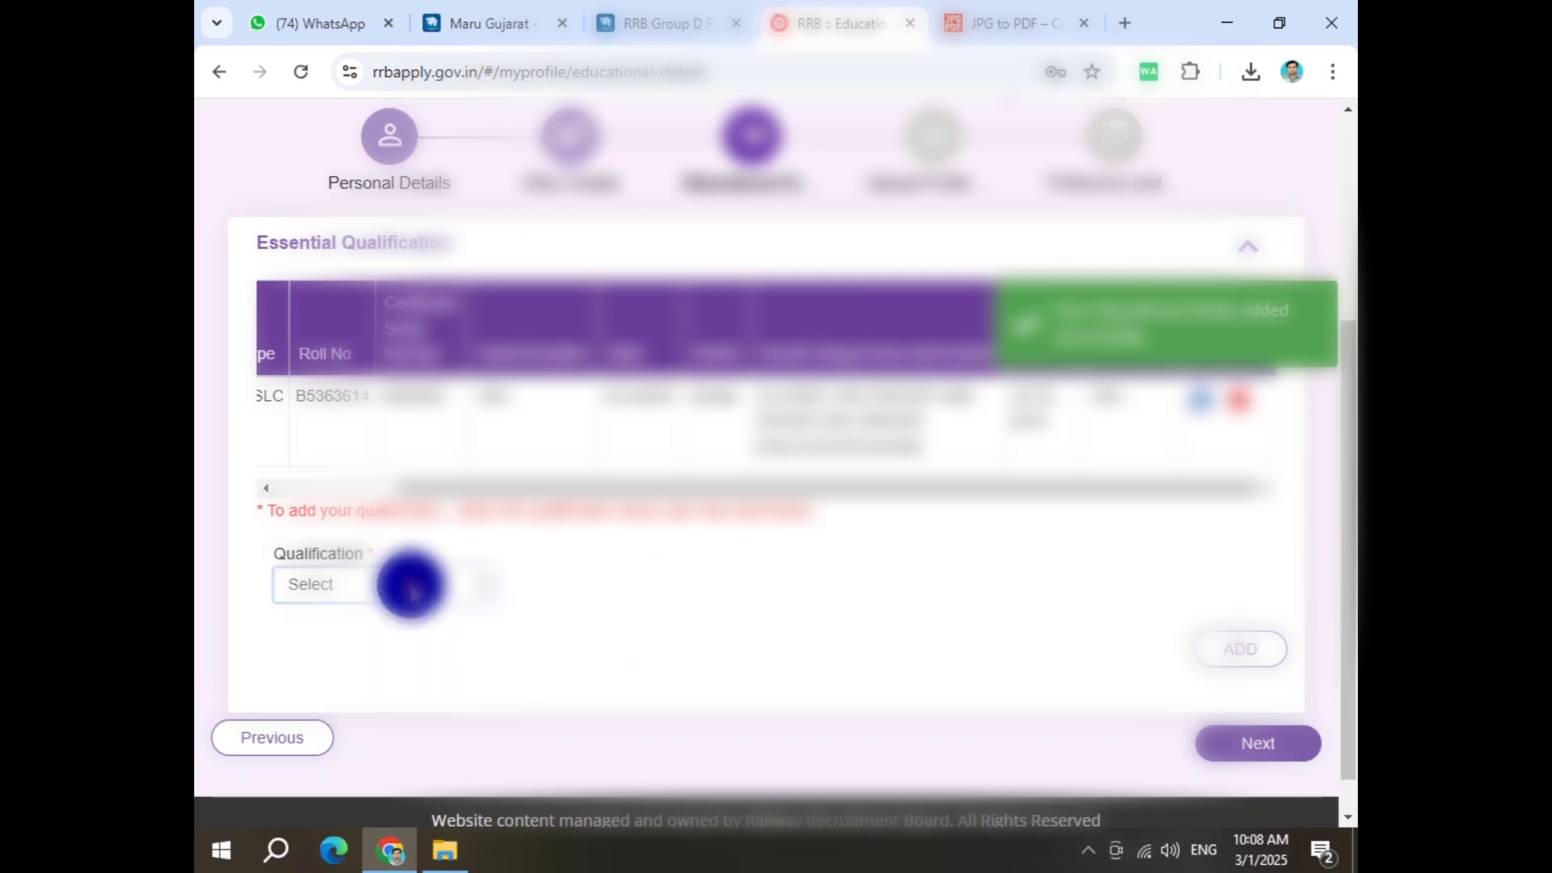
click(1254, 735)
Upload the WhatsApp image as passport photo; it's rejected at 9.68 KB, under 50 KB
scroll(474, 468, down, 3)
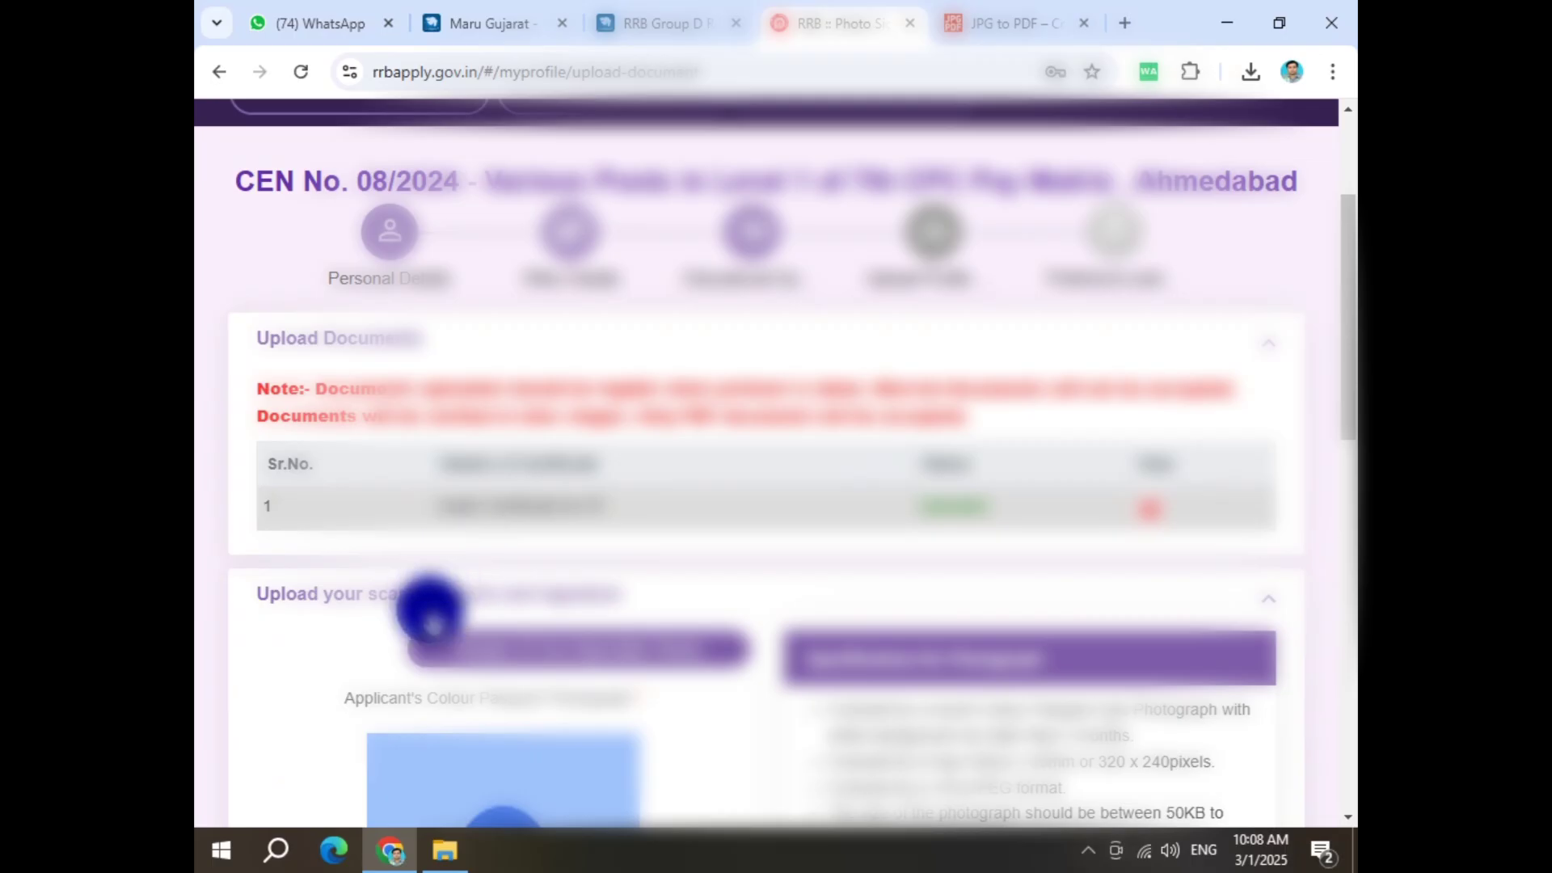
scroll(453, 478, down, 3)
scroll(561, 609, down, 4)
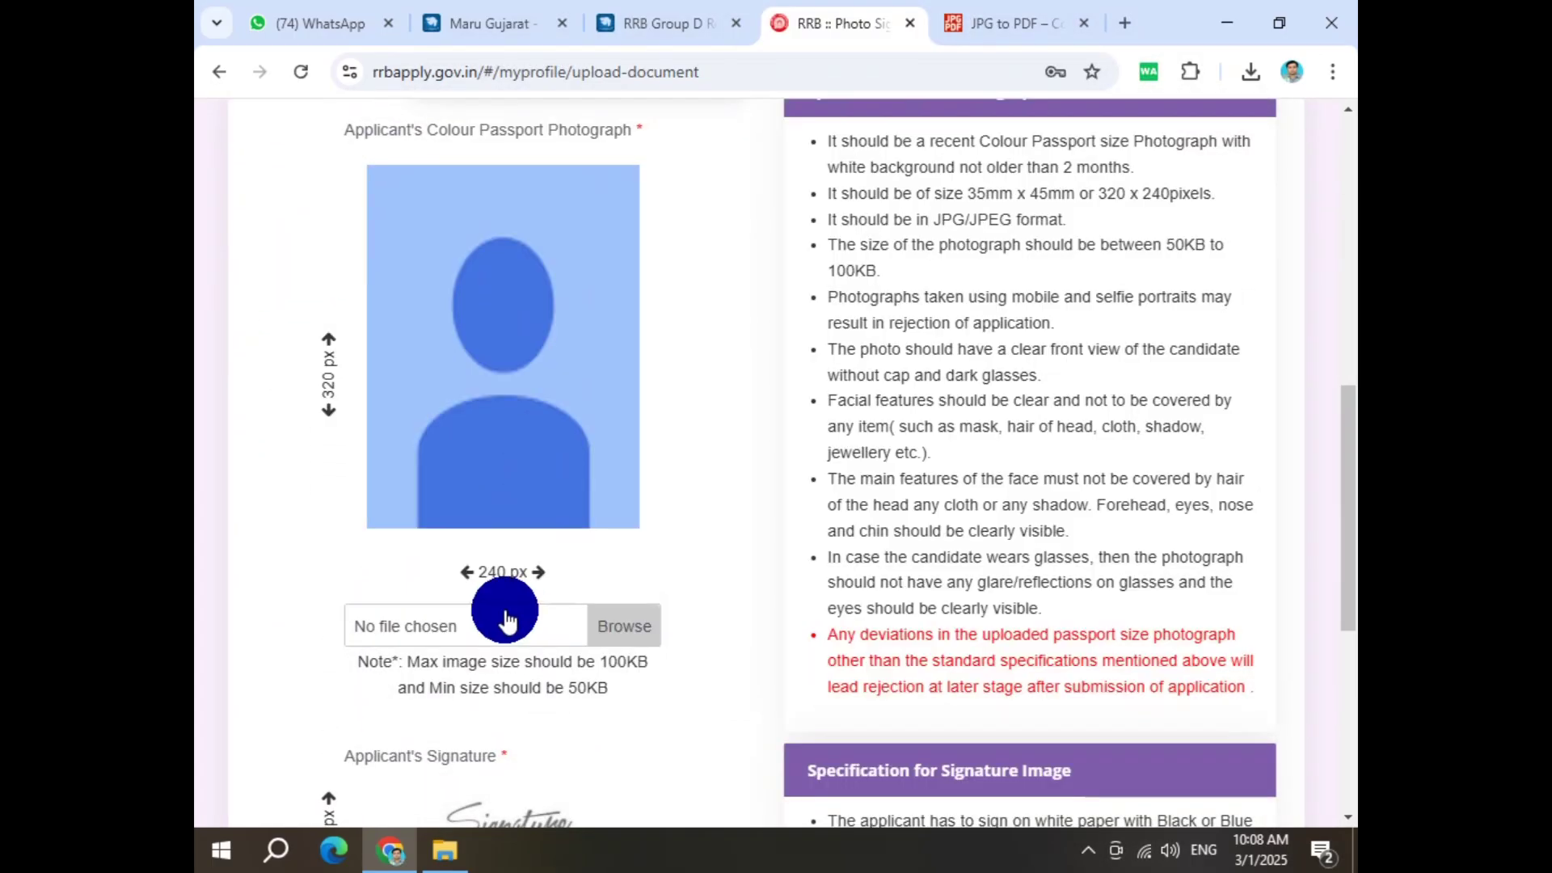
click(616, 626)
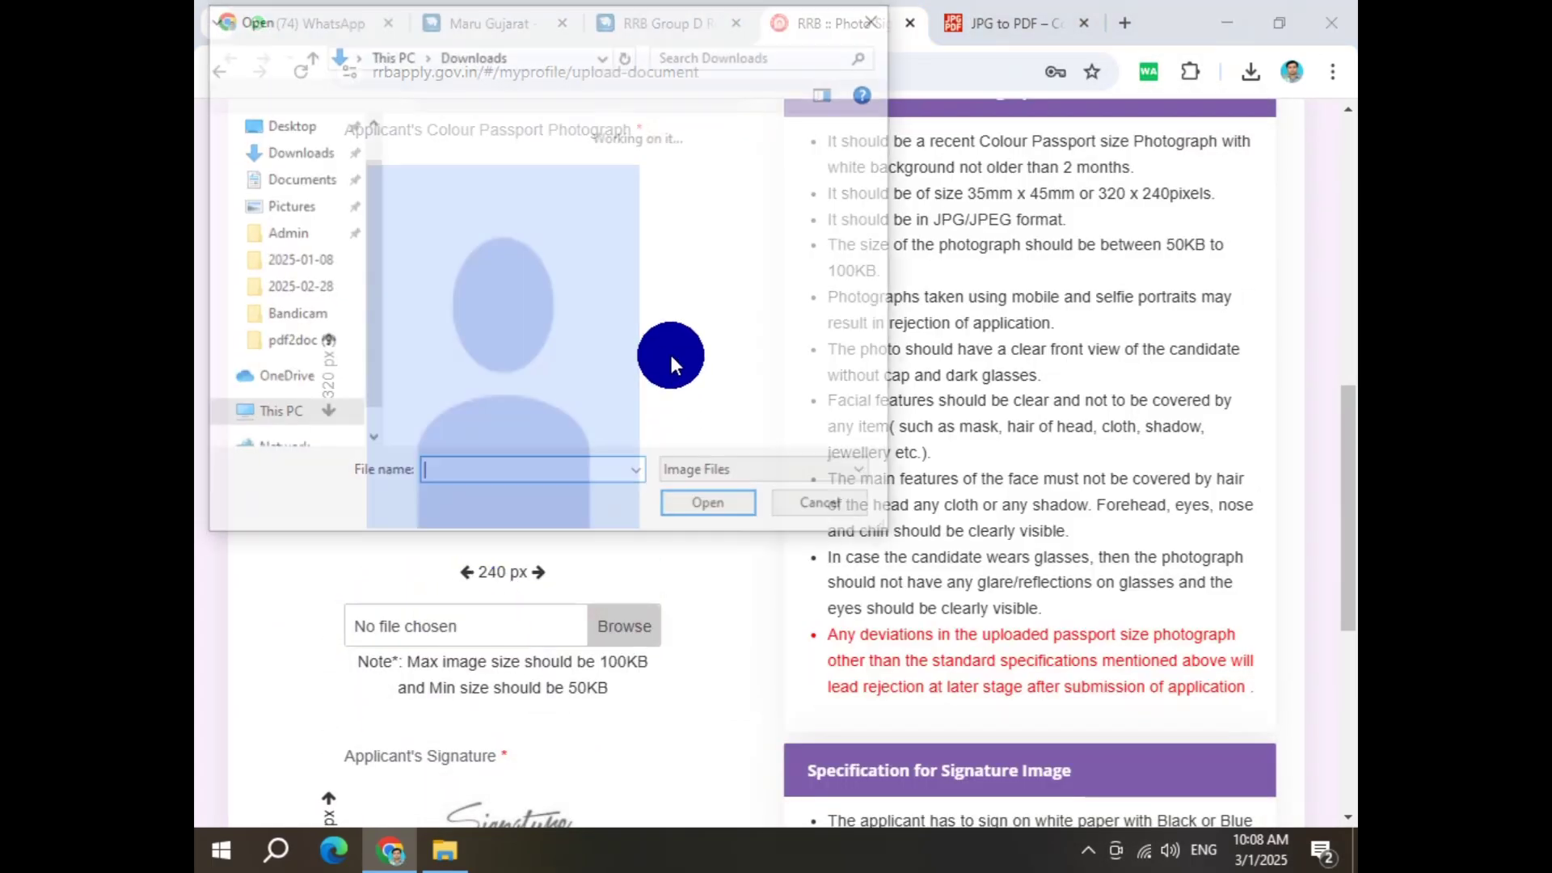
click(748, 387)
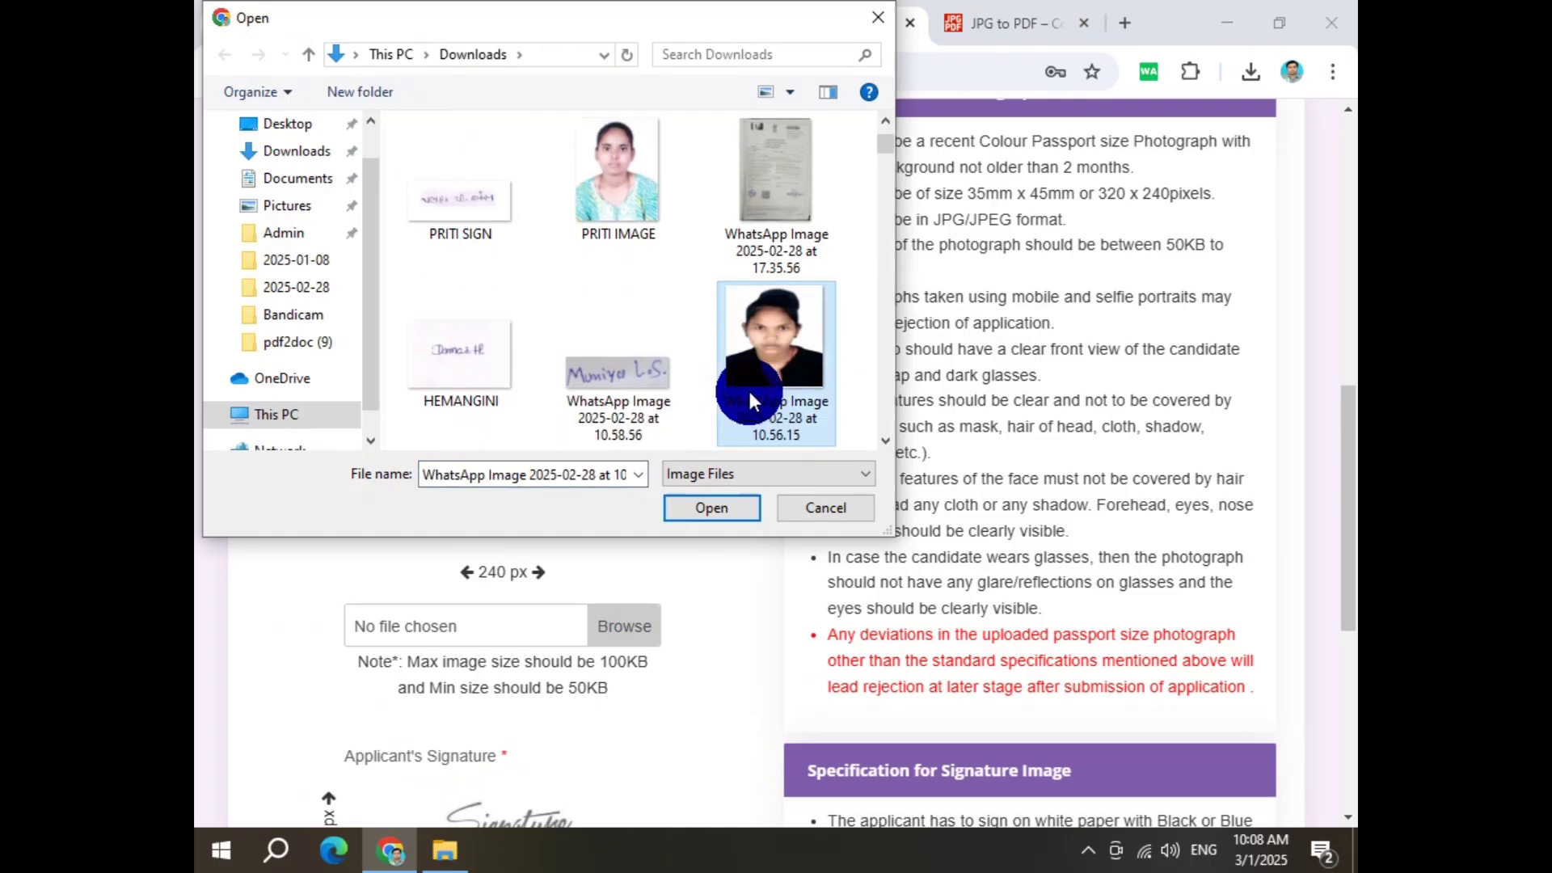
click(705, 505)
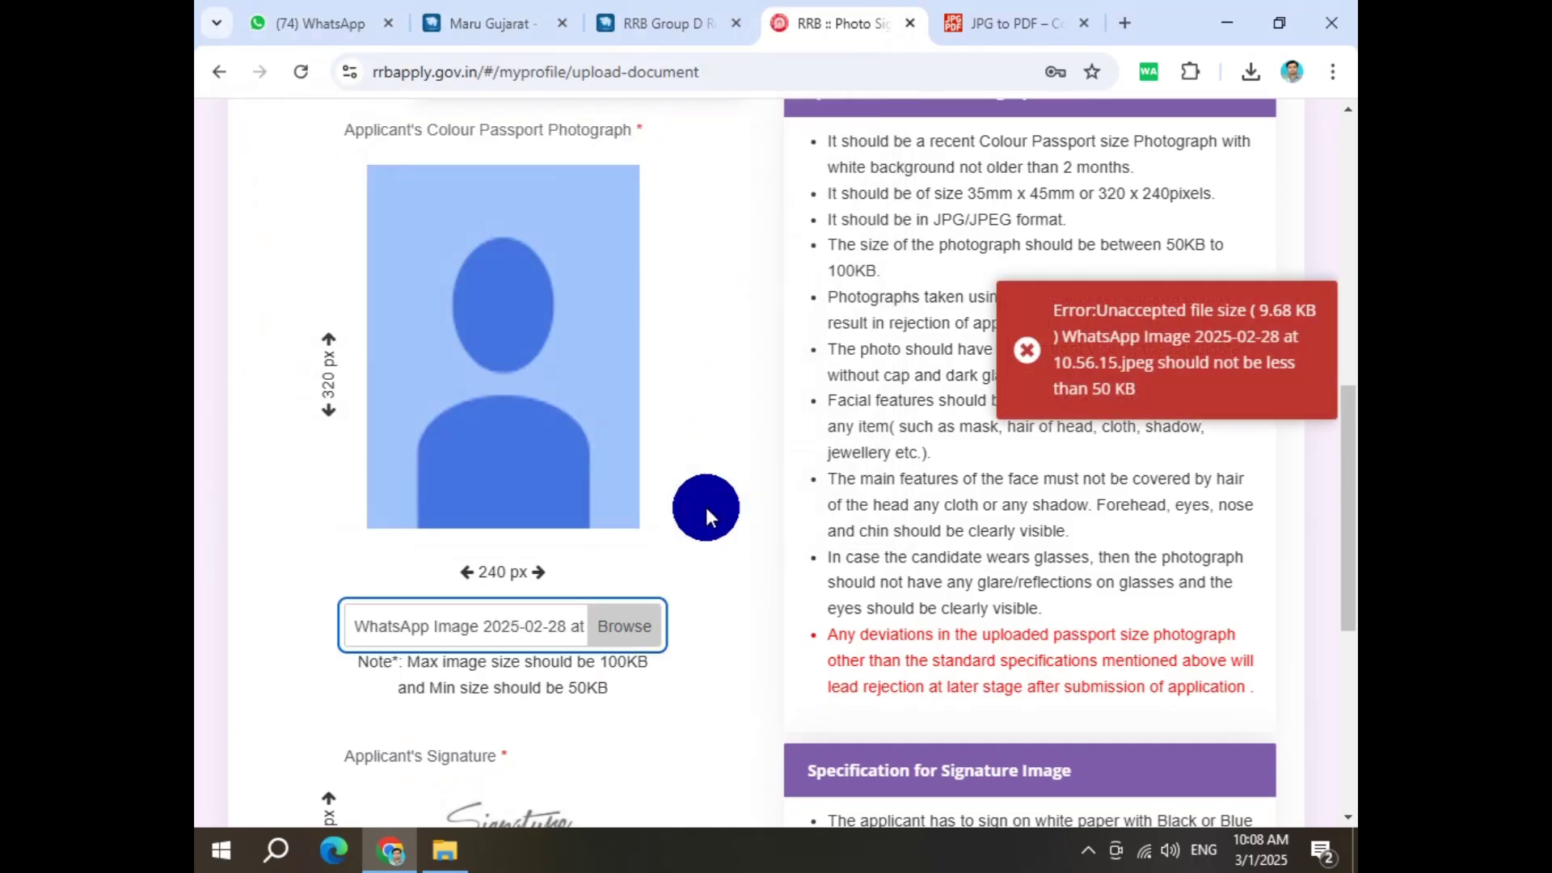
click(618, 625)
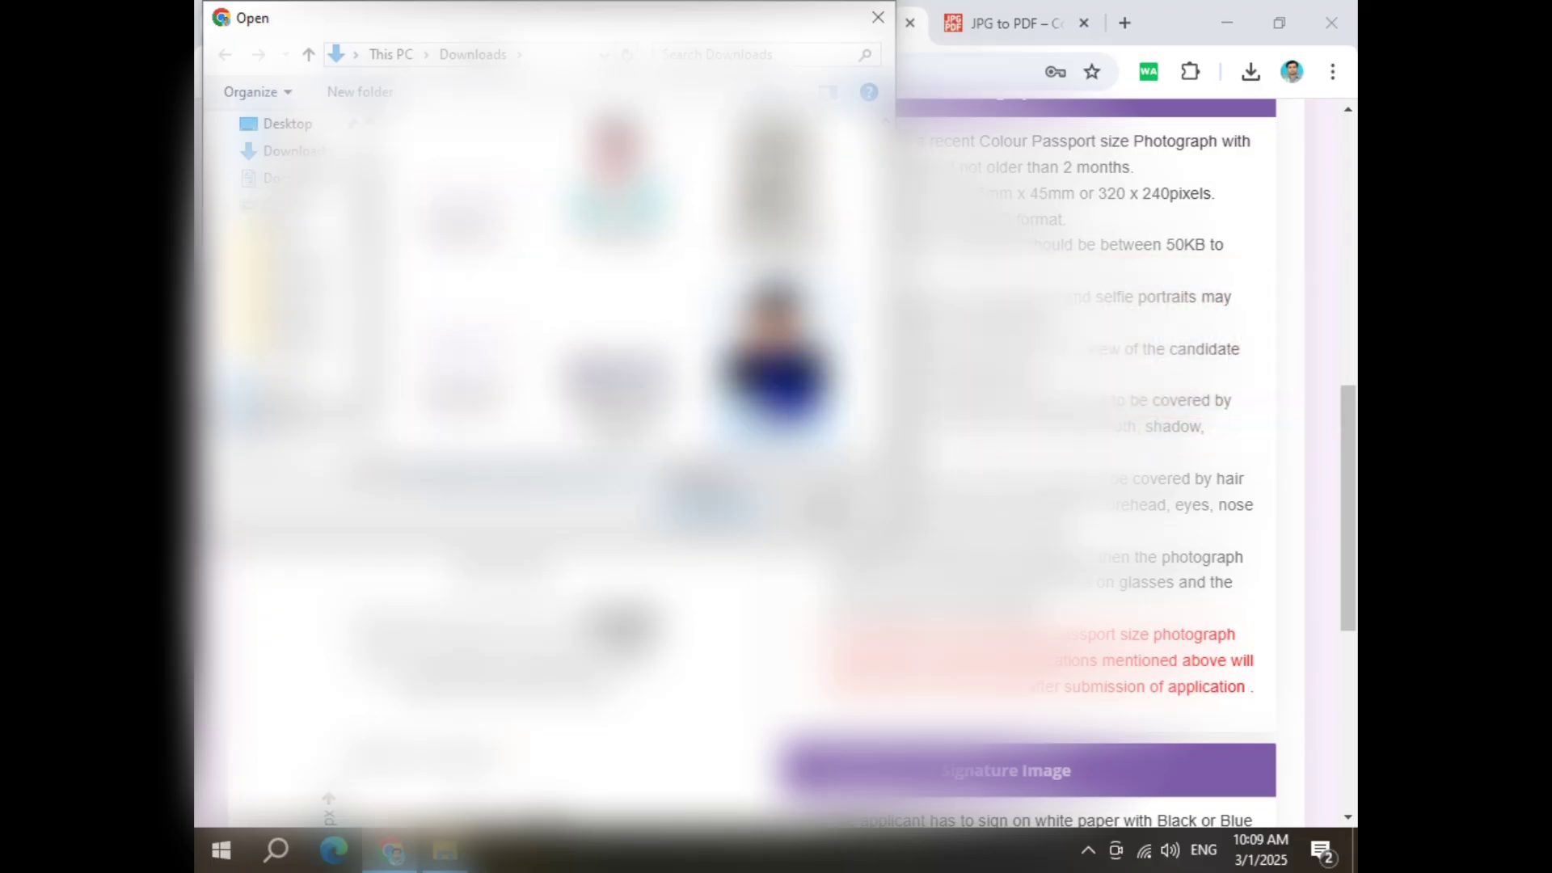
Open the WhatsApp passport photo in Paint, enlarge it via Resize, and close Paint
right_click(825, 355)
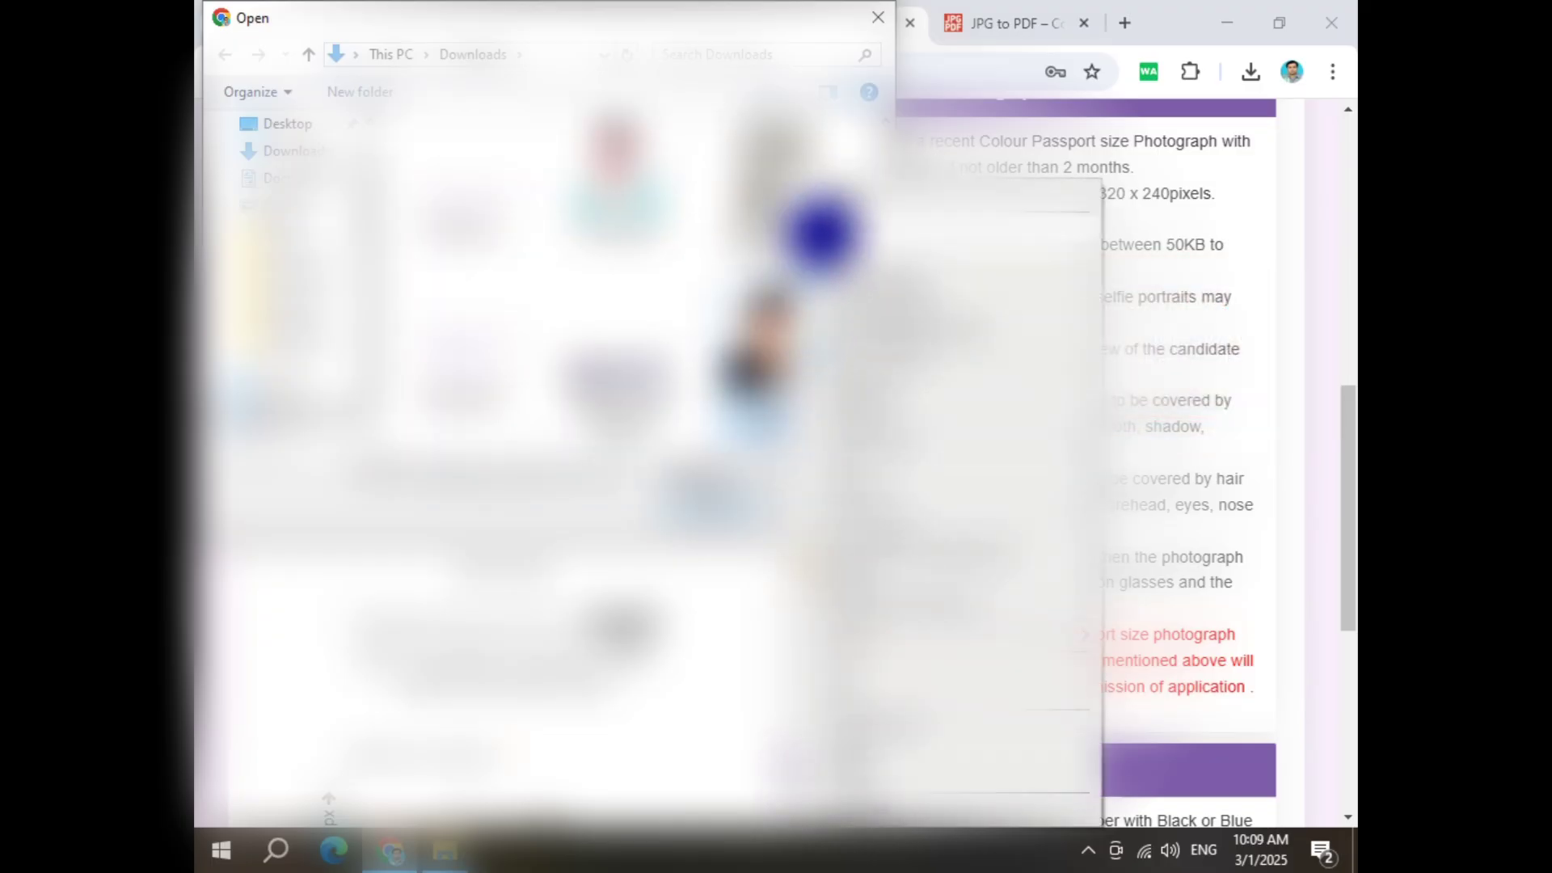
click(820, 234)
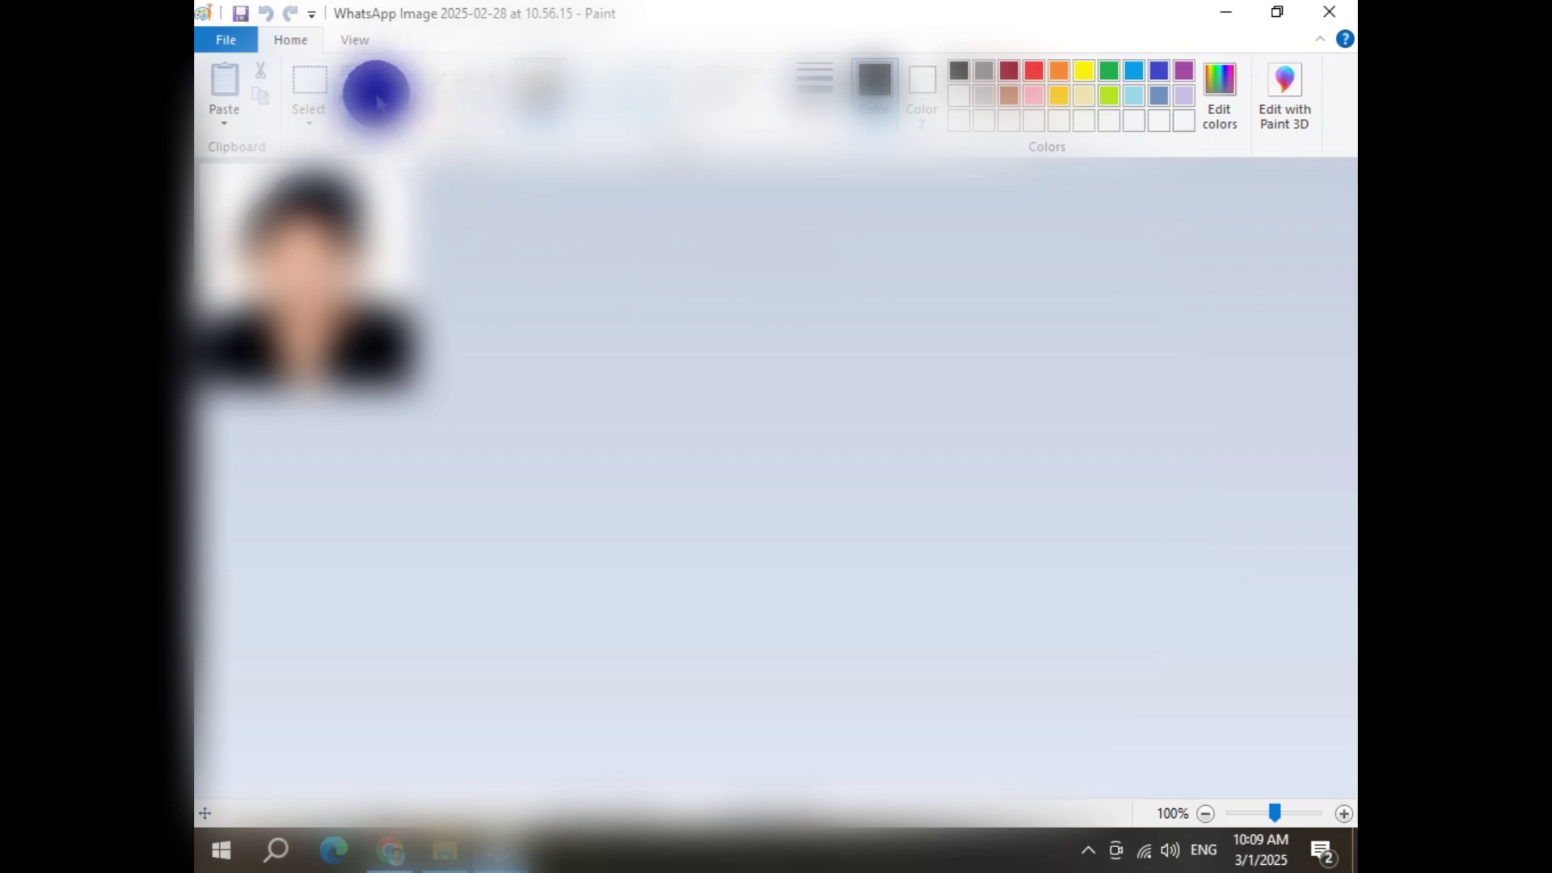
click(376, 95)
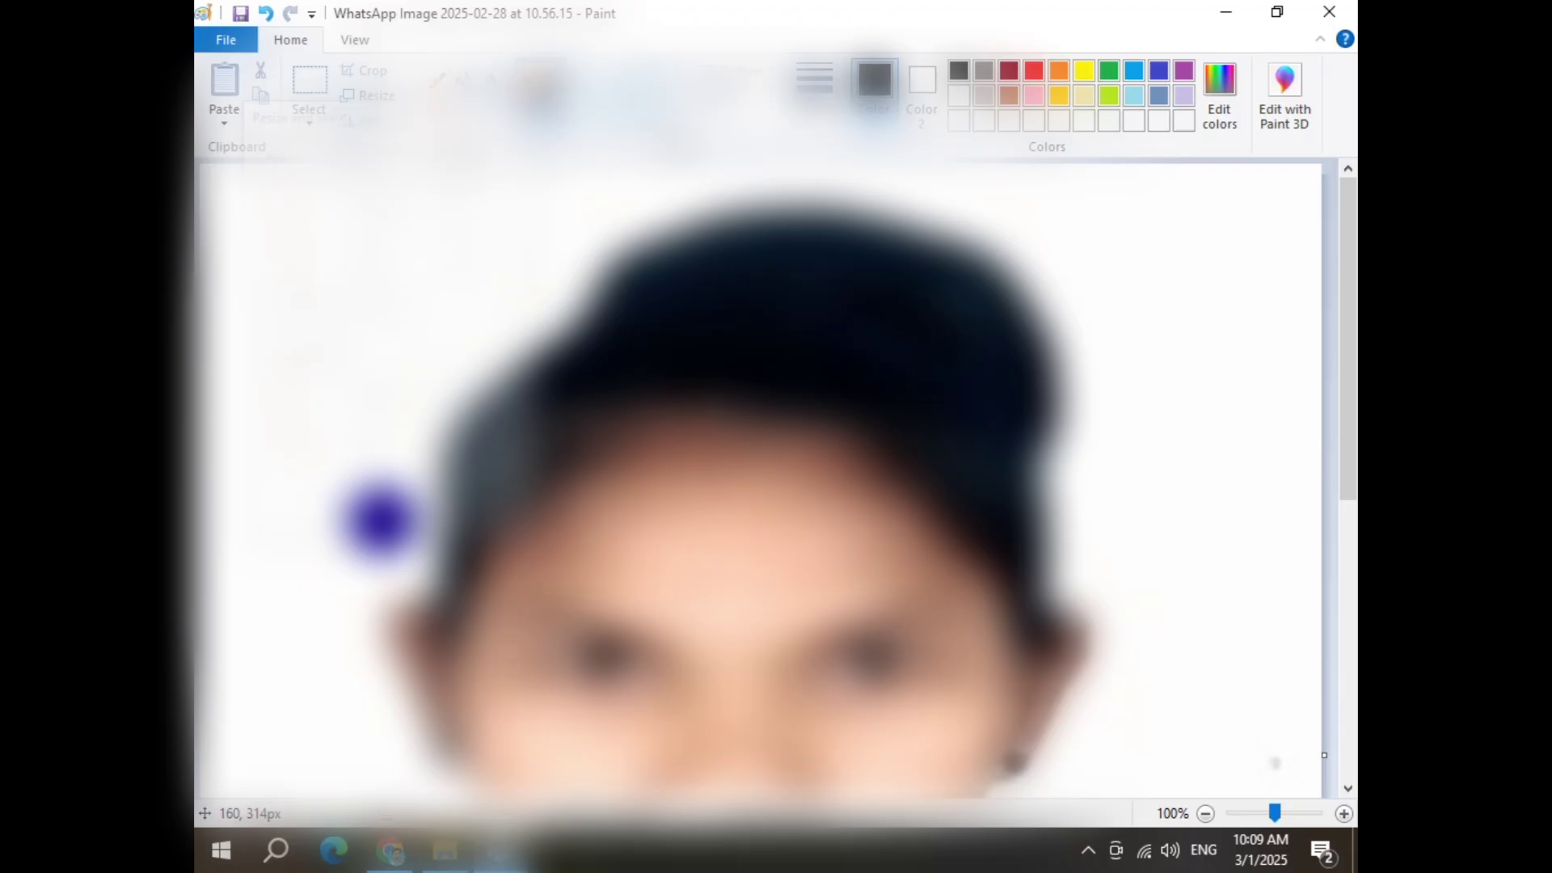
click(380, 517)
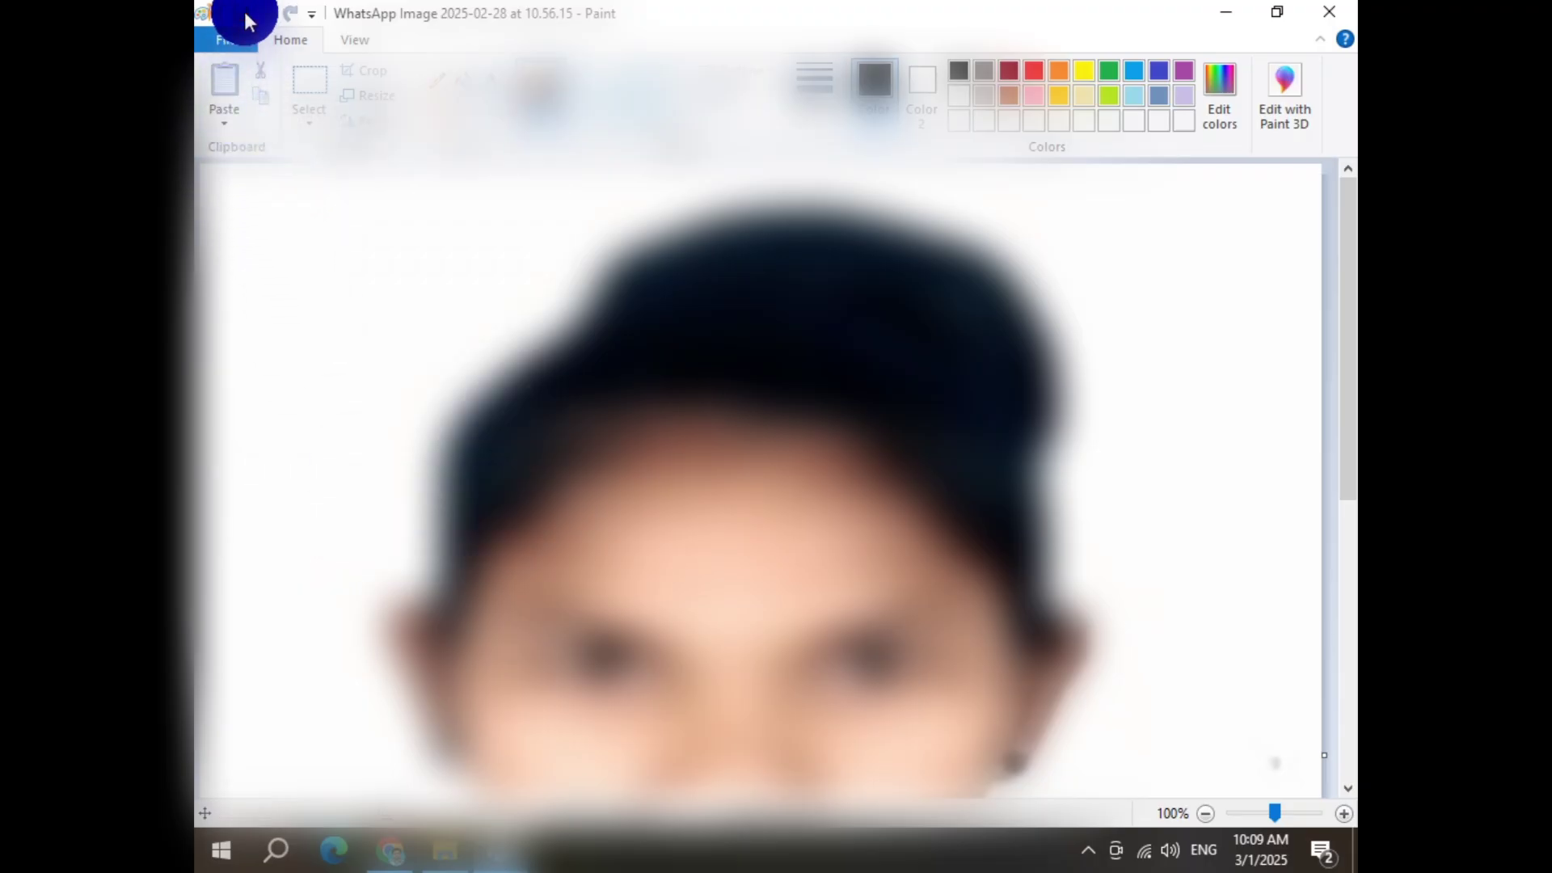
click(1327, 18)
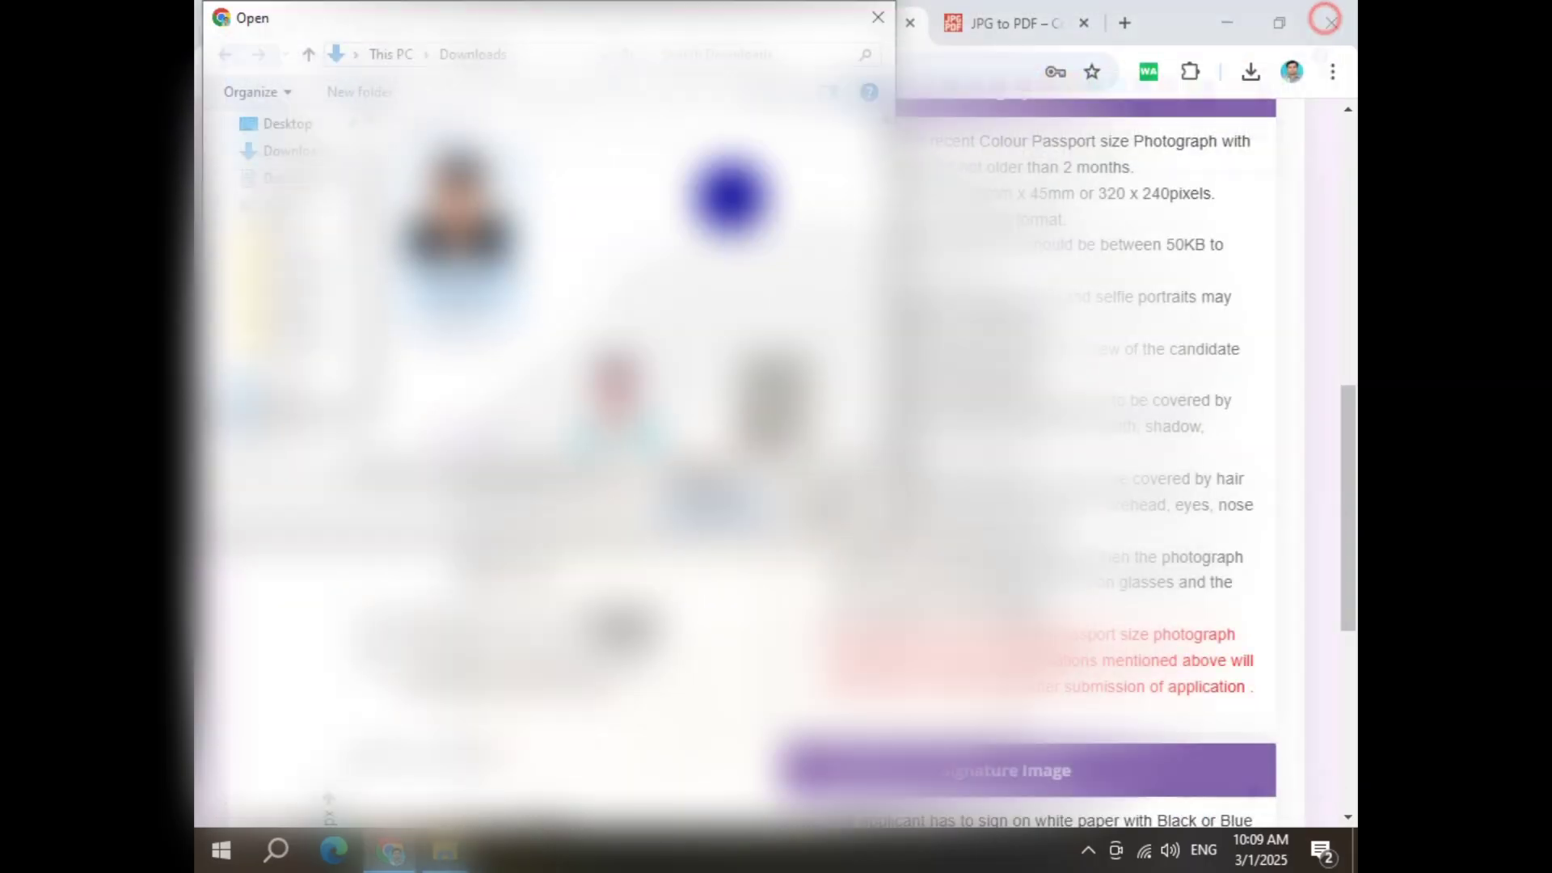